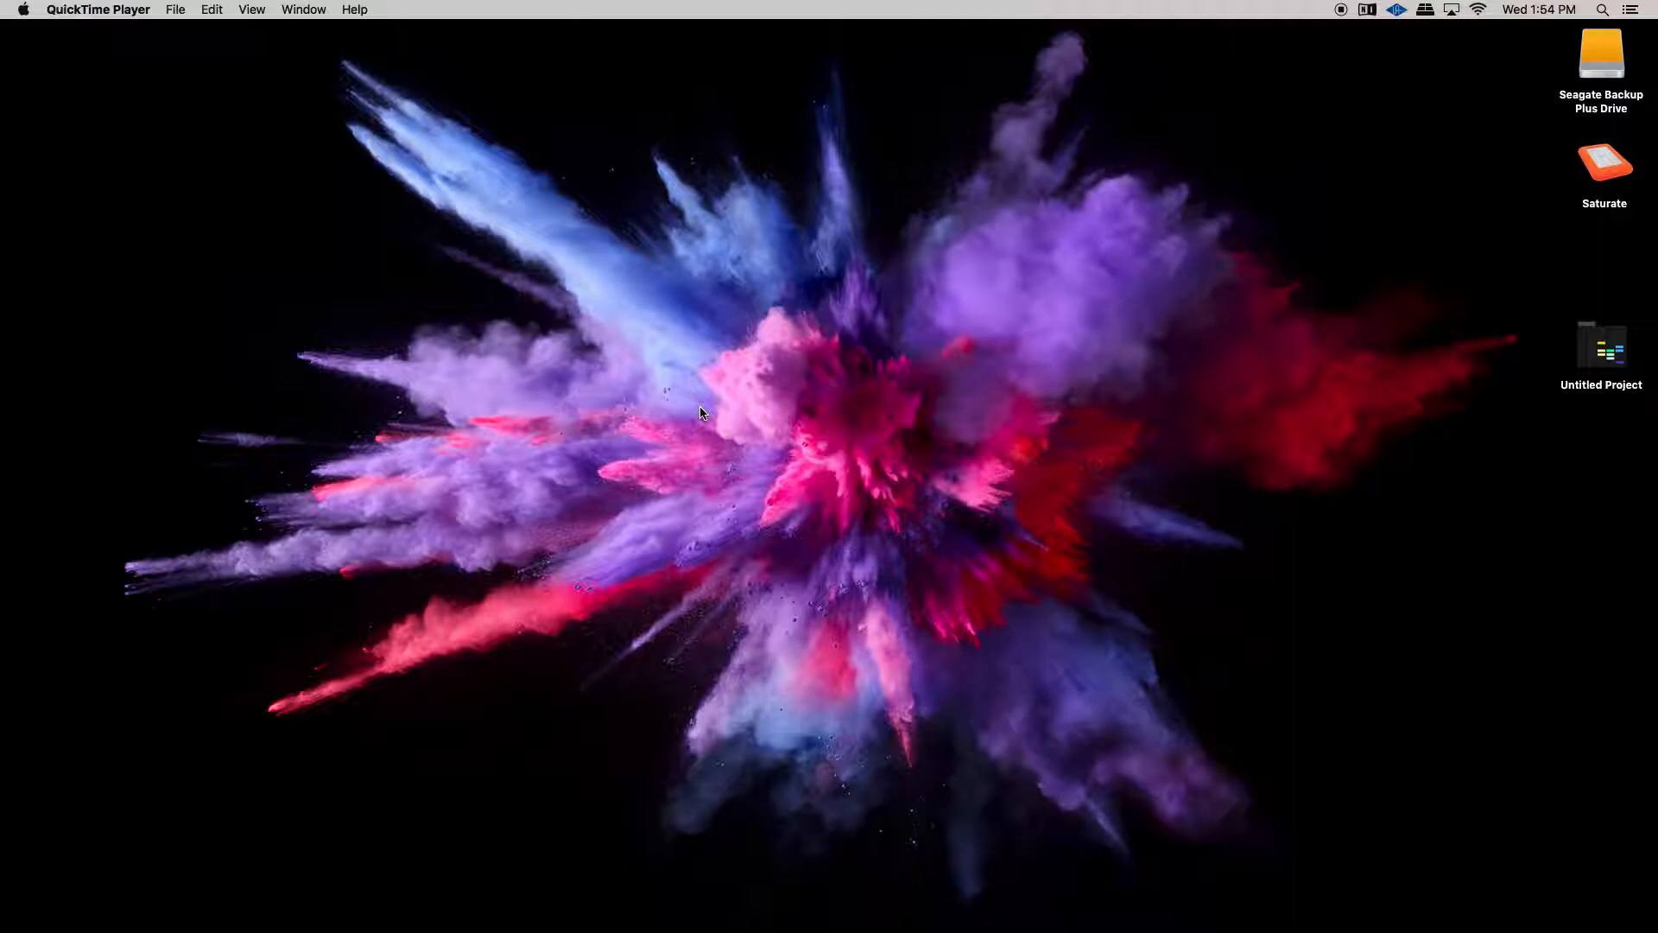
# Delete both return tracks, A Reverb and A Delay, from the session
pyautogui.click(742, 920)
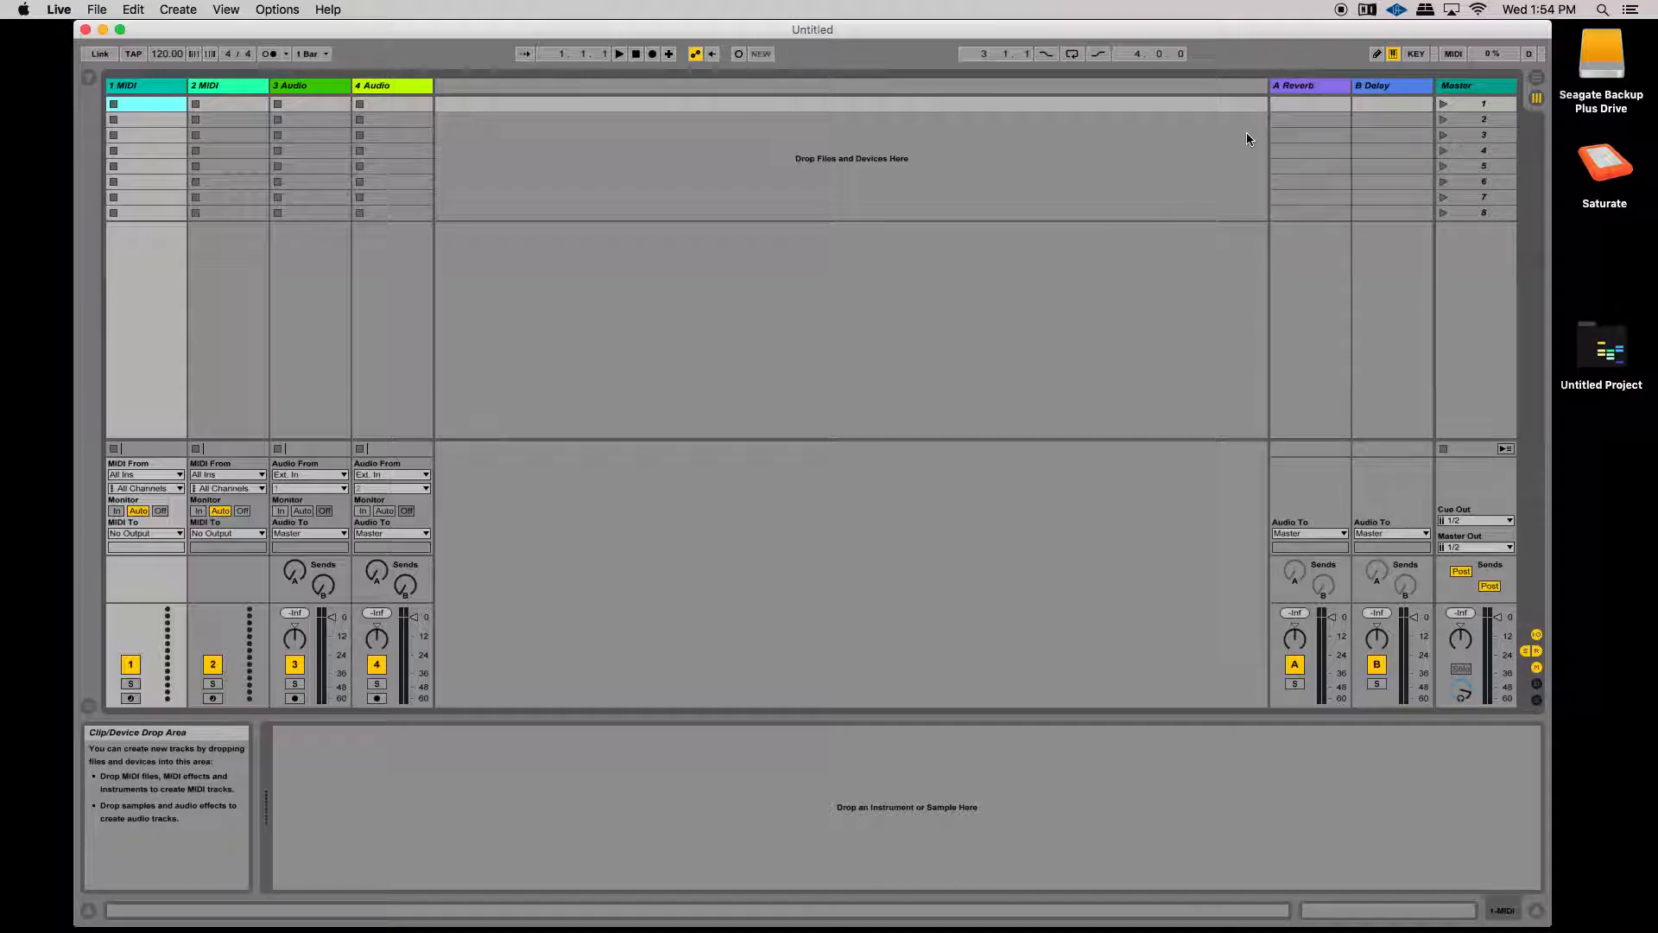
pyautogui.click(1295, 86)
pyautogui.press('Delete')
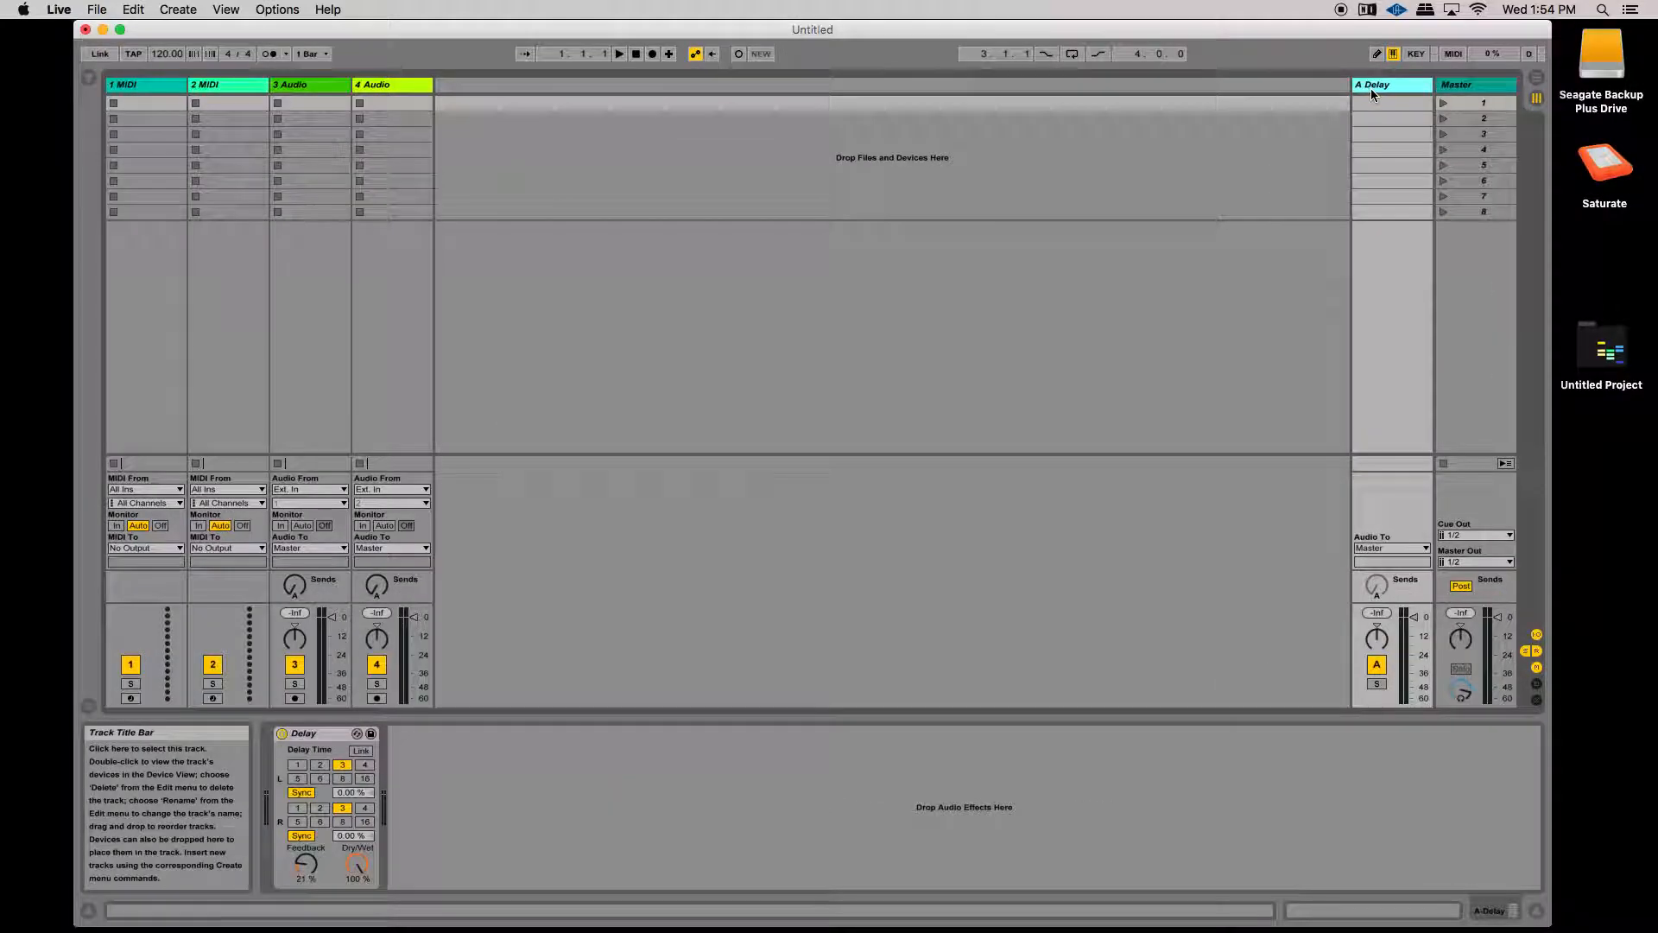
pyautogui.press('Delete')
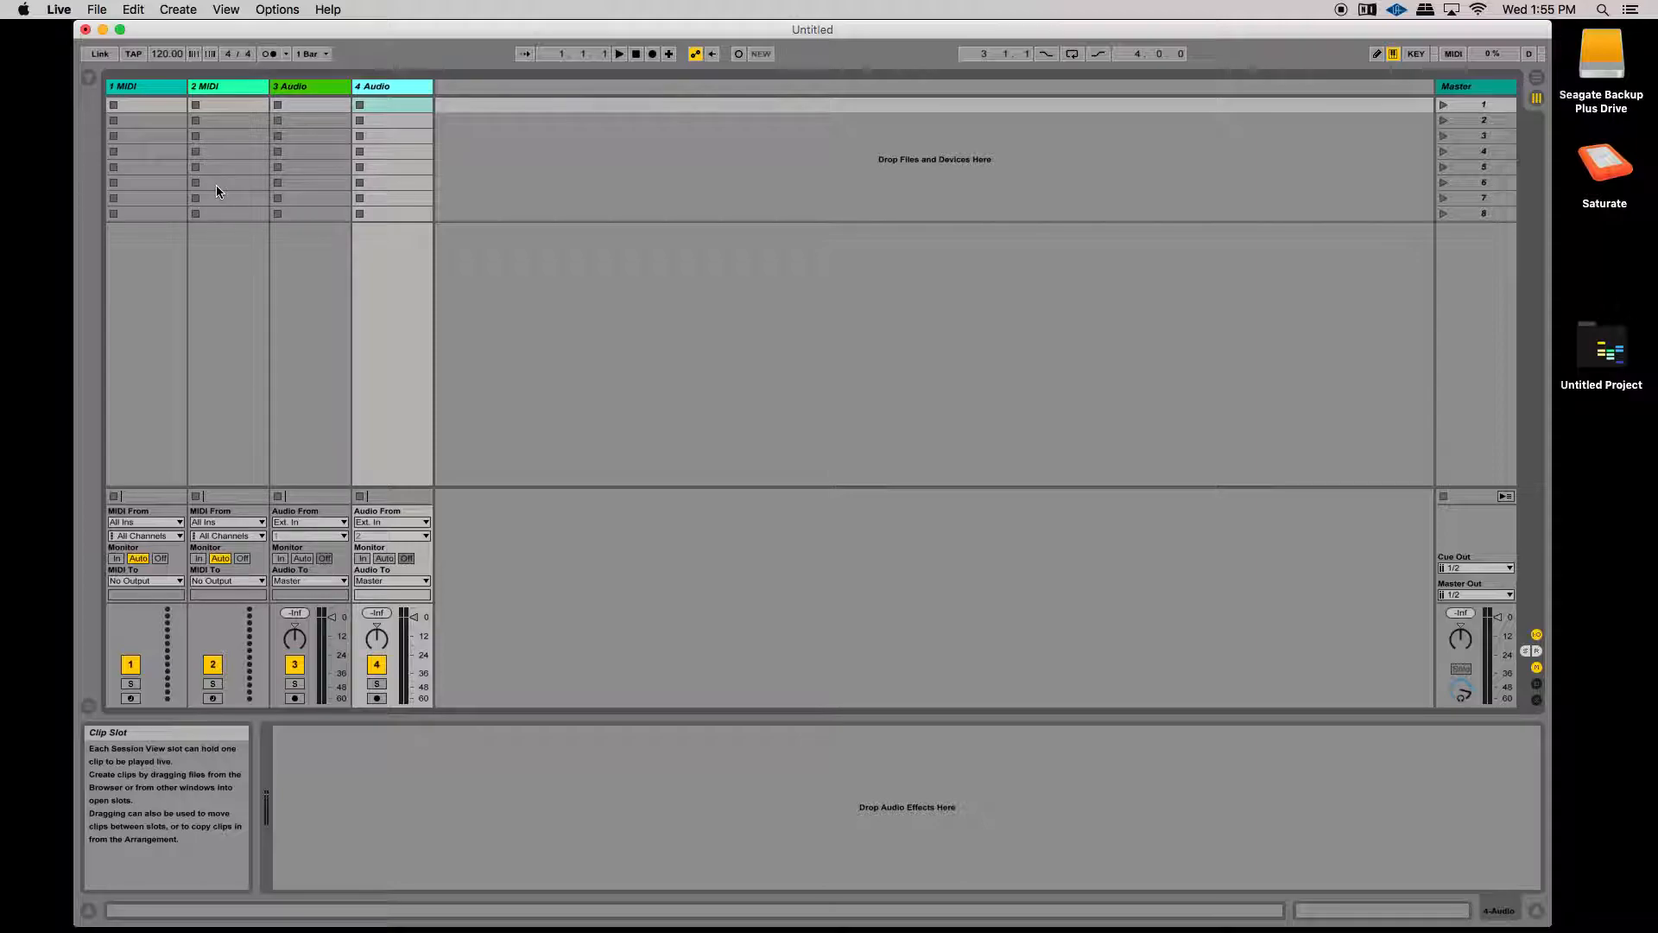
# Delete the second MIDI track and insert a new audio track at the end of the track row
pyautogui.click(212, 88)
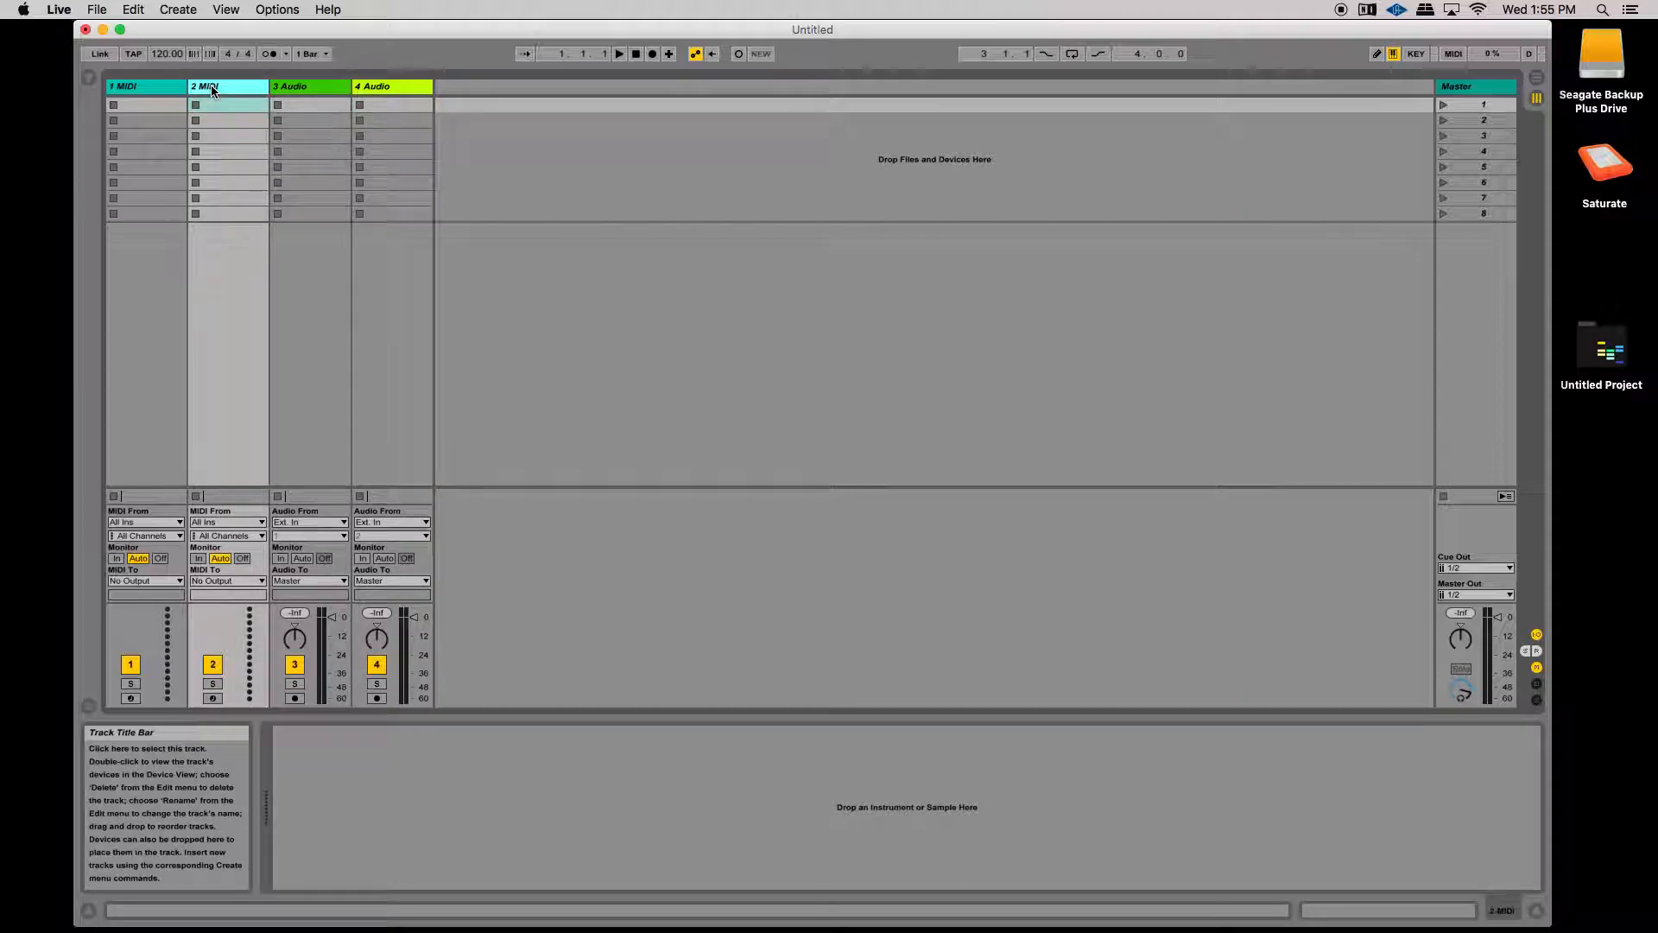
pyautogui.press('BackSpace')
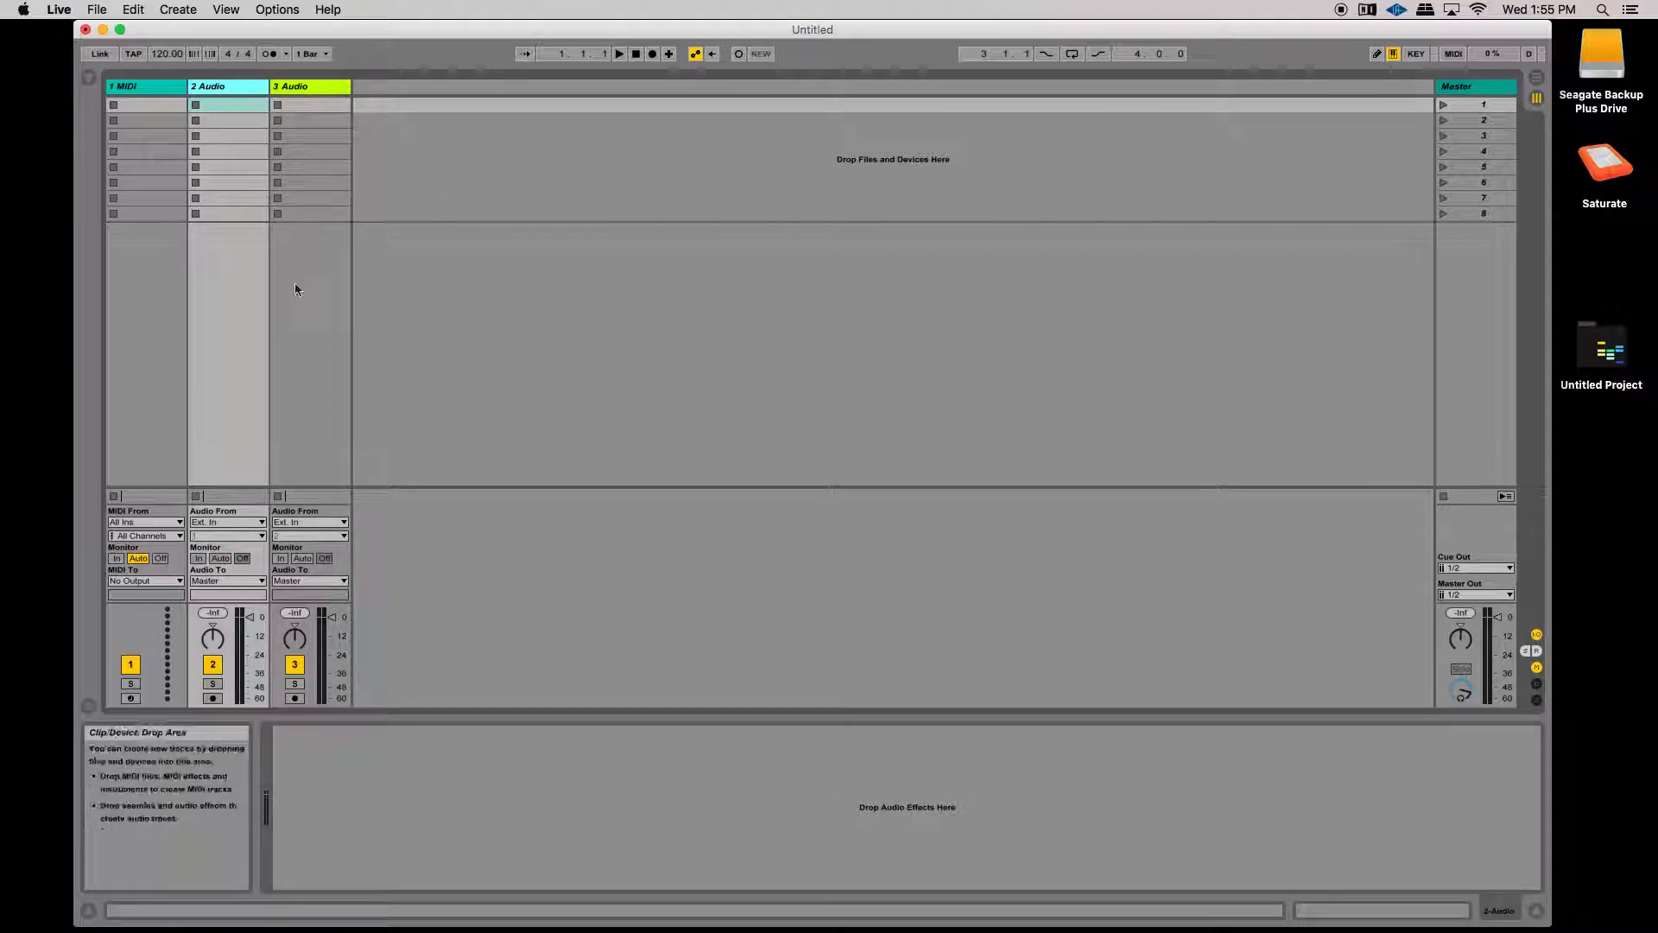
pyautogui.rightClick(385, 87)
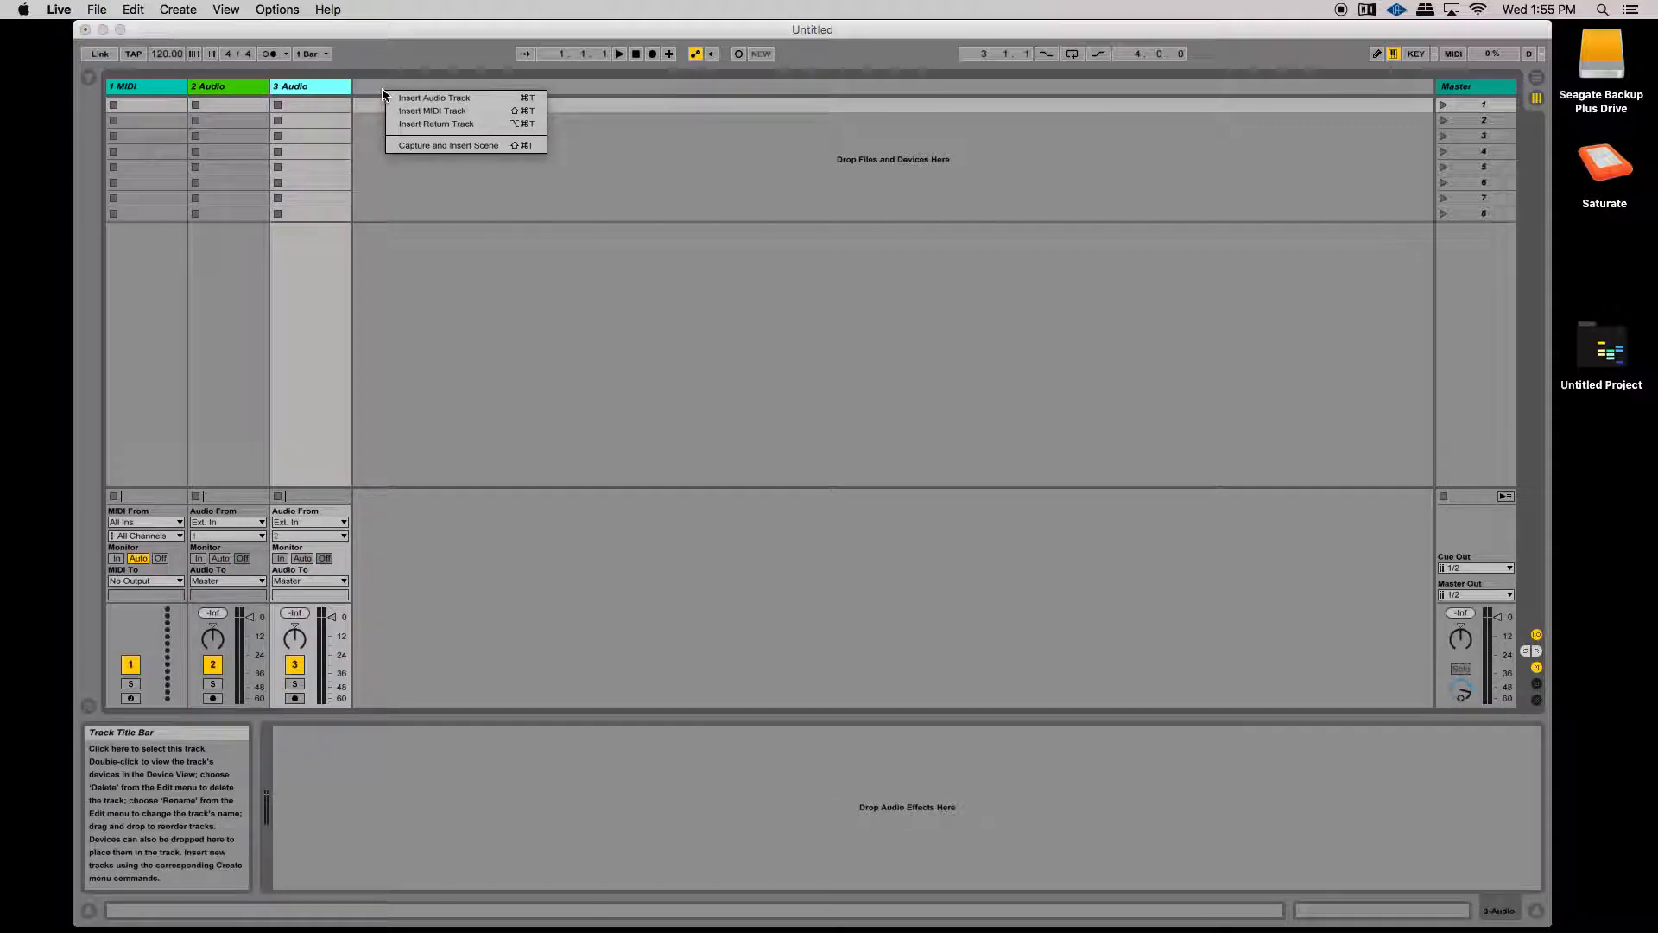
pyautogui.click(409, 102)
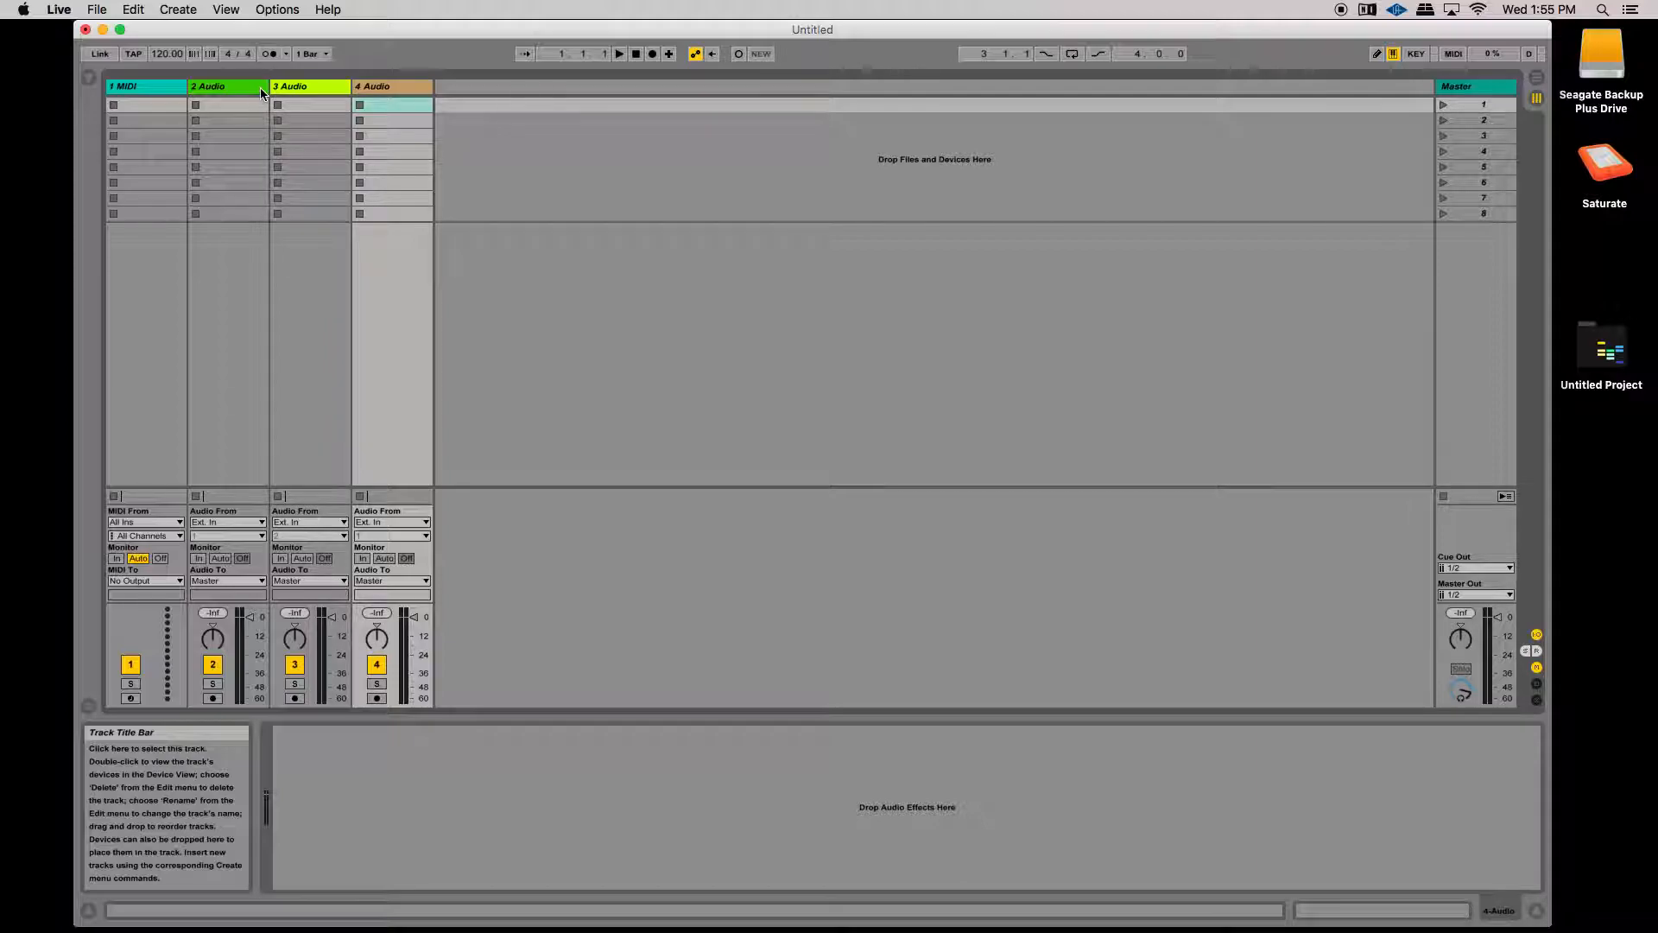
# Rename the first MIDI track to SONGS
pyautogui.click(152, 89)
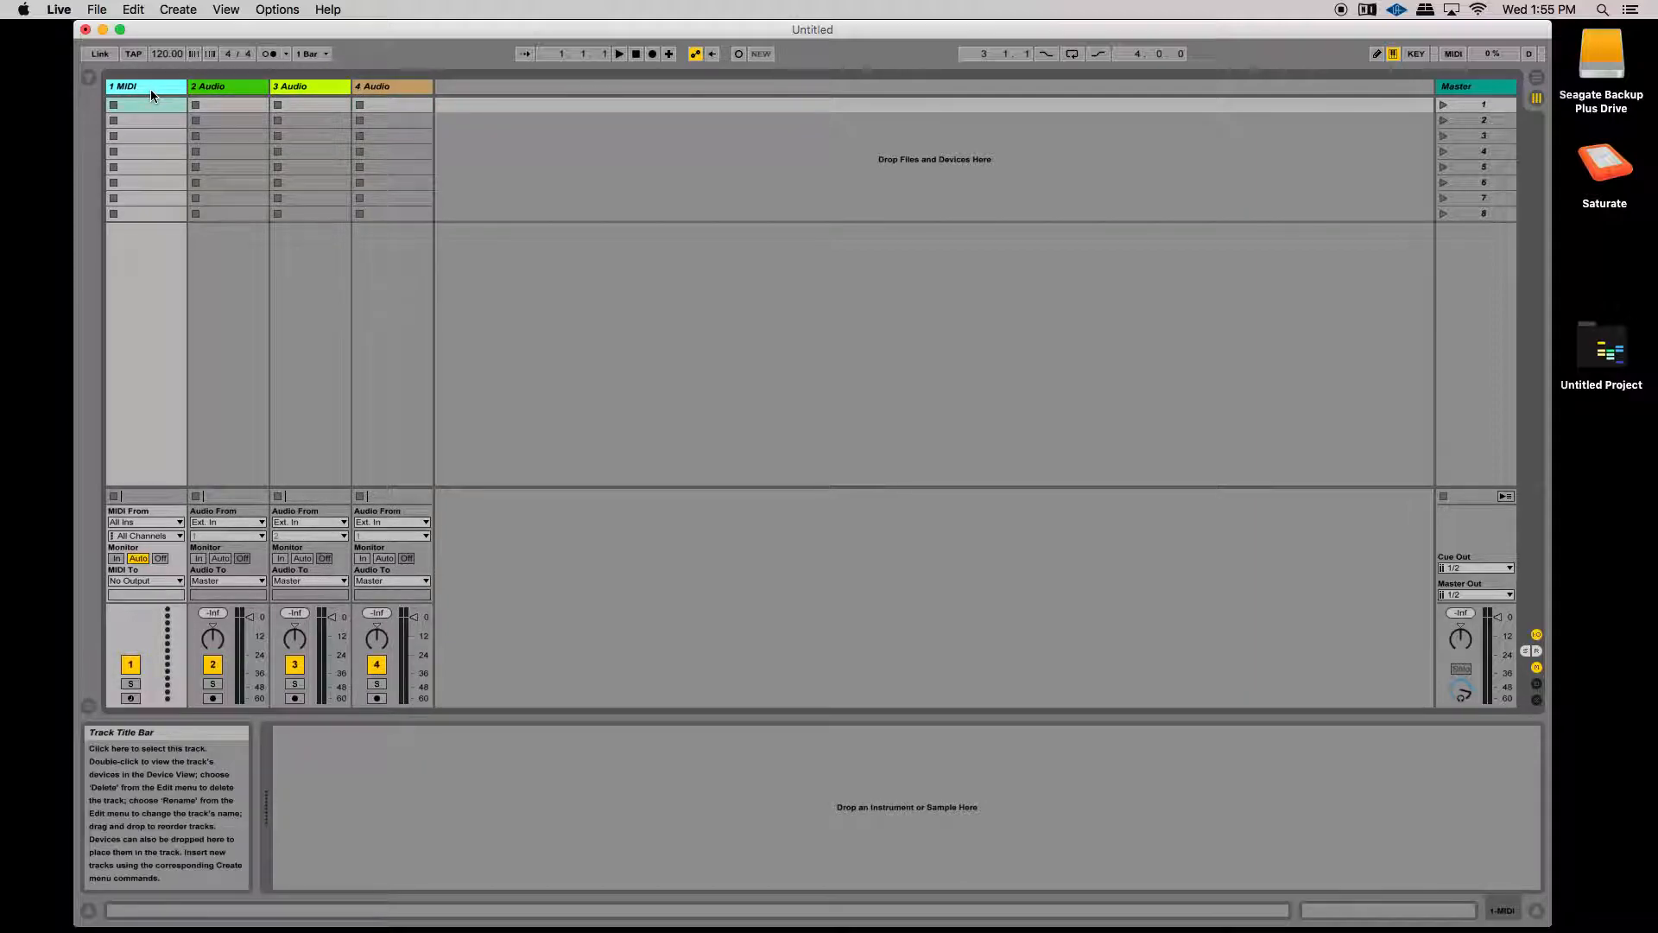
pyautogui.press('super+r')
pyautogui.write('SONGS')
pyautogui.press('Return')
# Rename the second track to CLICK
pyautogui.click(205, 89)
pyautogui.press('super+r')
pyautogui.write('CLICK')
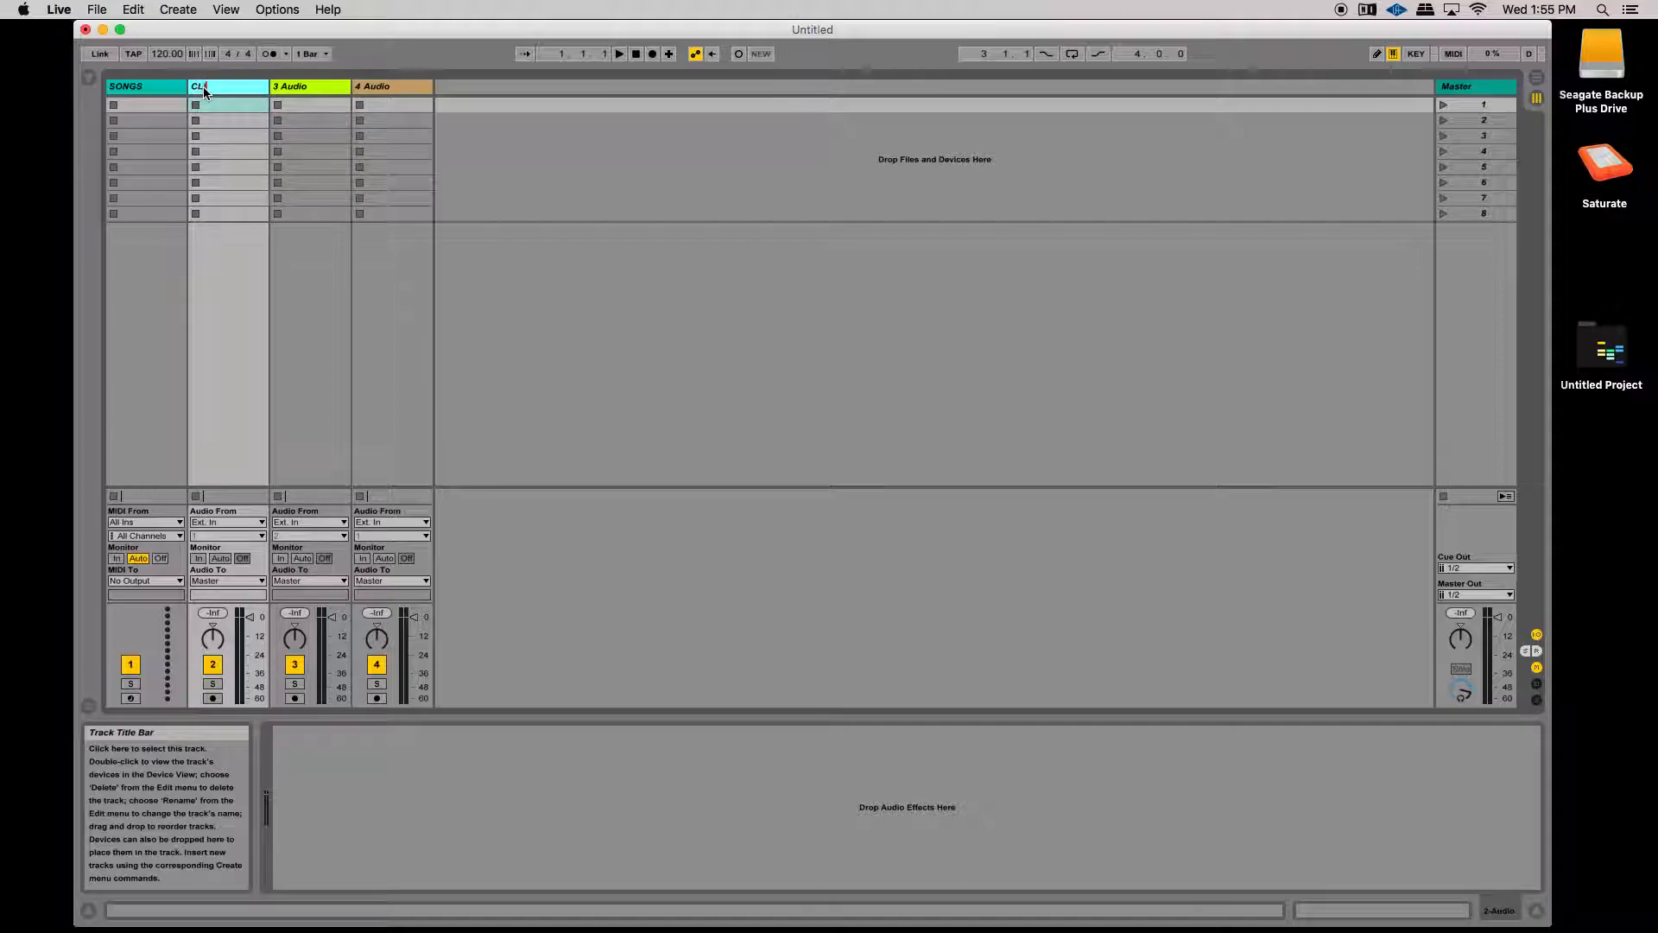
pyautogui.press('Return')
# Rename the third track to GUIDE
pyautogui.click(290, 90)
pyautogui.press('super+r')
pyautogui.write('GUIDE')
pyautogui.press('Return')
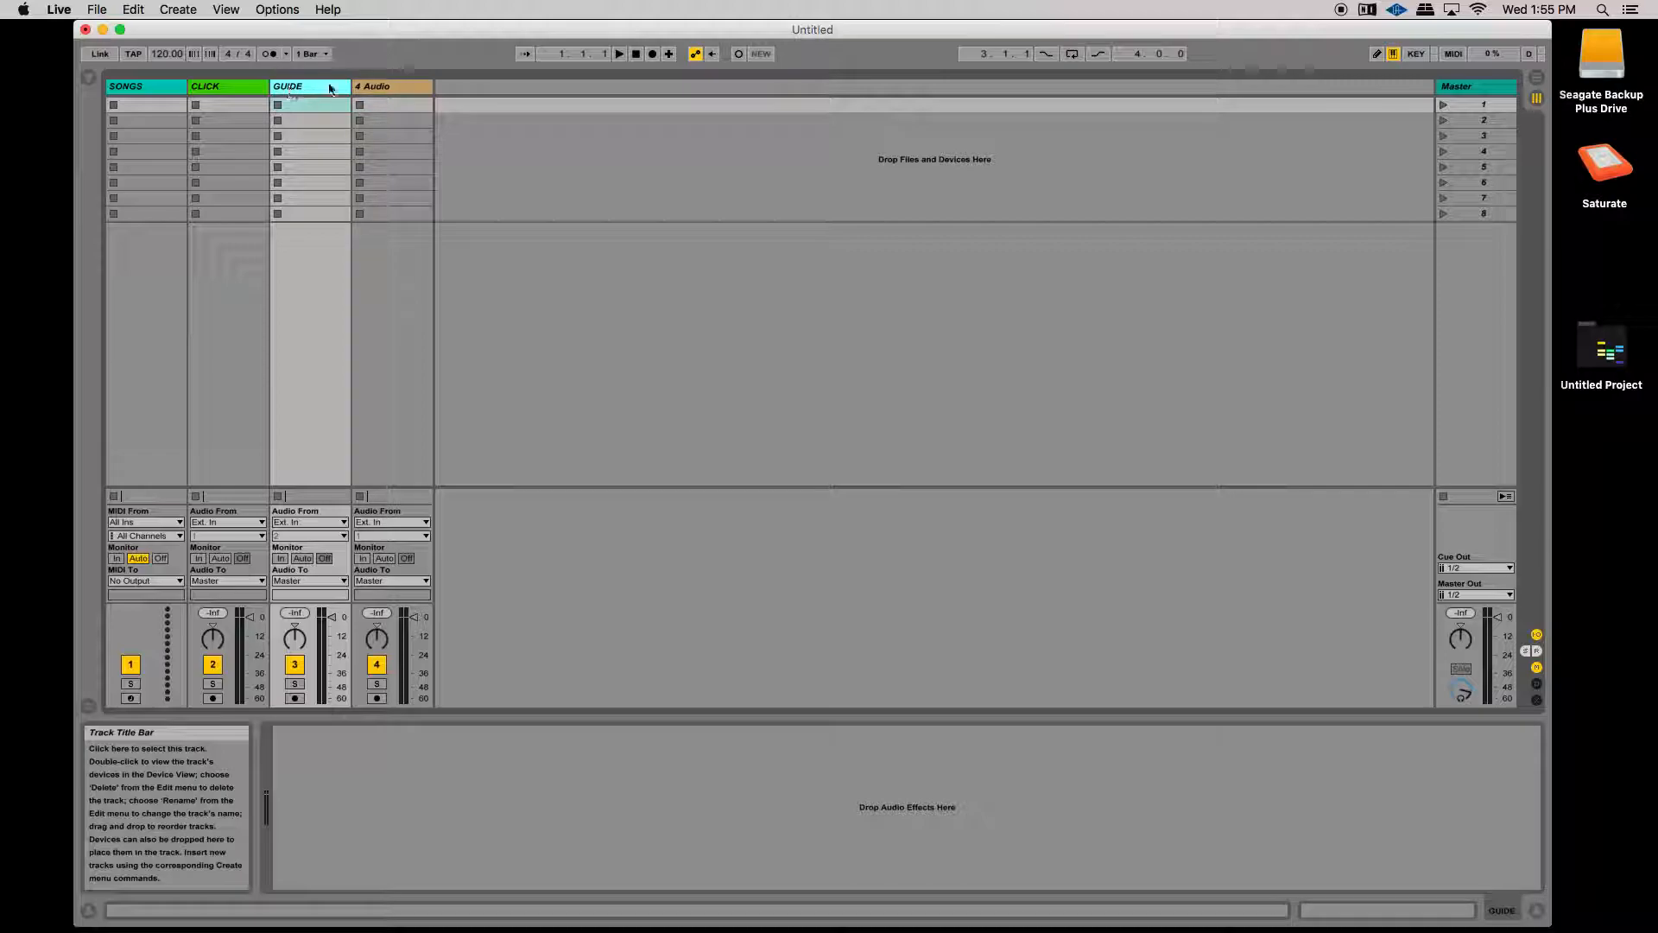
# Rename the fourth track to TRACKS
pyautogui.click(387, 90)
pyautogui.press('super+r')
pyautogui.write('TRACKS')
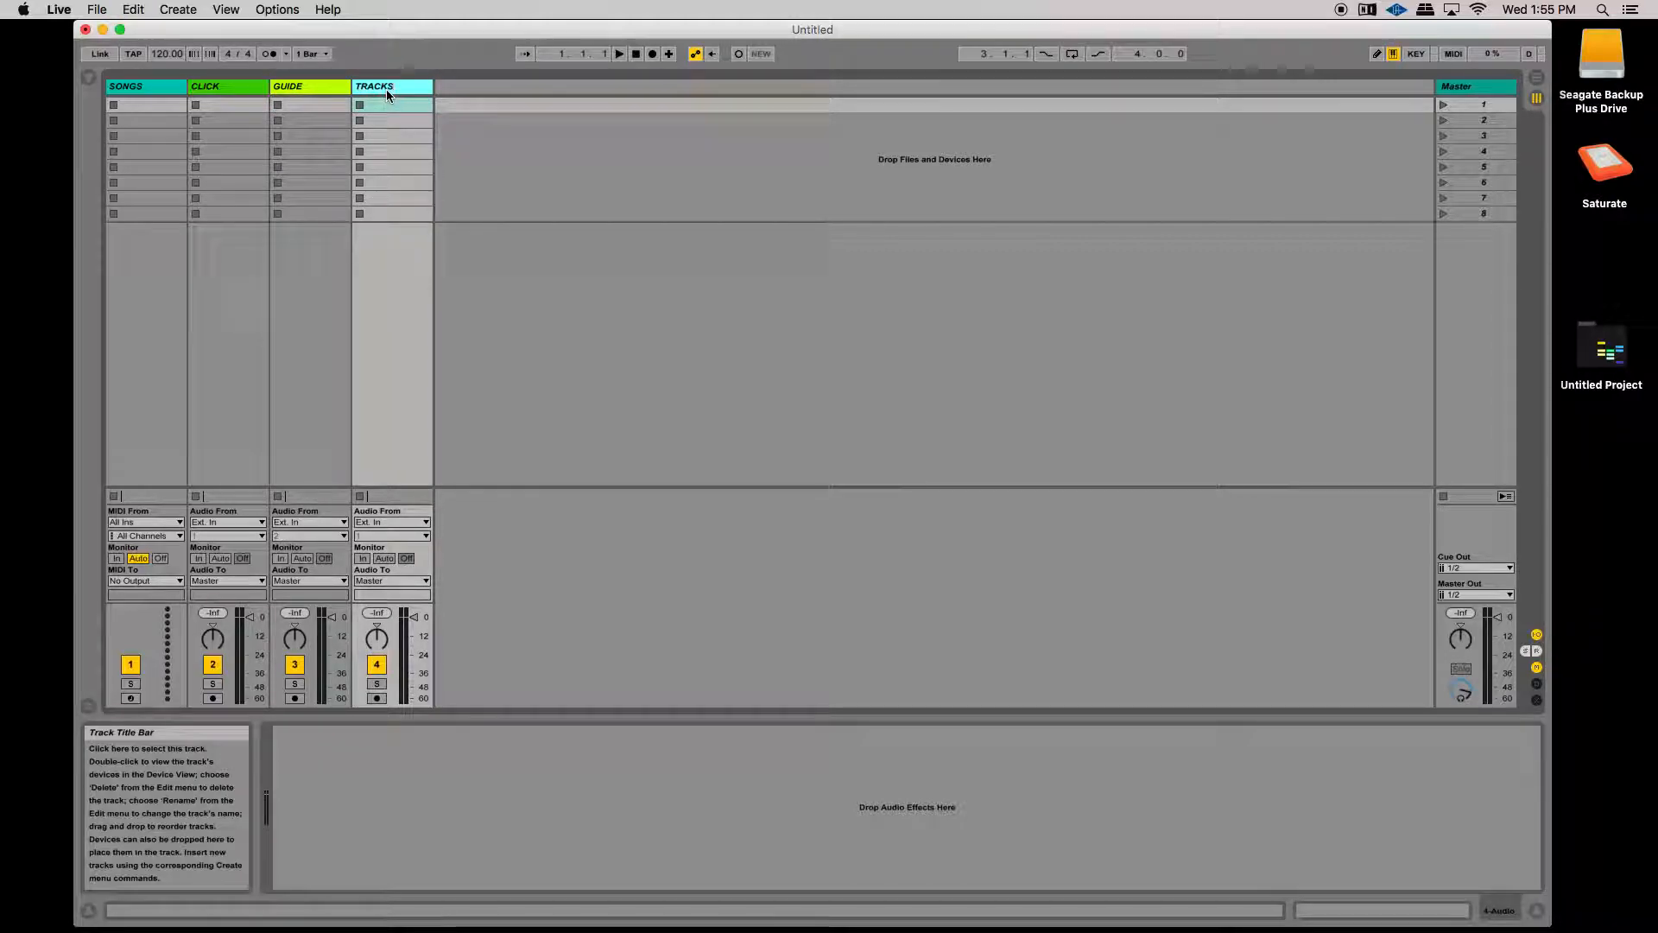
pyautogui.press('Return')
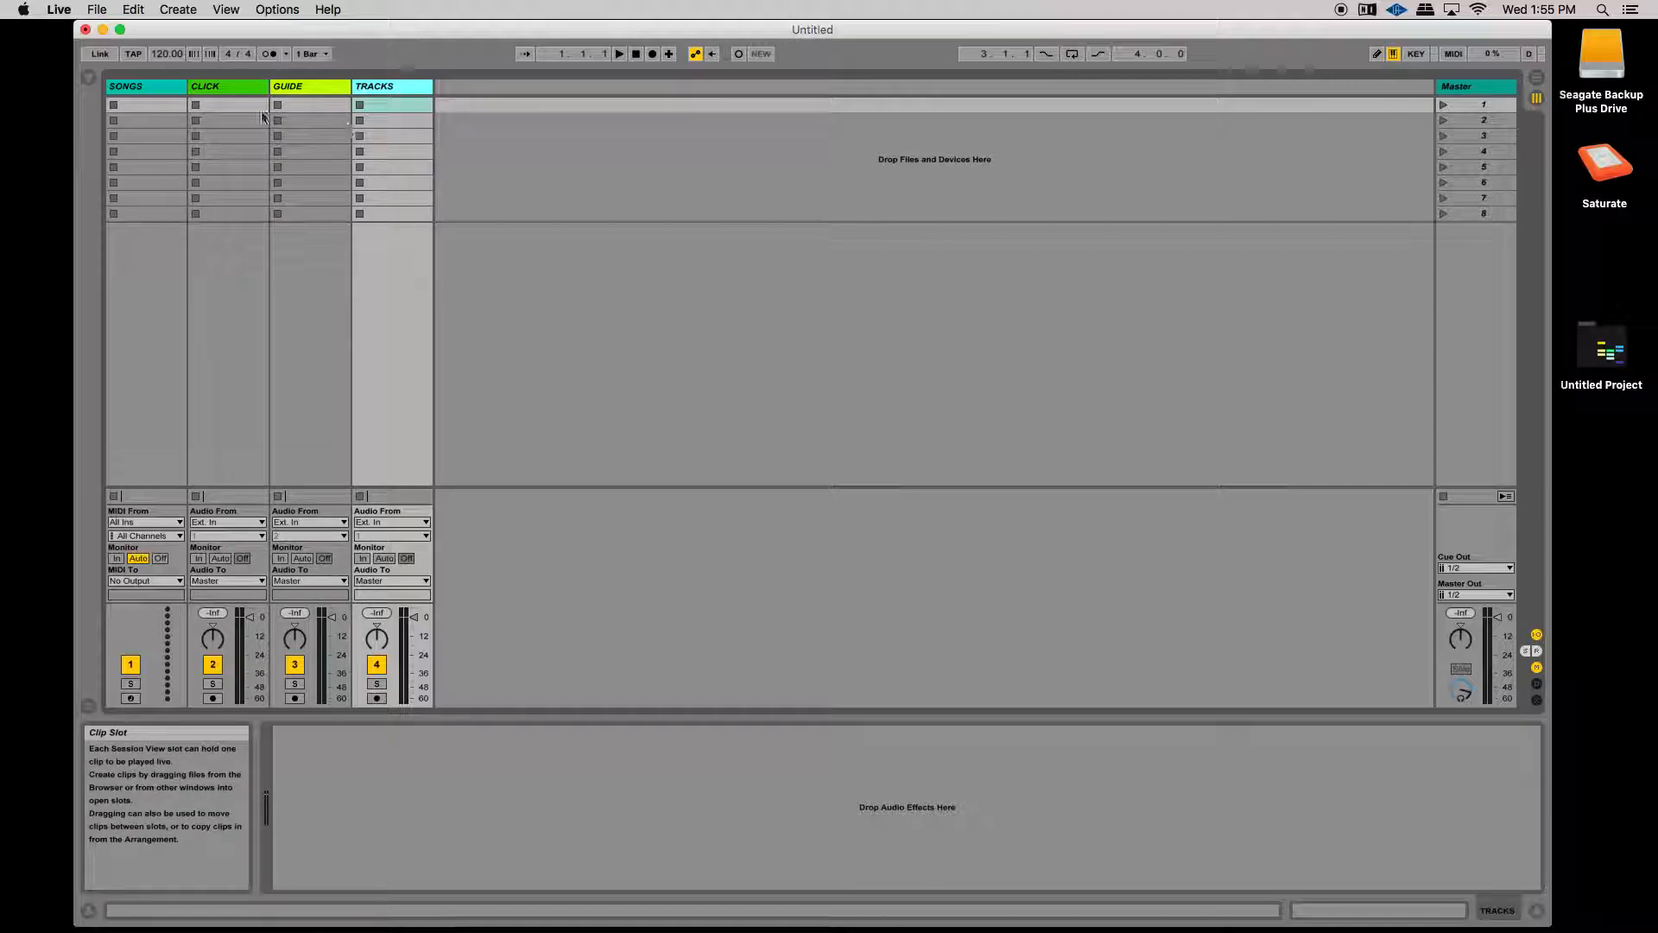
# Widen the TRACKS, GUIDE, CLICK and SONGS track columns
pyautogui.moveTo(435, 77); pyautogui.dragTo(553, 78)
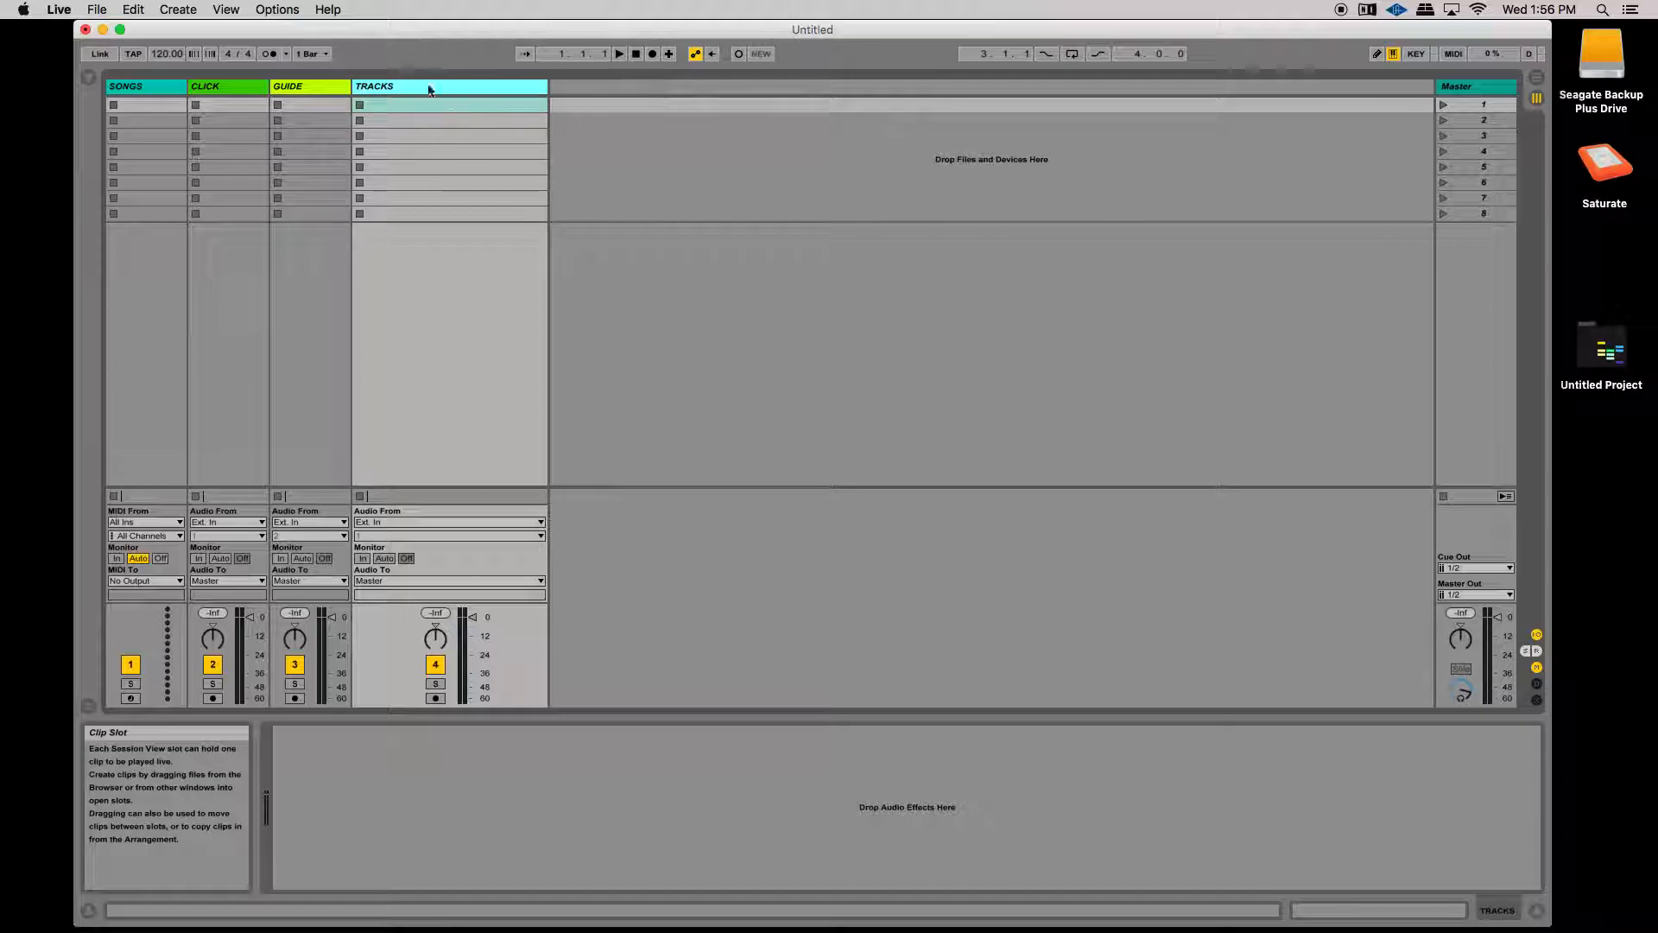
pyautogui.click(401, 106)
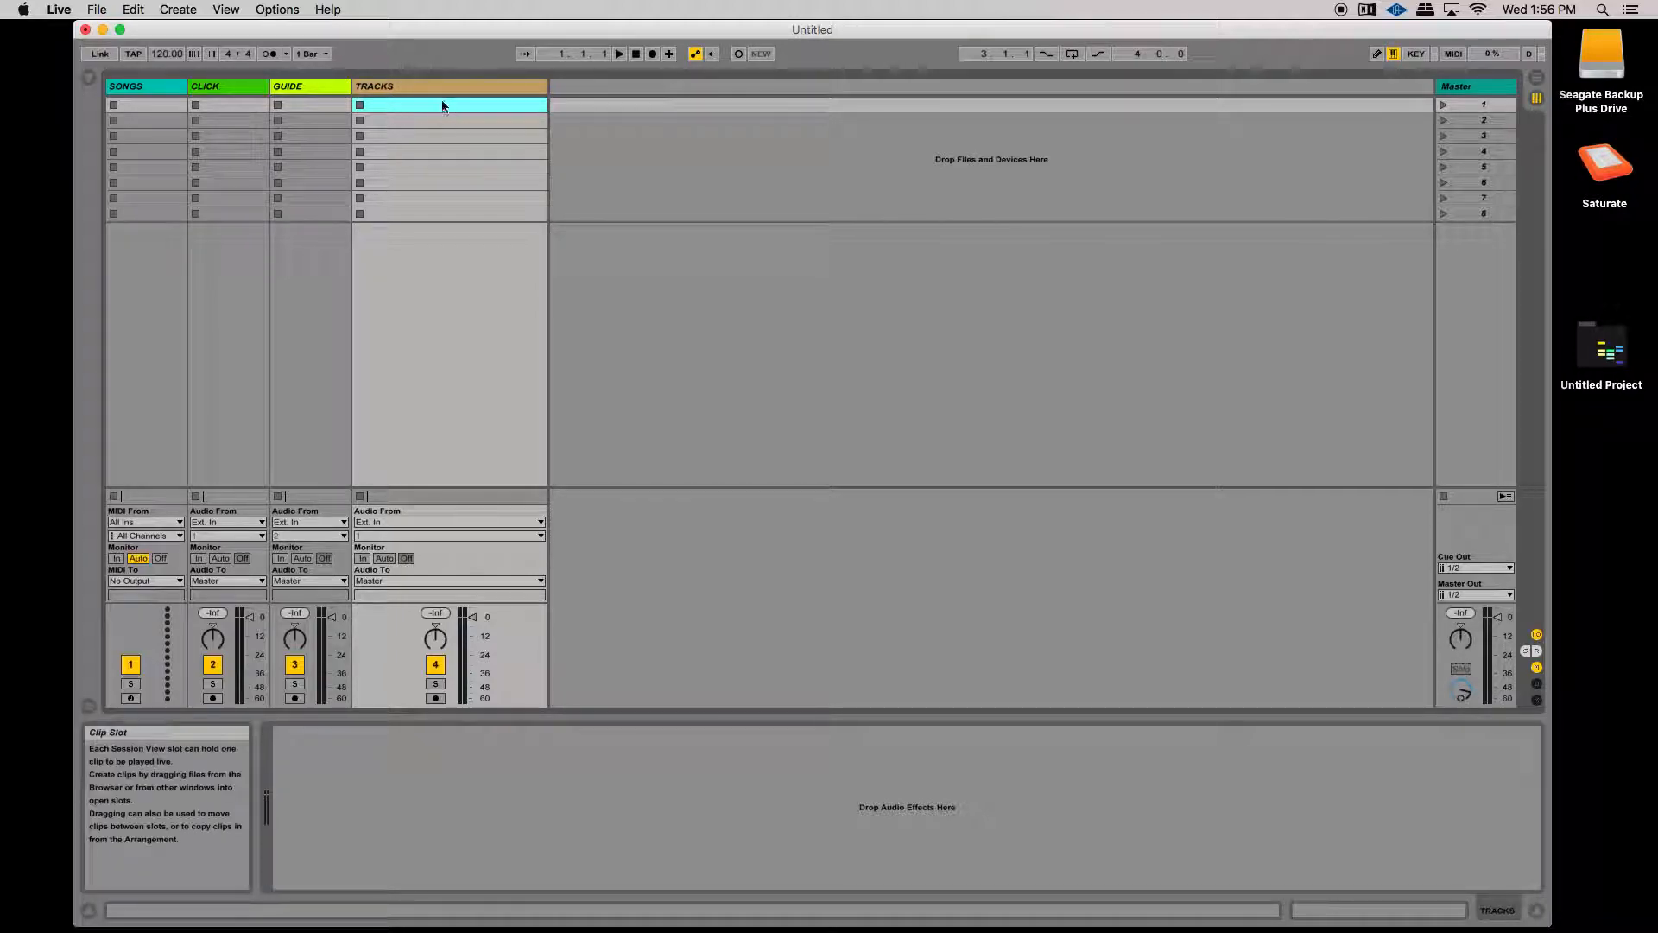
pyautogui.moveTo(351, 86); pyautogui.dragTo(428, 83)
pyautogui.click(345, 106)
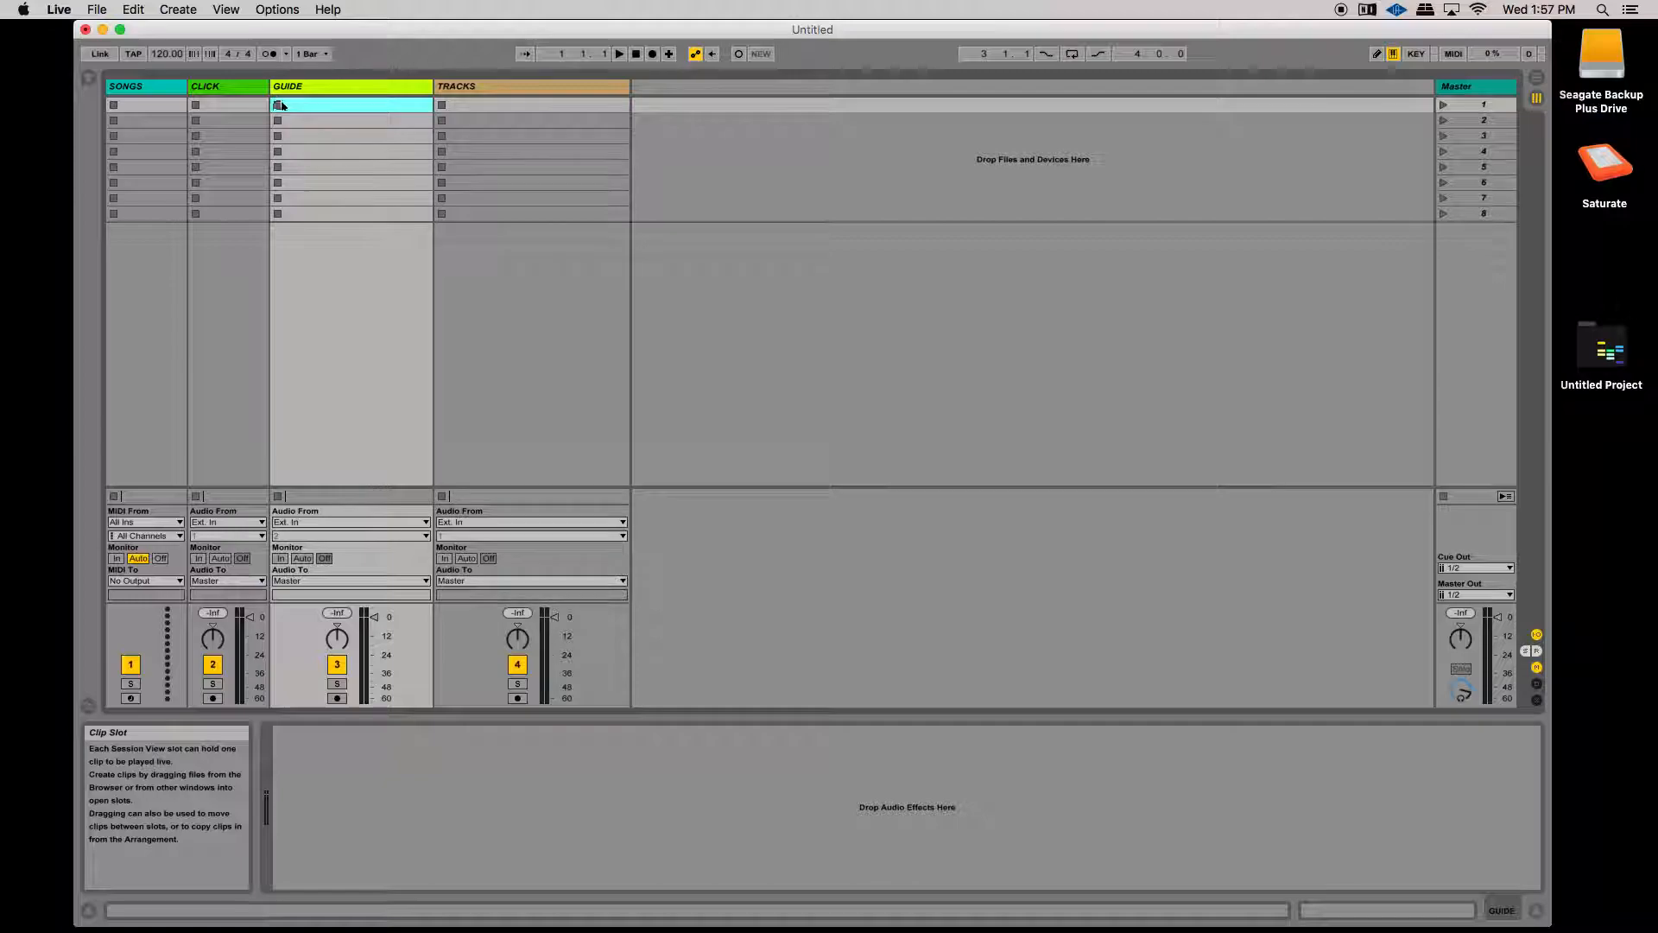
pyautogui.moveTo(270, 87); pyautogui.dragTo(351, 86)
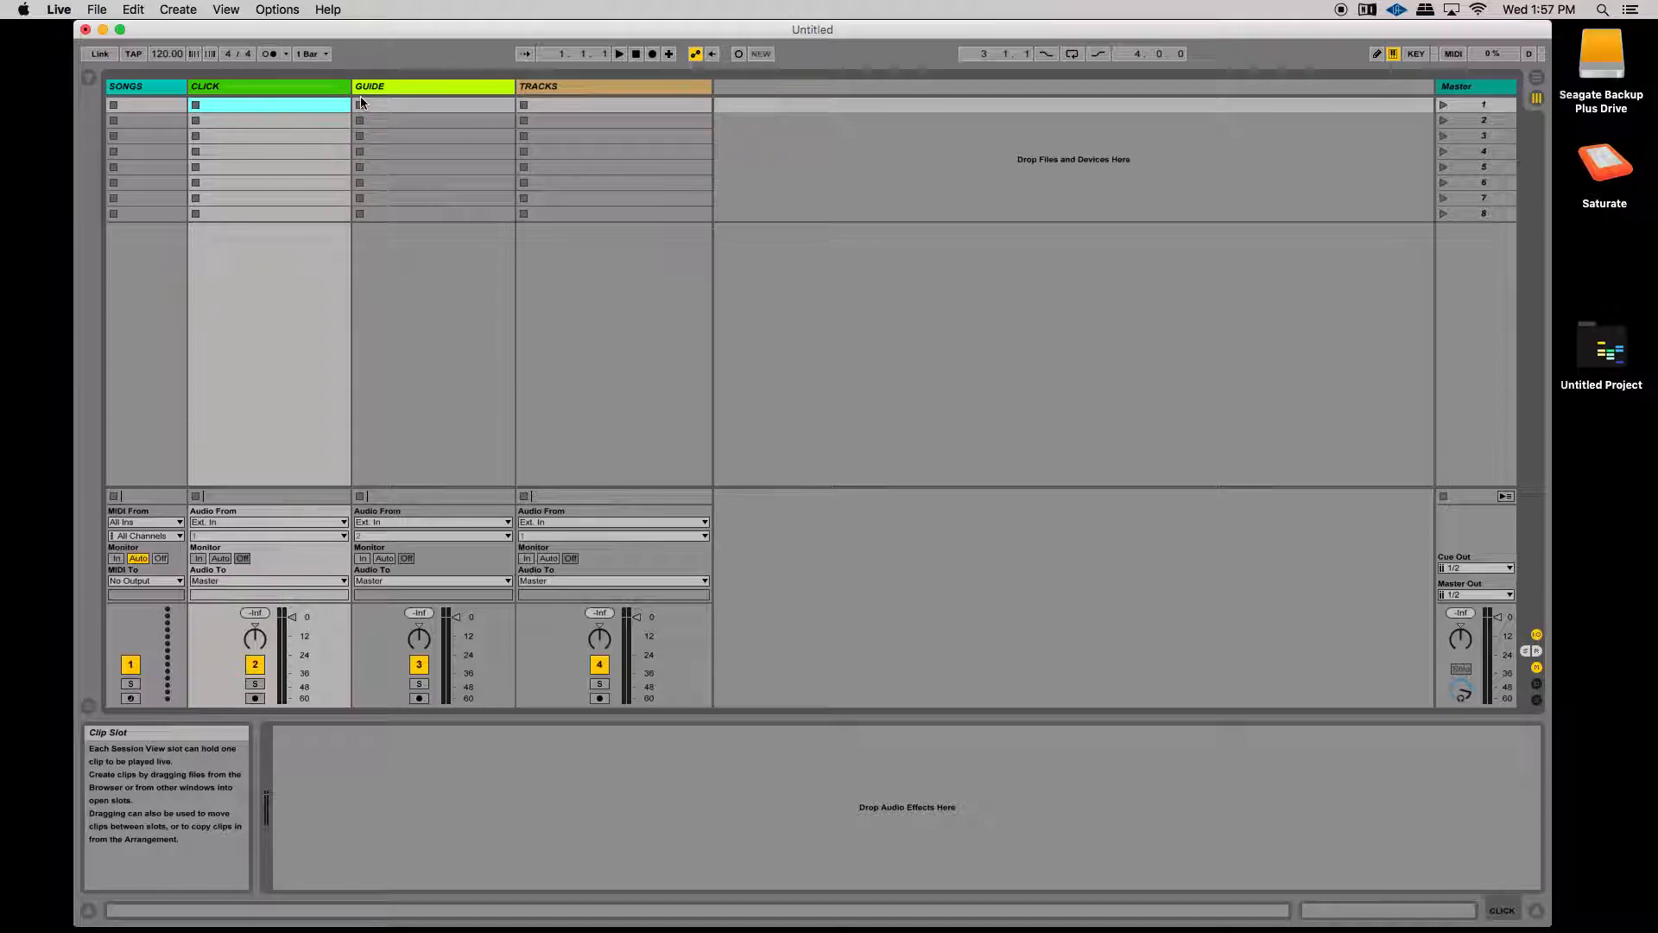
pyautogui.moveTo(186, 85); pyautogui.dragTo(286, 86)
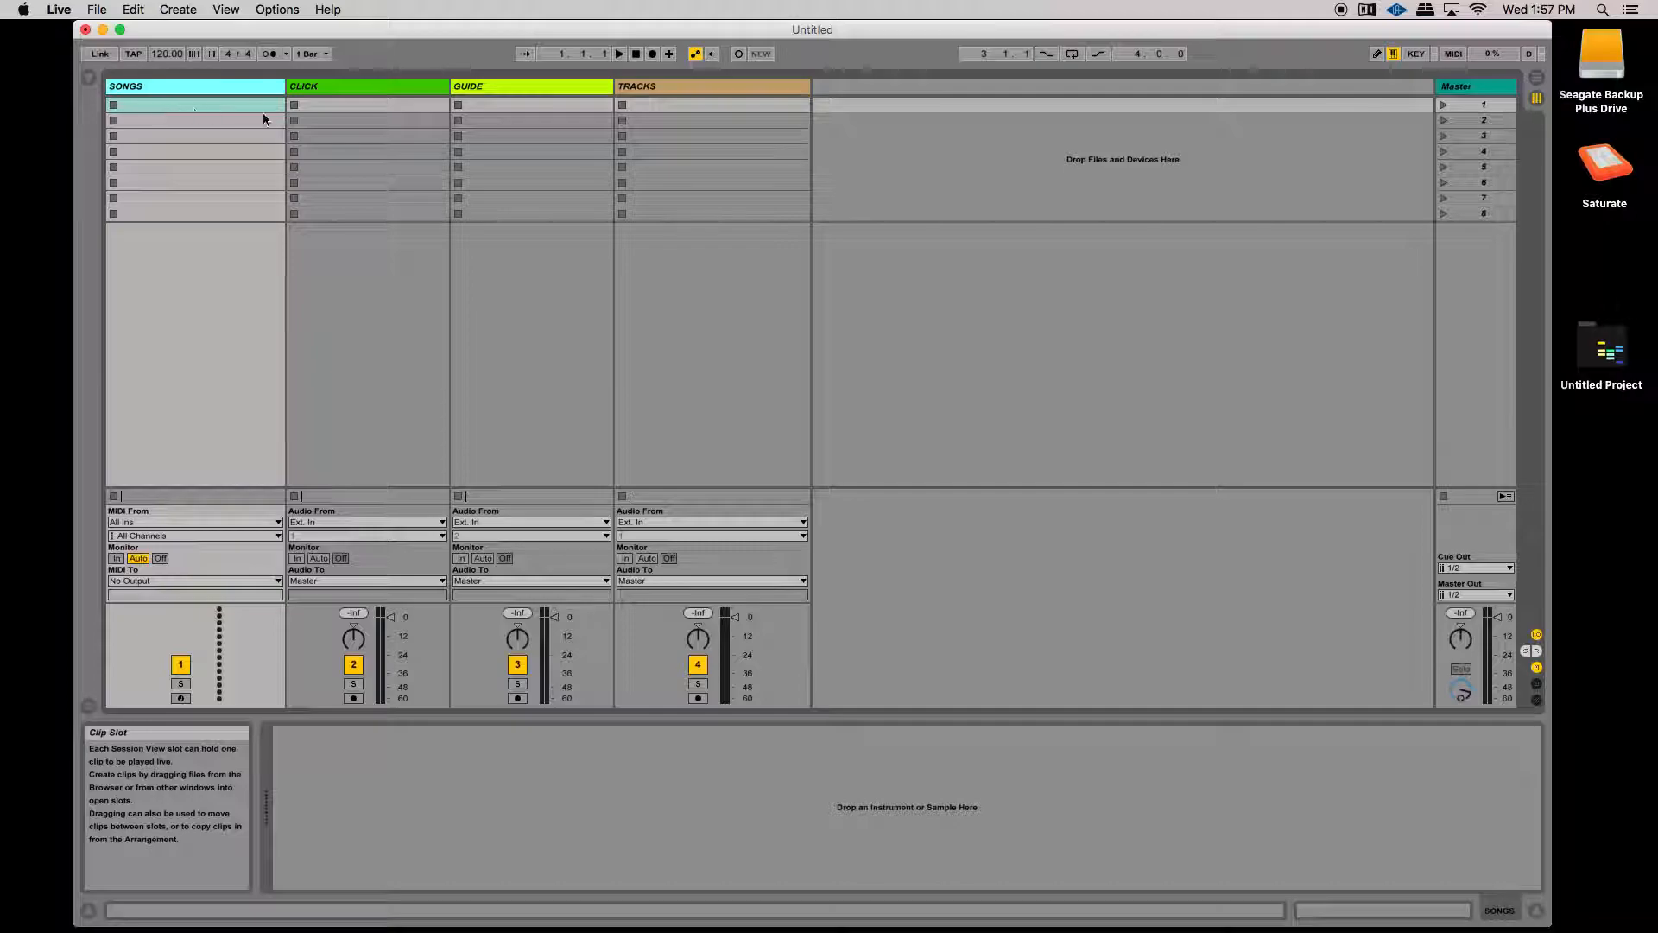
# Create a MIDI clip in the first SONGS slot, name it WAKE - G, and color it yellow
pyautogui.doubleClick(142, 105)
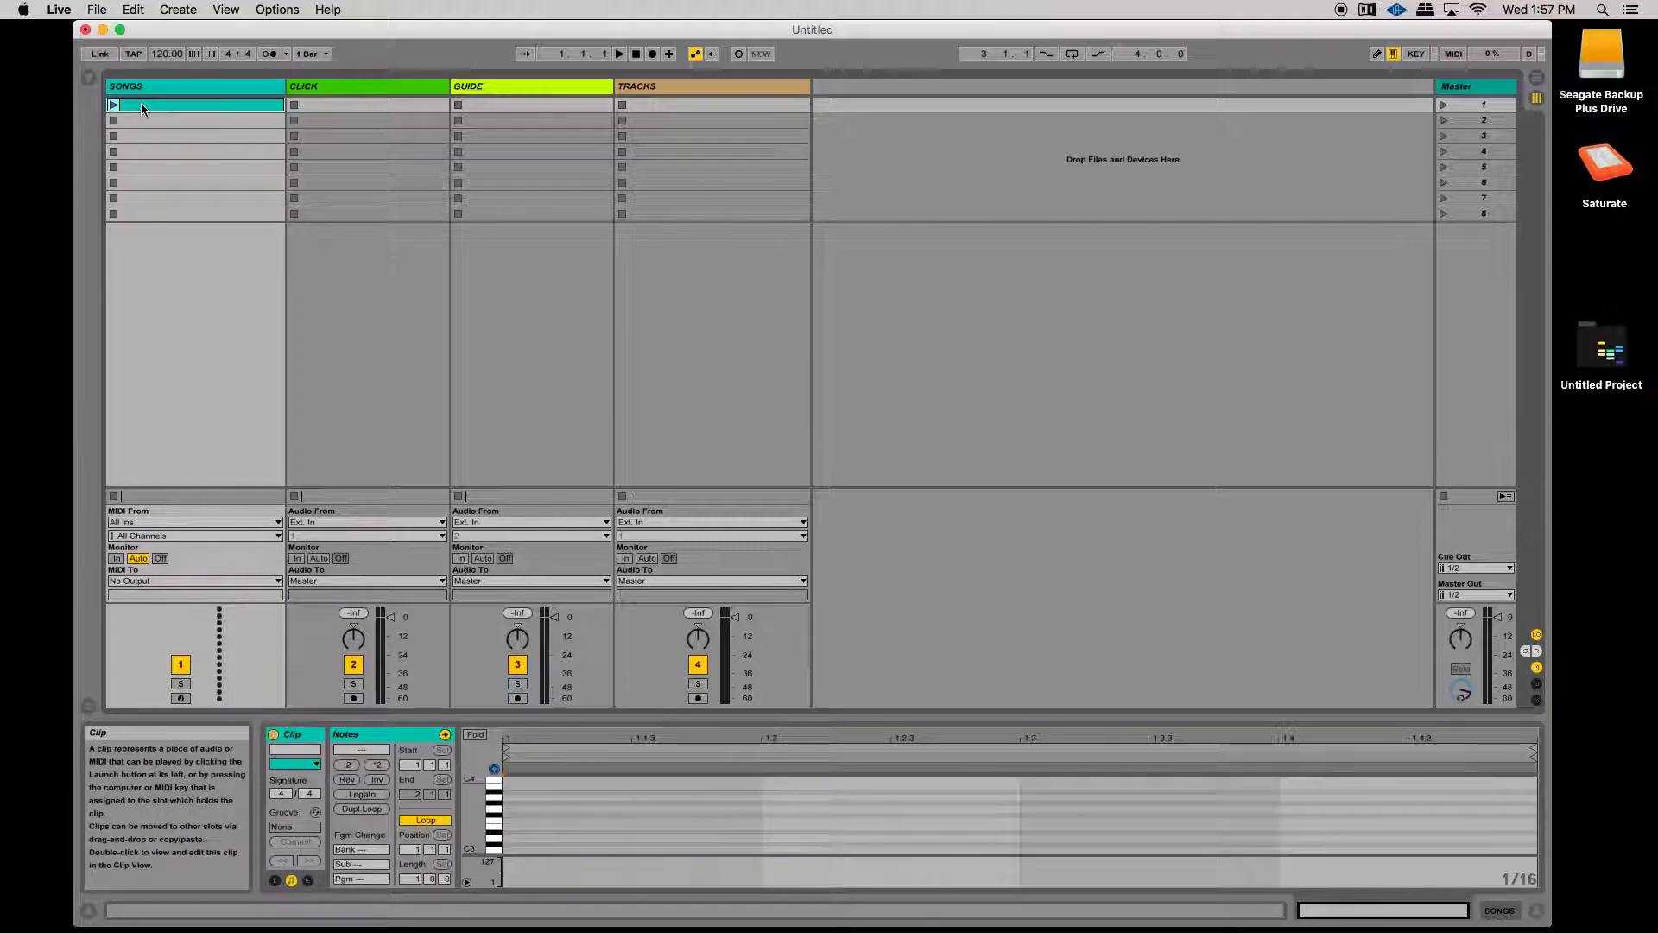
pyautogui.press('super+r')
pyautogui.write('WAKE - G')
pyautogui.press('Return')
pyautogui.rightClick(171, 105)
pyautogui.click(211, 378)
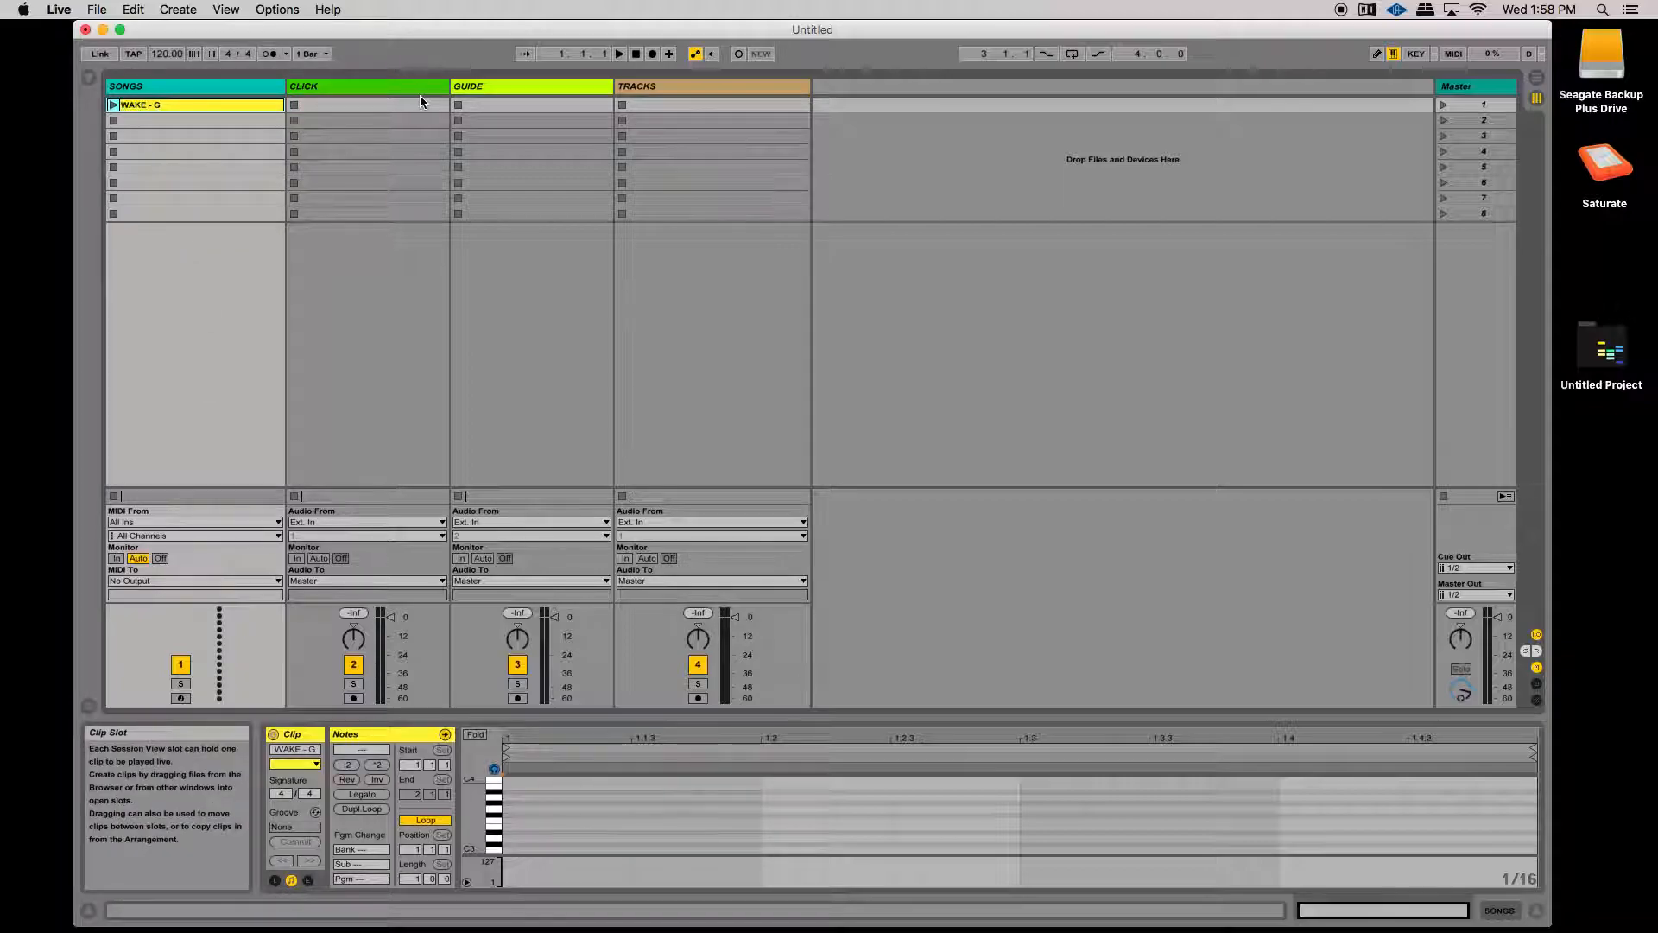
# Create a MIDI clip in the second SONGS slot, name it CLICK, and color it white
pyautogui.doubleClick(160, 119)
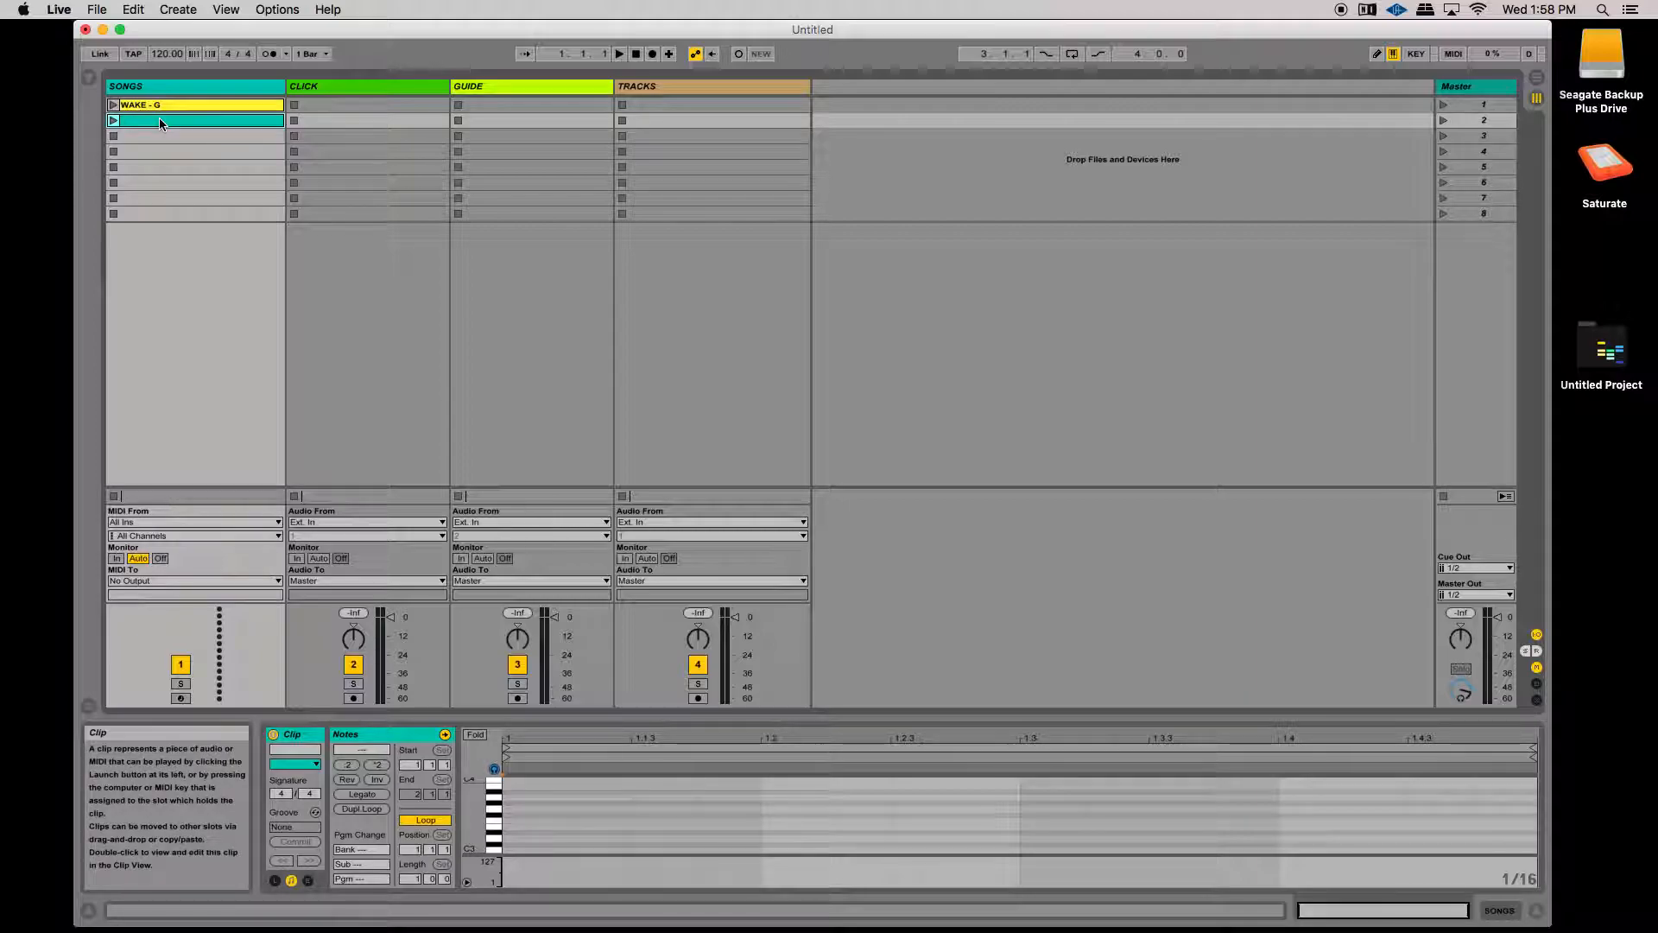
pyautogui.press('super+r')
pyautogui.write('cLICK')
pyautogui.press('Return')
pyautogui.rightClick(219, 134)
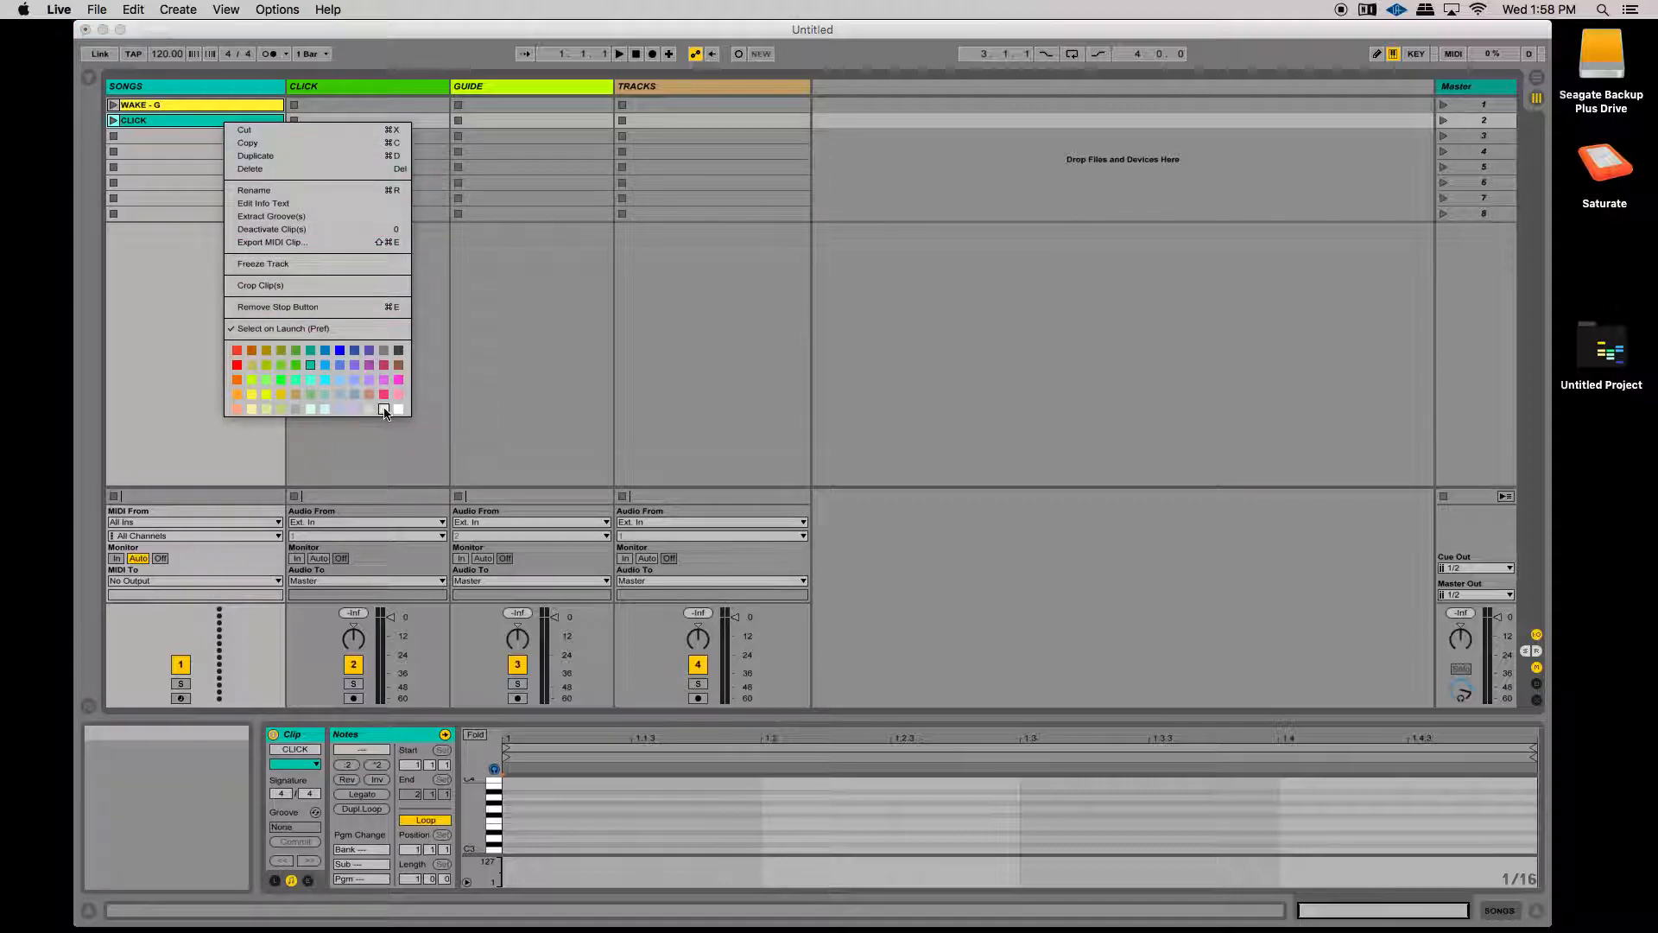
pyautogui.click(394, 412)
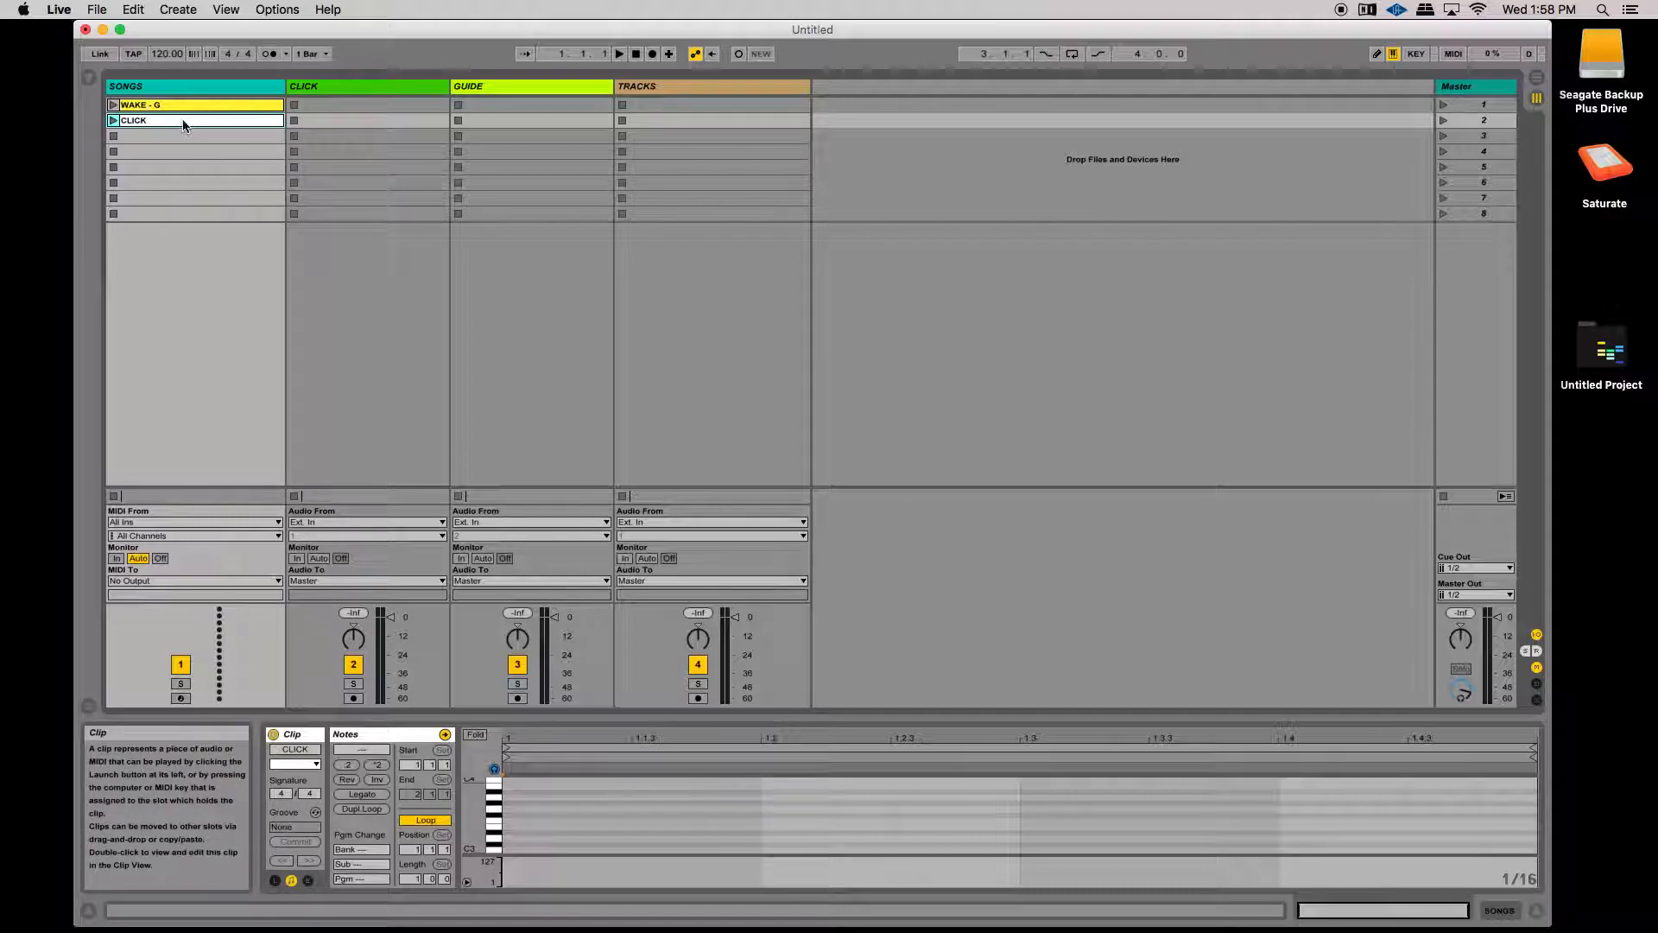
pyautogui.click(247, 110)
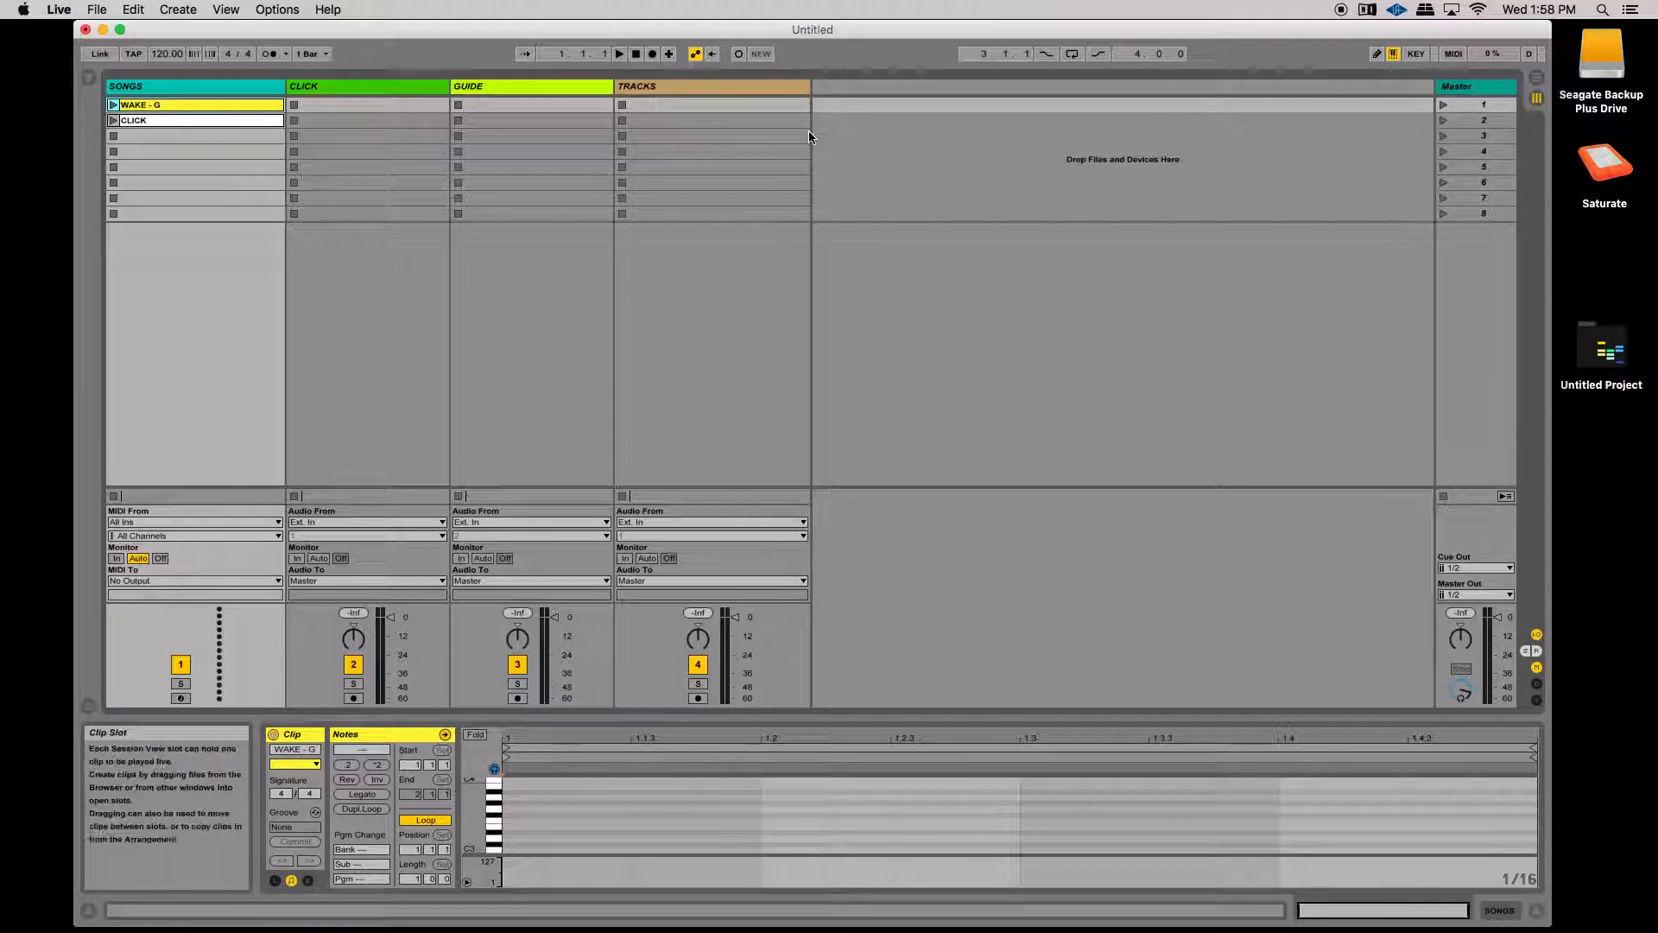
pyautogui.click(244, 126)
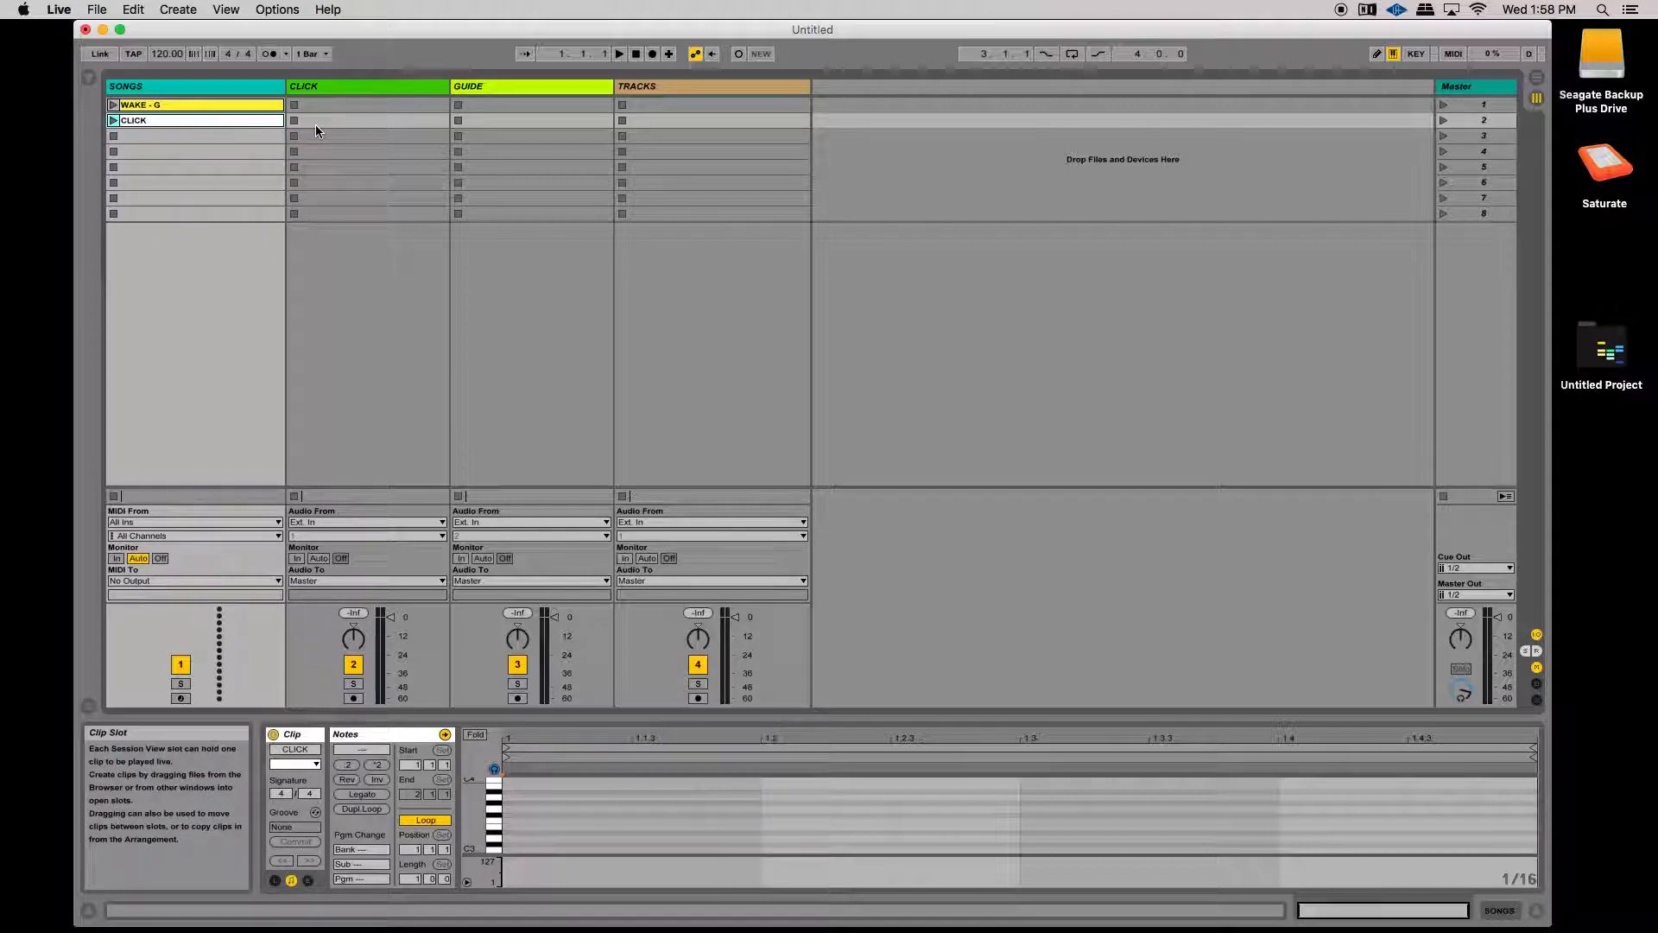
pyautogui.click(675, 106)
pyautogui.click(665, 117)
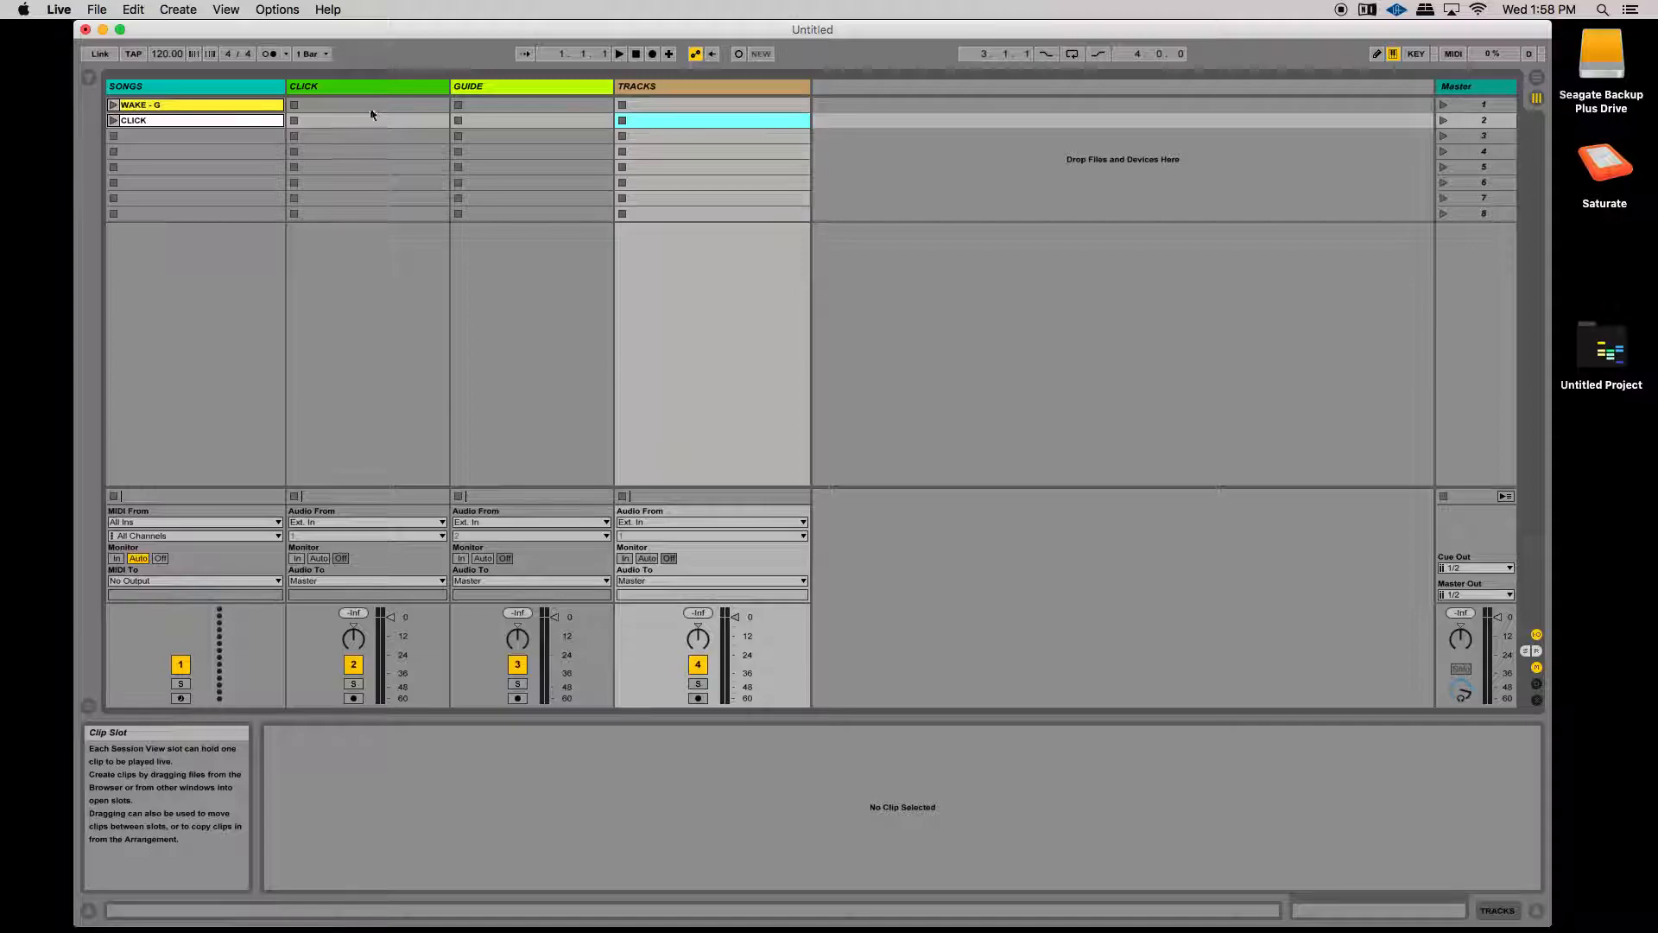
pyautogui.click(370, 101)
pyautogui.click(338, 123)
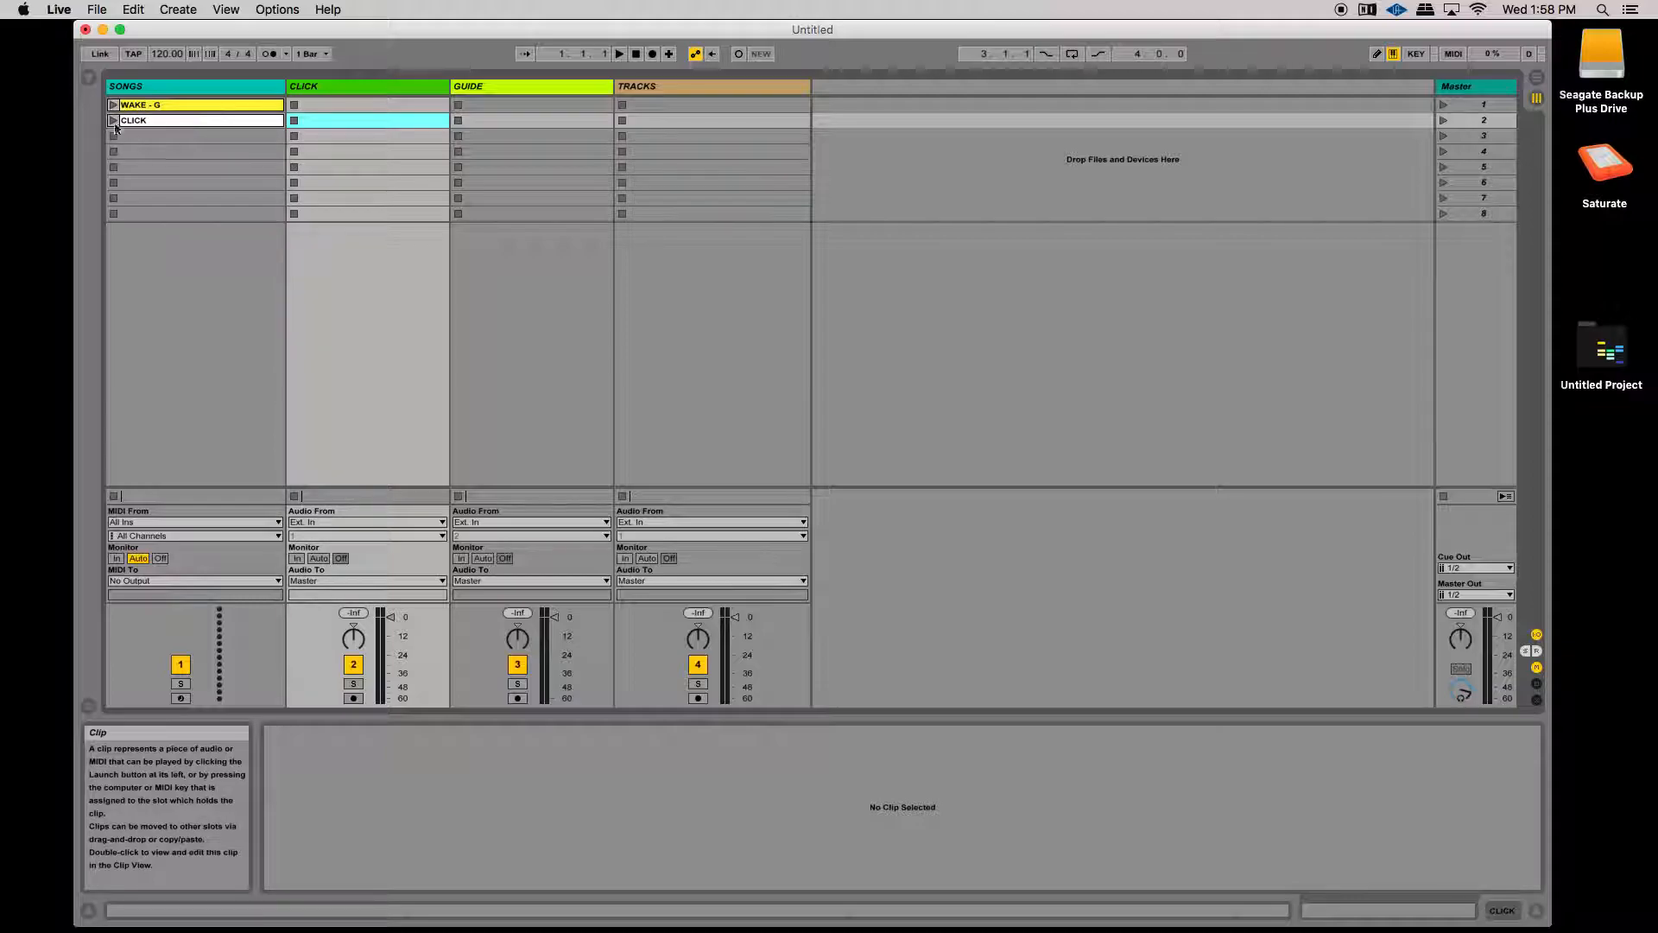
pyautogui.click(247, 120)
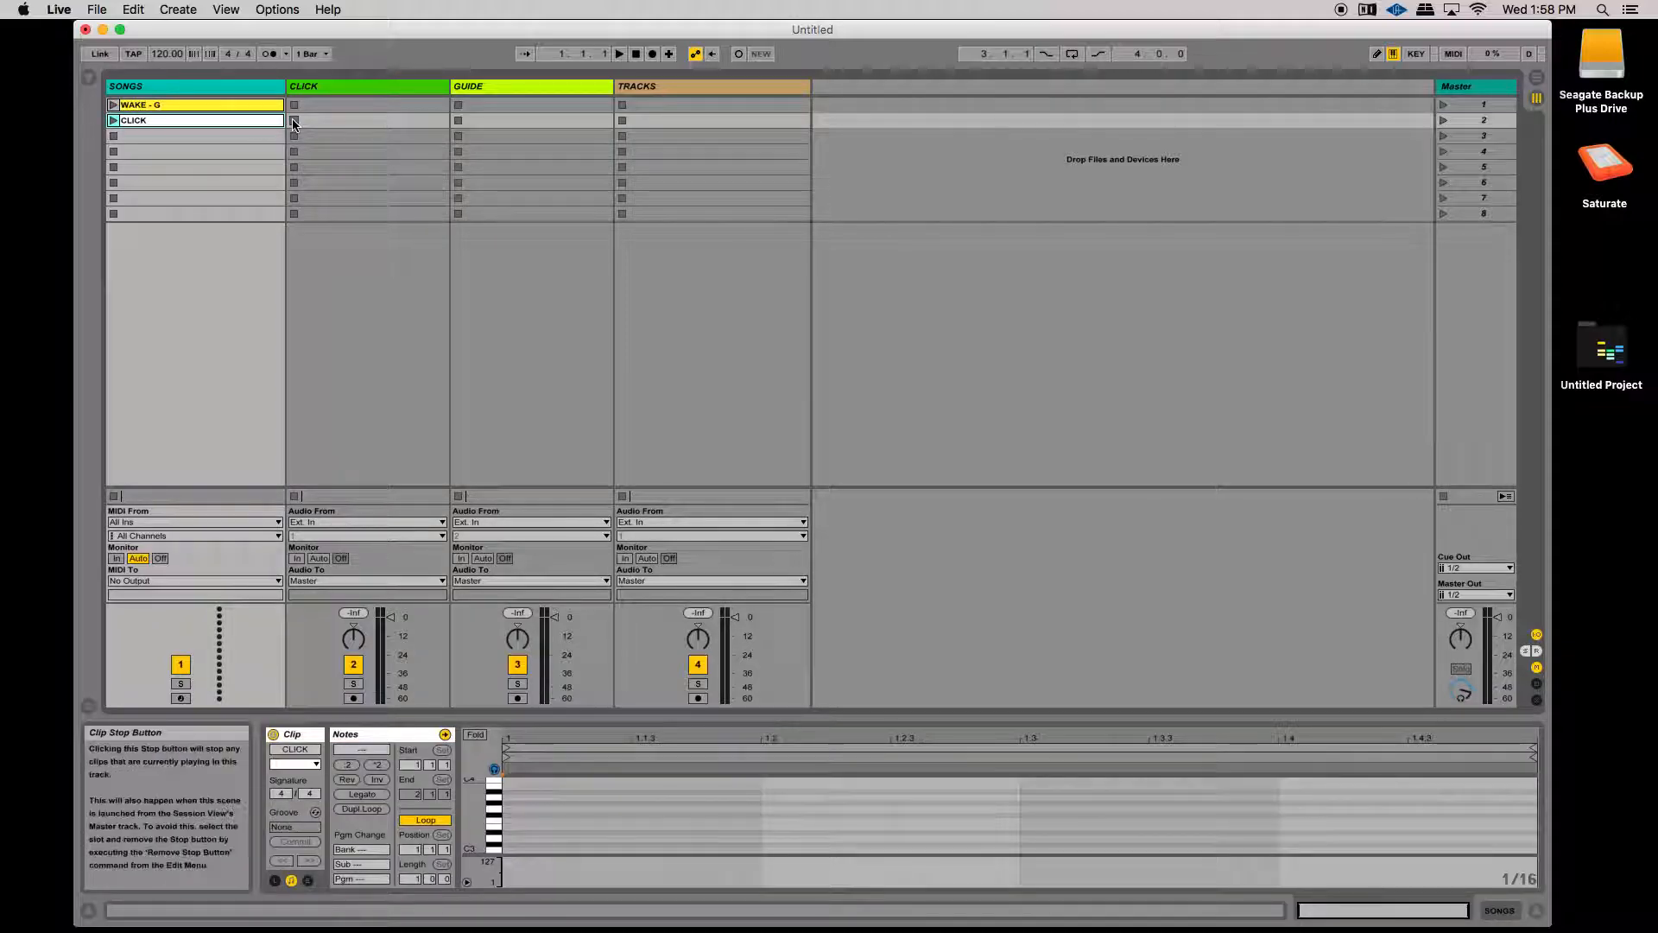
# Create a MIDI clip in the third SONGS slot, name it TREMBLE - C, and color it yellow
pyautogui.doubleClick(203, 135)
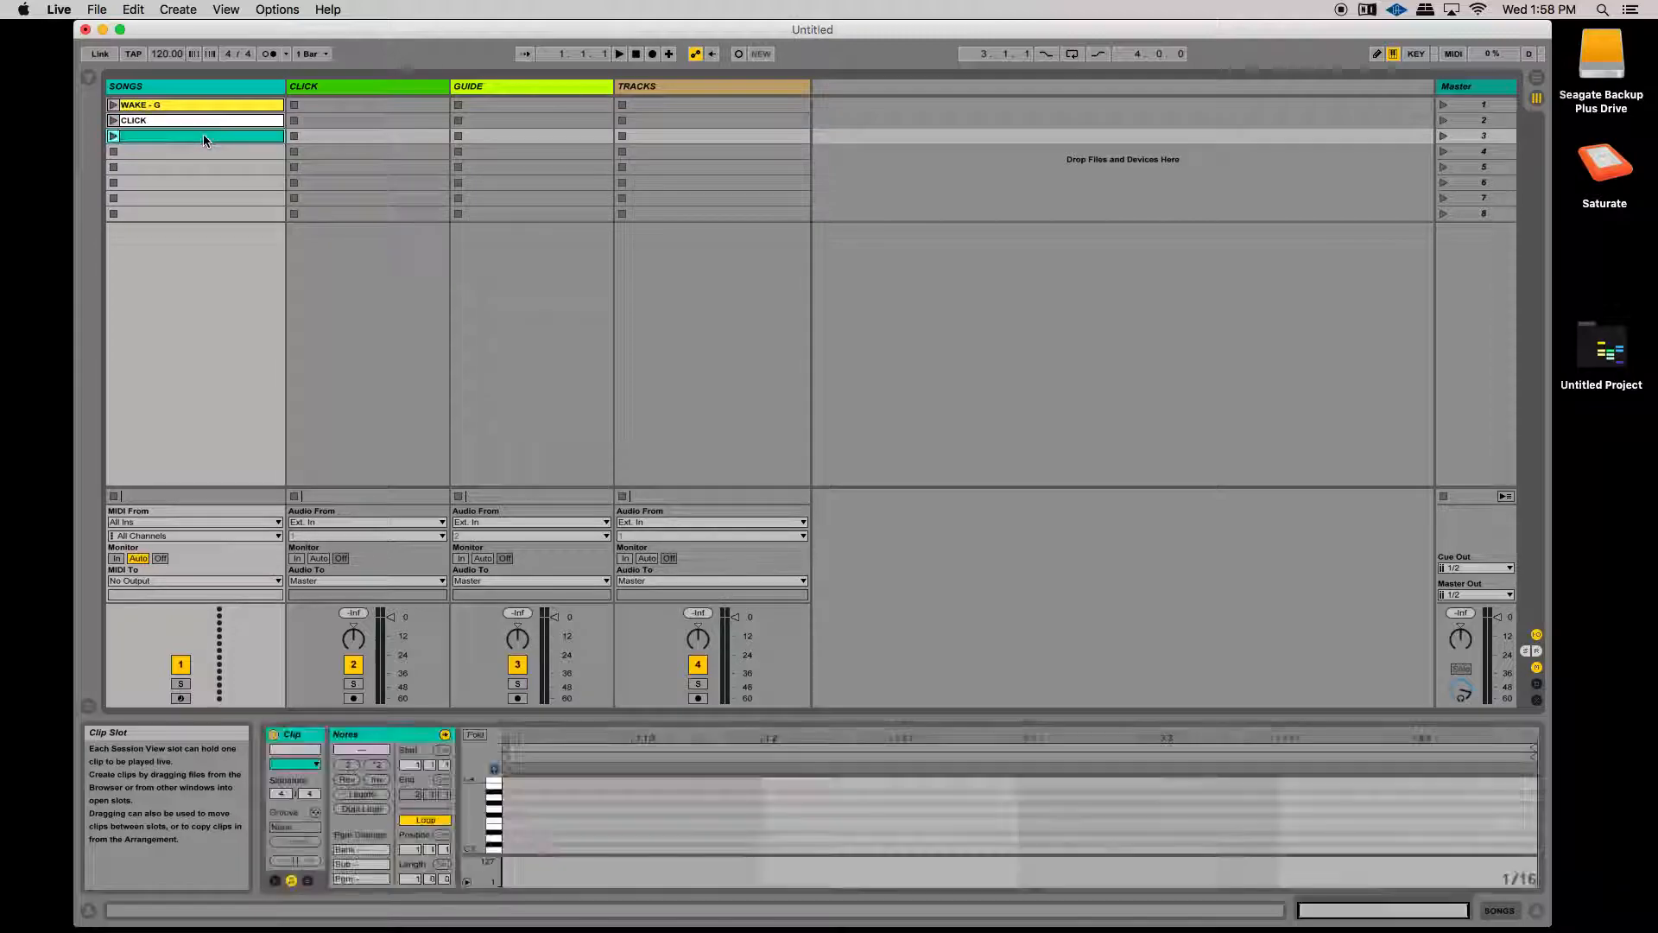
pyautogui.press('super+r')
pyautogui.write('TRE')
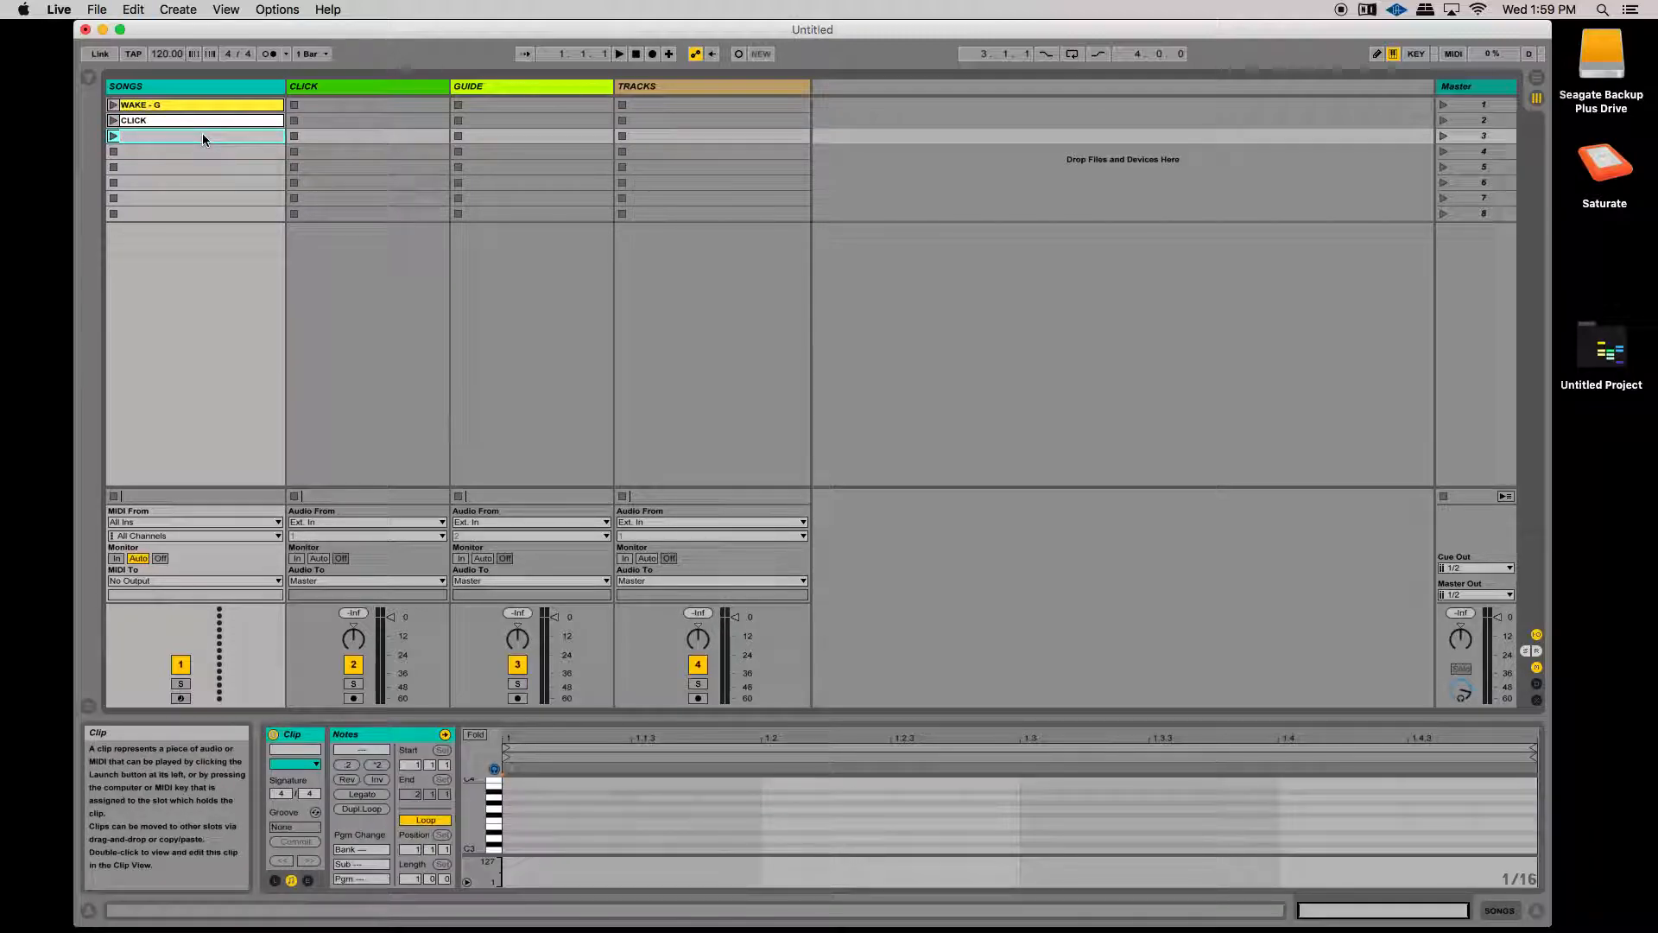
pyautogui.write('MBLE - C')
pyautogui.press('Return')
pyautogui.rightClick(203, 135)
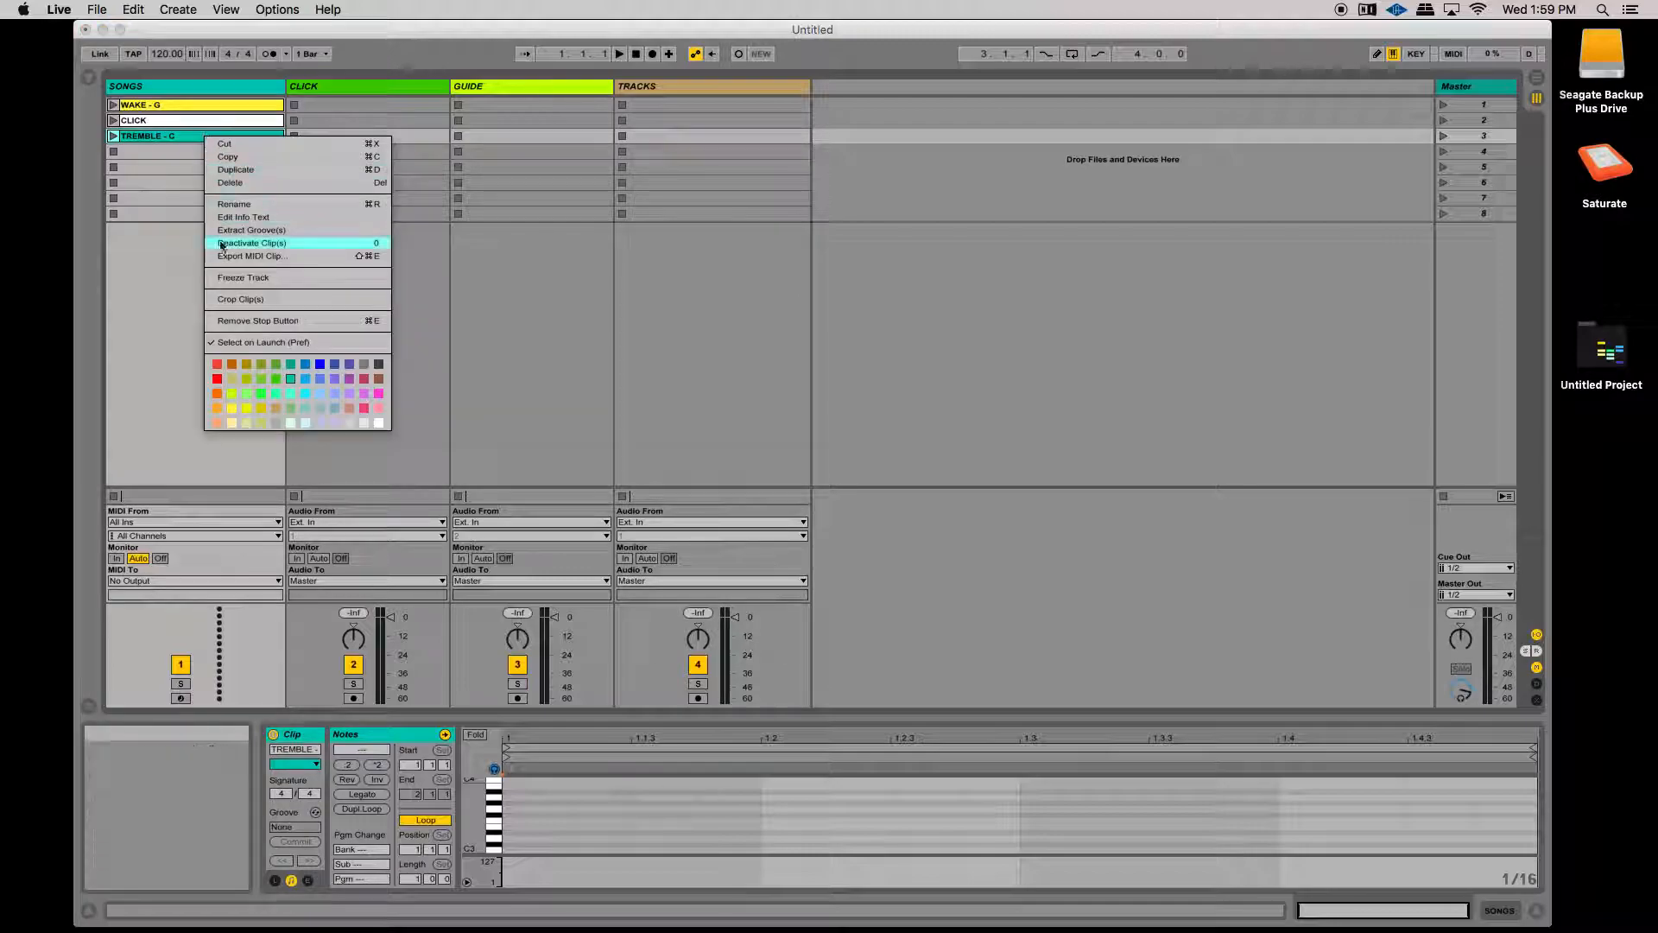
pyautogui.click(231, 407)
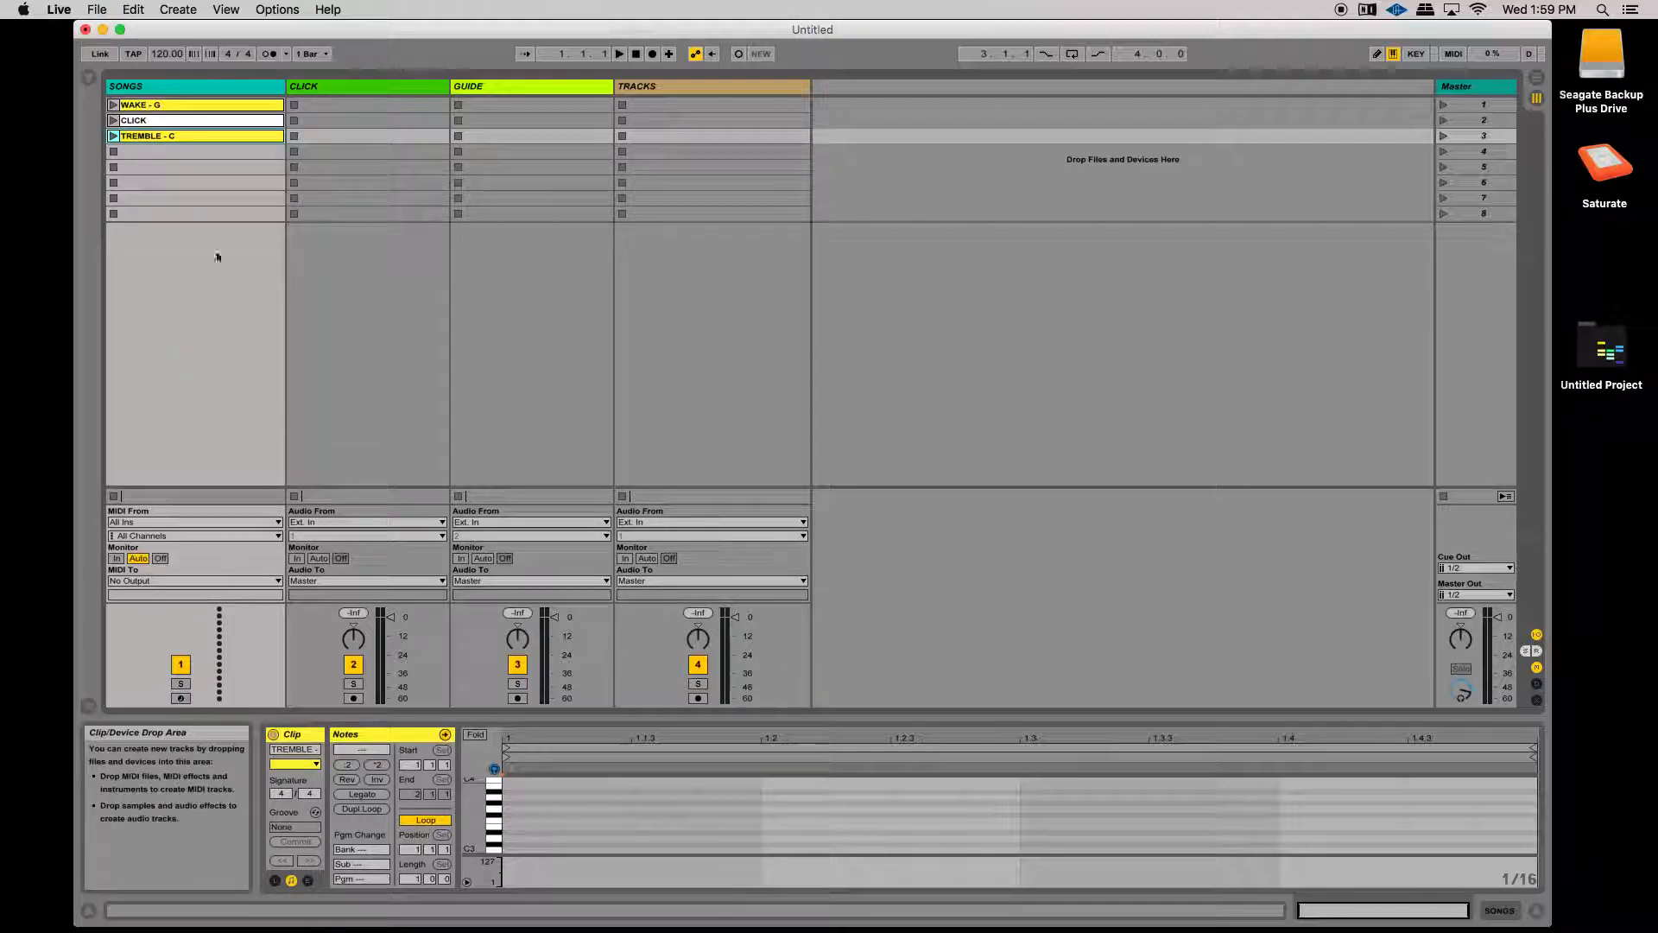
# Insert a MIDI clip in the fourth SONGS slot and name it CLICK
pyautogui.rightClick(220, 154)
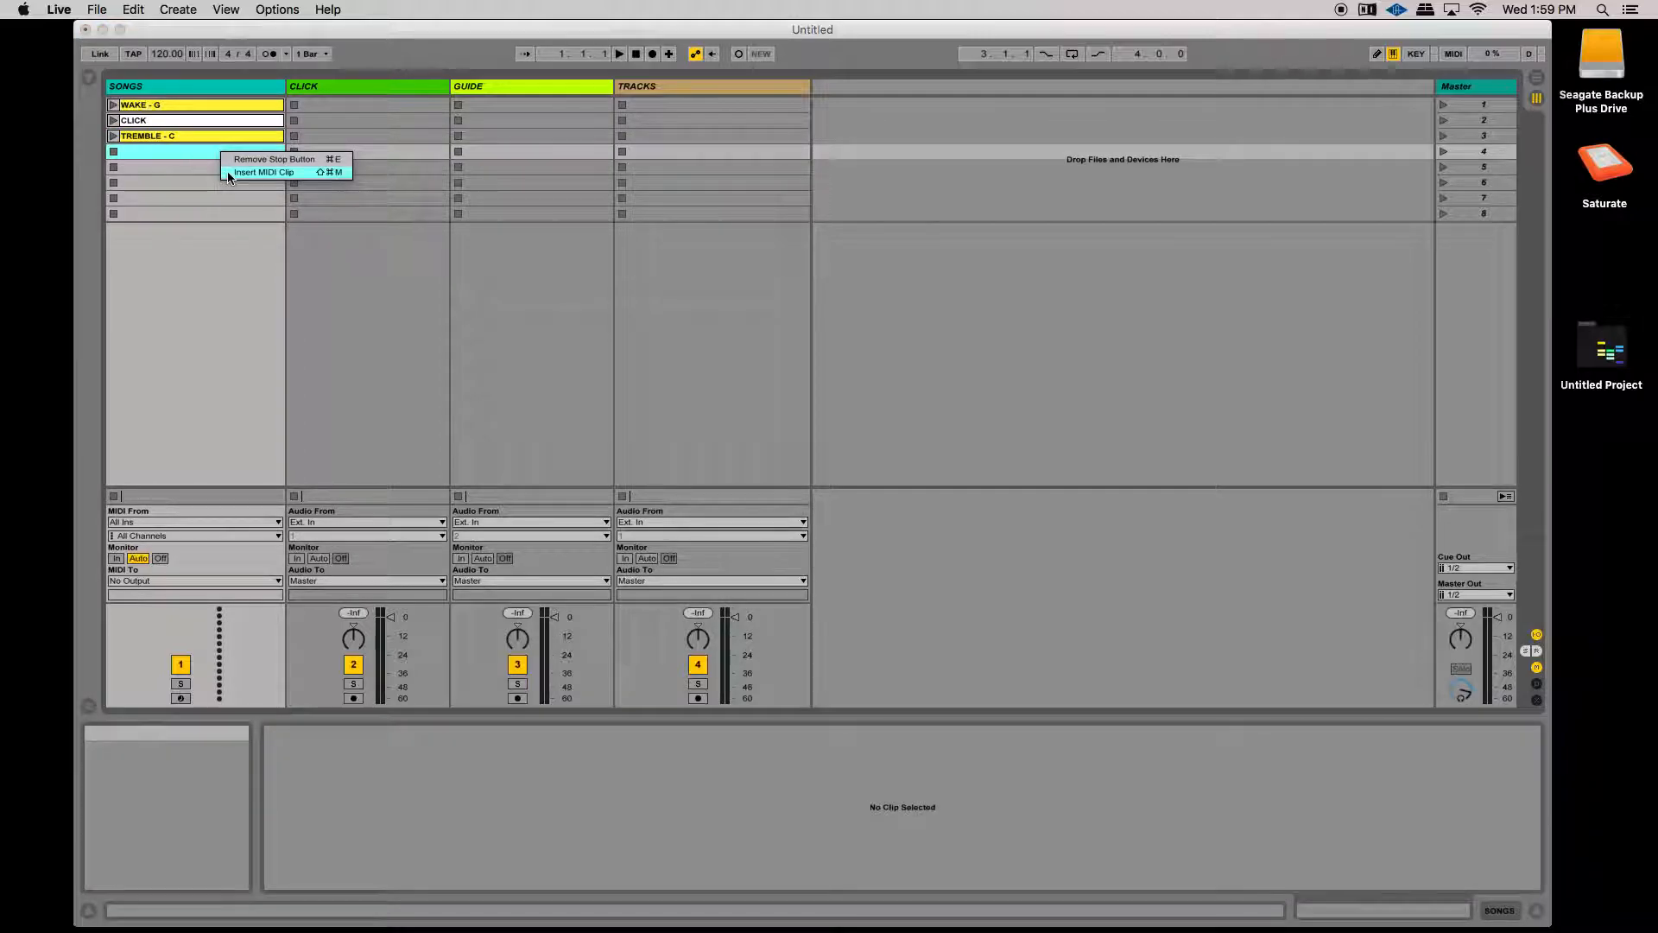
pyautogui.click(241, 174)
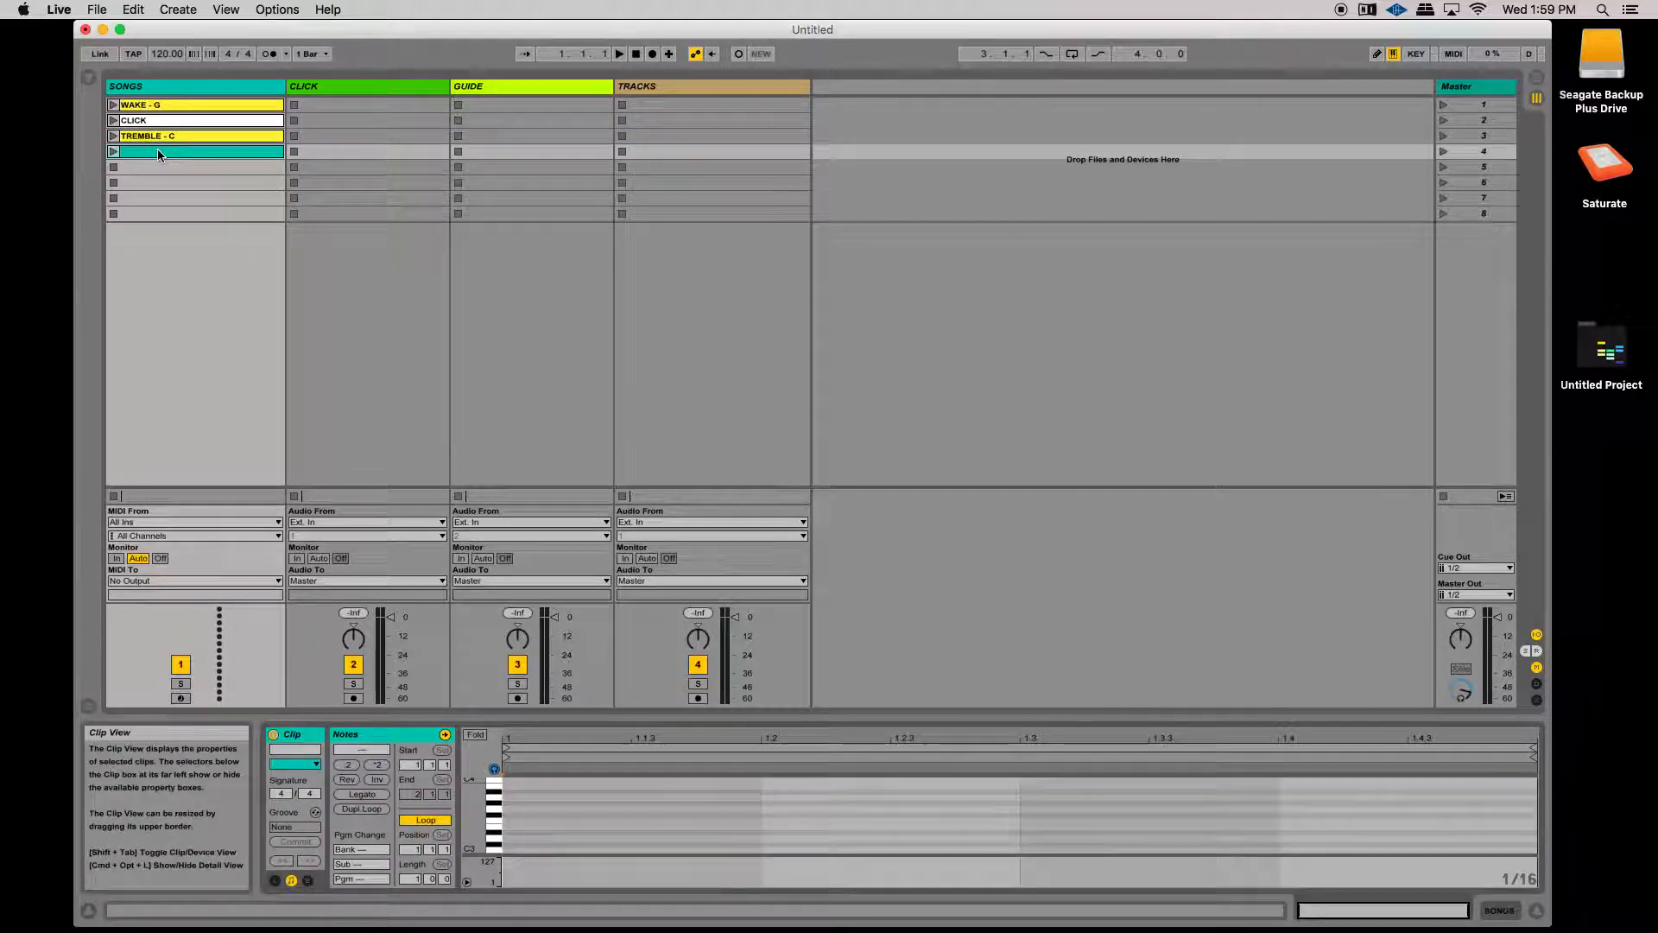
pyautogui.press('super+r')
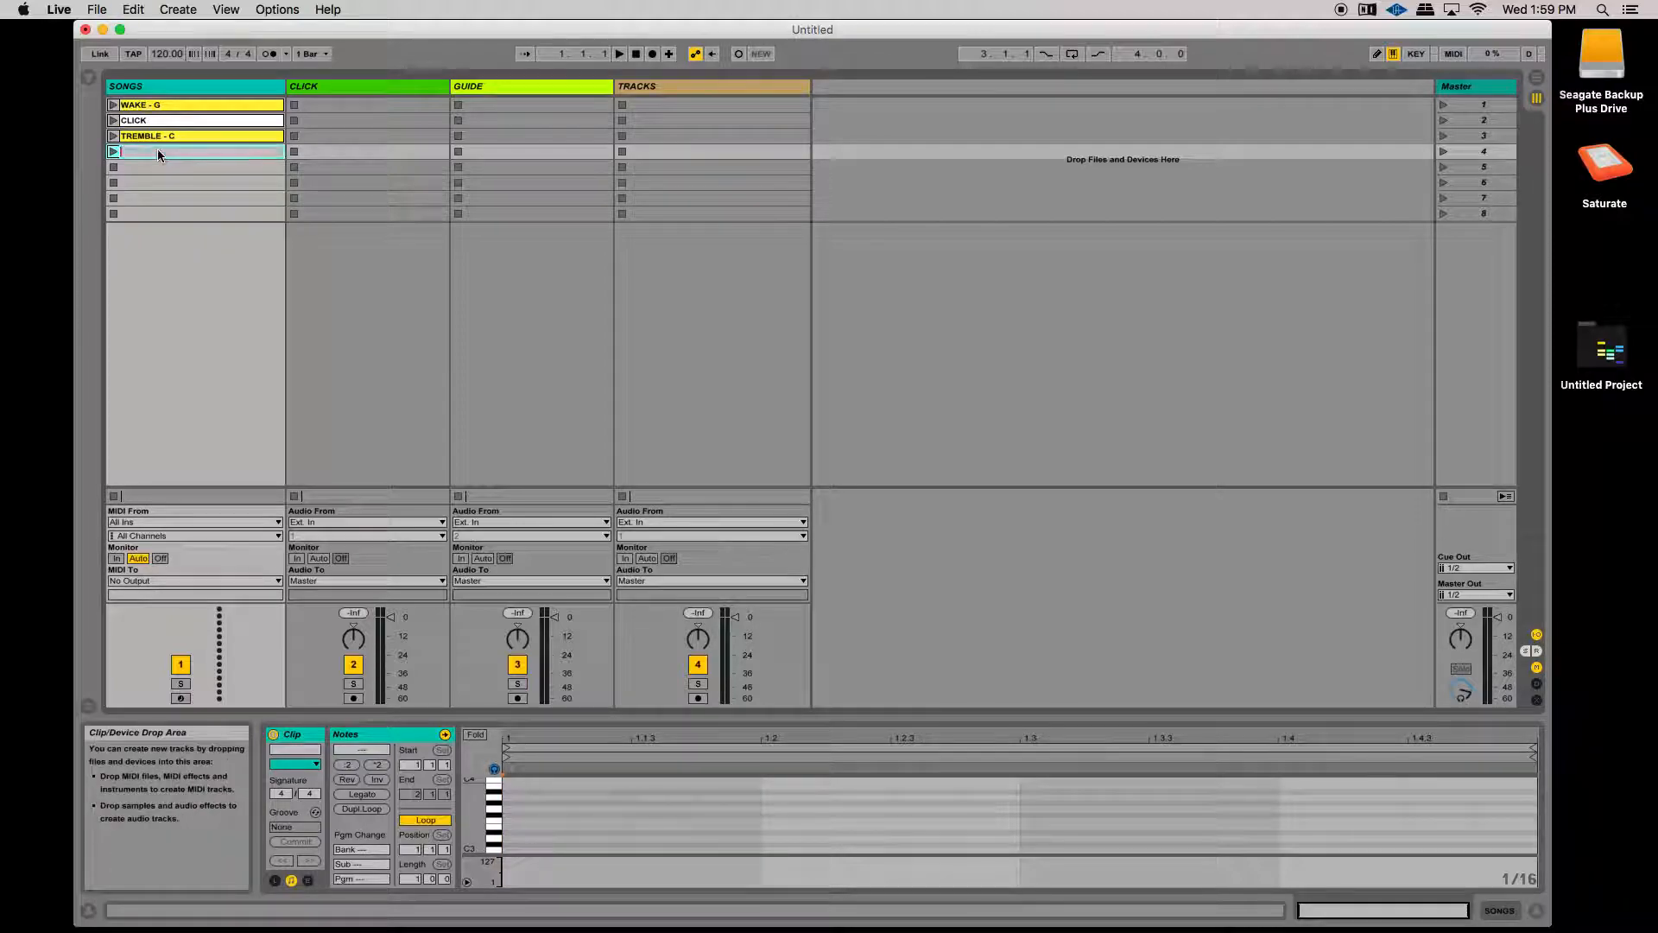
pyautogui.write('cLICK')
pyautogui.press('Return')
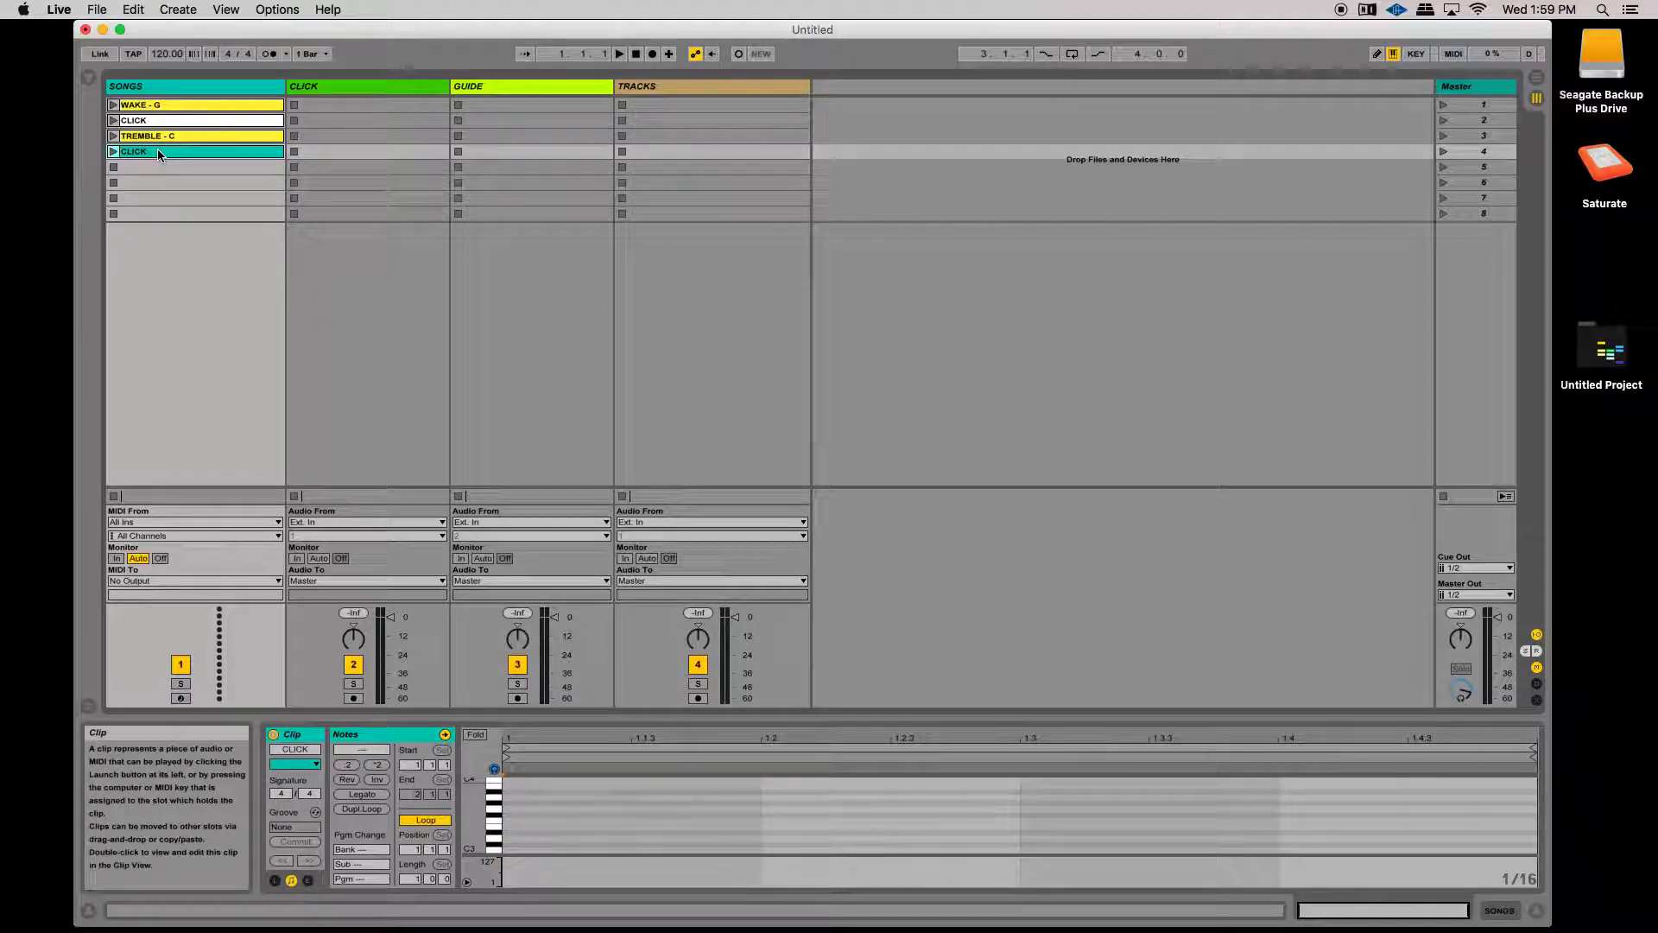
# Color the fourth SONGS clip, CLICK, white
pyautogui.rightClick(157, 152)
pyautogui.click(334, 439)
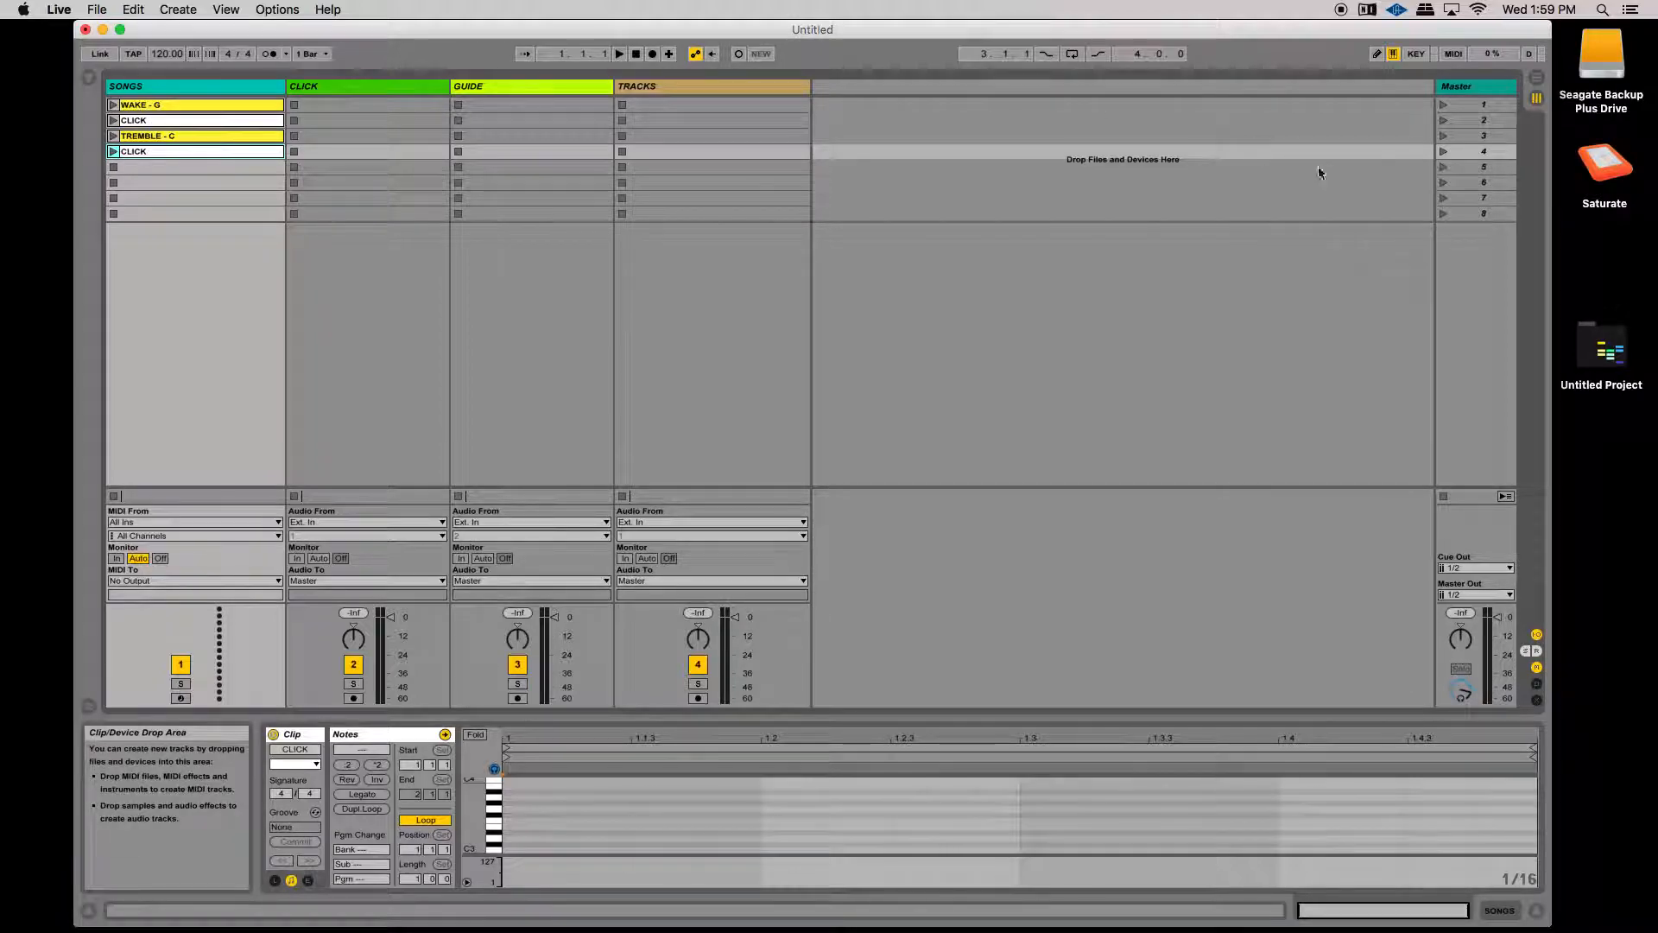
# Widen the Master track and rename the first scene 131 BPM; 4/4
pyautogui.moveTo(1435, 113); pyautogui.dragTo(1337, 102)
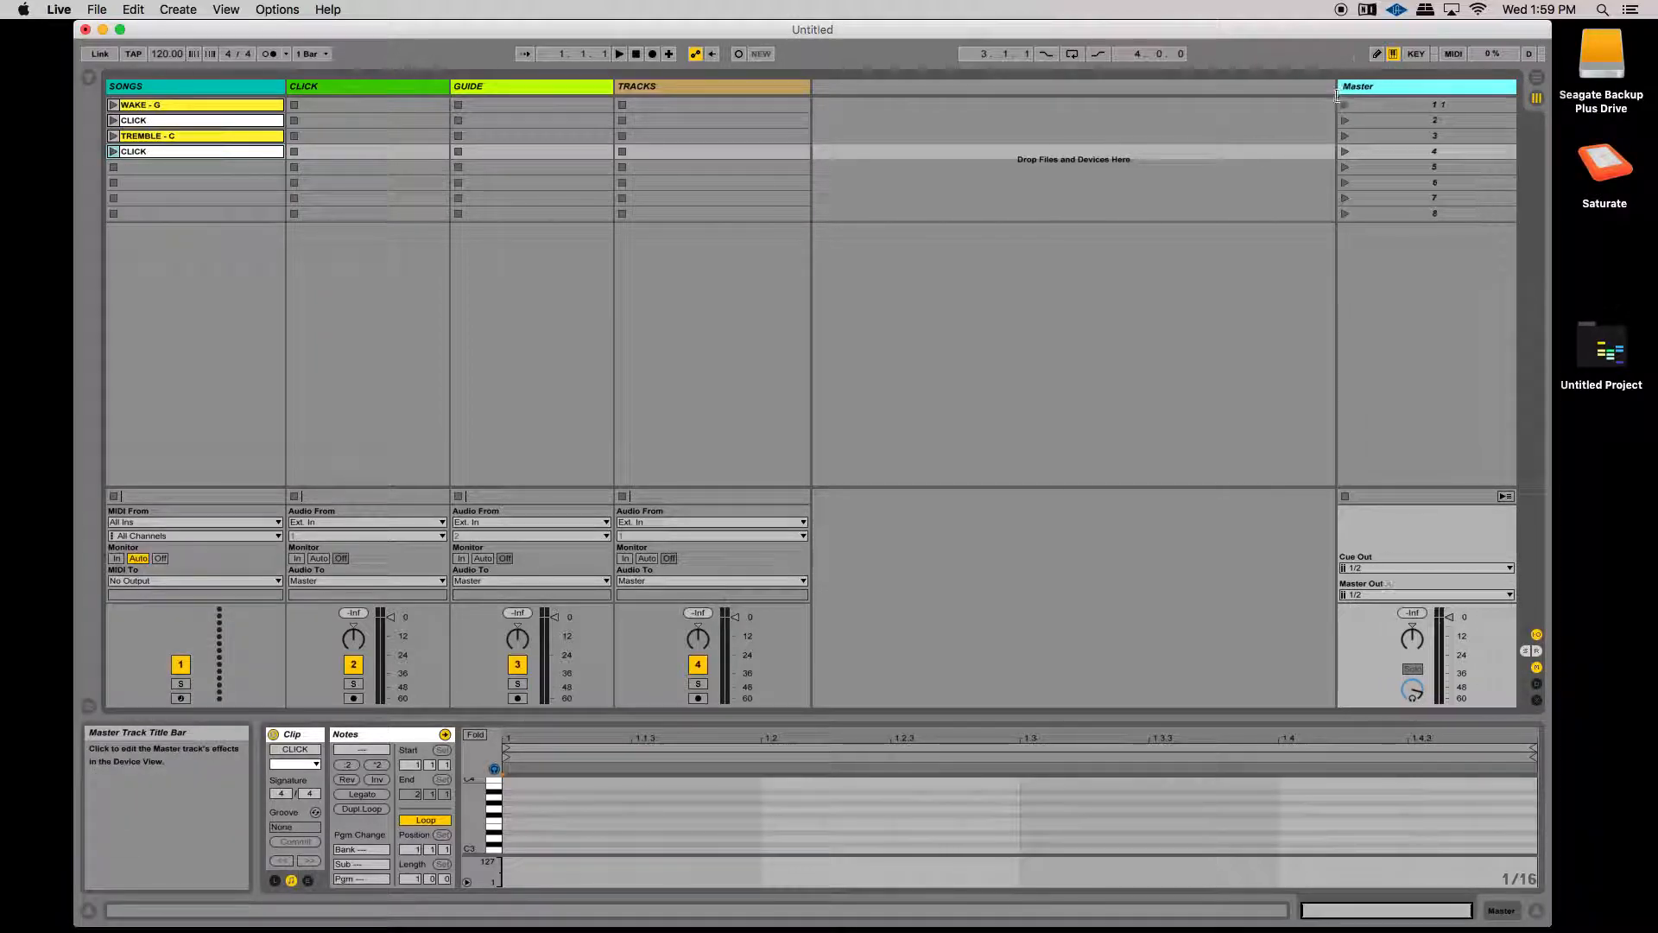
pyautogui.click(1385, 104)
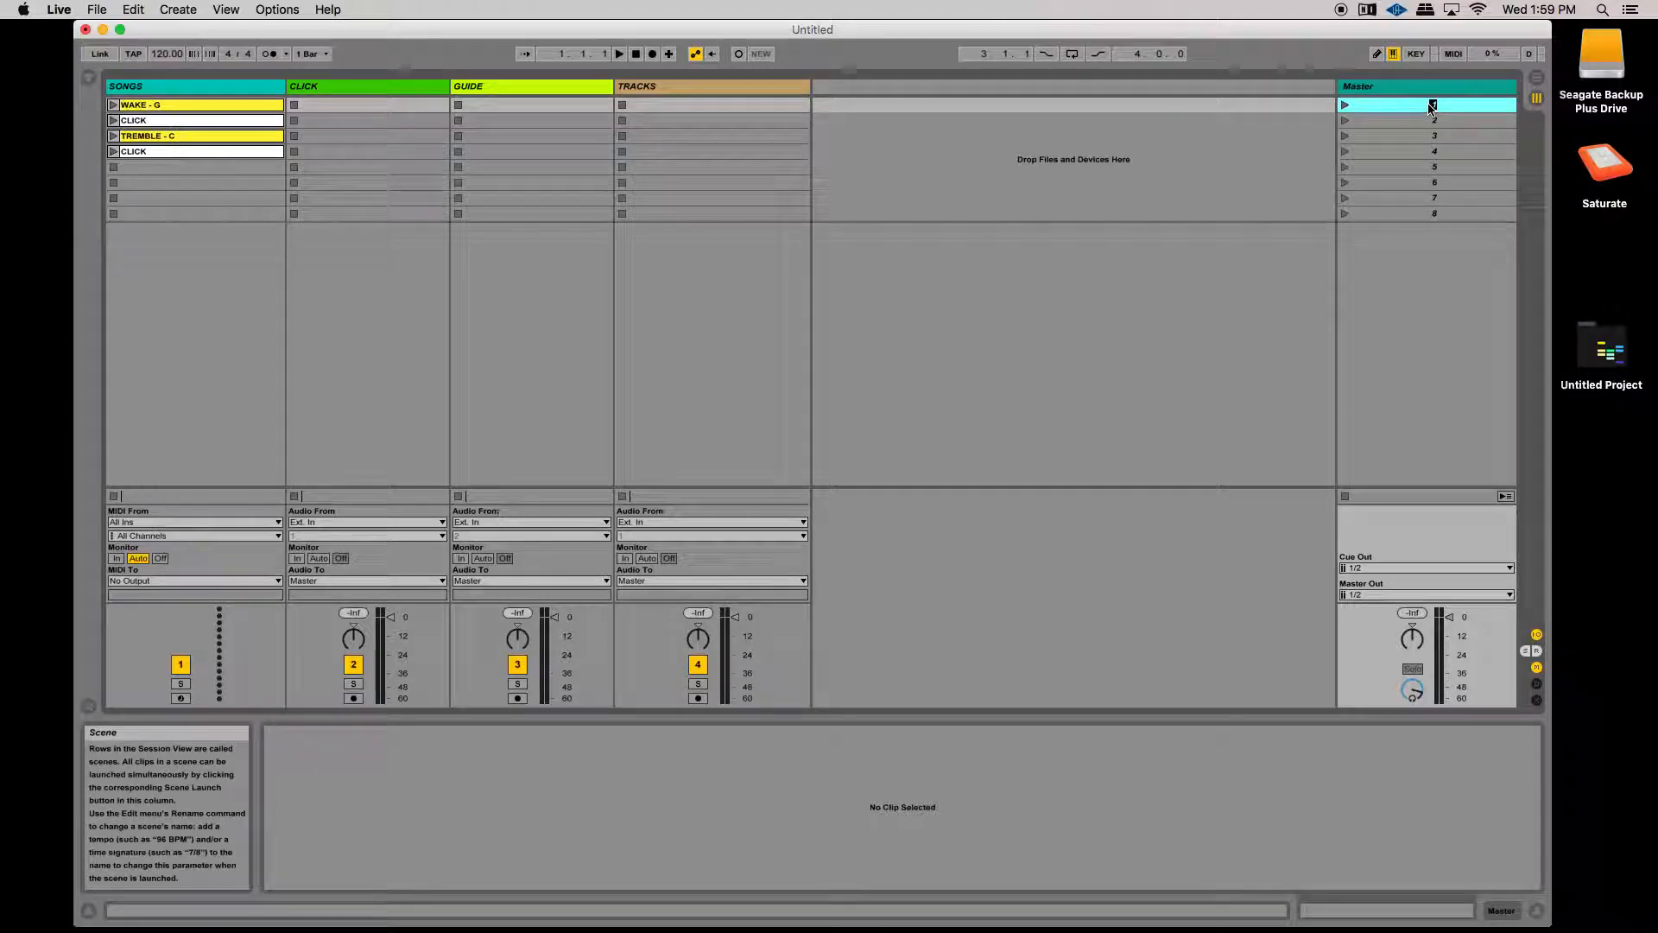
pyautogui.write('119')
pyautogui.write(' BPM;')
pyautogui.write('  4/4')
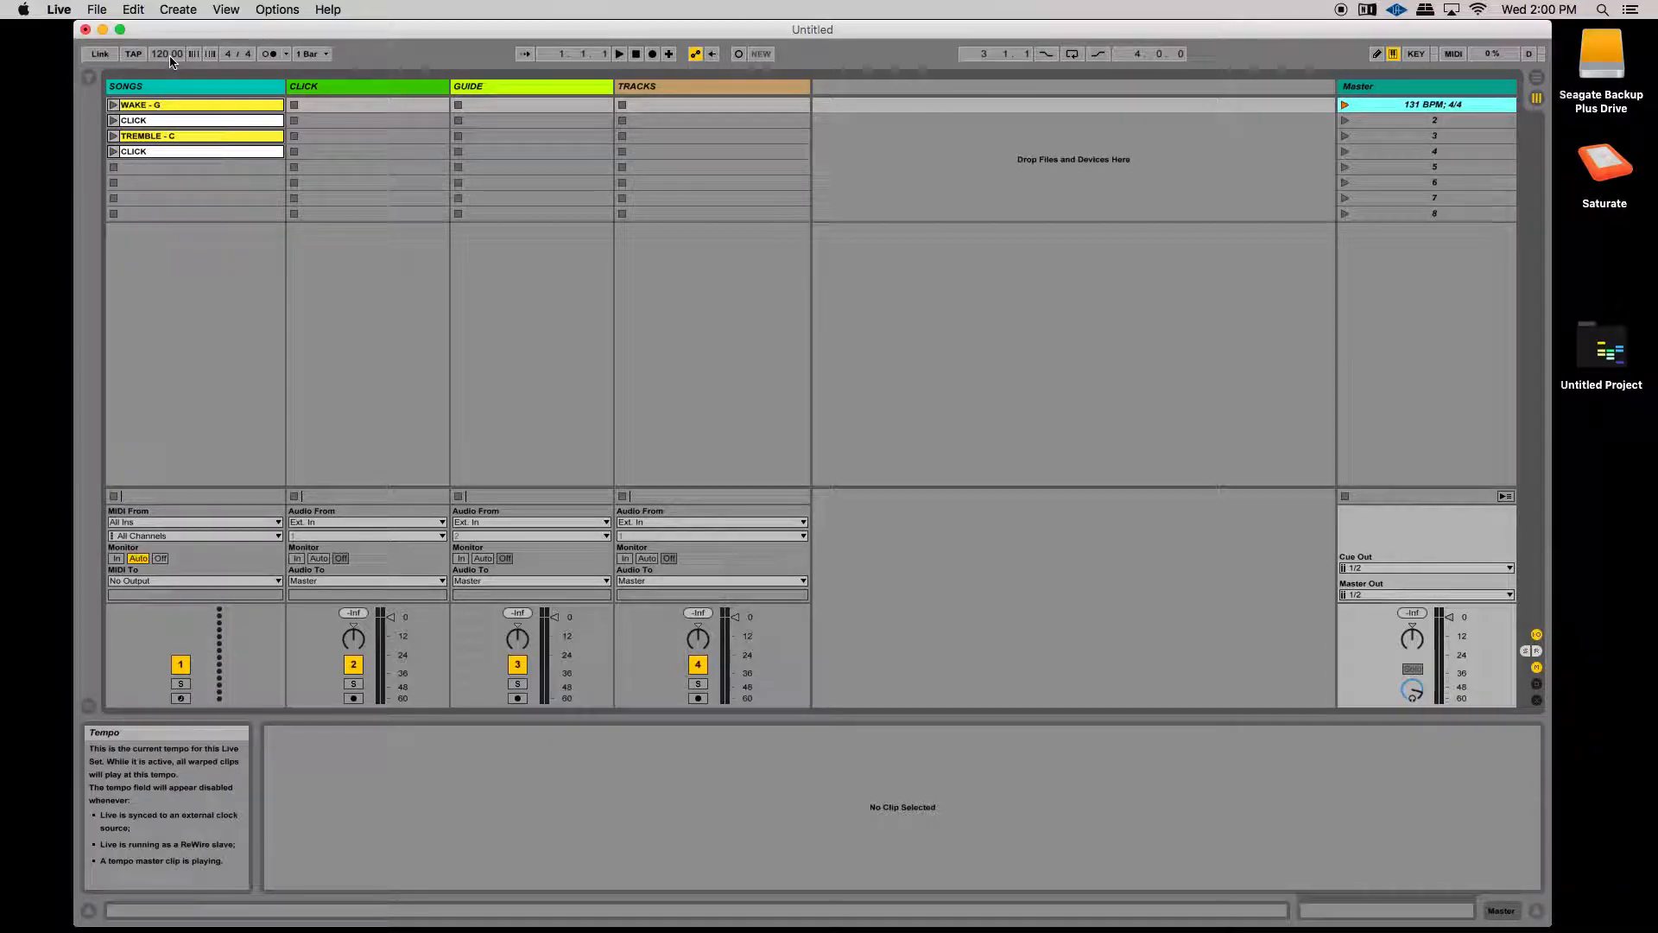
# Launch the first scene and rename the second scene 131 BPM; 4/4
pyautogui.click(1344, 106)
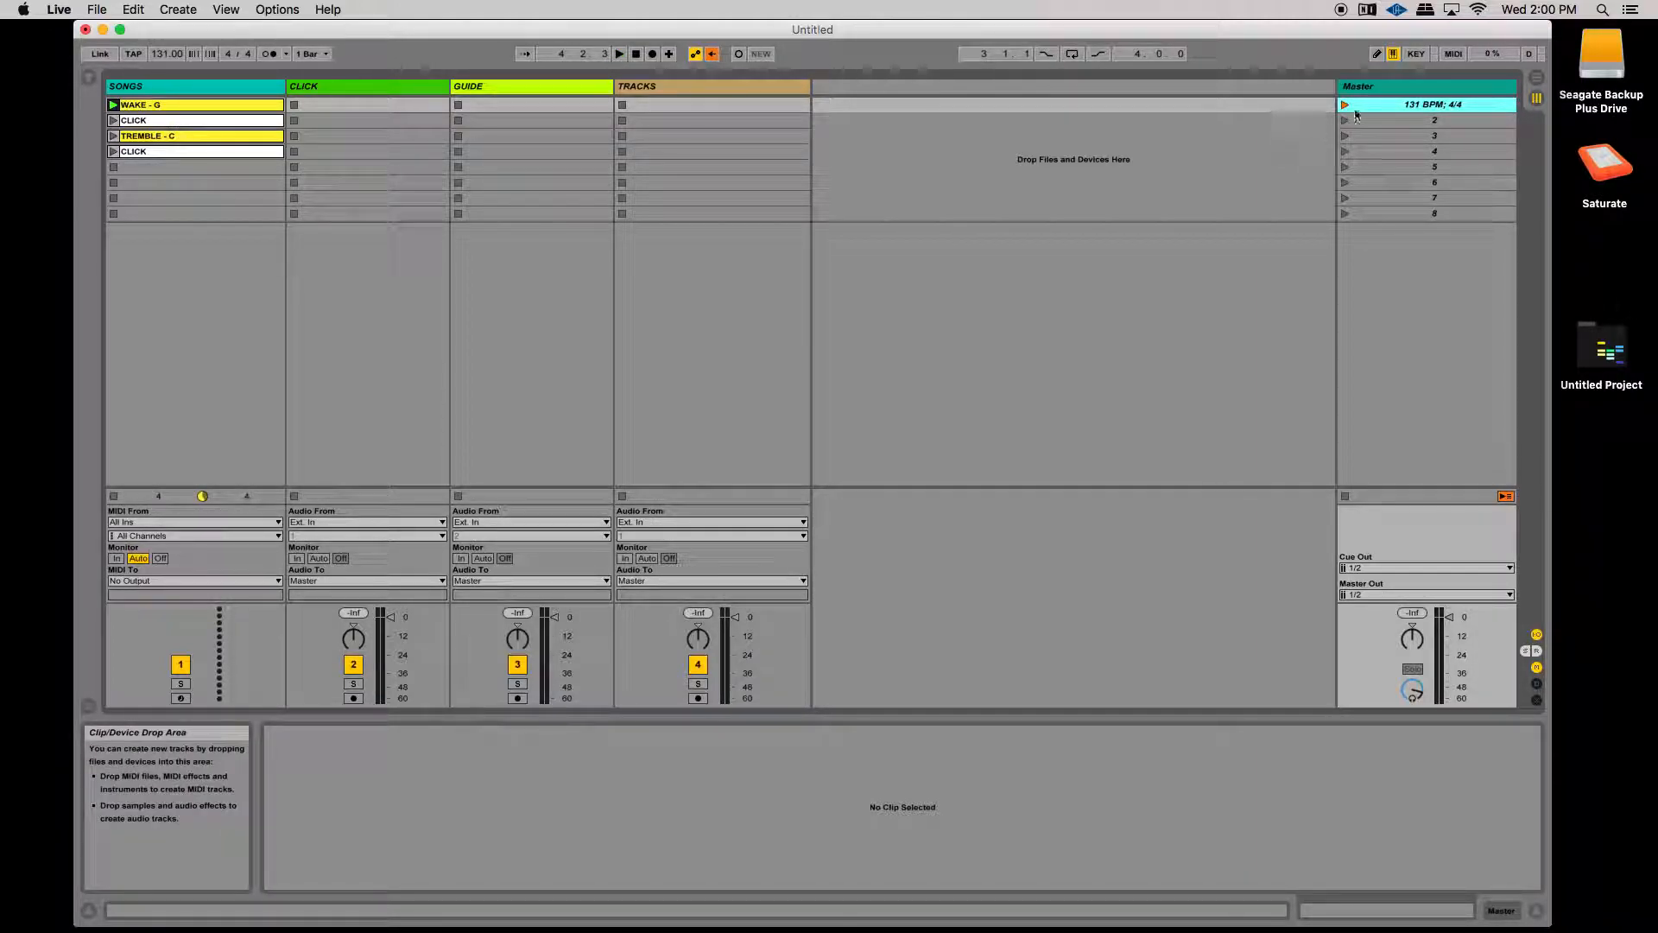
pyautogui.click(1406, 121)
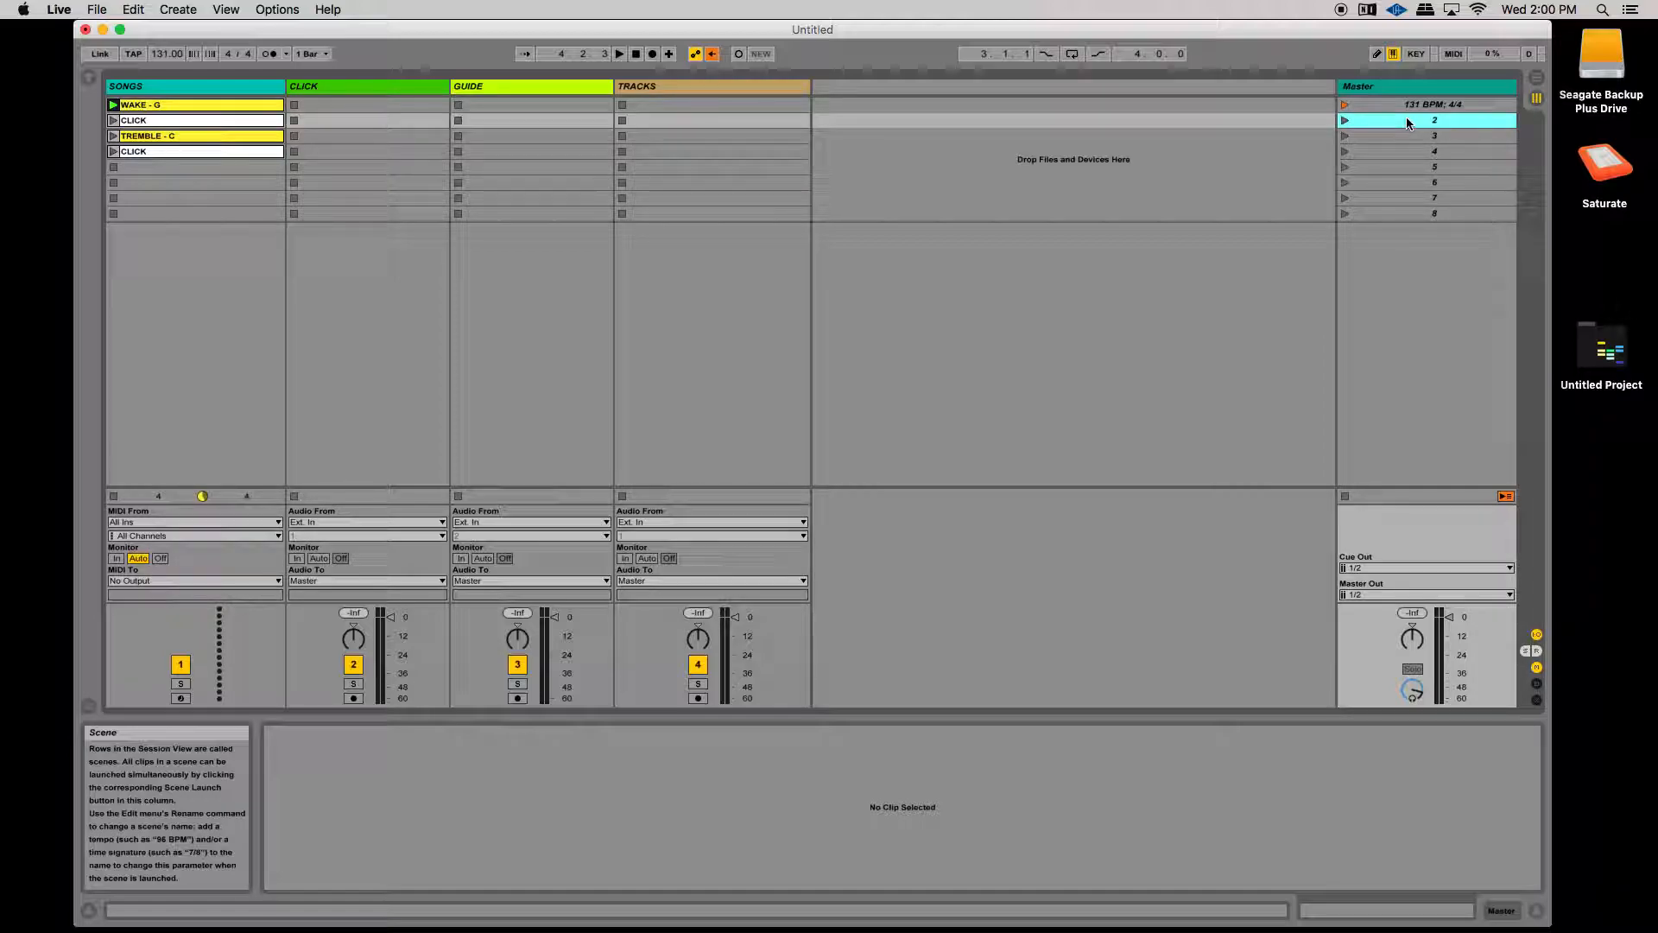
pyautogui.press('super+r')
pyautogui.write('131 BPM; 4/4')
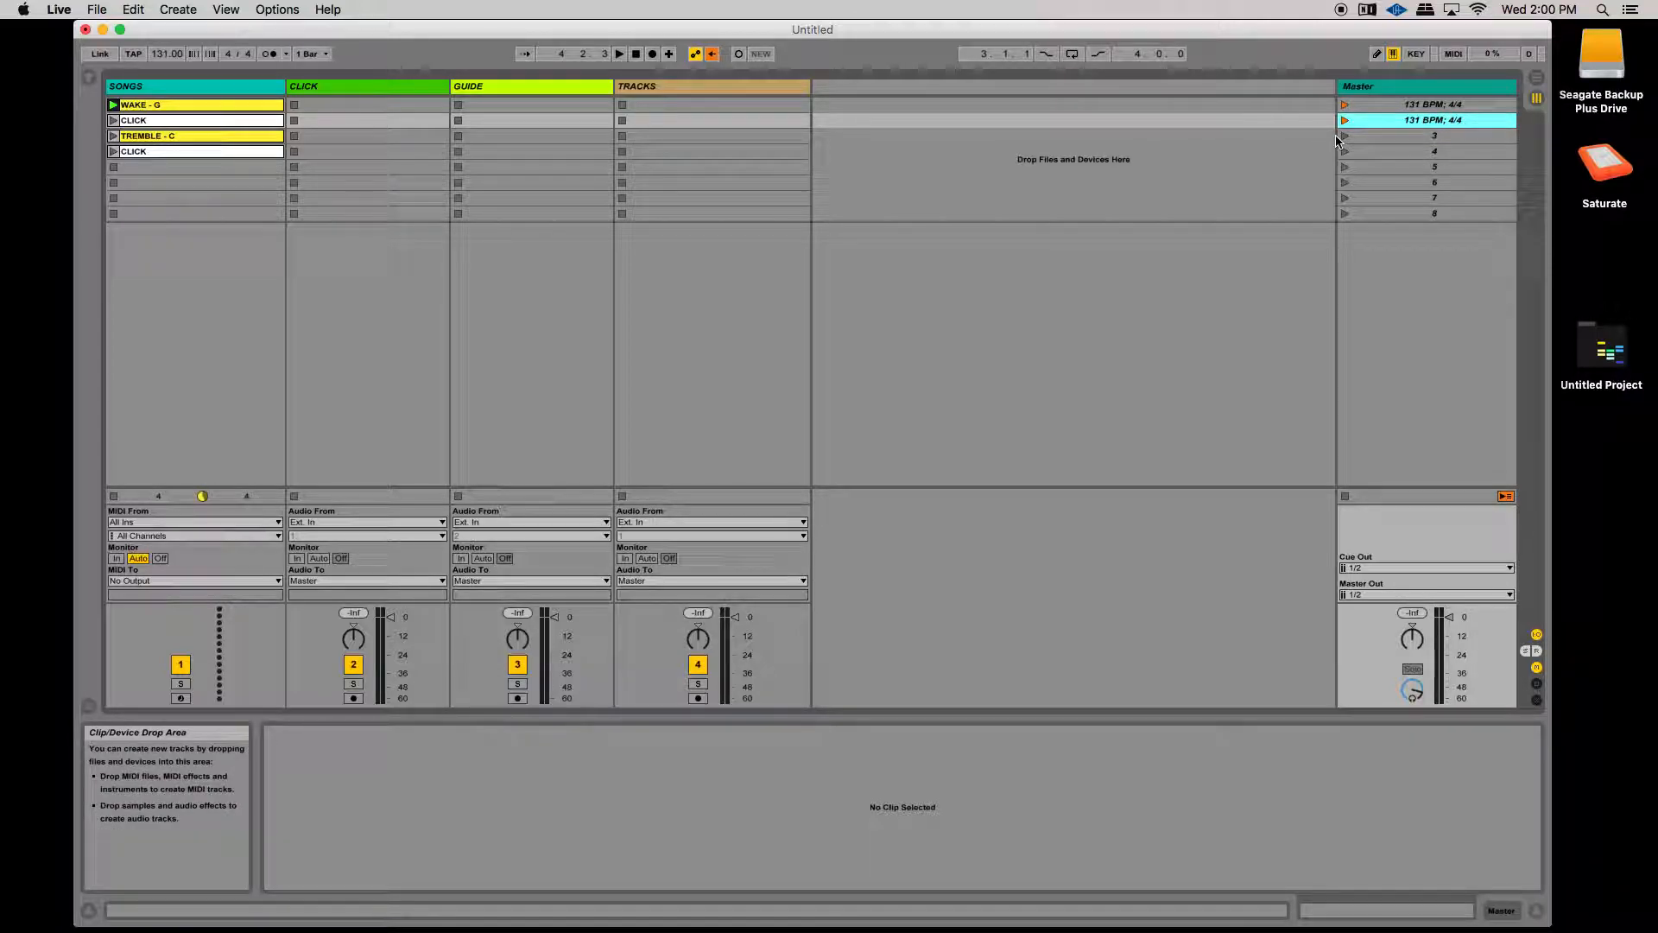
# Rename the third scene, beside TREMBLE - C, to 74 BPM; 4/4
pyautogui.click(164, 136)
pyautogui.click(1406, 138)
pyautogui.press('super+r')
pyautogui.write('74 BPM;')
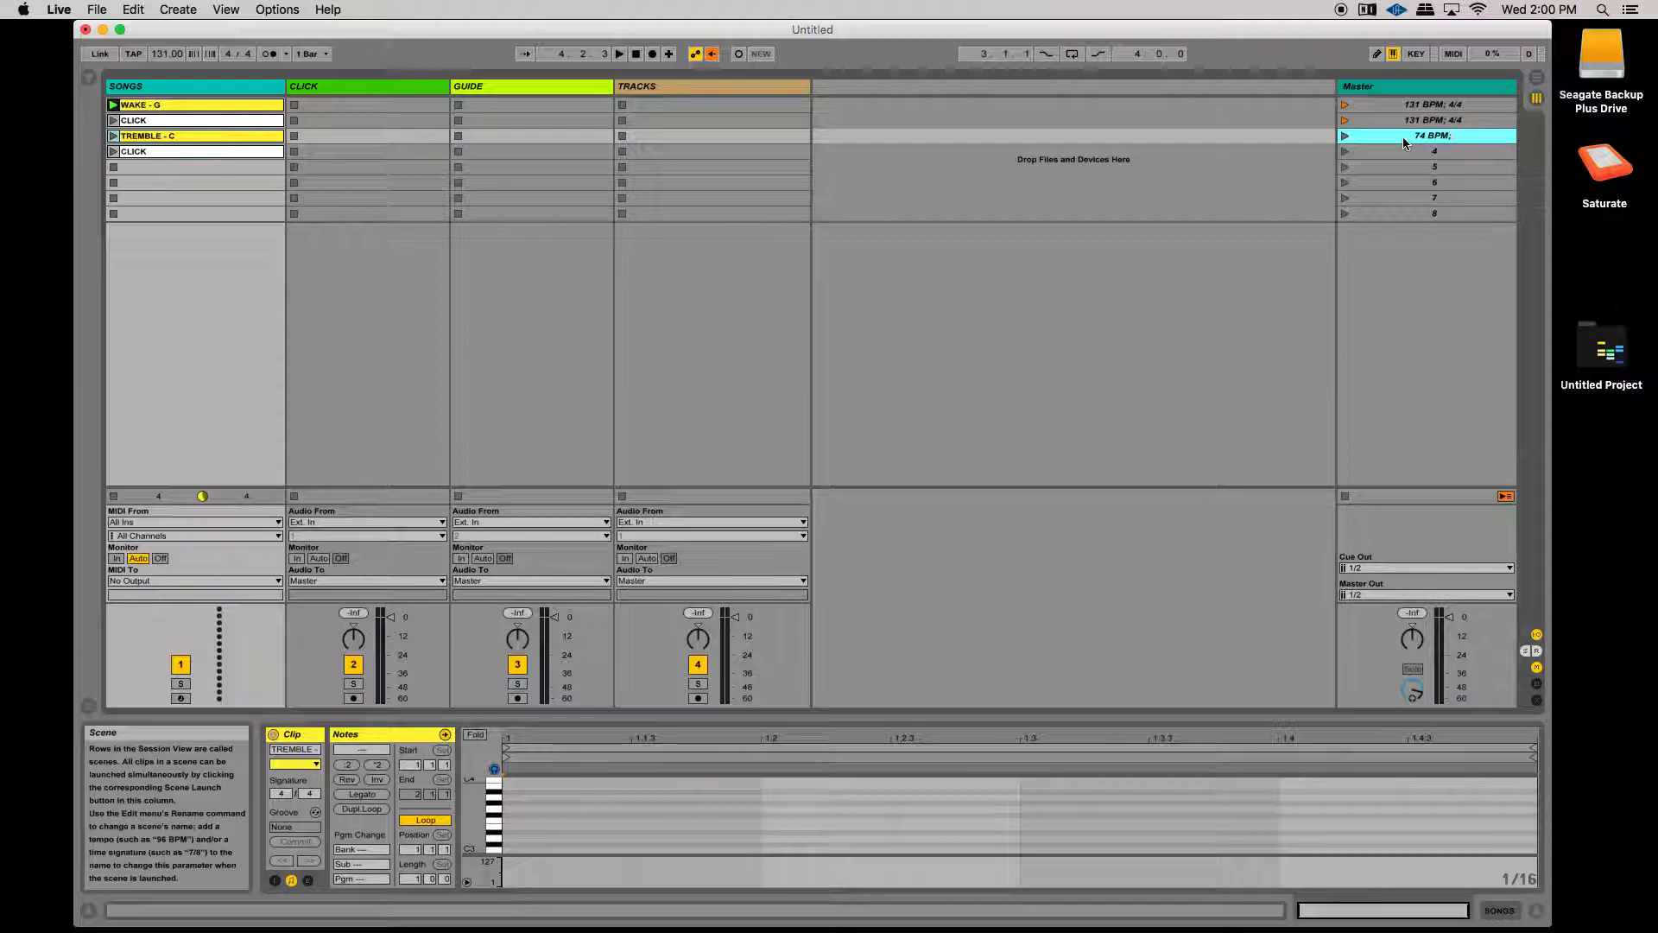
pyautogui.write(' 4/4')
# Rename the fourth scene 74 BPM; 4/4
pyautogui.click(1405, 149)
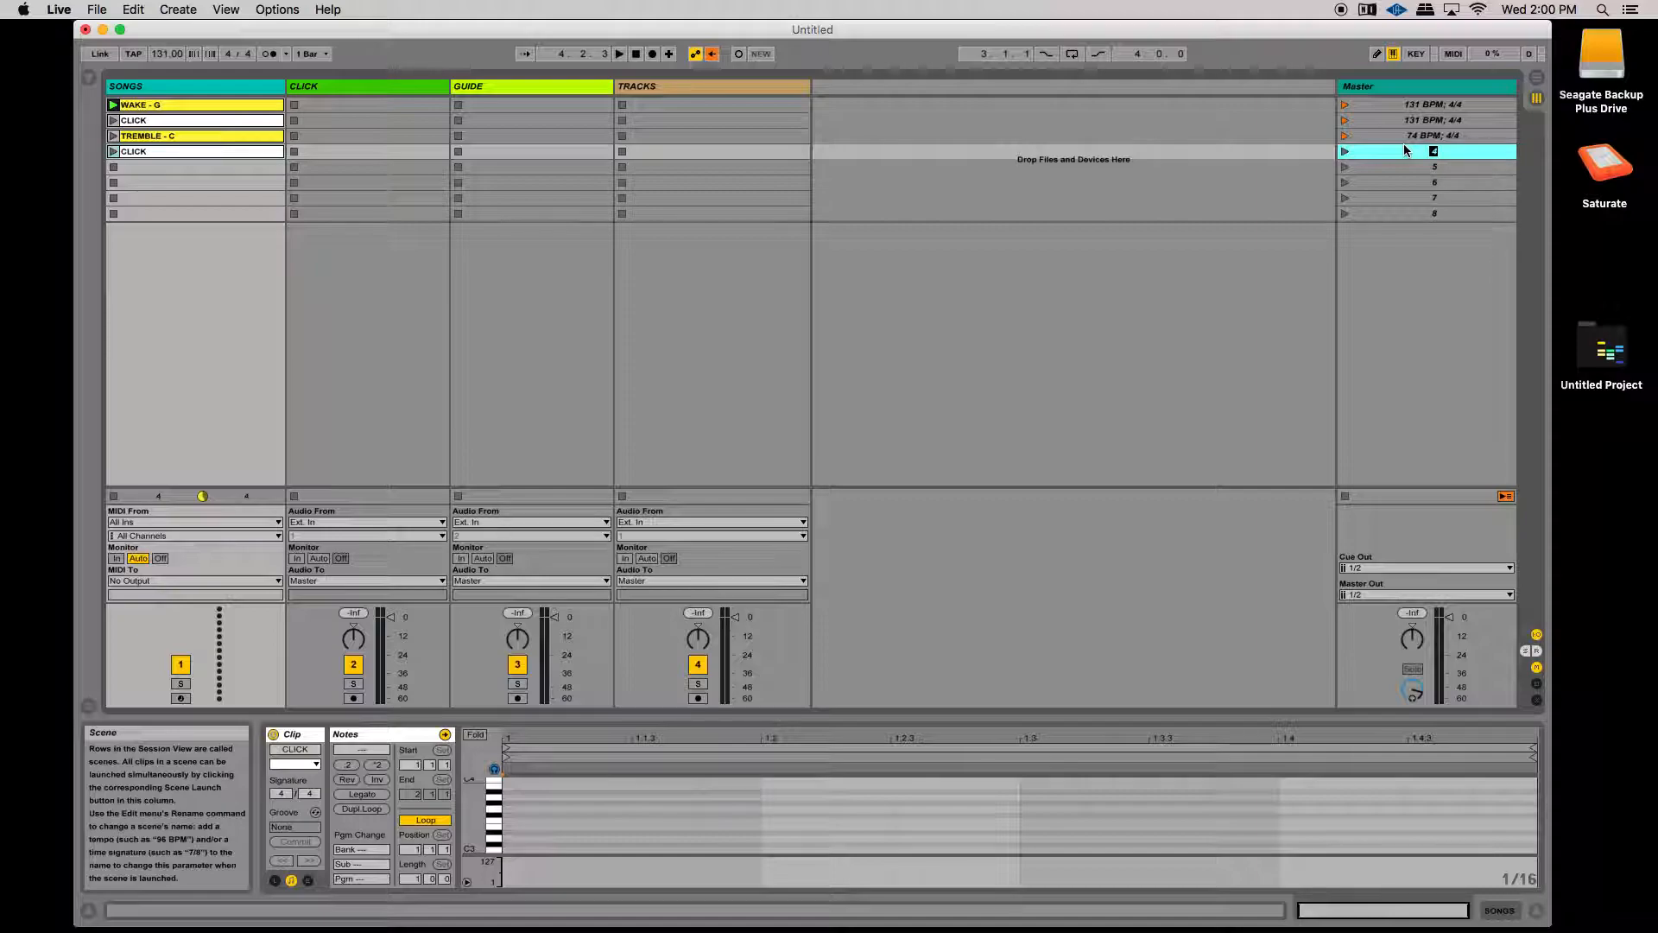
pyautogui.write('74 BPM; 4/4')
# Select the four named scenes and color them white
pyautogui.keyDown('shift'); pyautogui.click(1404, 111); pyautogui.keyUp('shift')
pyautogui.rightClick(1404, 110)
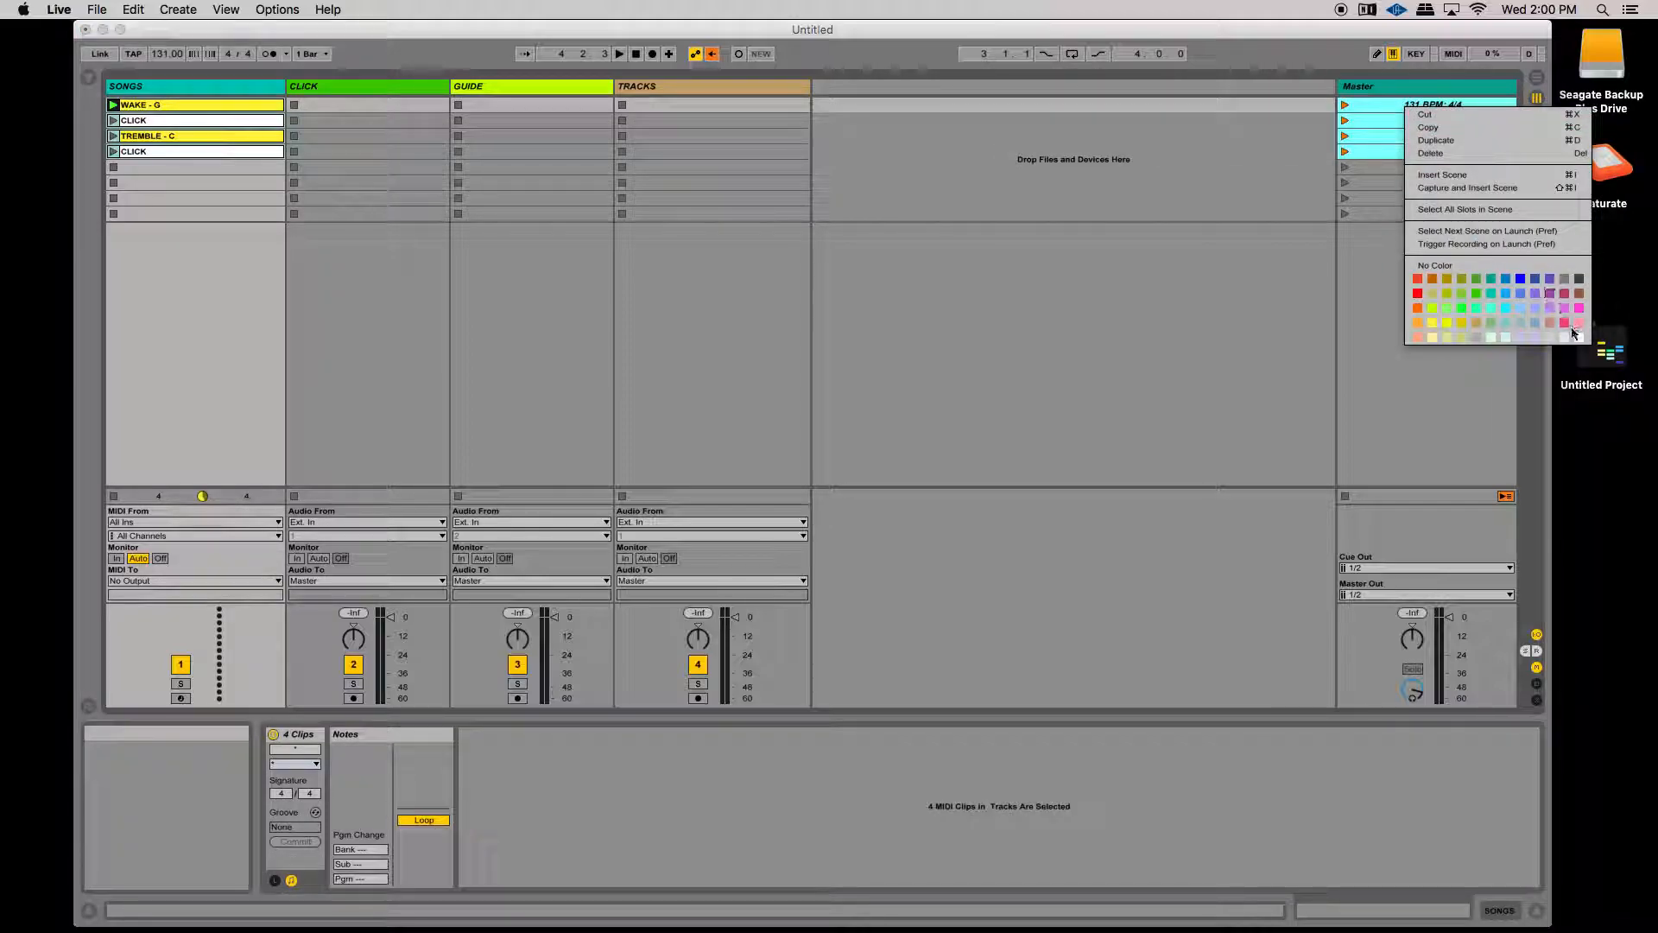
pyautogui.click(1572, 325)
pyautogui.click(1382, 137)
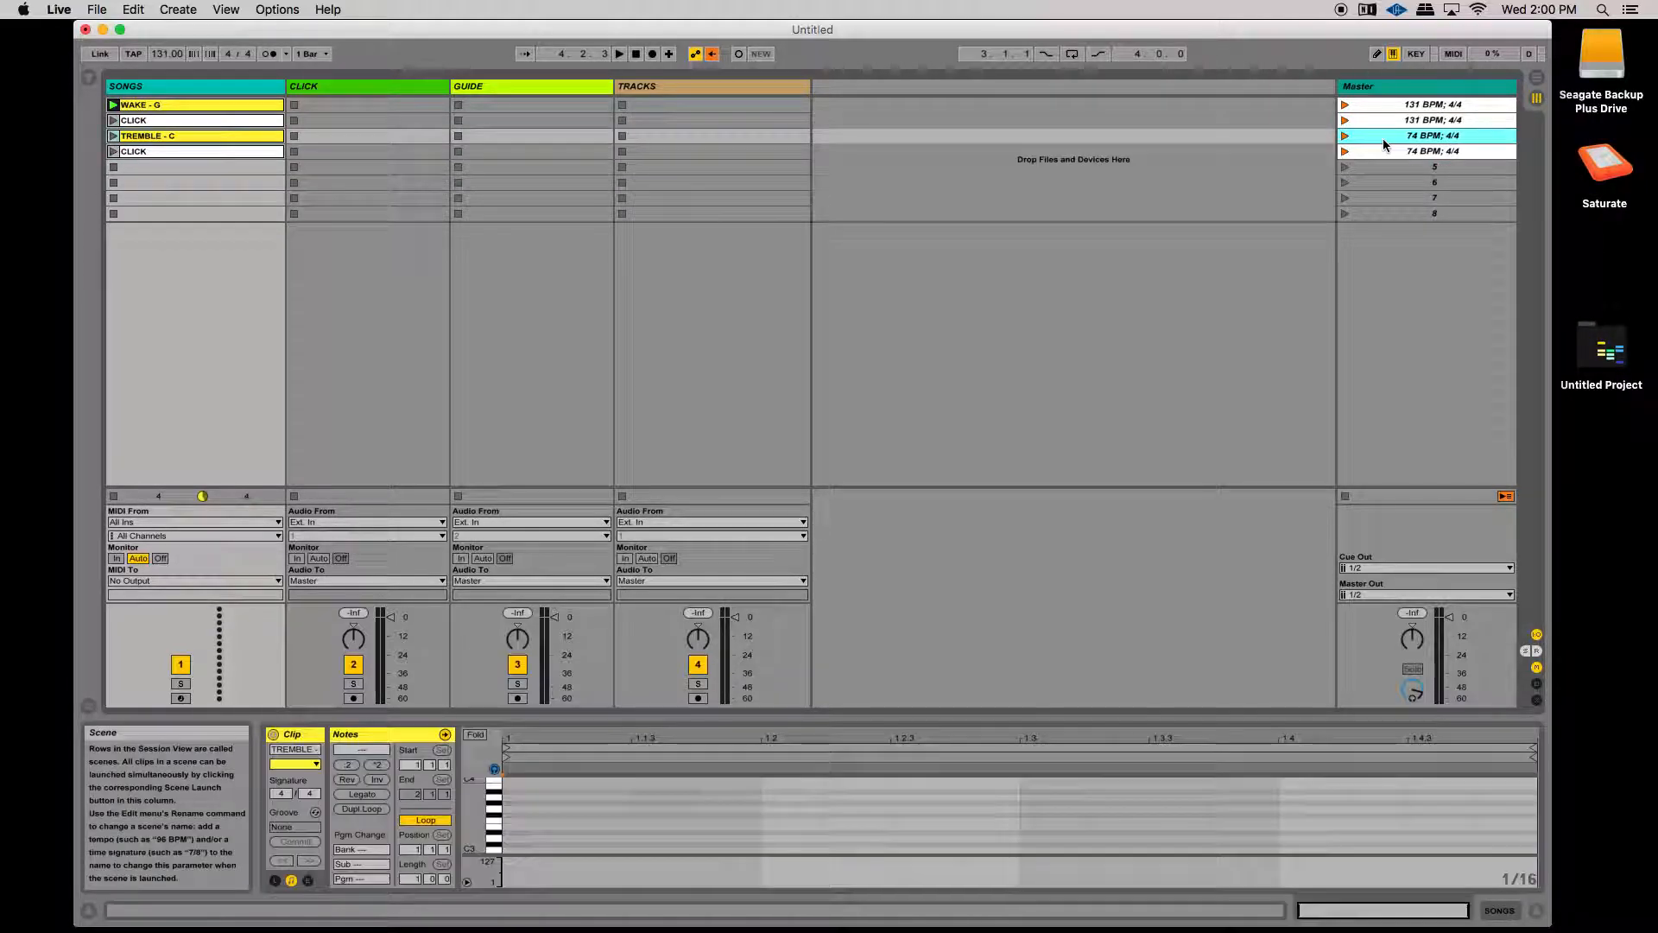
pyautogui.click(1089, 164)
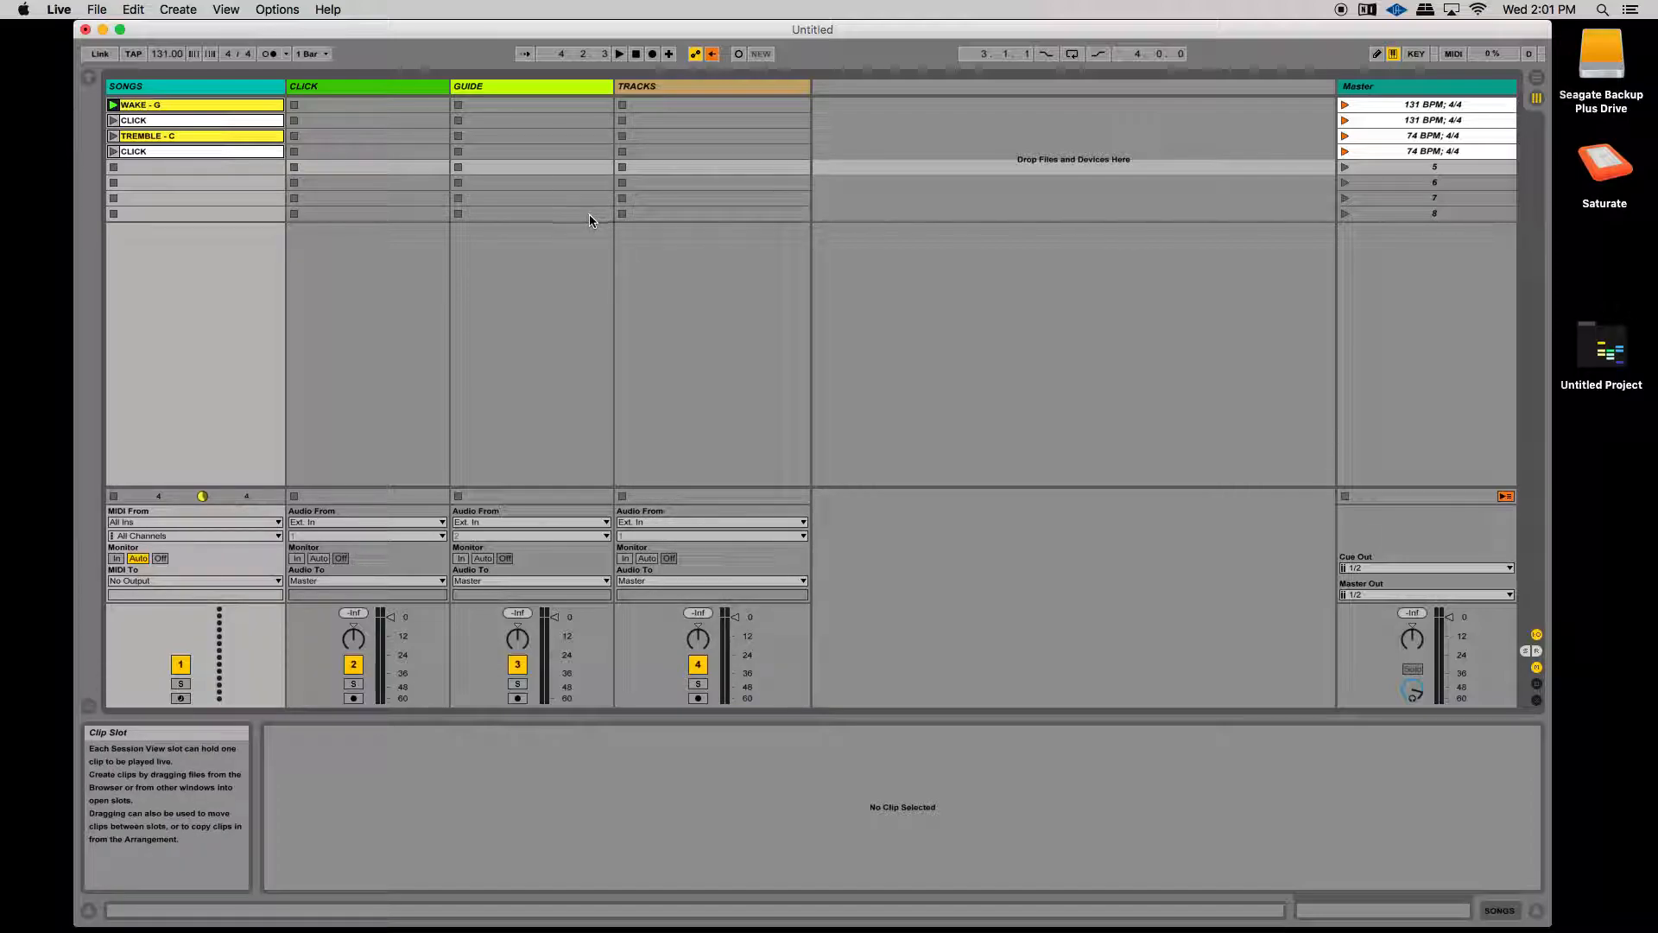
# Import the Wake [CLICK].wav from the Wake WAVs Bounced Audio Arrangement 1 [Big Intro] folder into the first CLICK slot
pyautogui.moveTo(1399, 898)
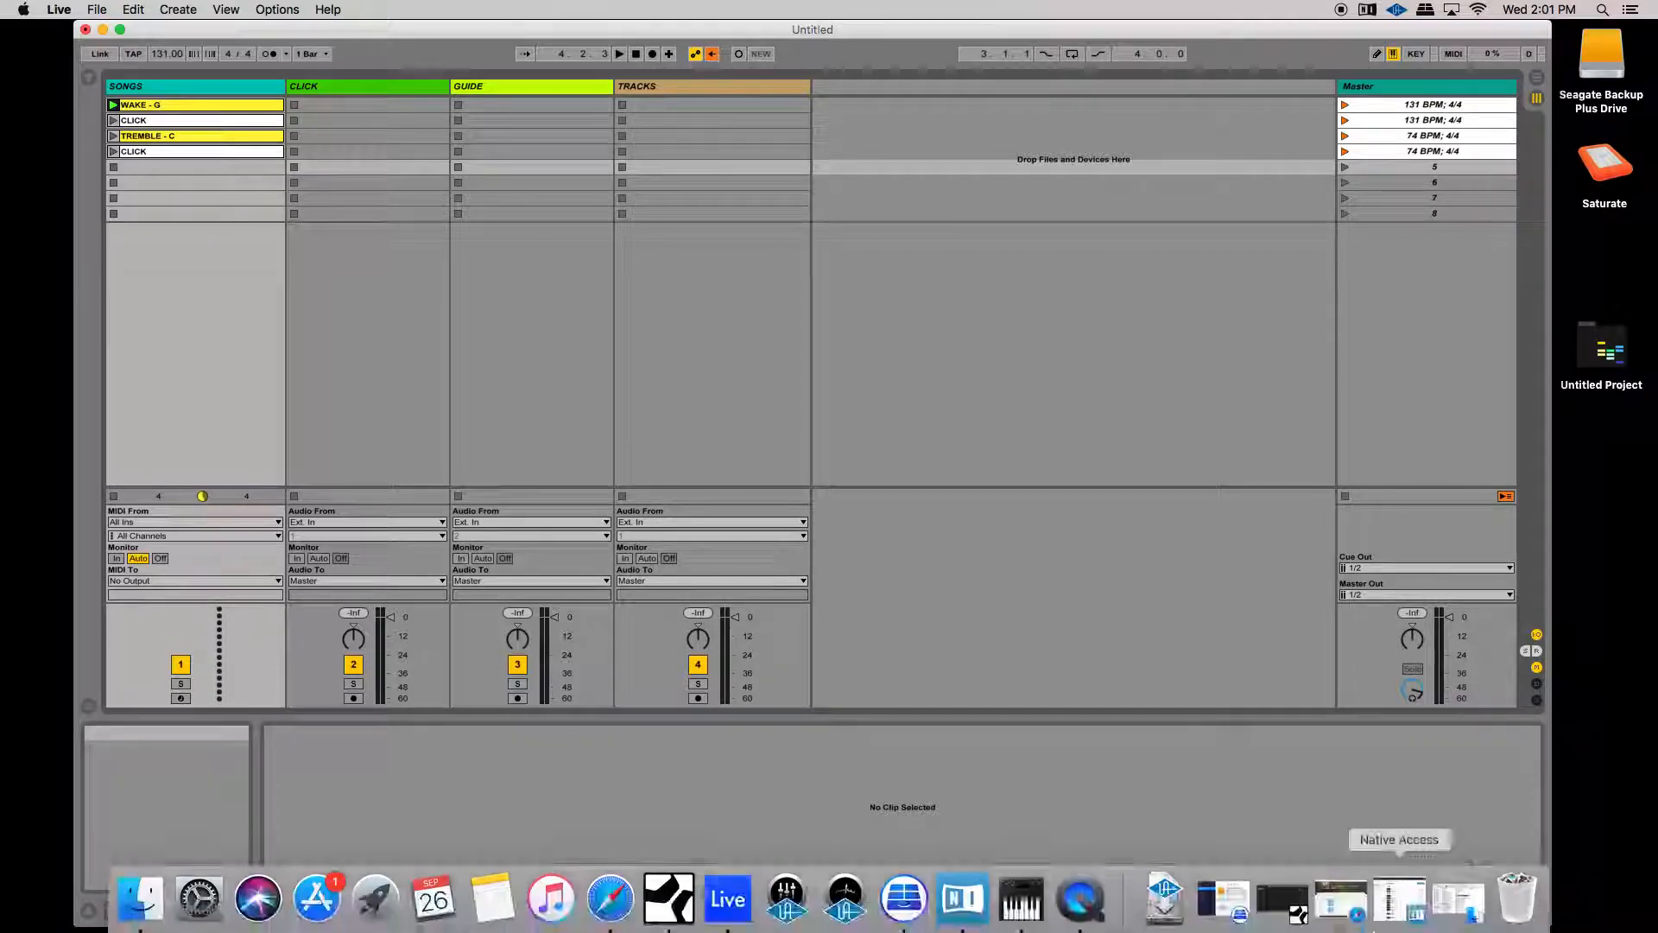
pyautogui.click(1459, 898)
pyautogui.scroll(10, 777, 553)
pyautogui.scroll(-10, 758, 545)
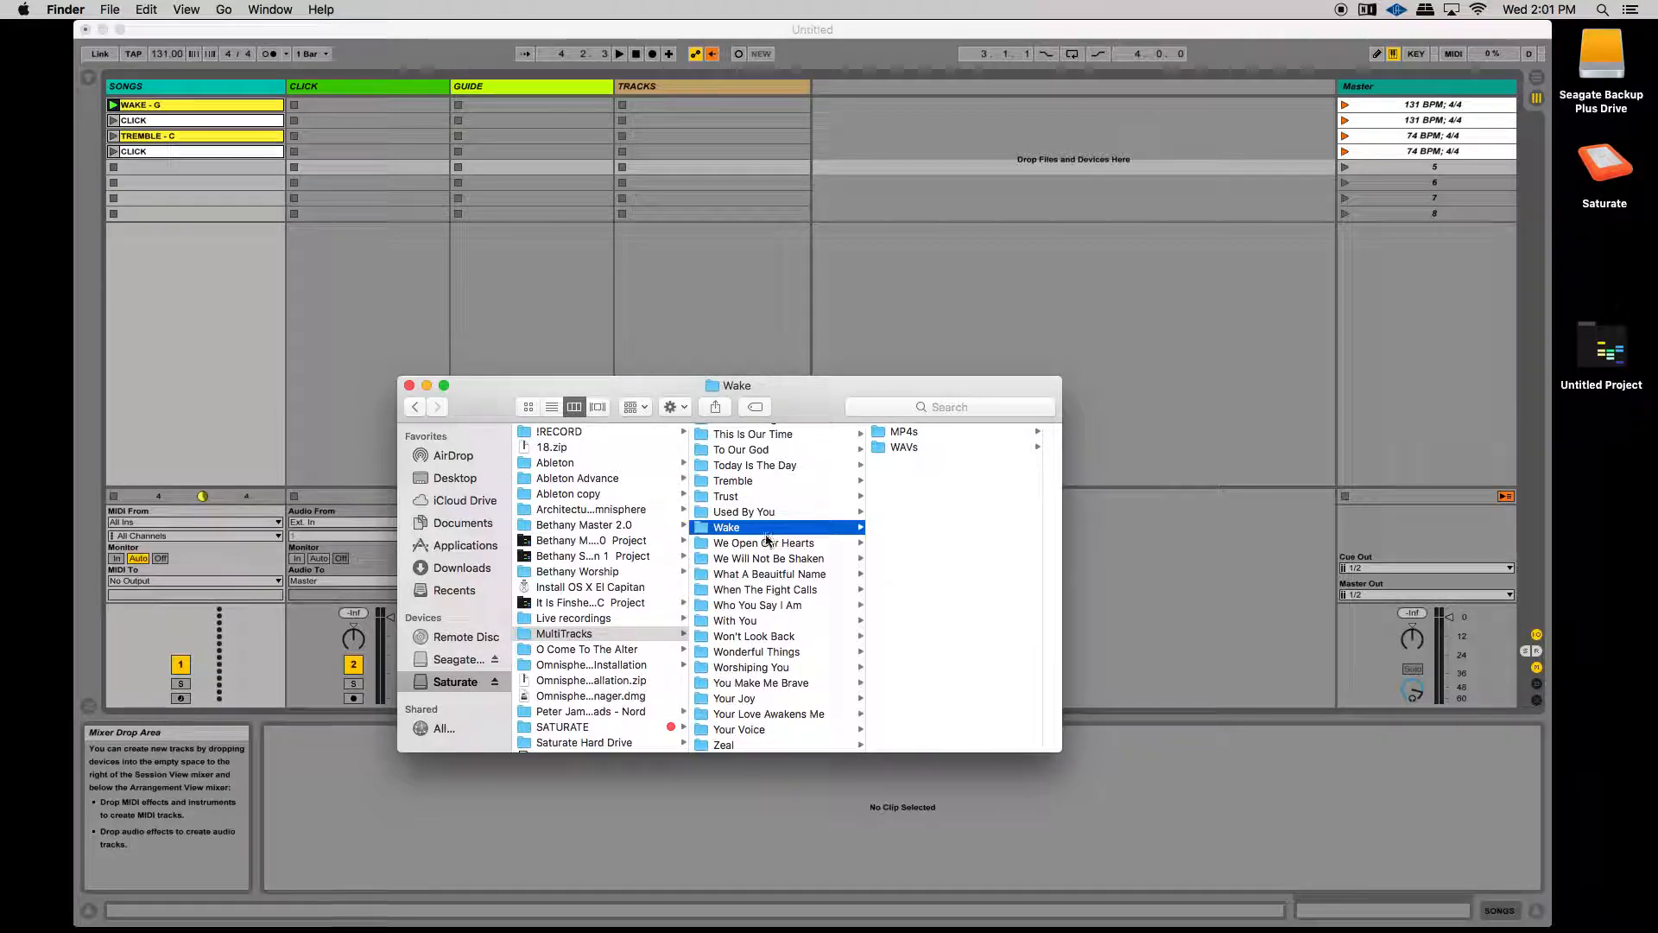
pyautogui.click(909, 449)
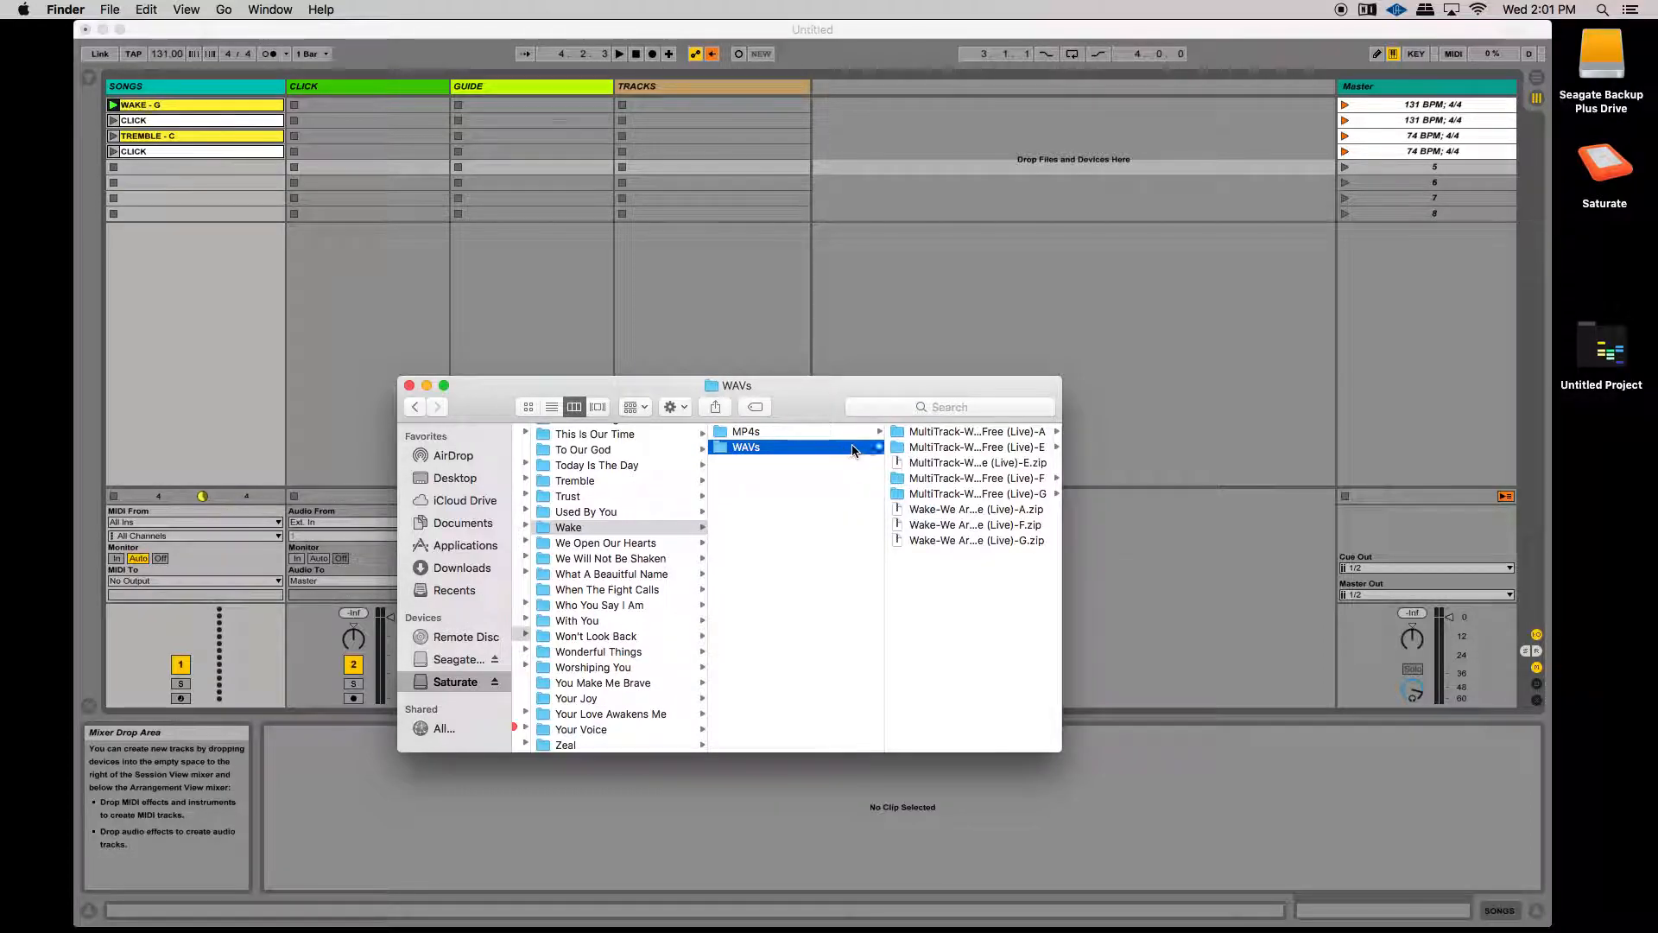
pyautogui.click(926, 497)
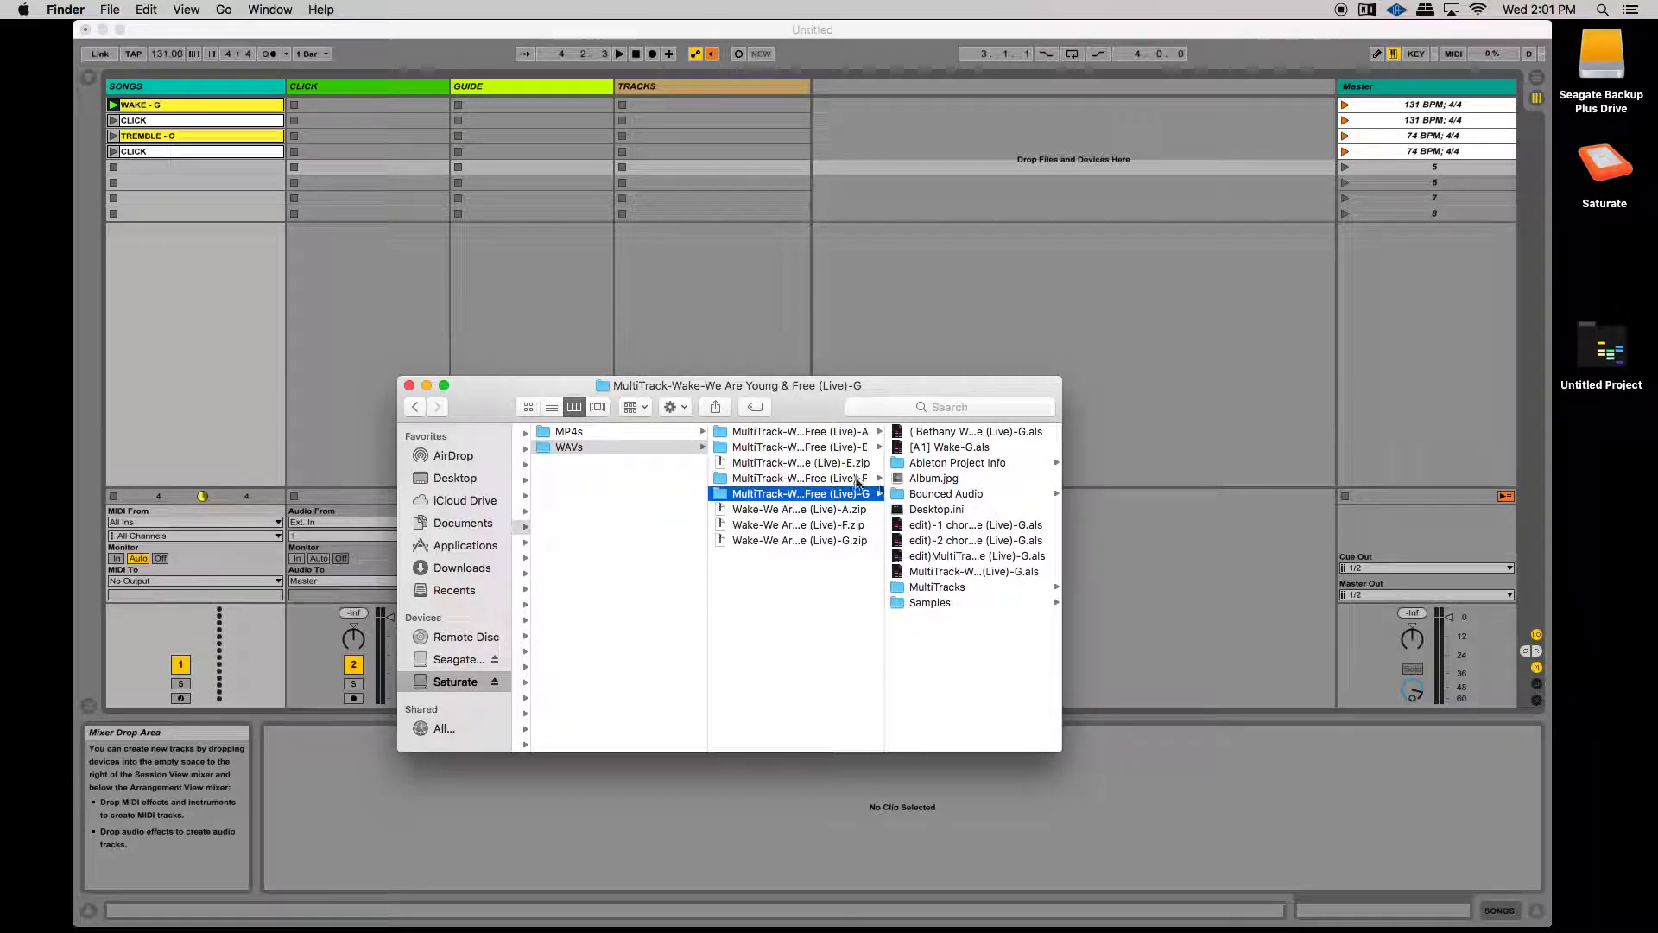
pyautogui.click(917, 433)
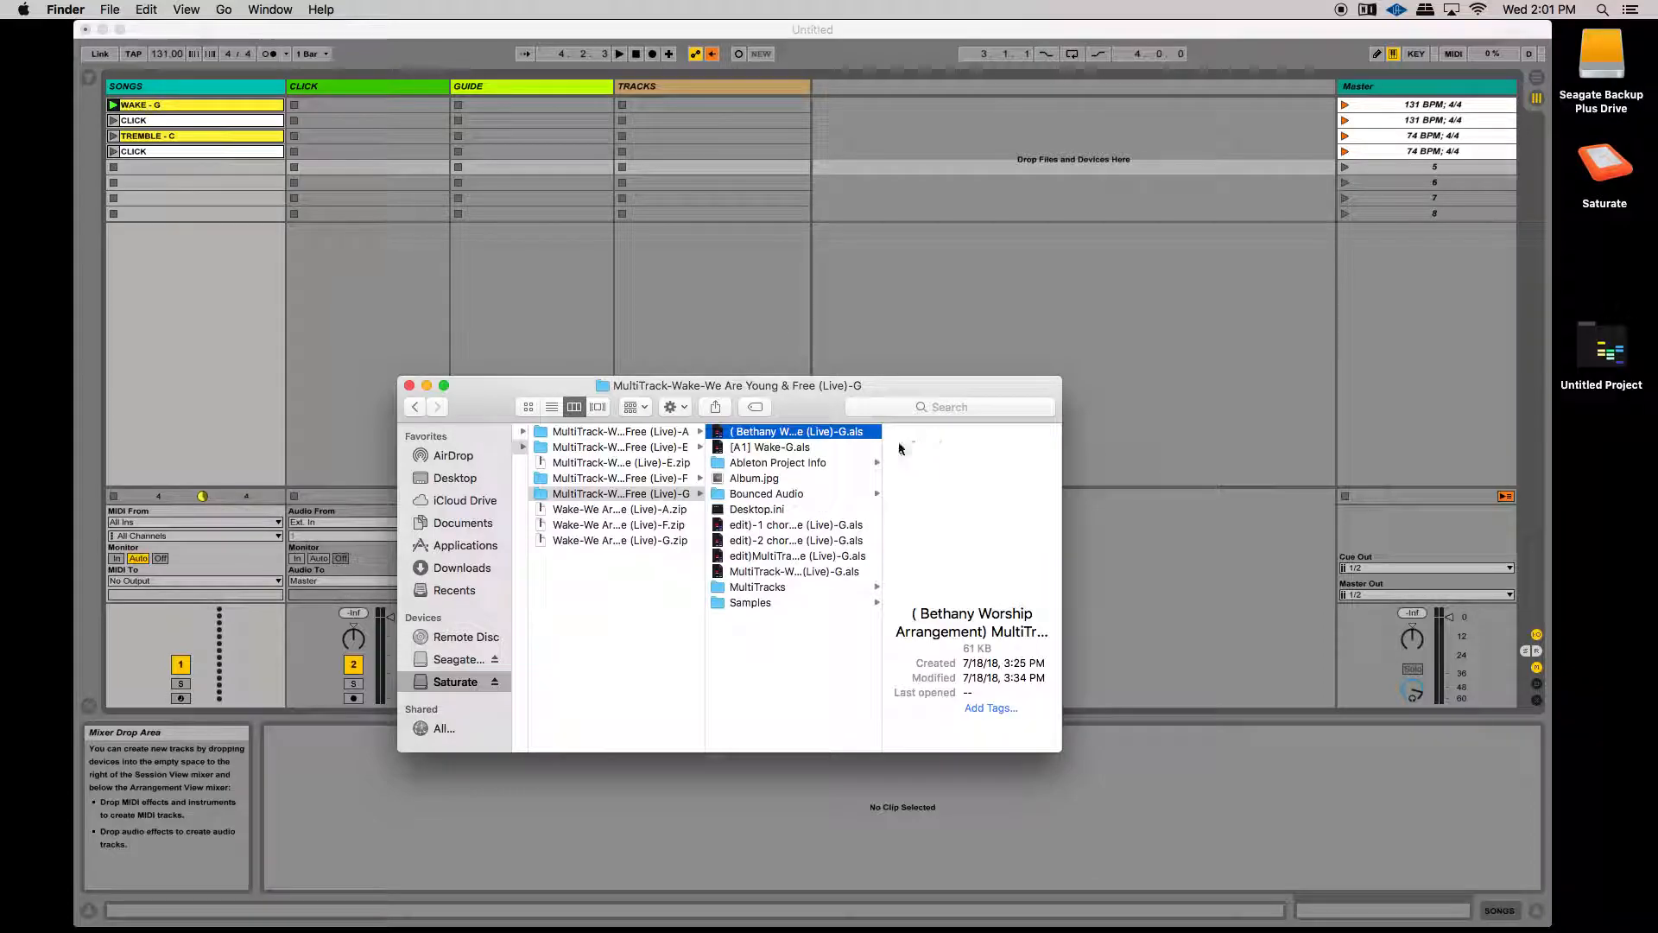
pyautogui.click(791, 494)
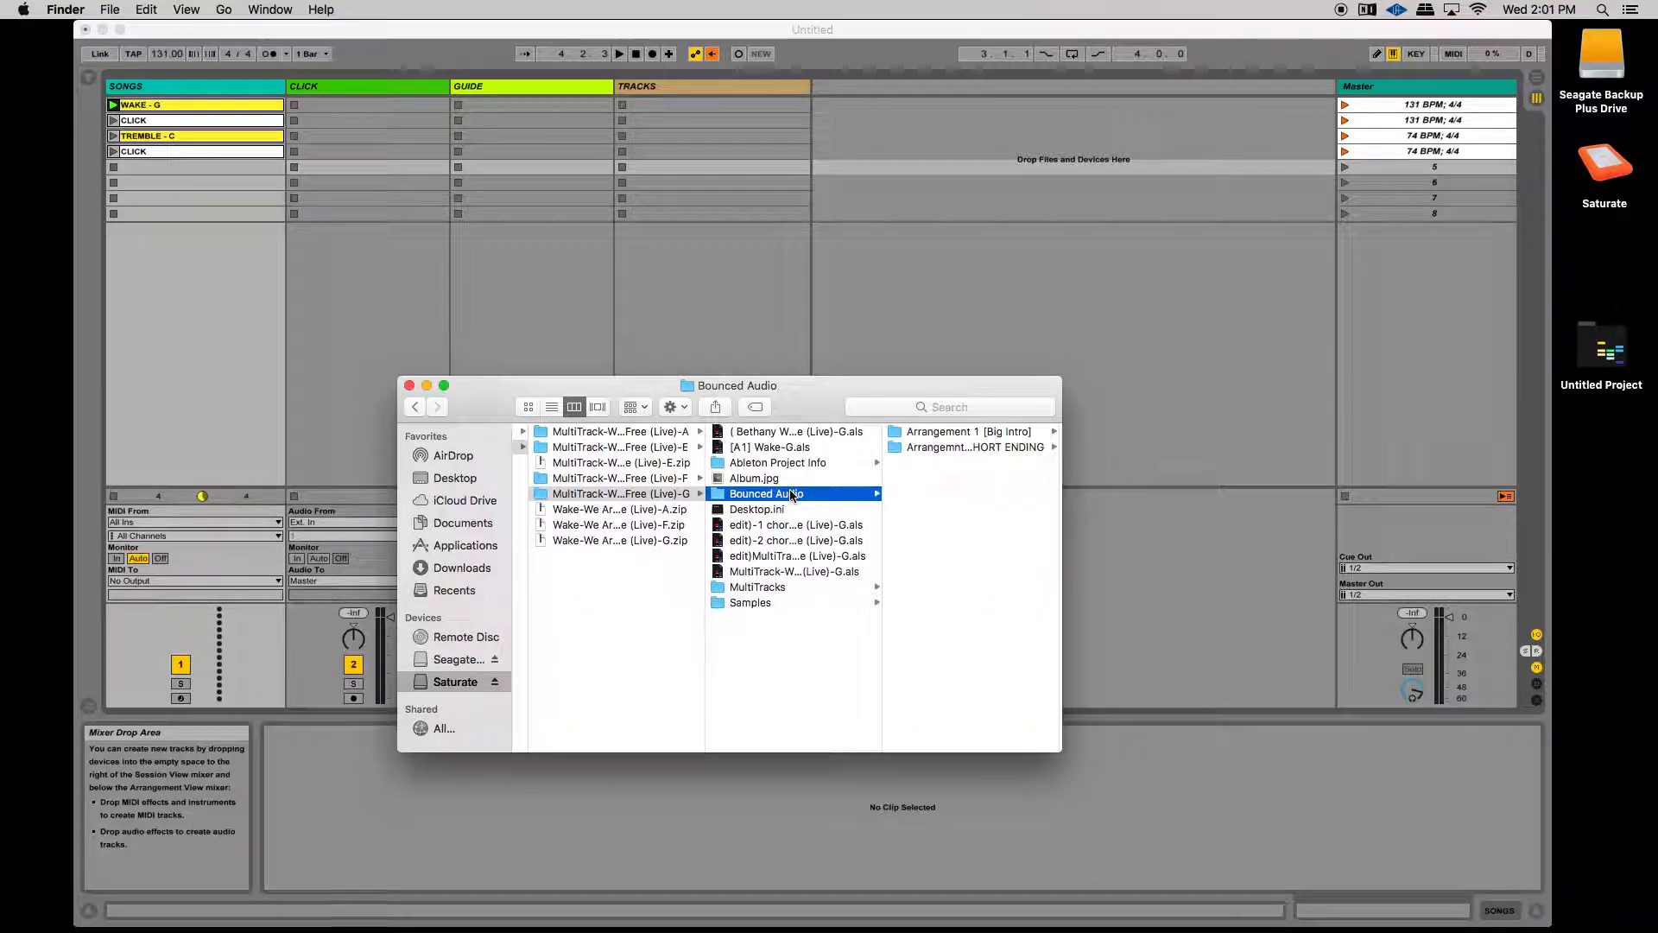
pyautogui.click(931, 434)
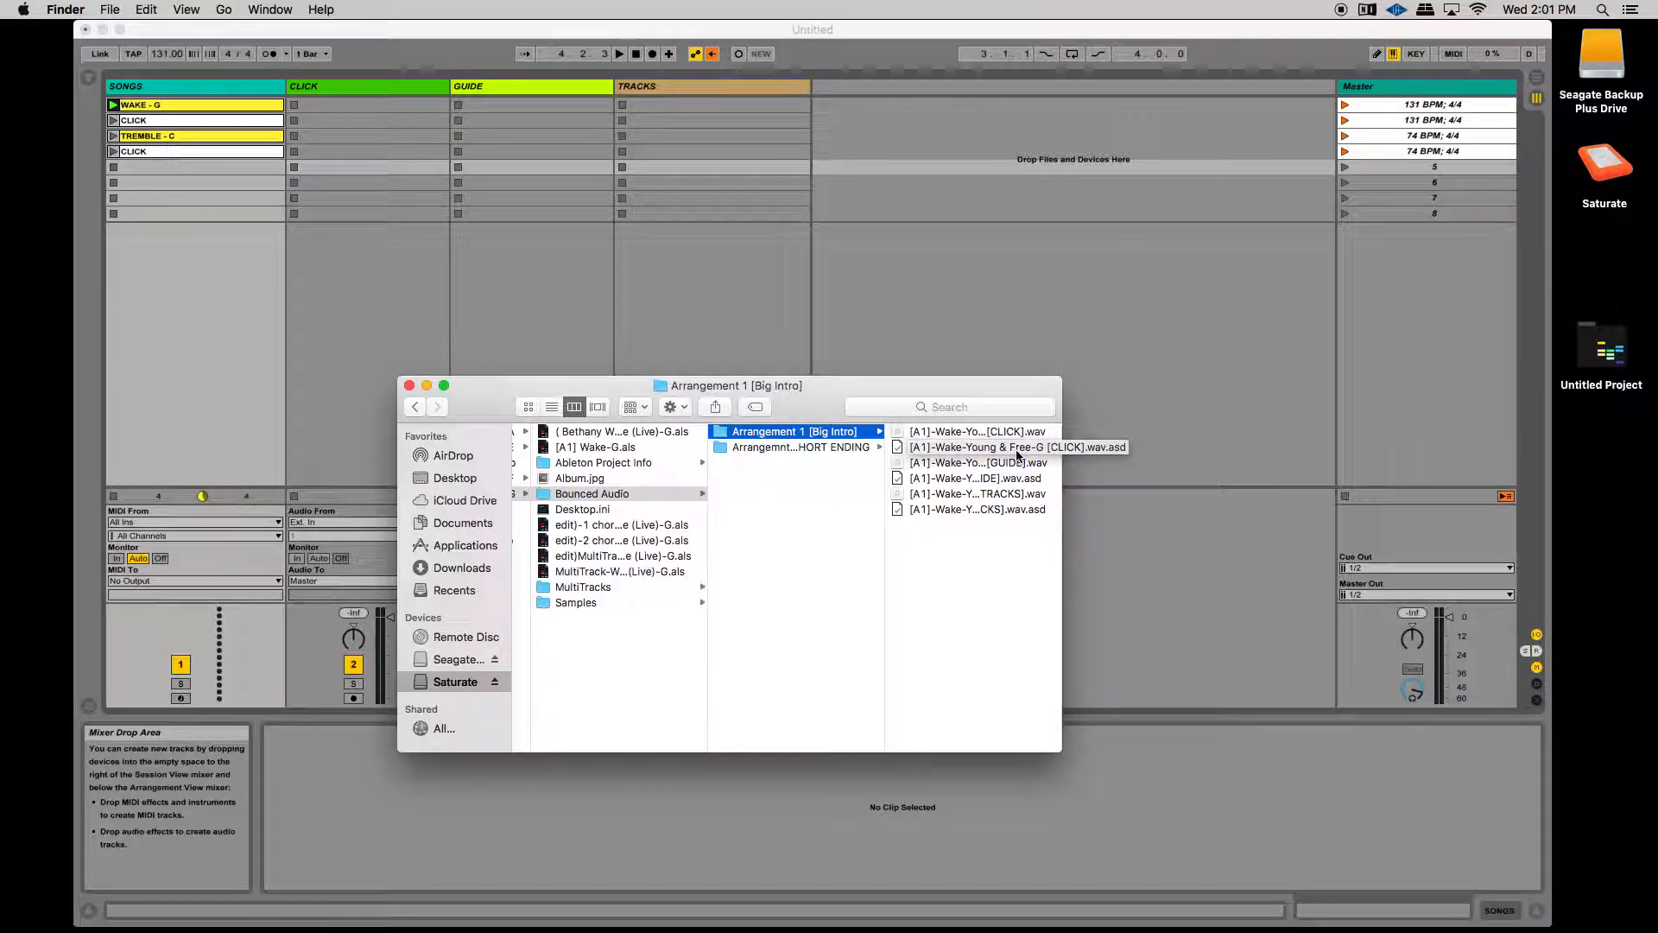
pyautogui.click(963, 431)
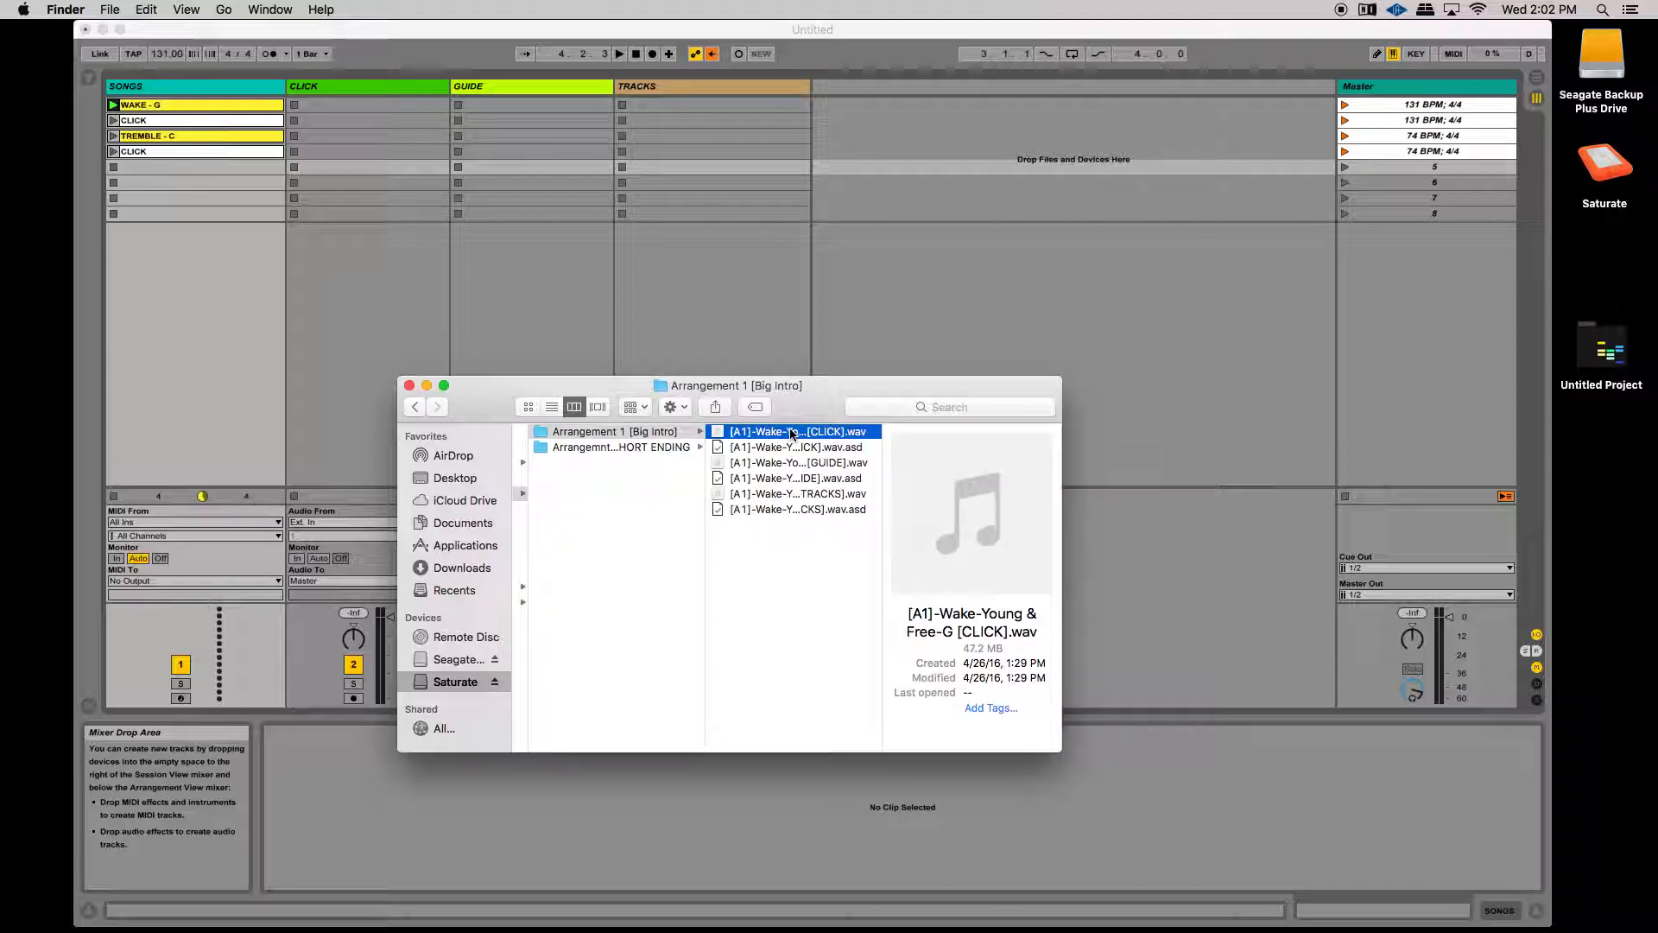
pyautogui.moveTo(792, 434); pyautogui.dragTo(344, 107)
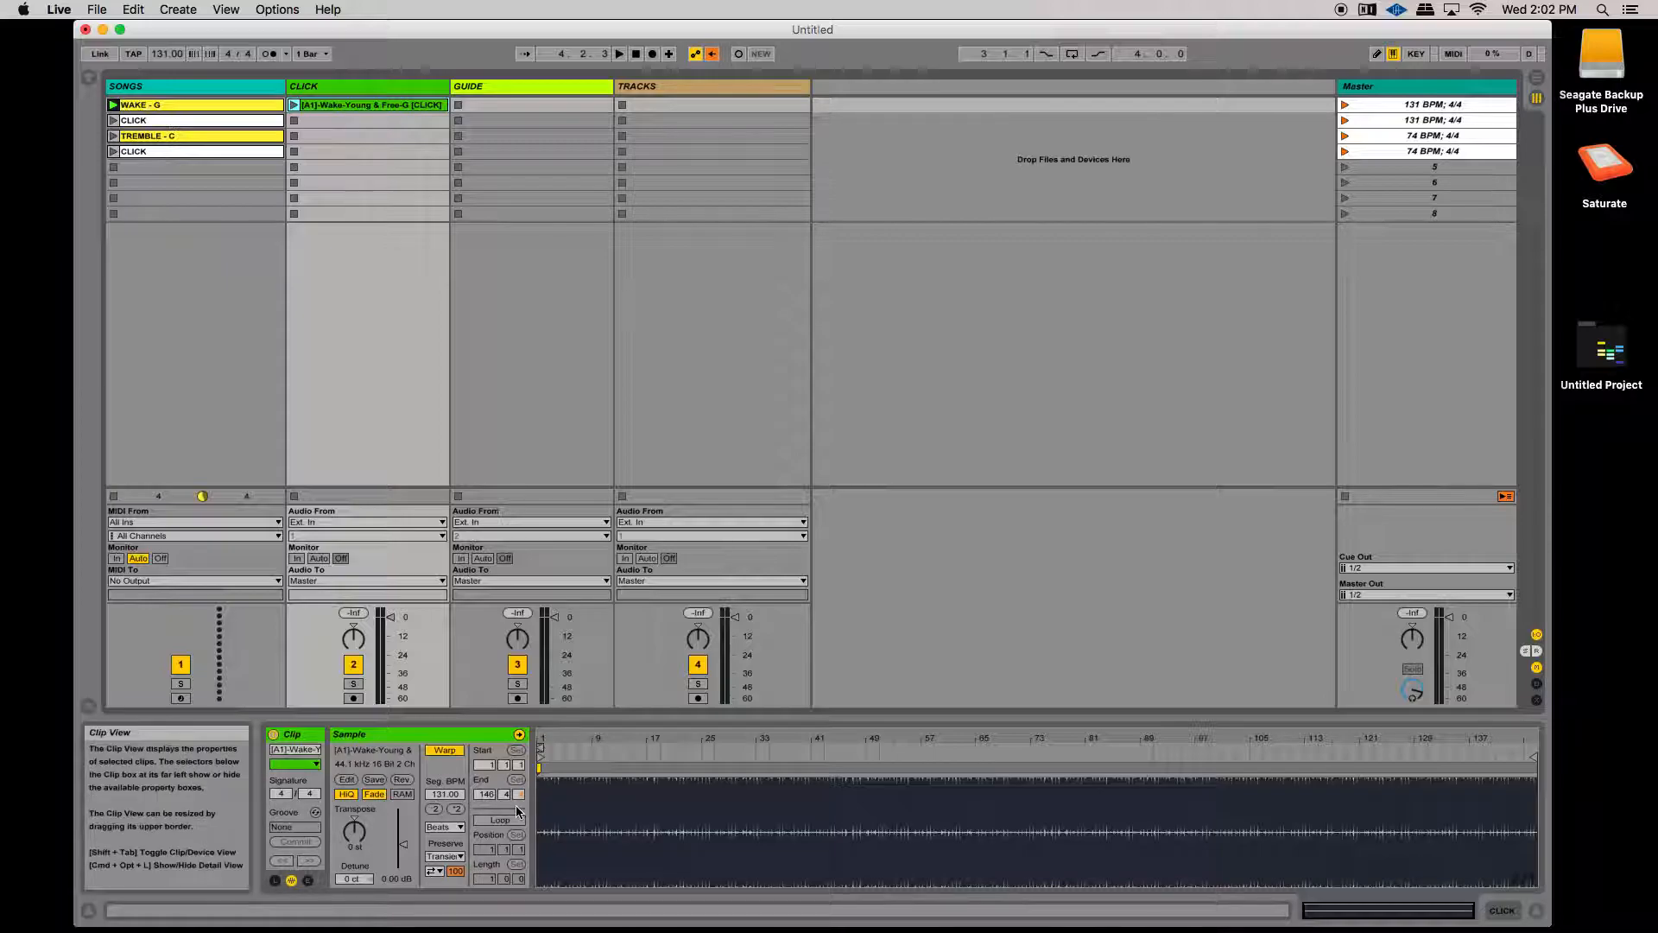
# Turn off warping for the new CLICK clip
pyautogui.click(458, 754)
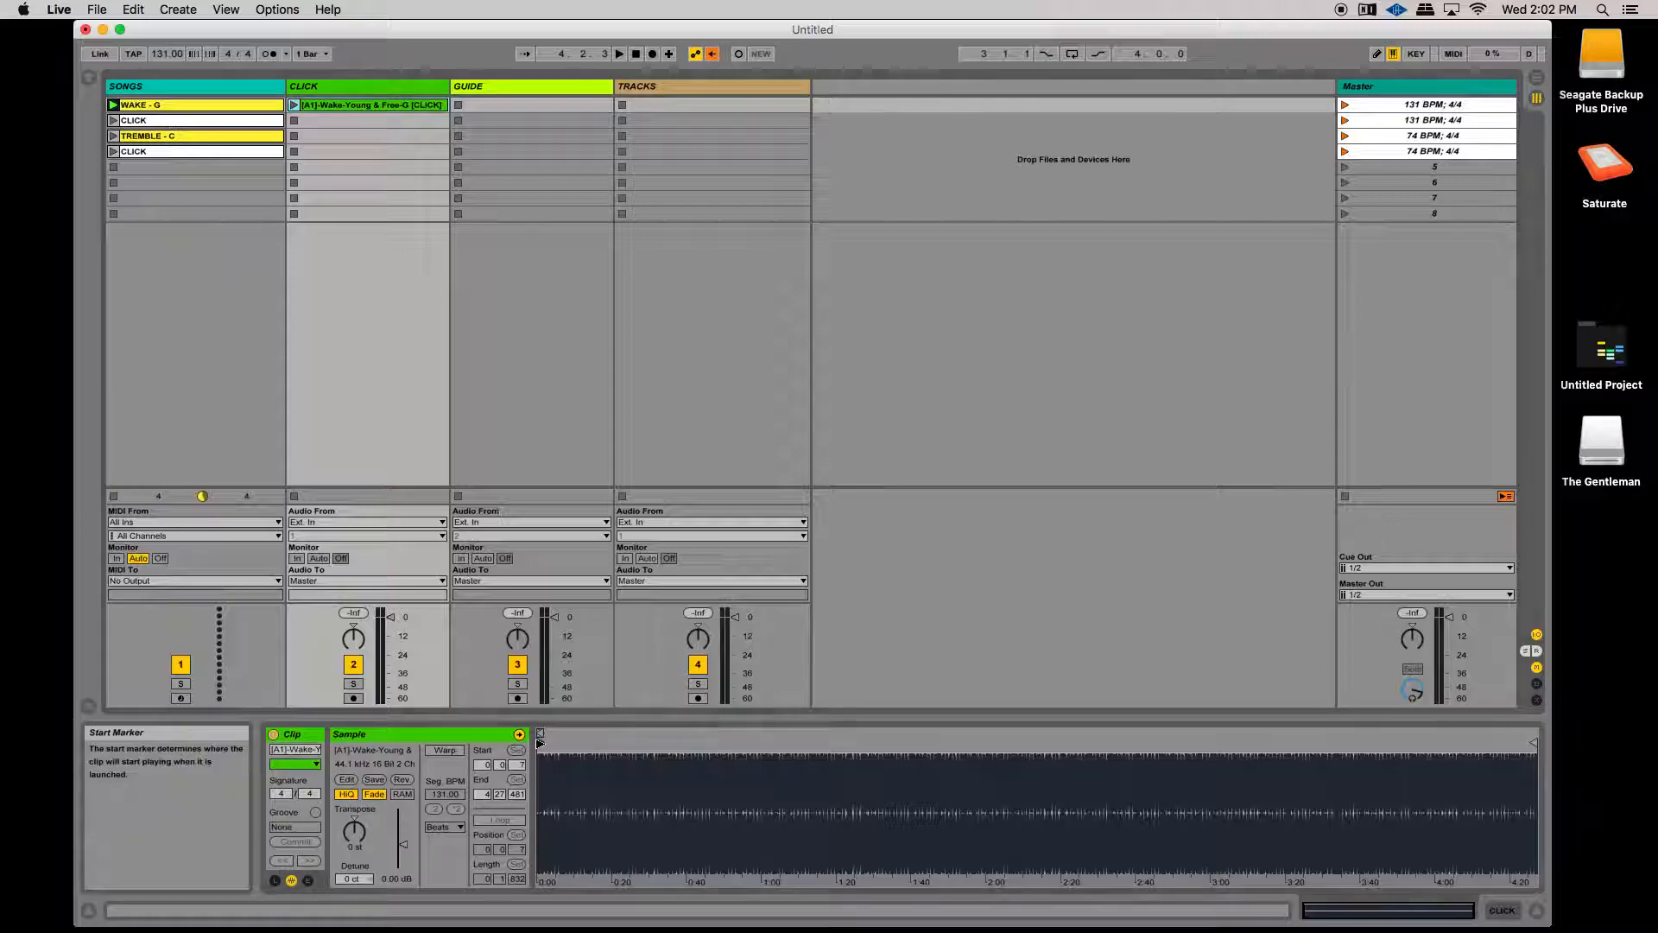
pyautogui.click(436, 751)
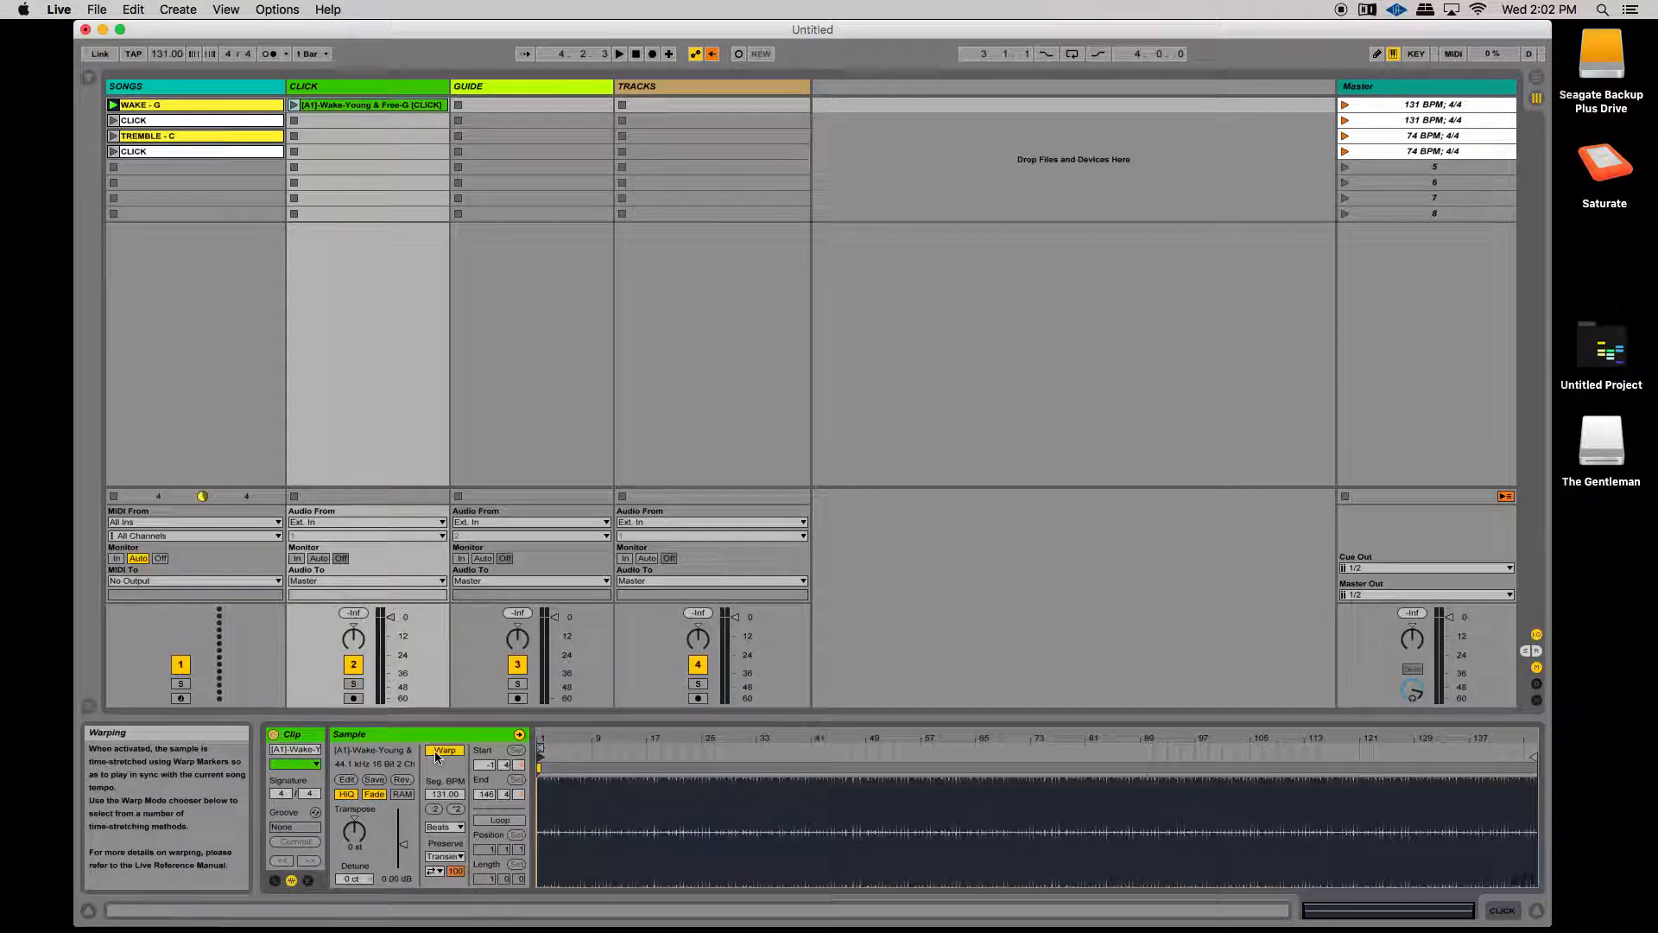
pyautogui.click(435, 750)
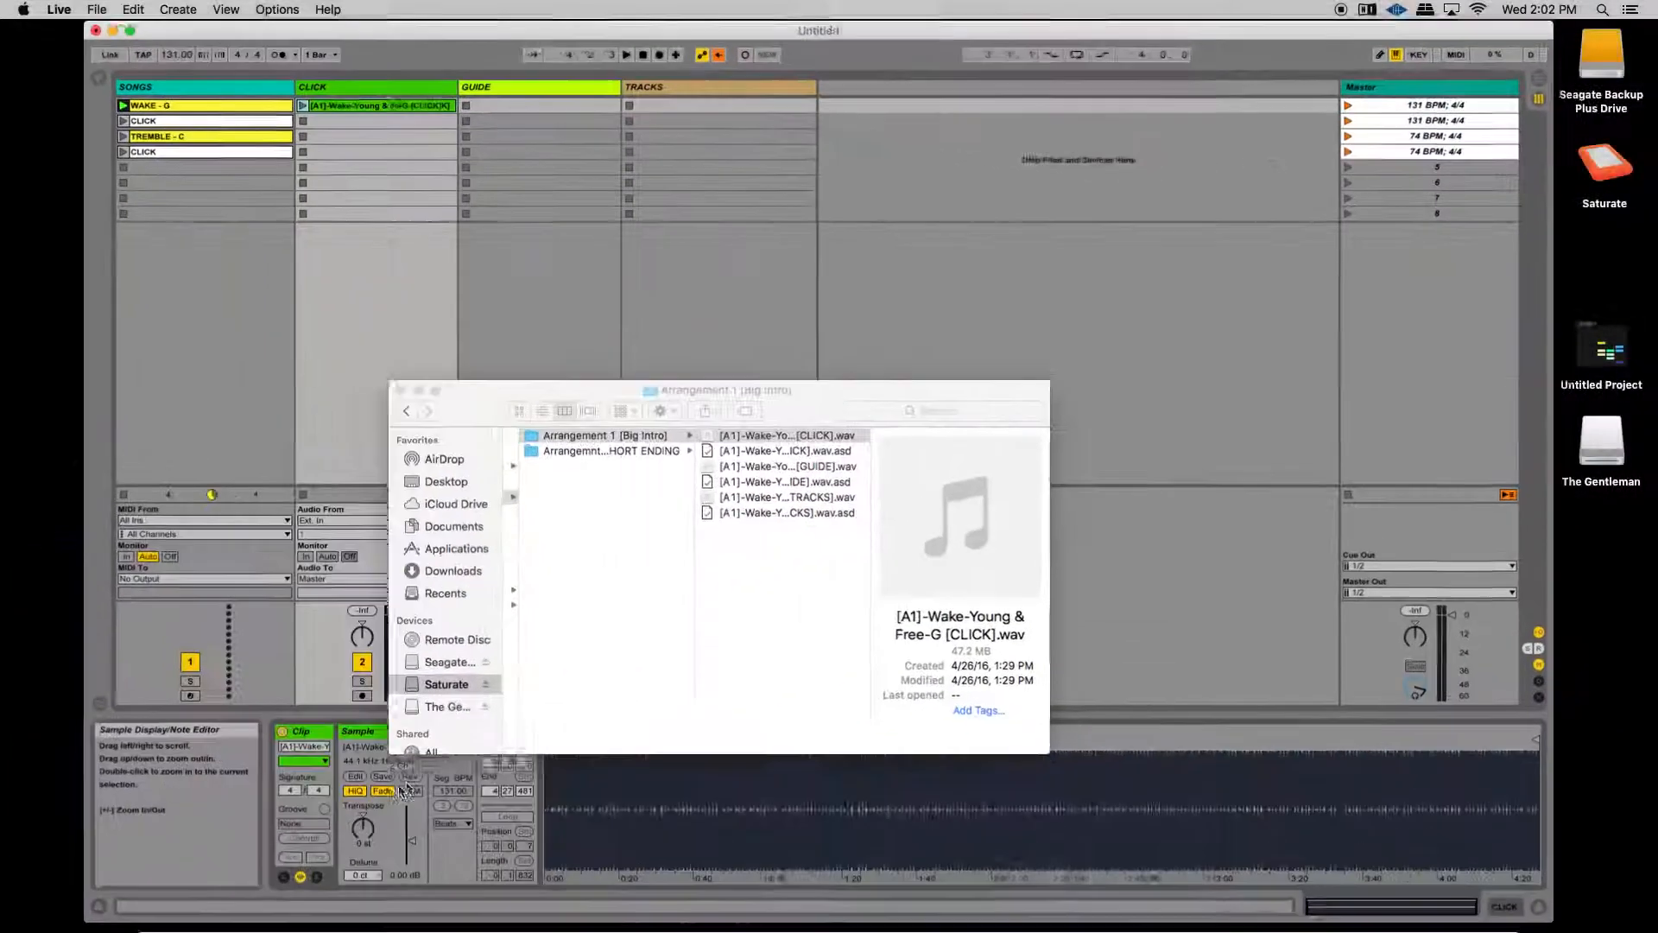
# Import the Wake [GUIDE].wav into the first GUIDE slot, preview it, and turn off its warping
pyautogui.click(806, 532)
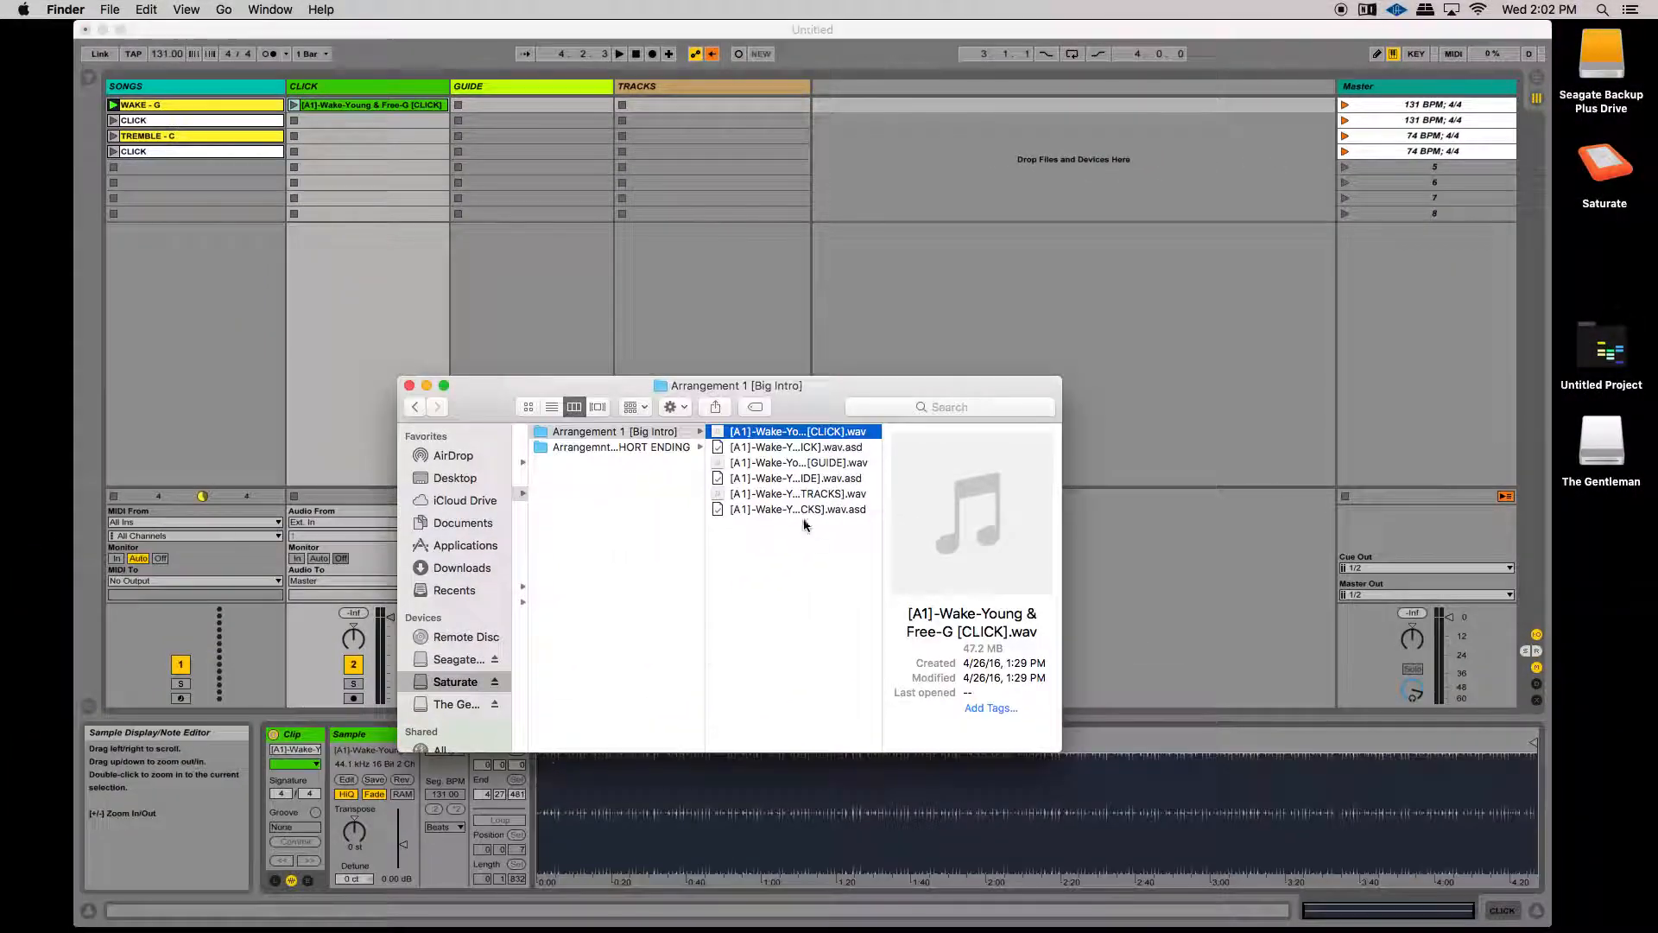
pyautogui.click(808, 465)
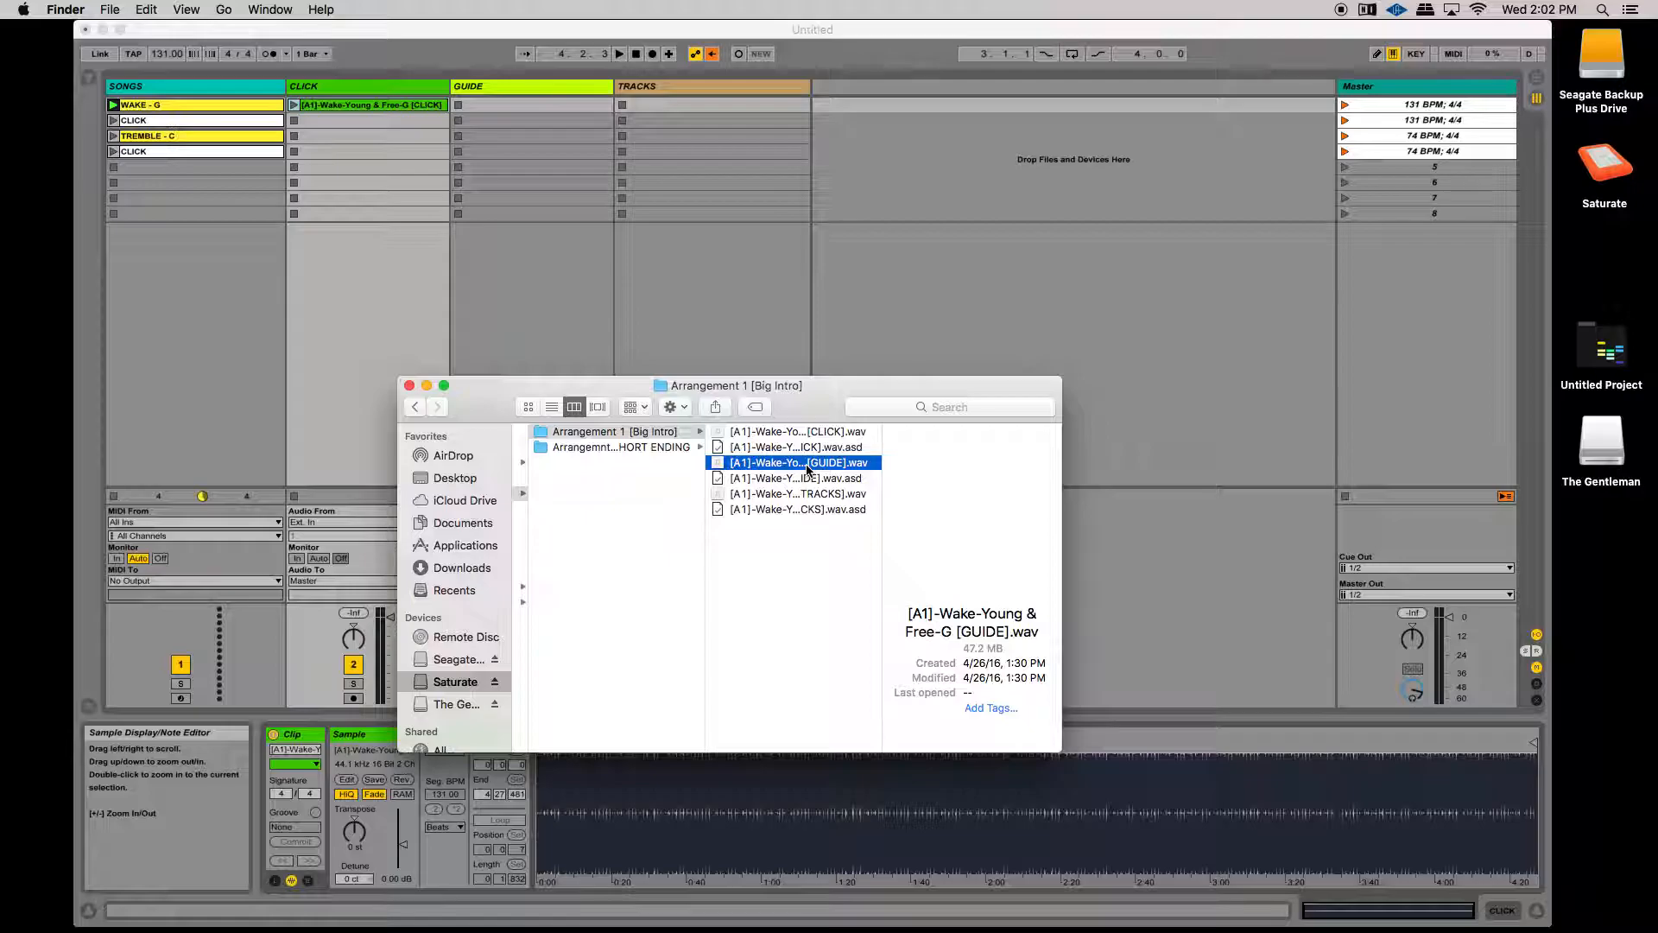
pyautogui.moveTo(819, 464); pyautogui.dragTo(535, 108)
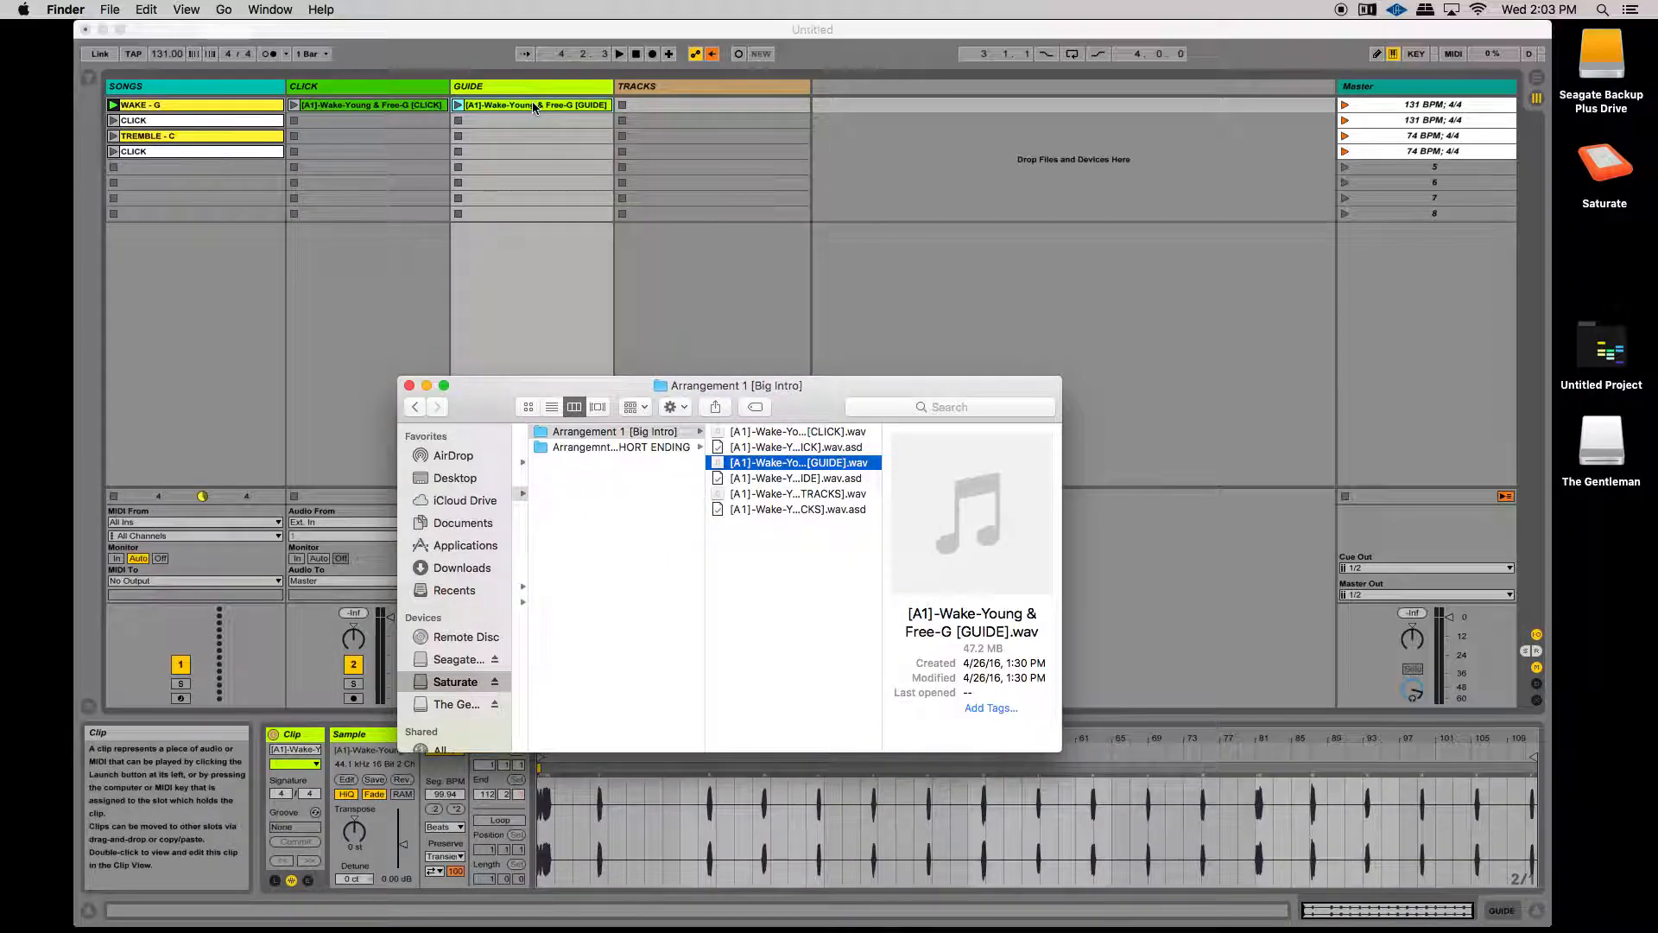
pyautogui.click(535, 107)
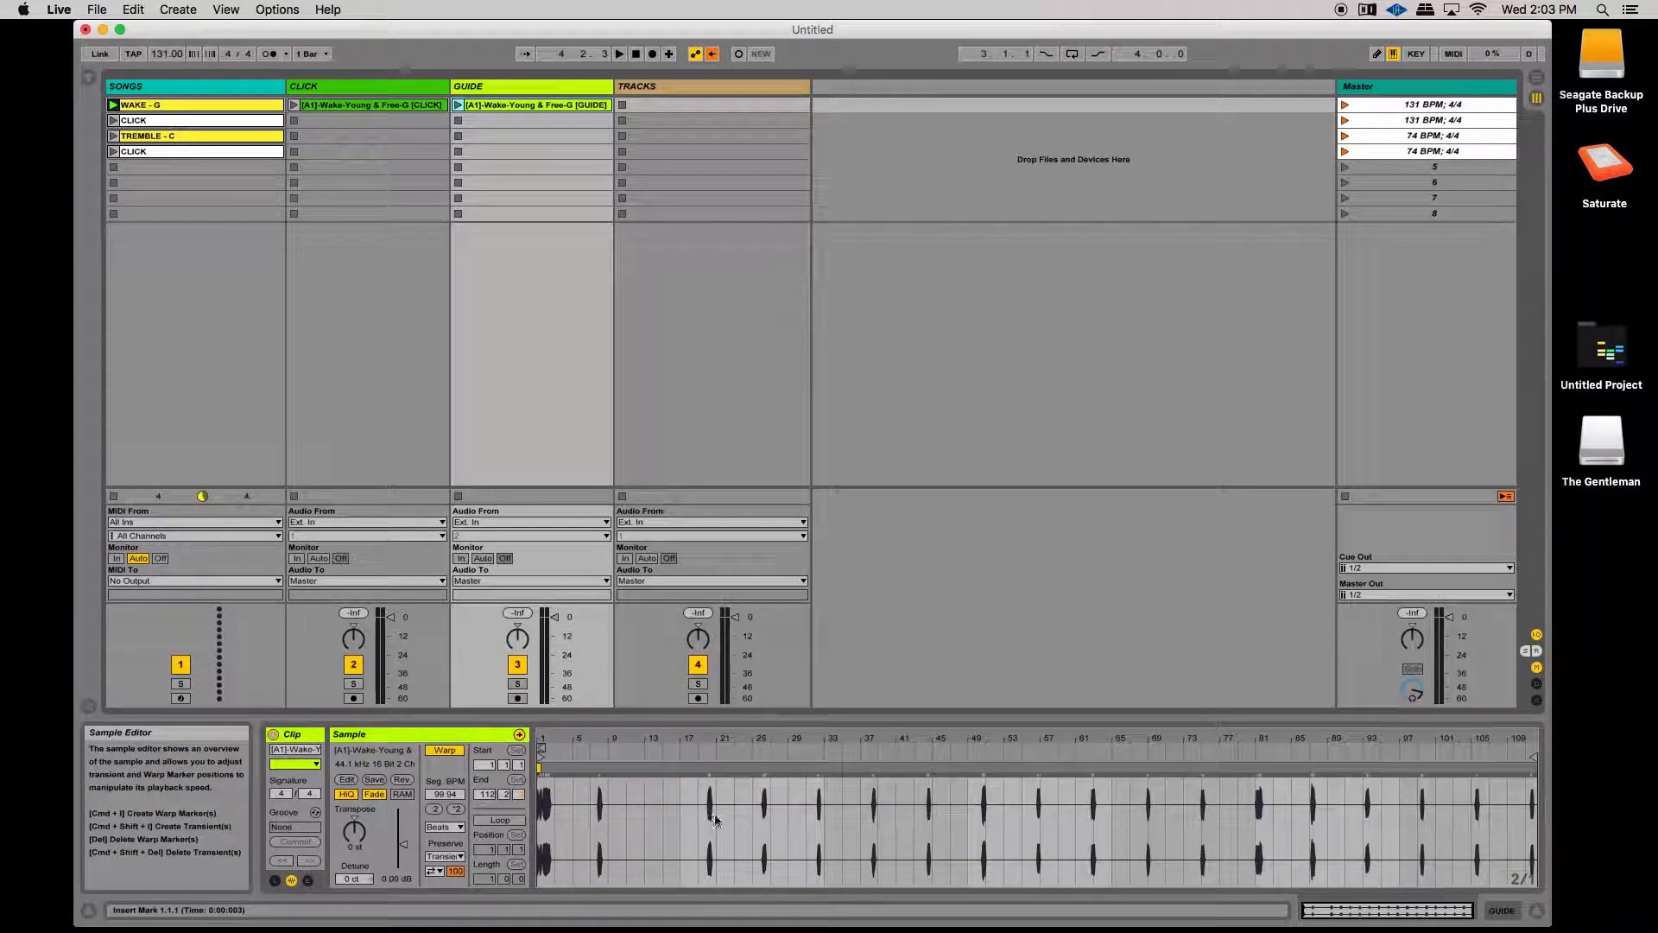
pyautogui.click(459, 106)
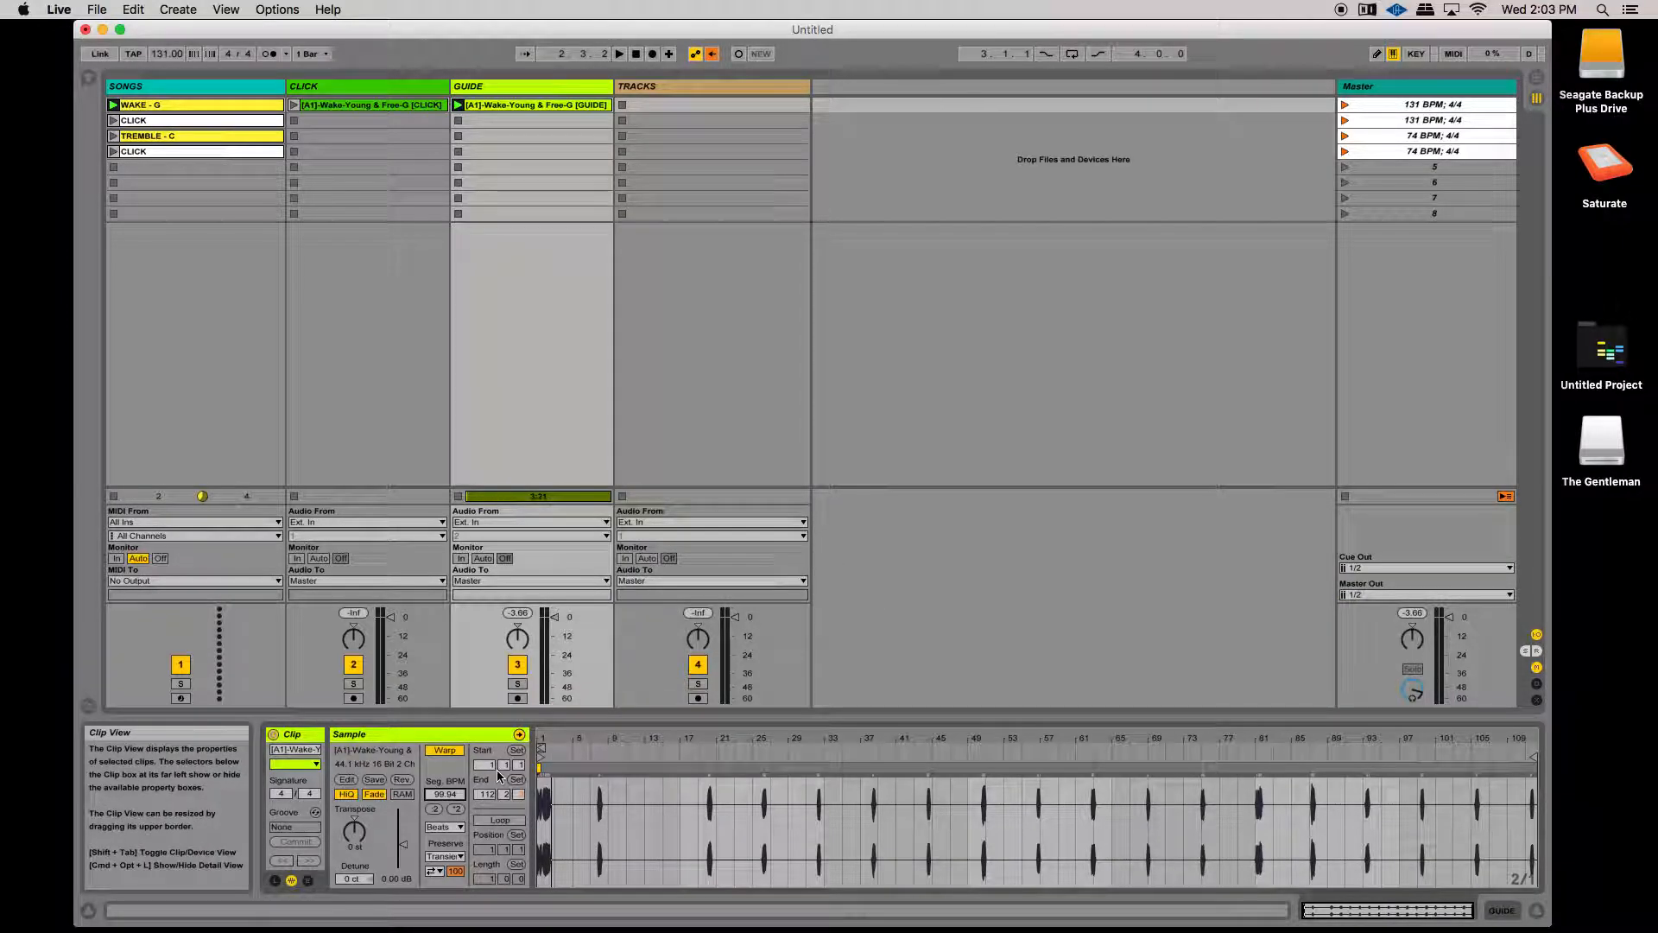
pyautogui.press('Return')
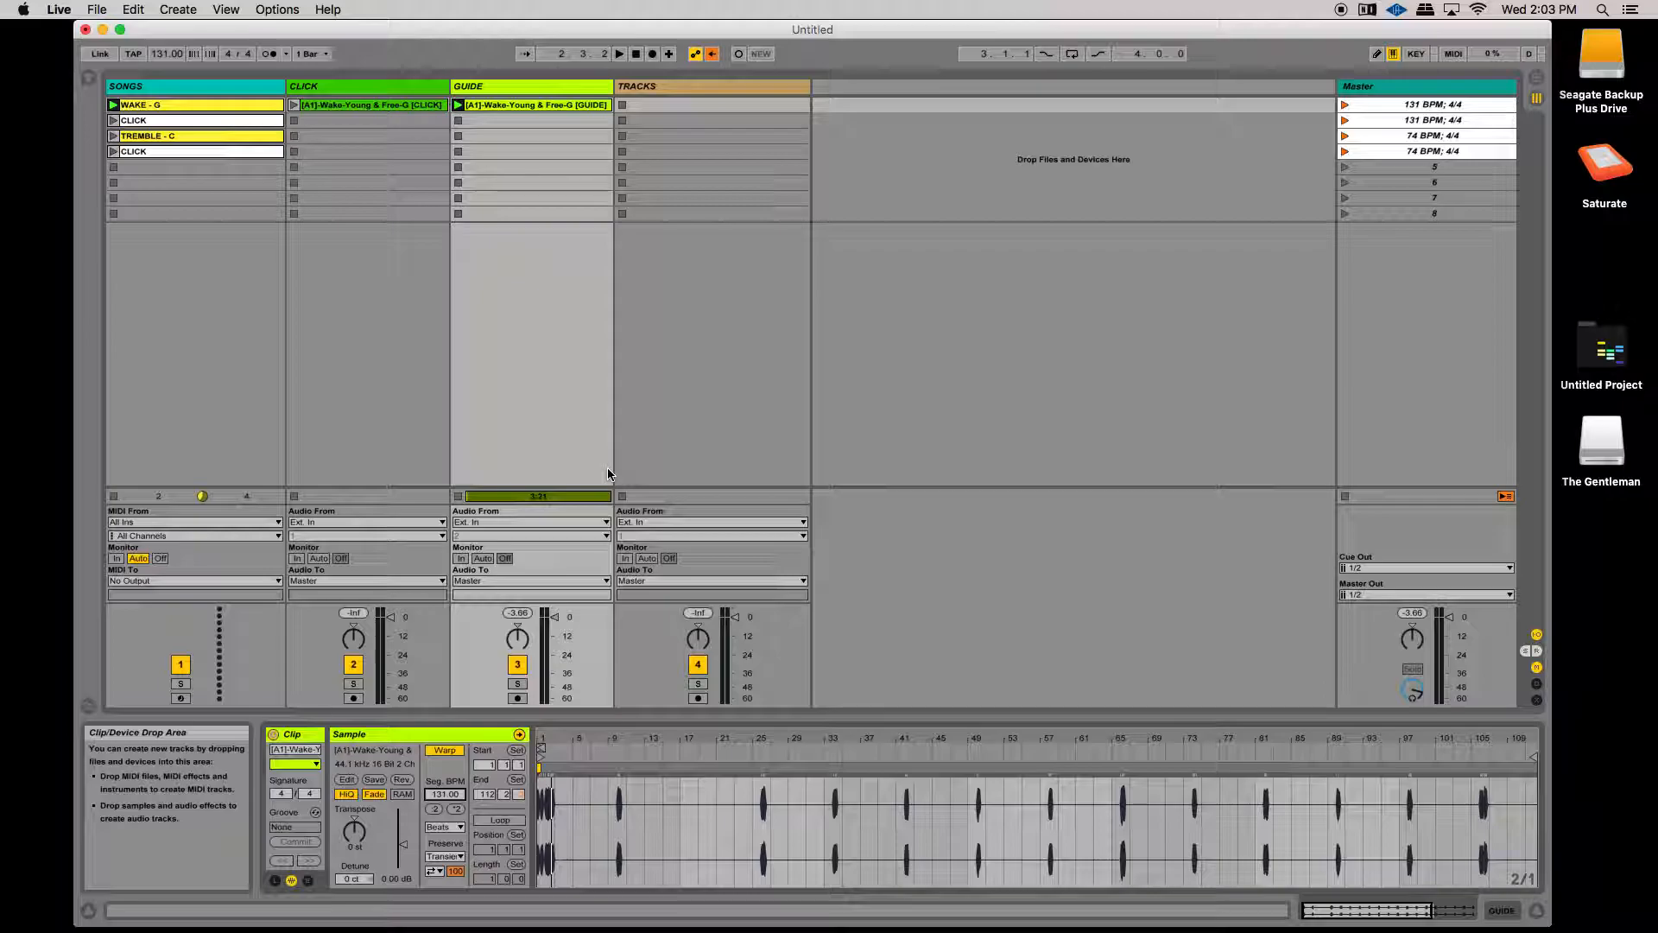
pyautogui.click(445, 750)
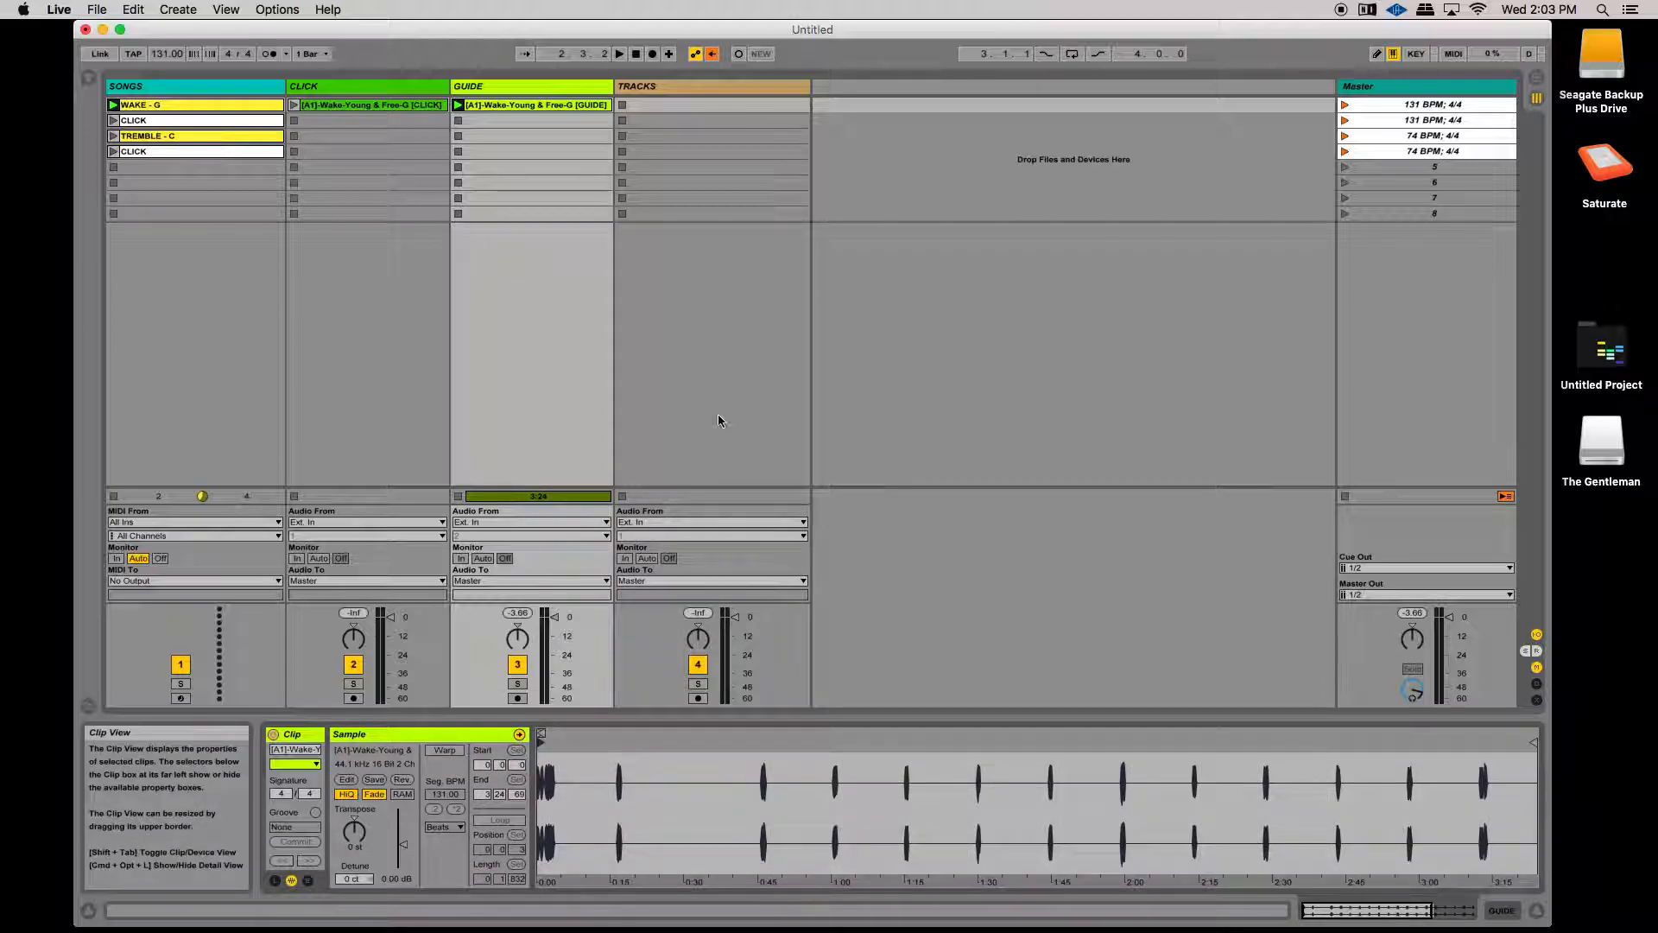
# Import the Wake [TRACKS].wav into the first TRACKS slot and turn off its warping
pyautogui.press('ctrl+super+f')
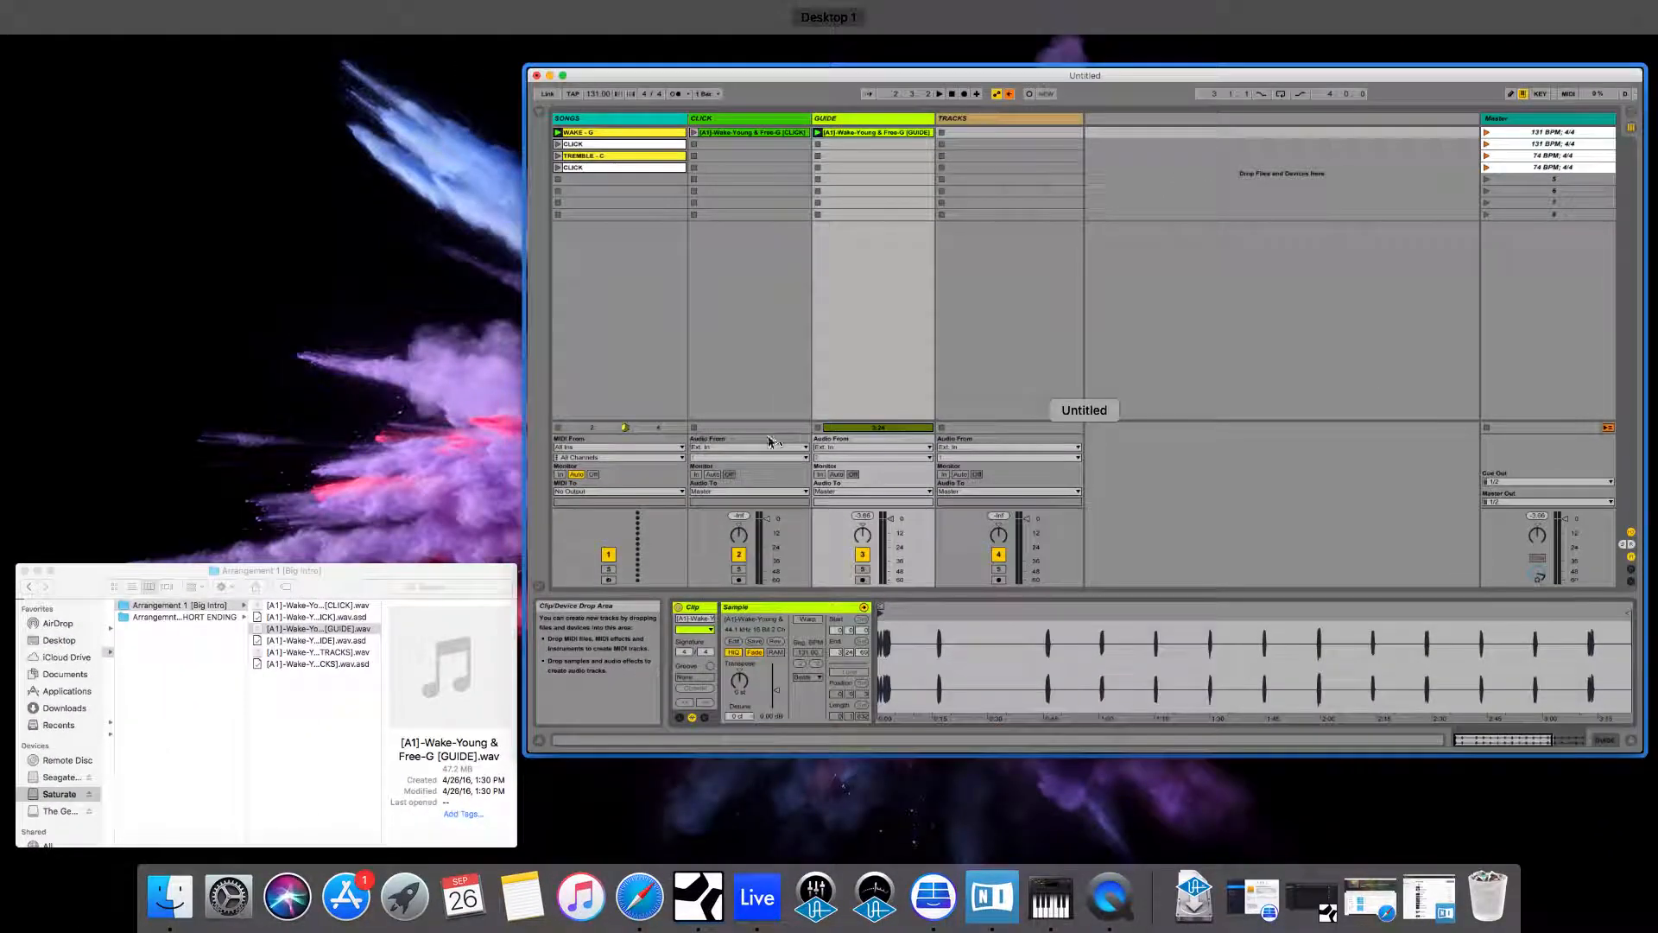
pyautogui.click(433, 641)
pyautogui.click(767, 493)
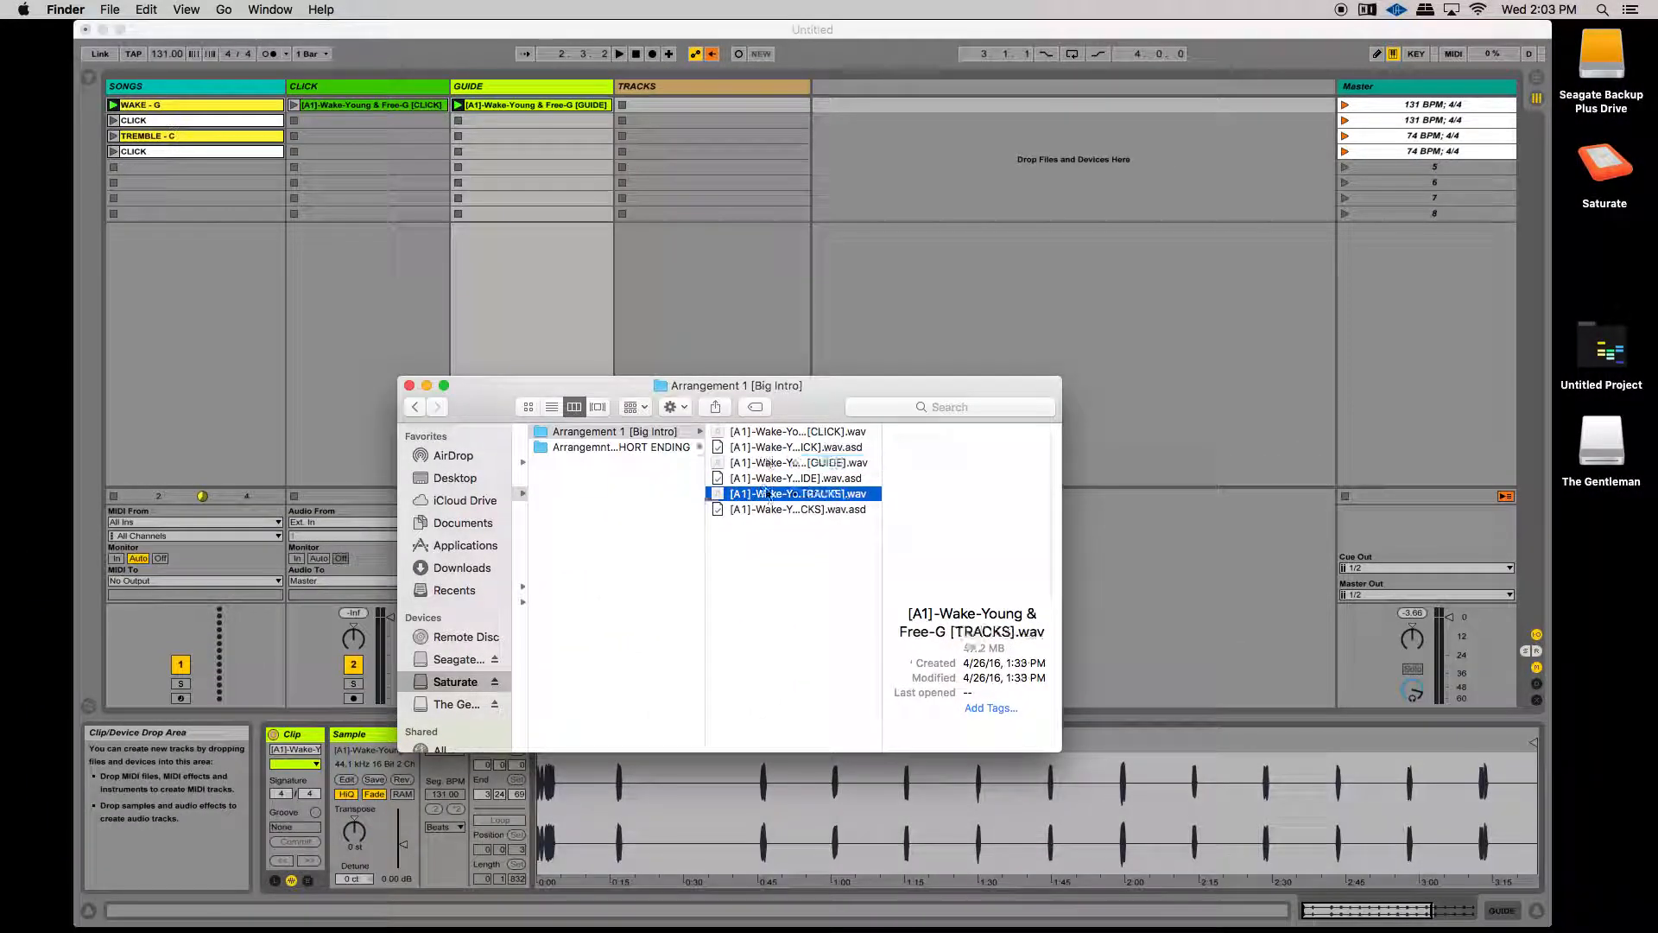
pyautogui.moveTo(838, 495); pyautogui.dragTo(731, 97)
pyautogui.click(732, 101)
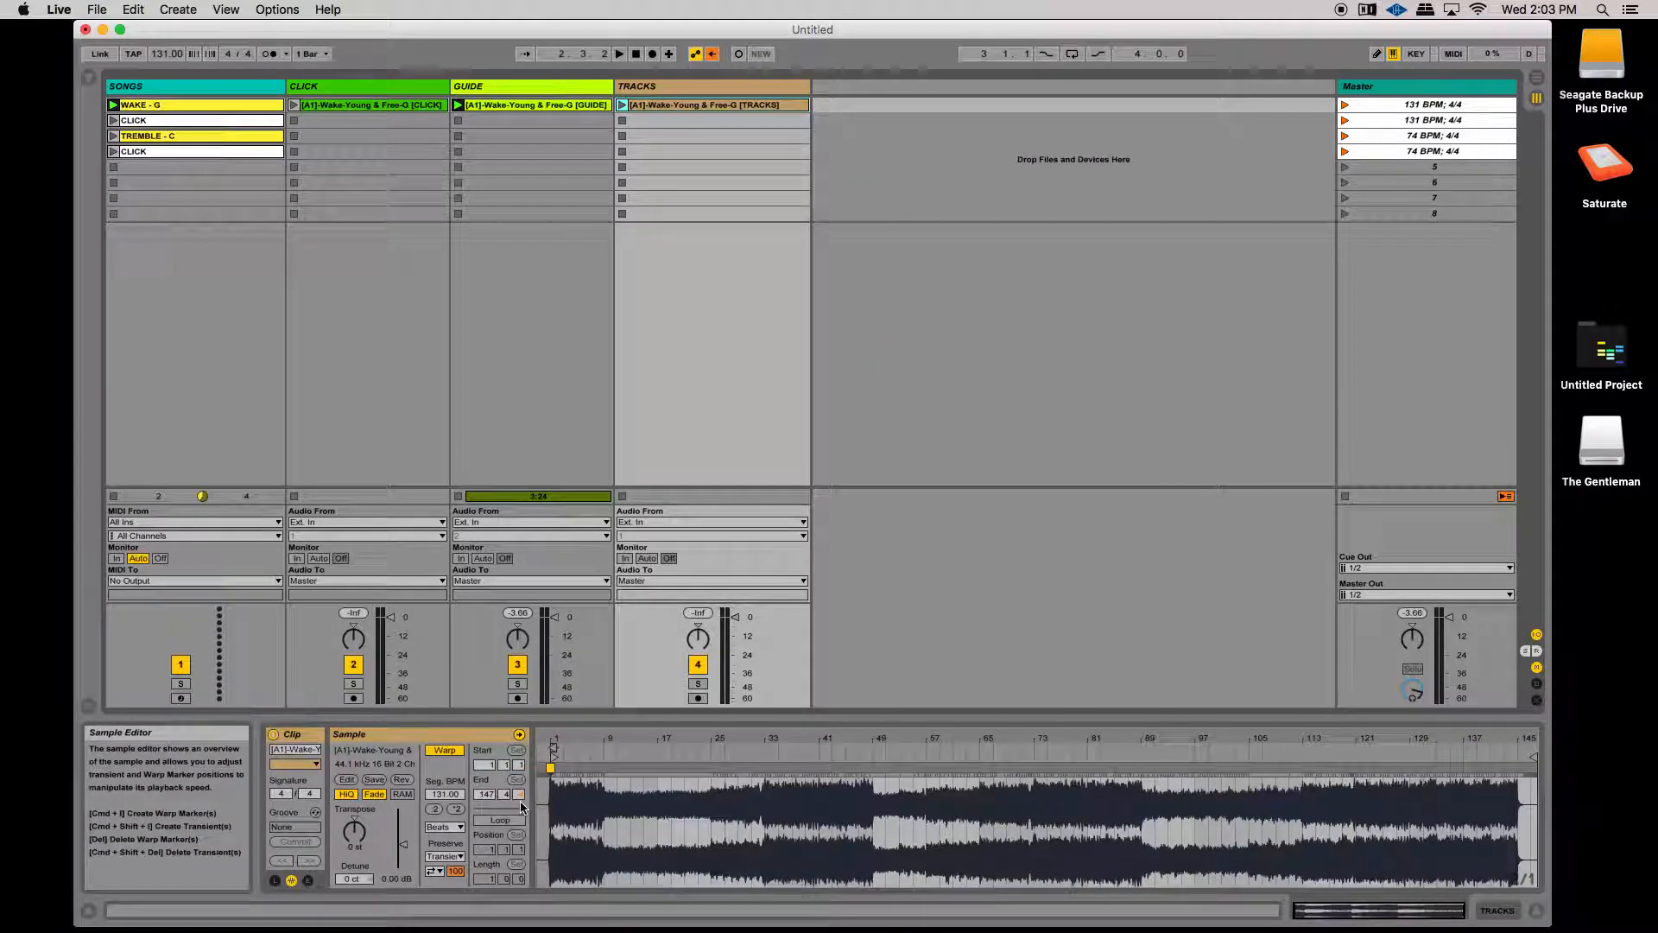
pyautogui.click(458, 750)
pyautogui.moveTo(554, 743); pyautogui.dragTo(529, 746)
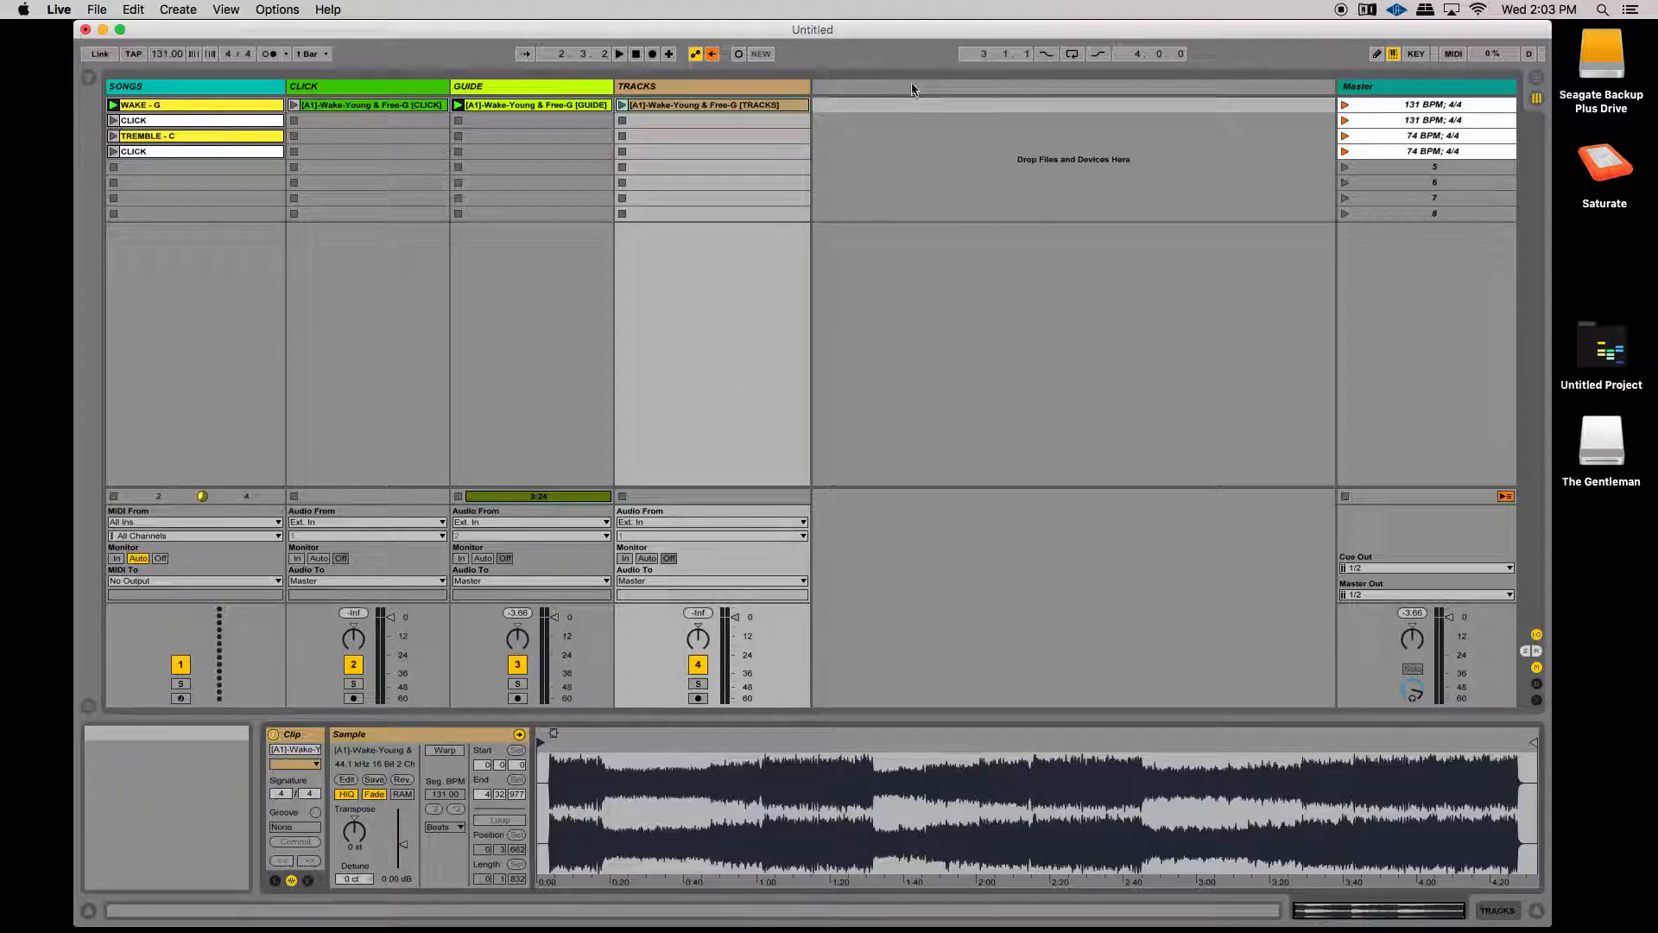
# Color the three Wake clips in the first scene yellow
pyautogui.click(391, 111)
pyautogui.keyDown('shift'); pyautogui.click(676, 107); pyautogui.keyUp('shift')
pyautogui.rightClick(676, 109)
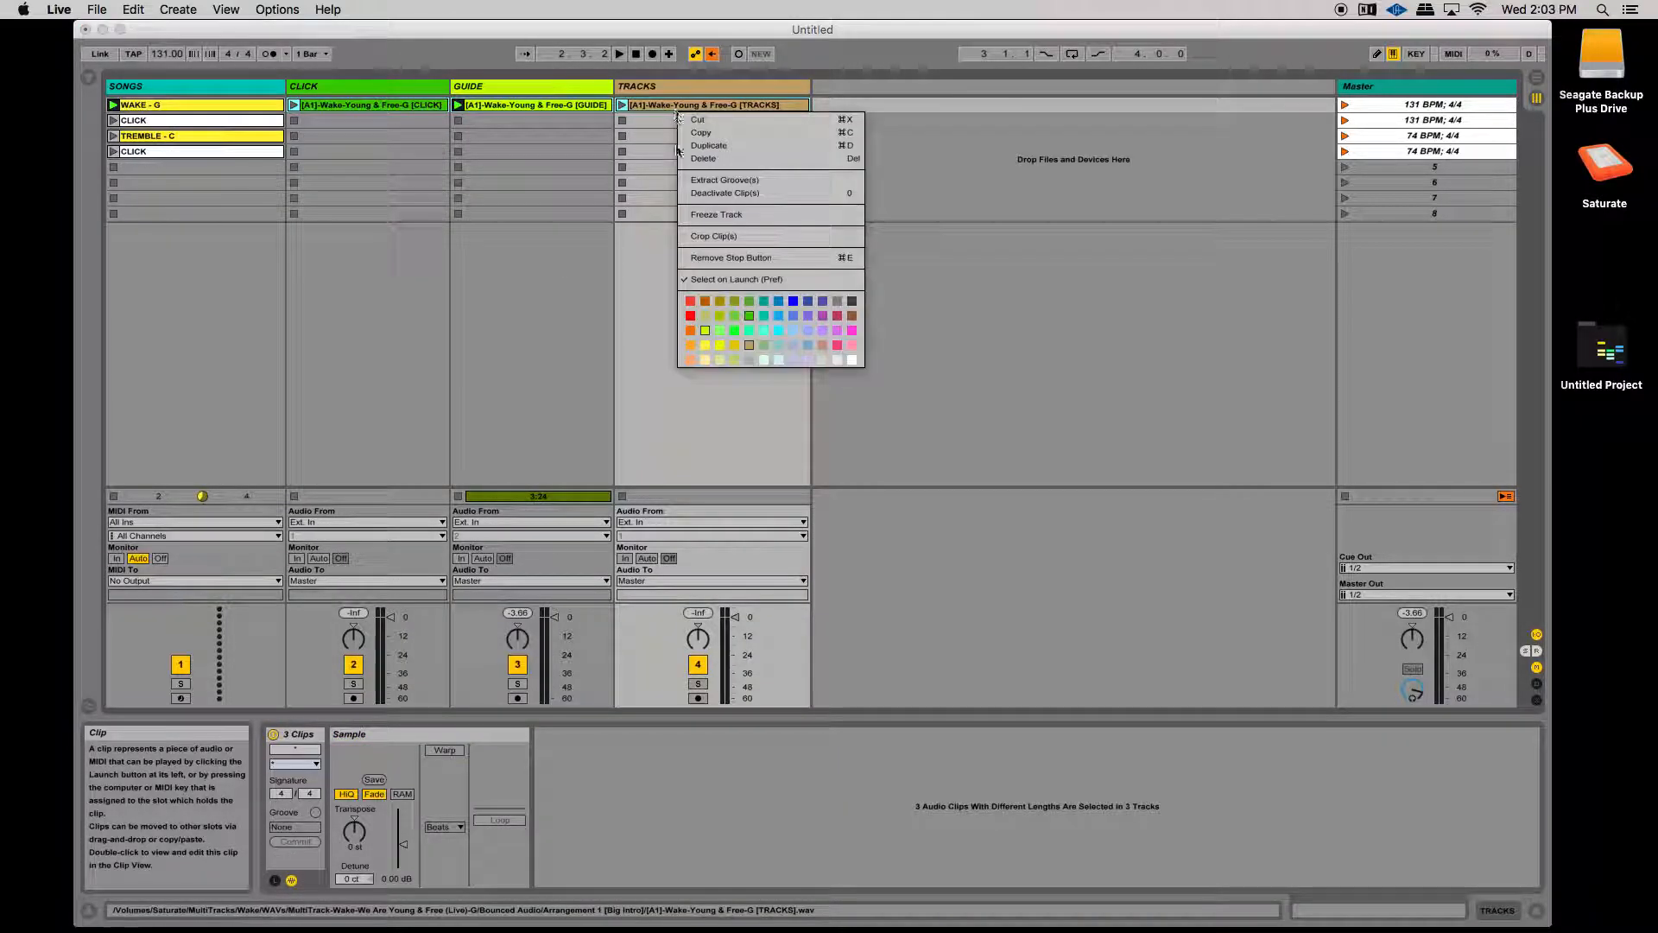
pyautogui.click(705, 345)
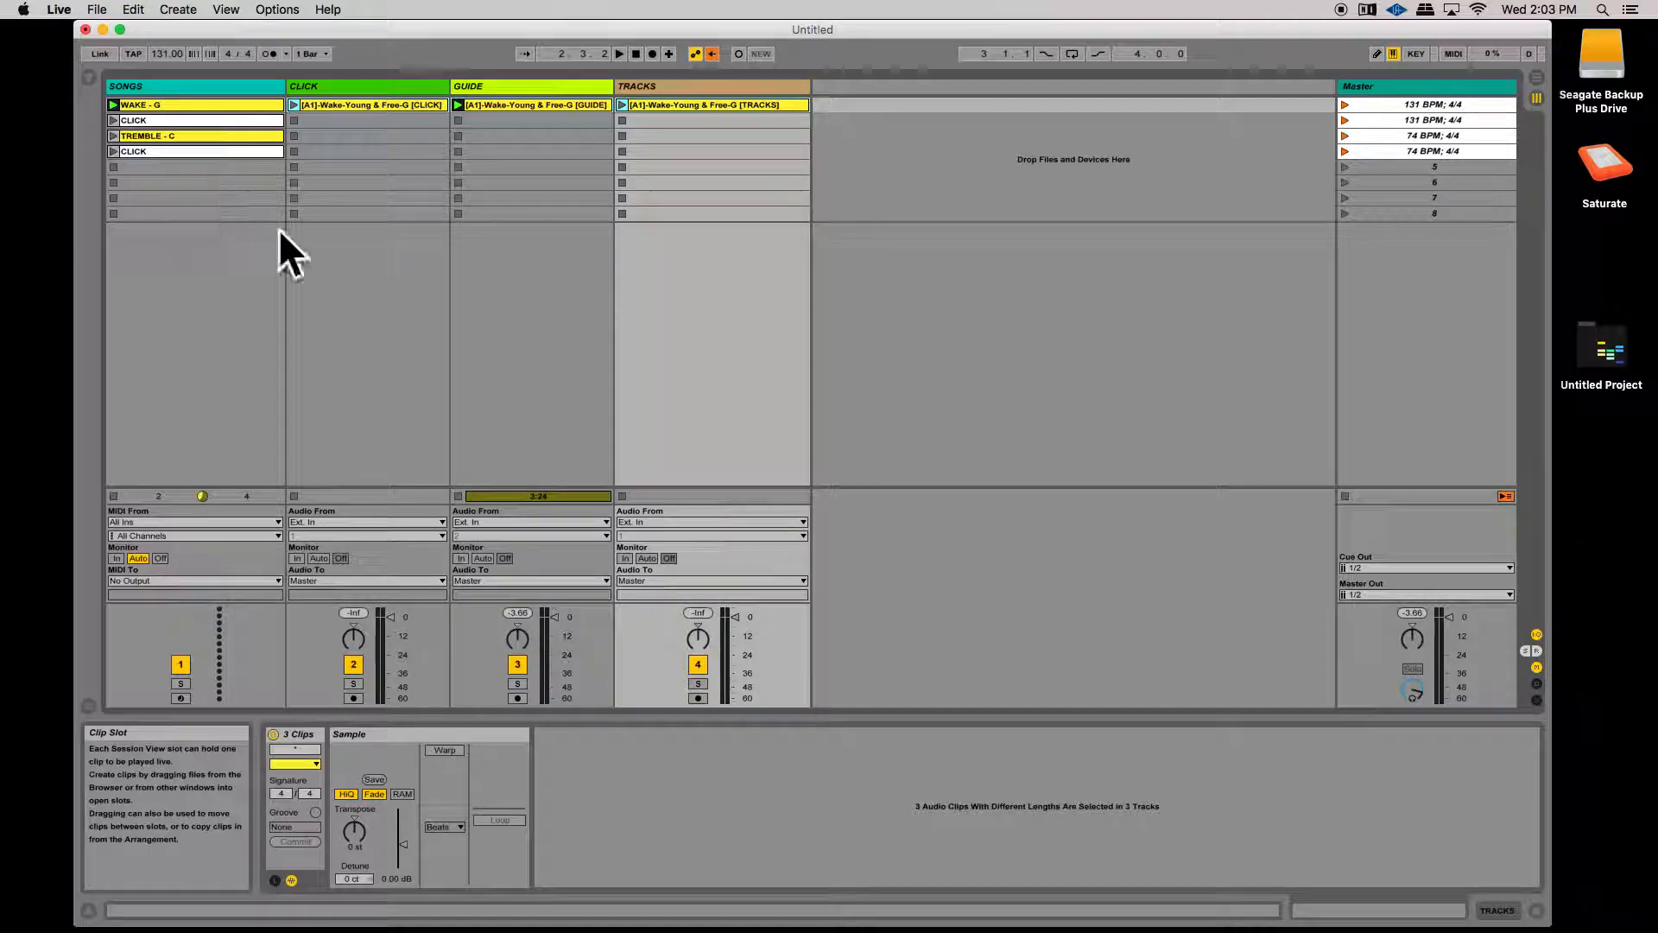
# Turn on the metronome
pyautogui.click(482, 136)
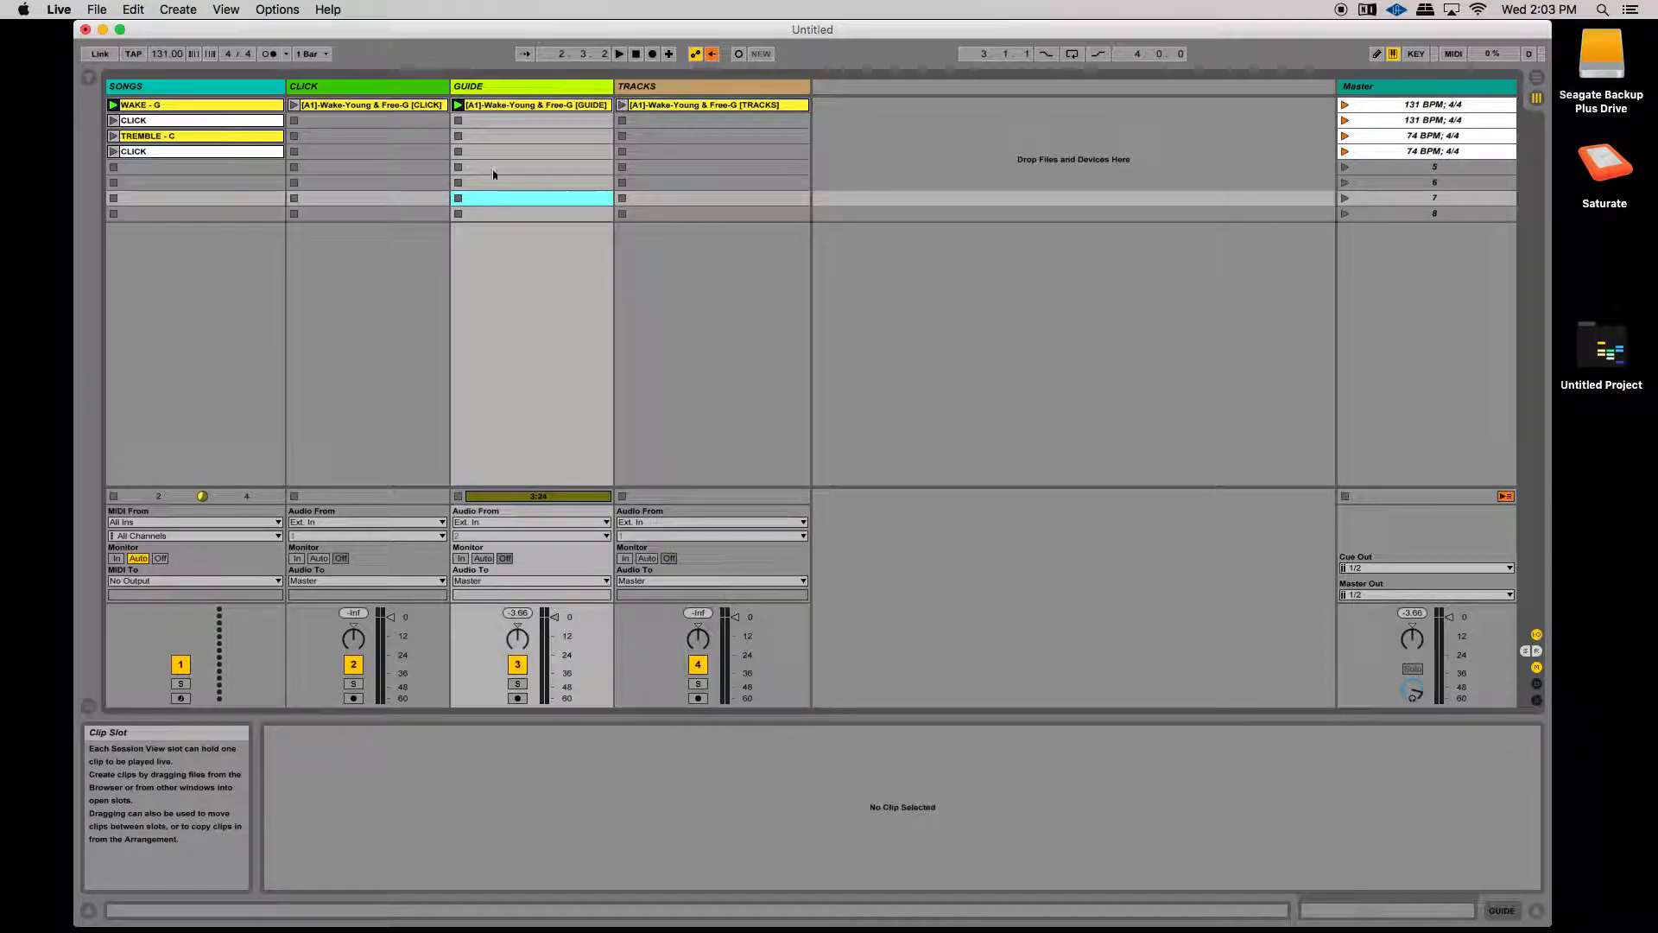
pyautogui.click(491, 123)
pyautogui.click(700, 126)
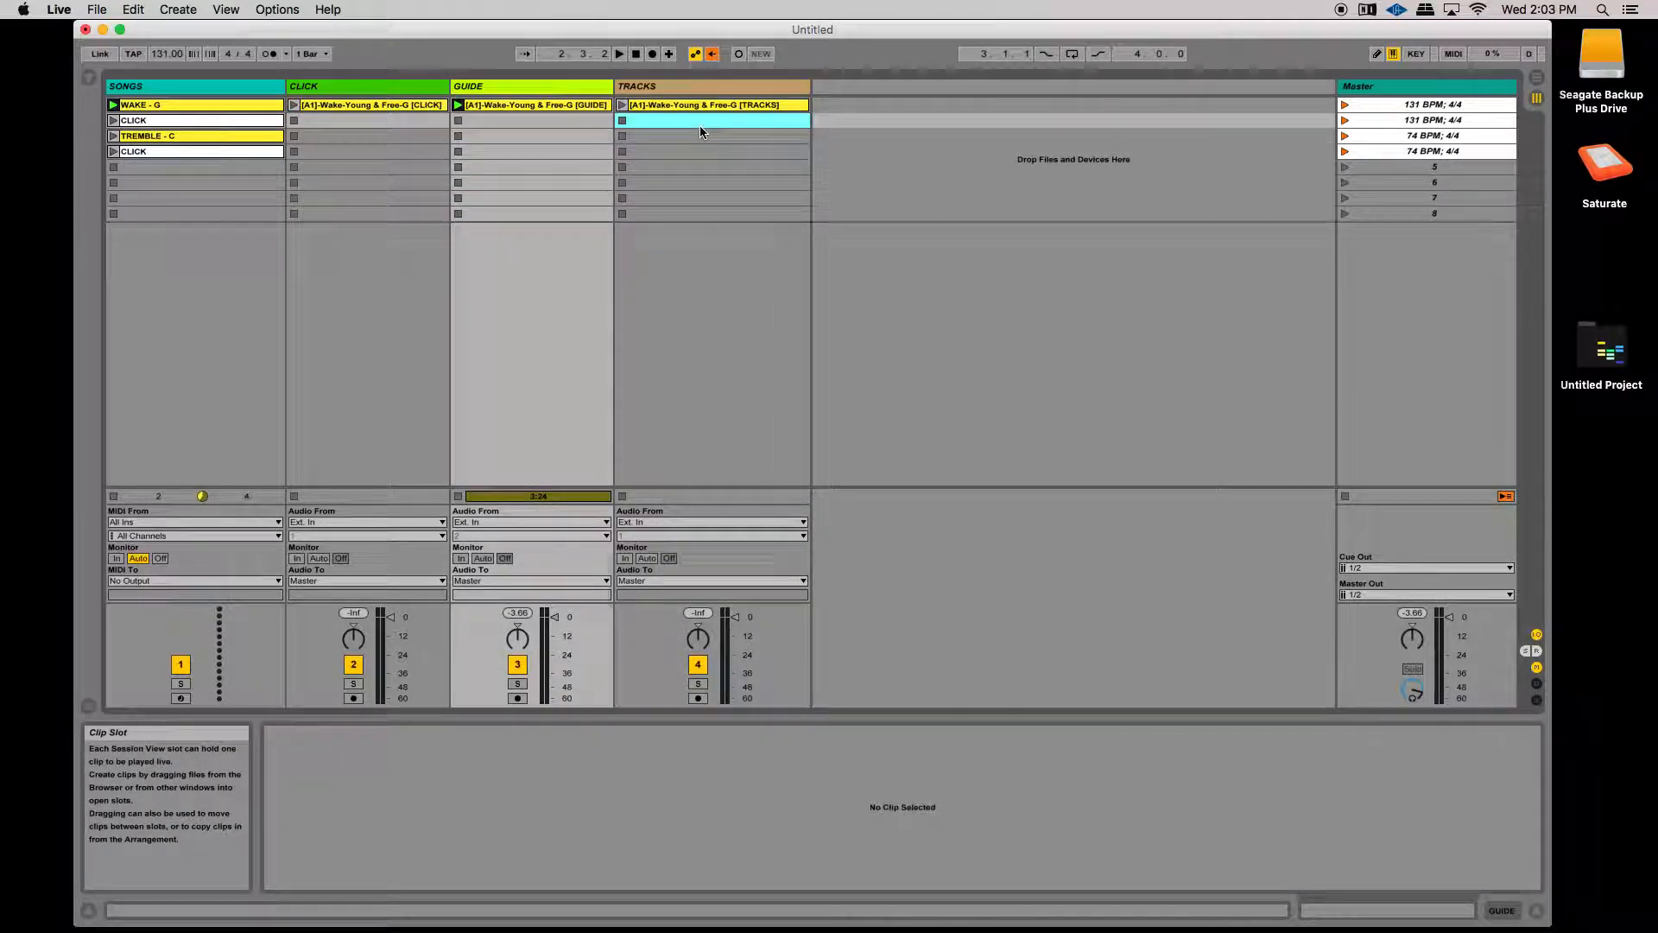
pyautogui.click(518, 122)
pyautogui.click(350, 121)
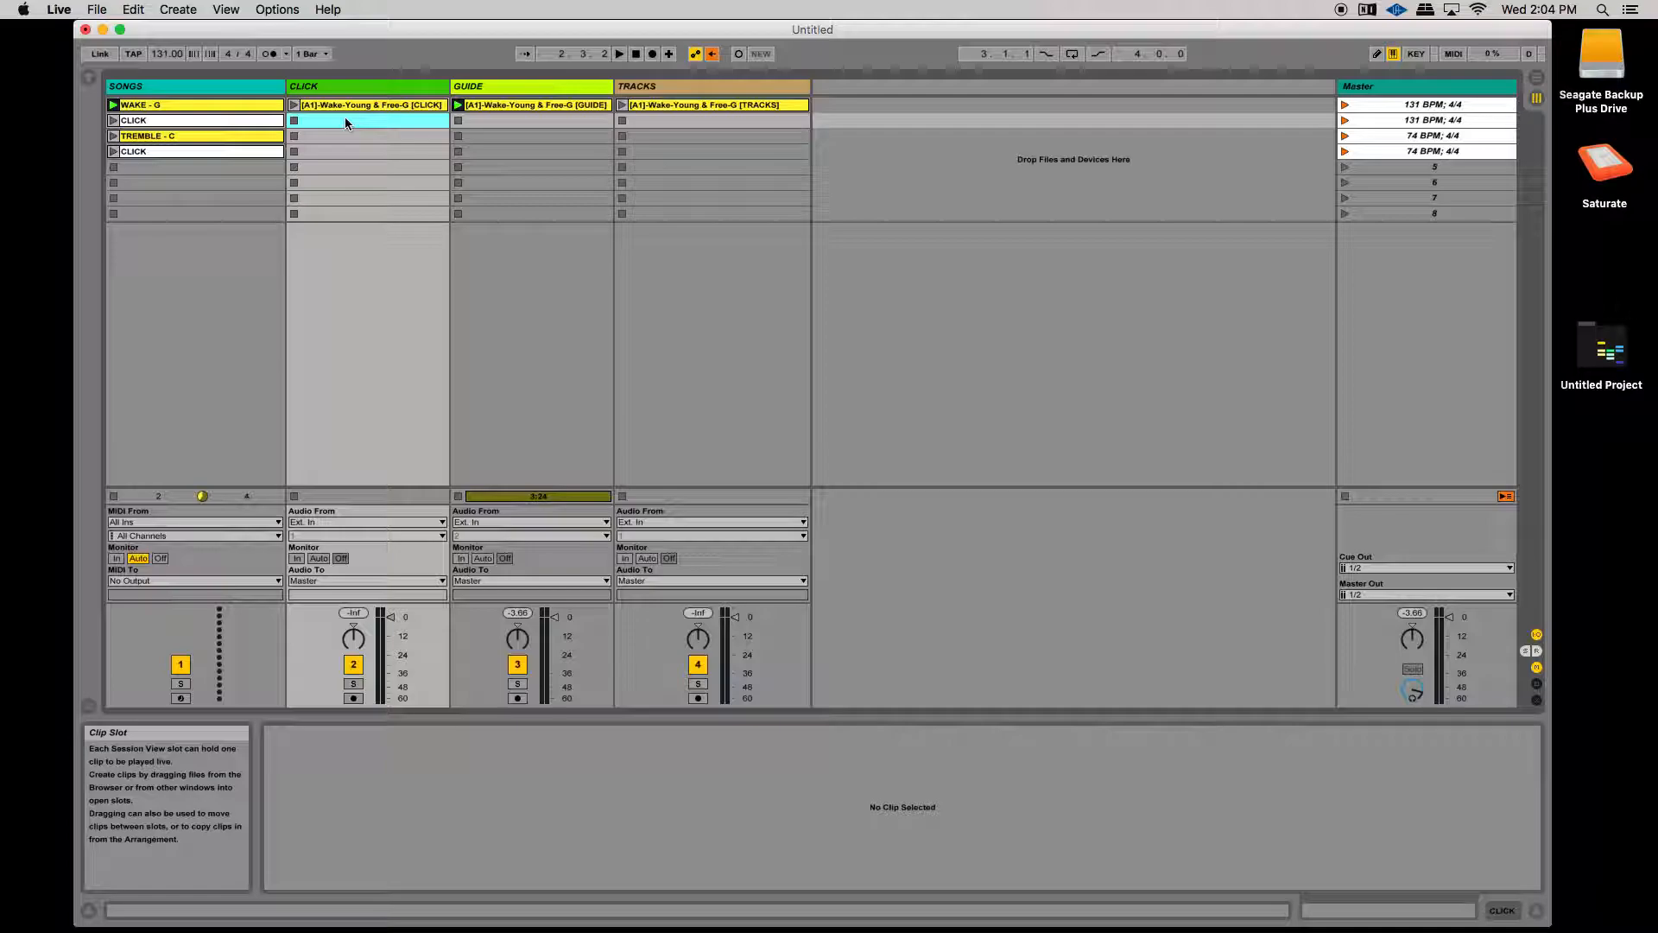
pyautogui.click(269, 55)
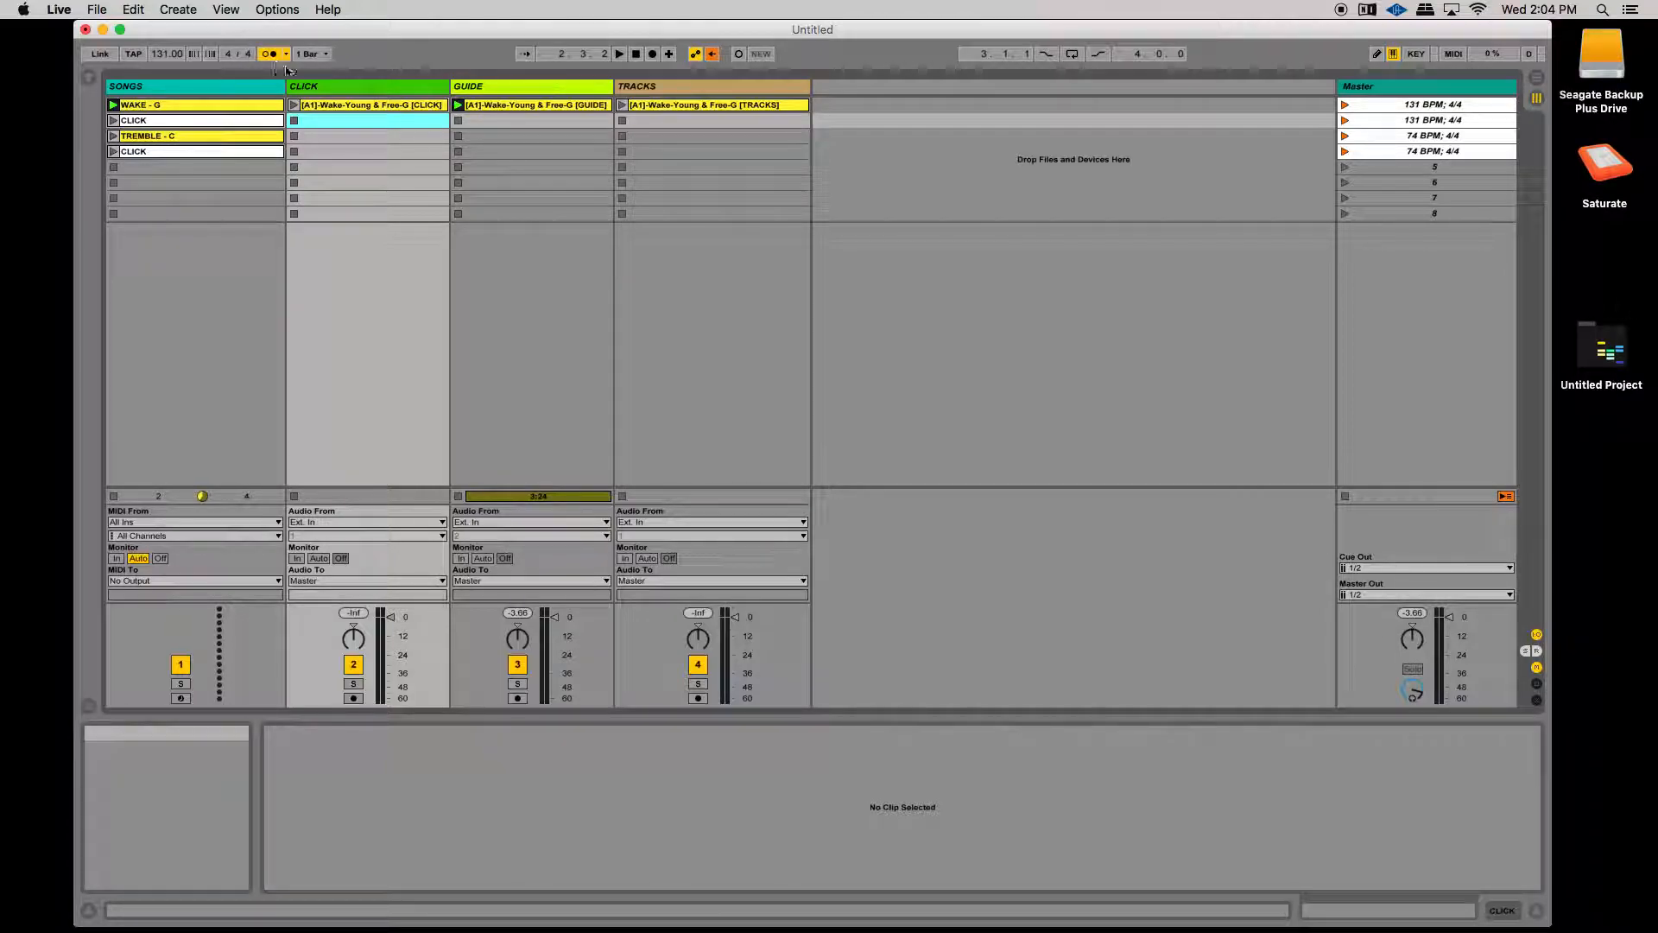
# Delete the first CLICK clip, audition the first scene, and undo the deletion
pyautogui.click(373, 105)
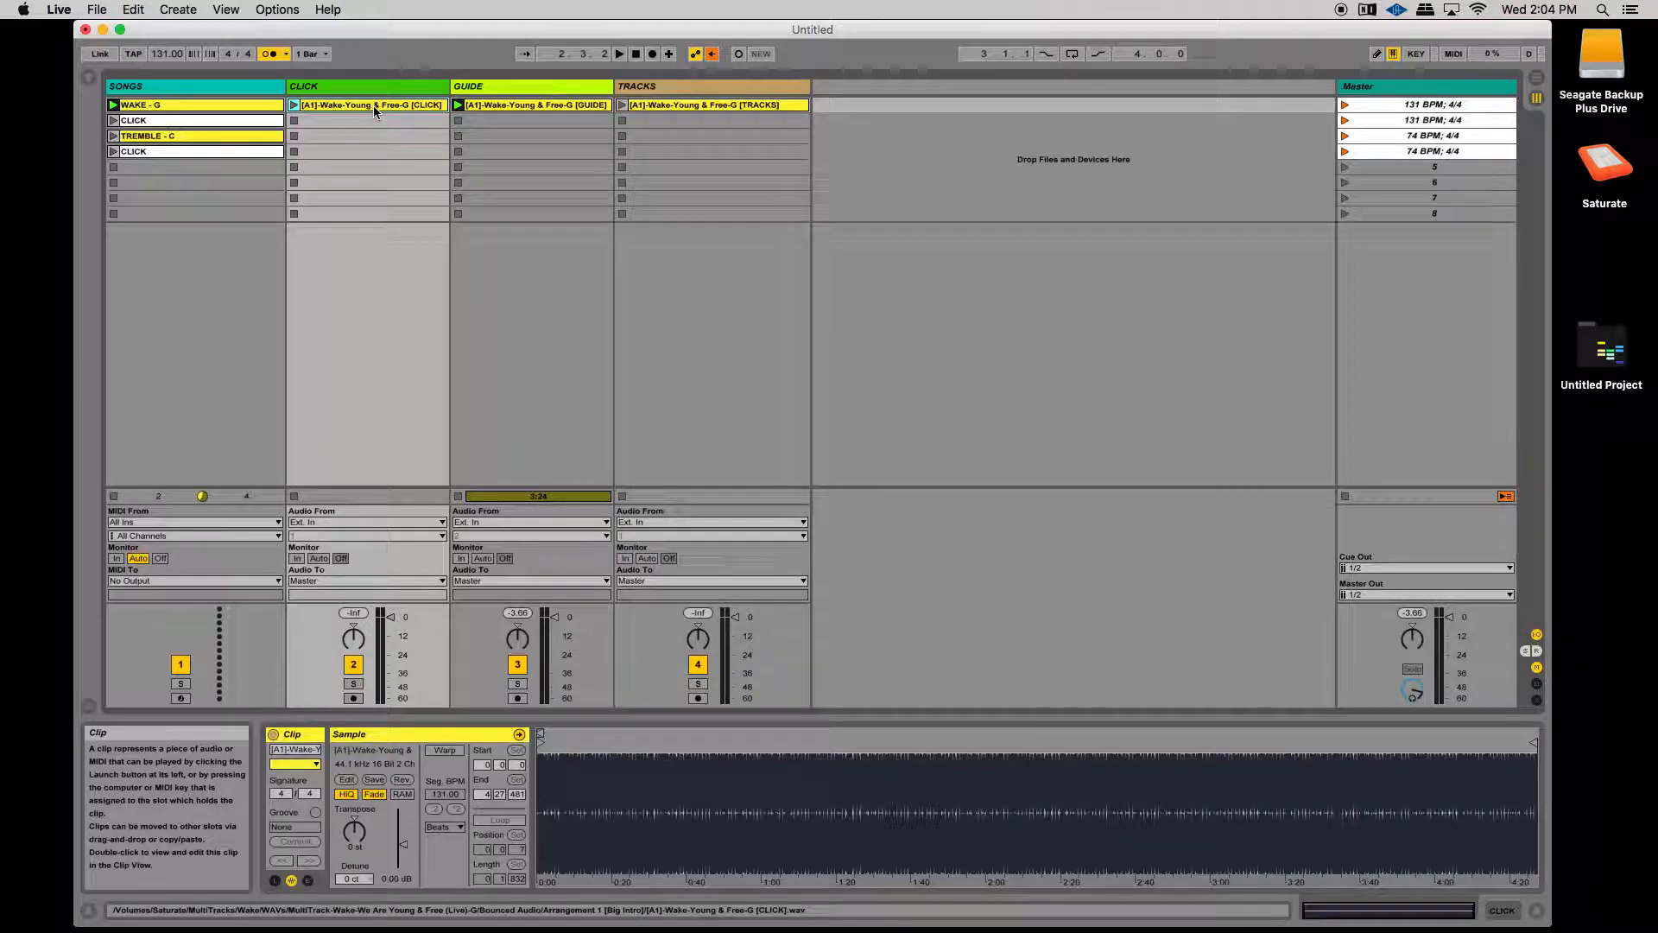
pyautogui.press('Delete')
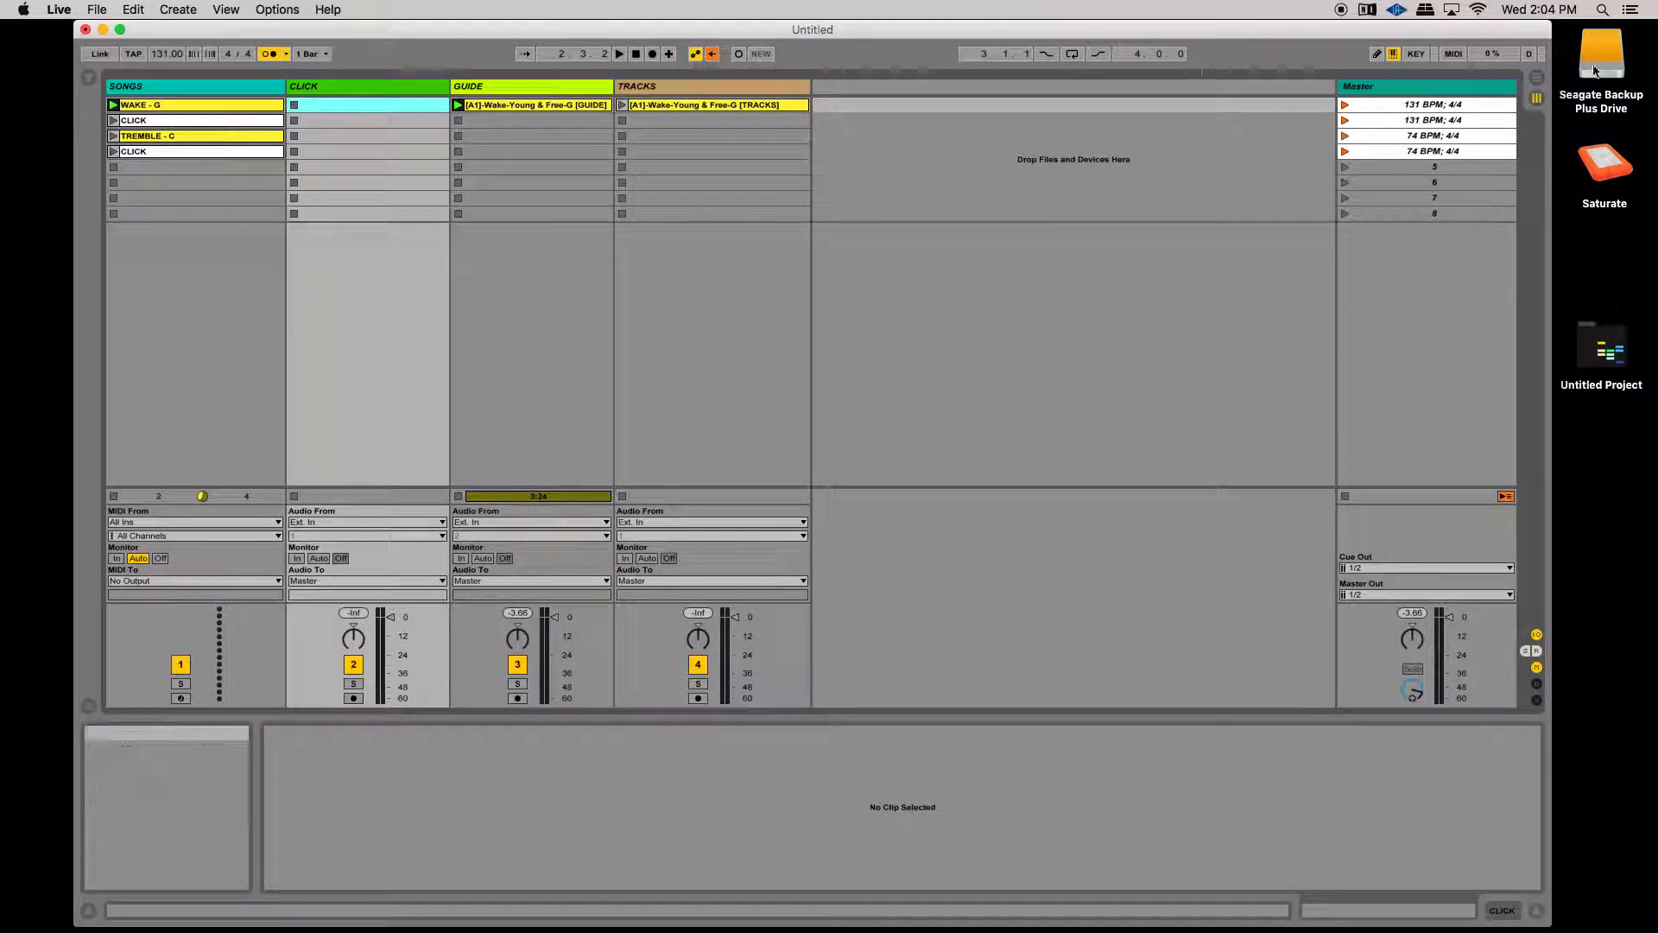
pyautogui.click(1344, 105)
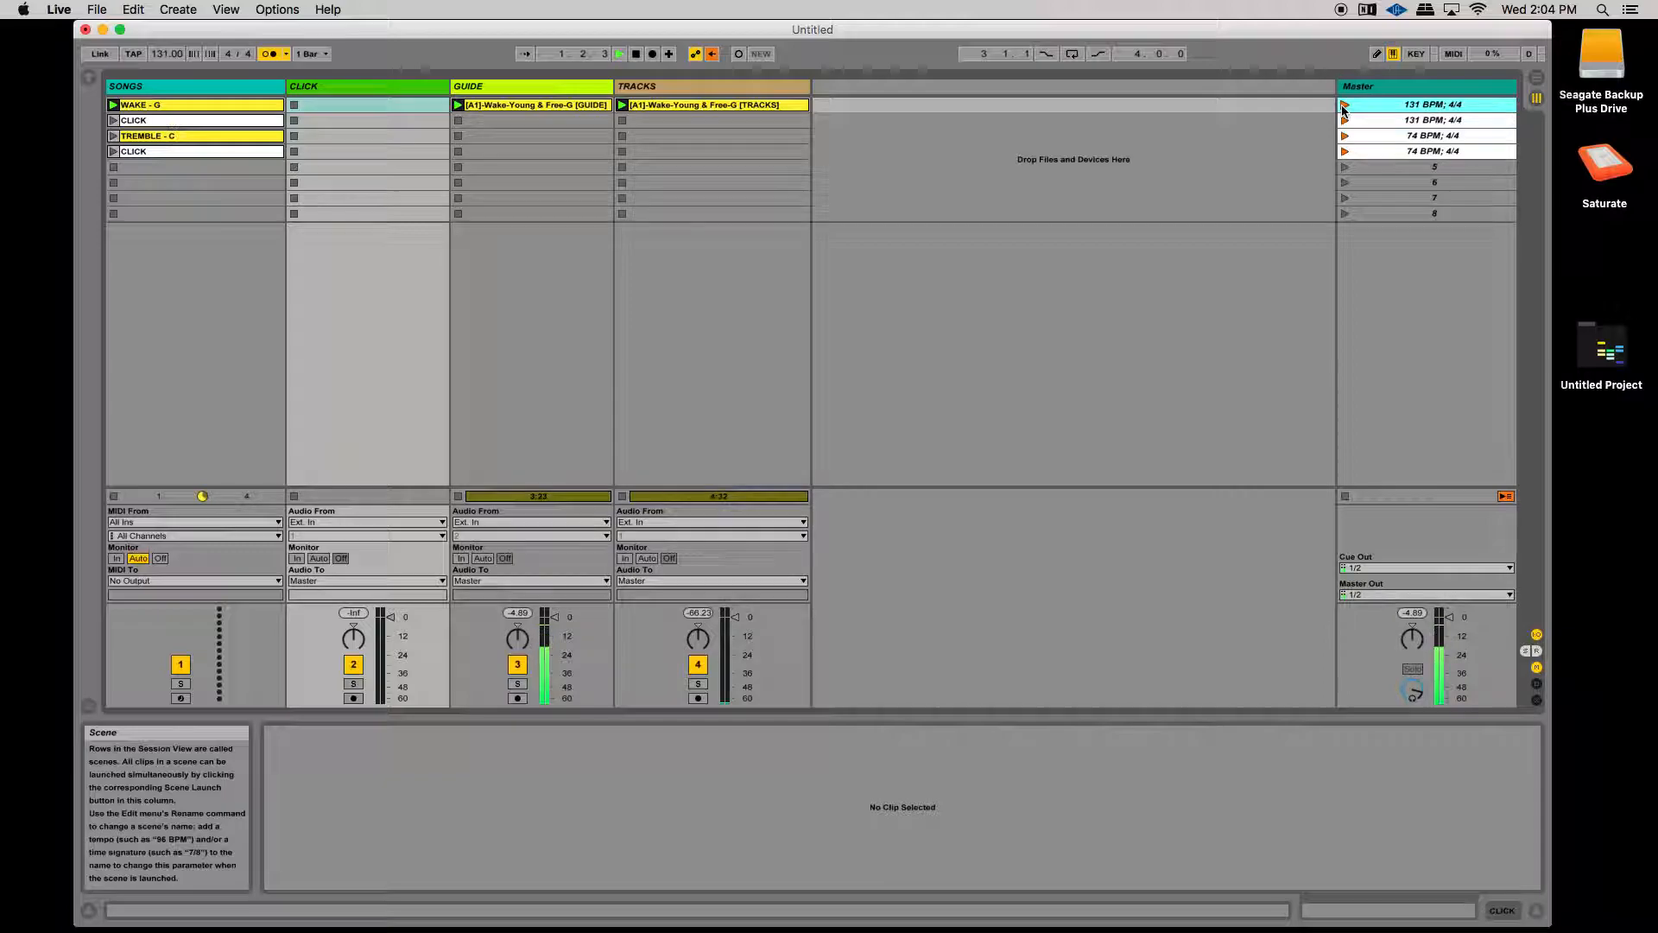
pyautogui.press('space')
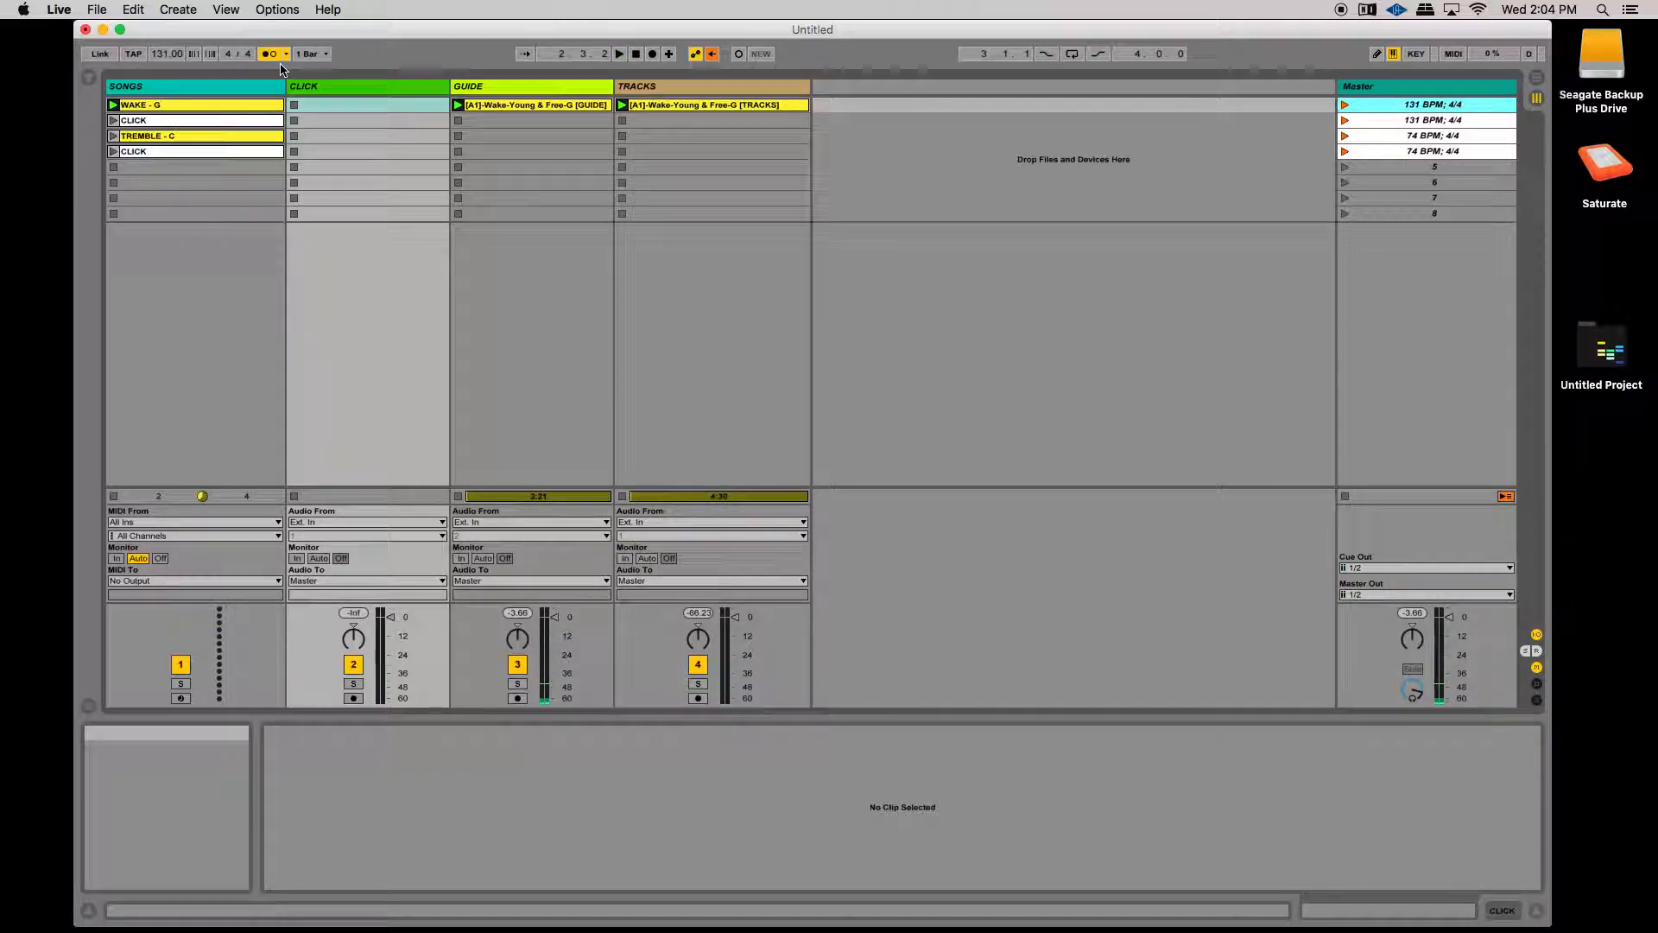
pyautogui.press('super+z')
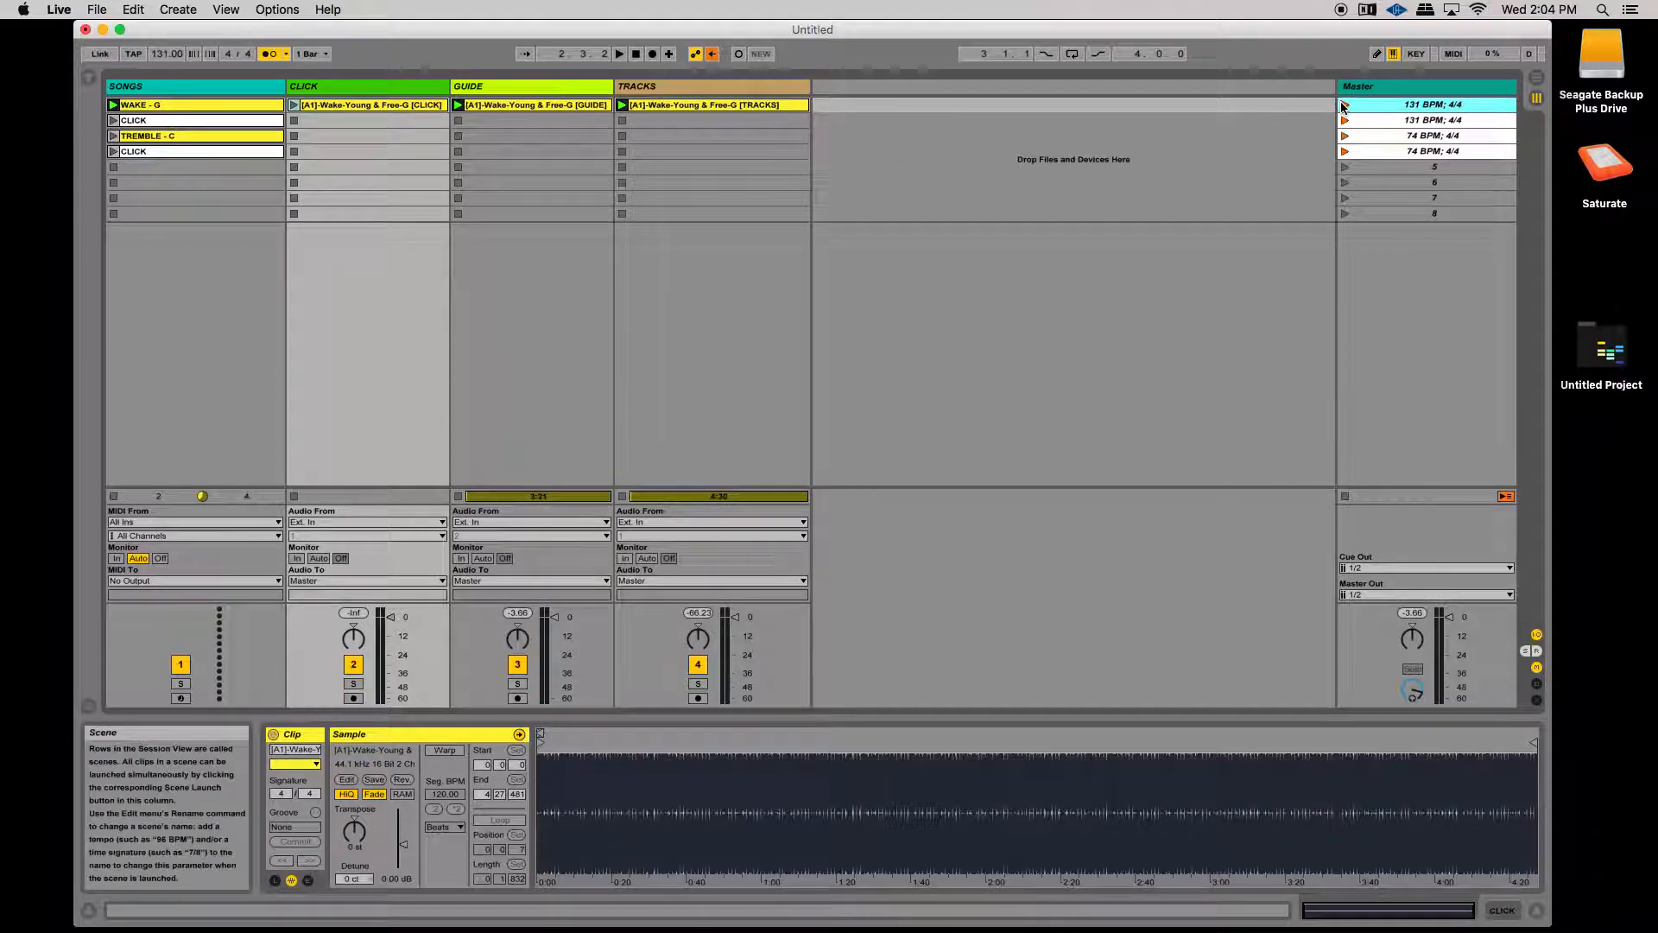
# Inspect the Wake CLICK, GUIDE and TRACKS clips and launch the first scene
pyautogui.click(1099, 121)
pyautogui.click(687, 107)
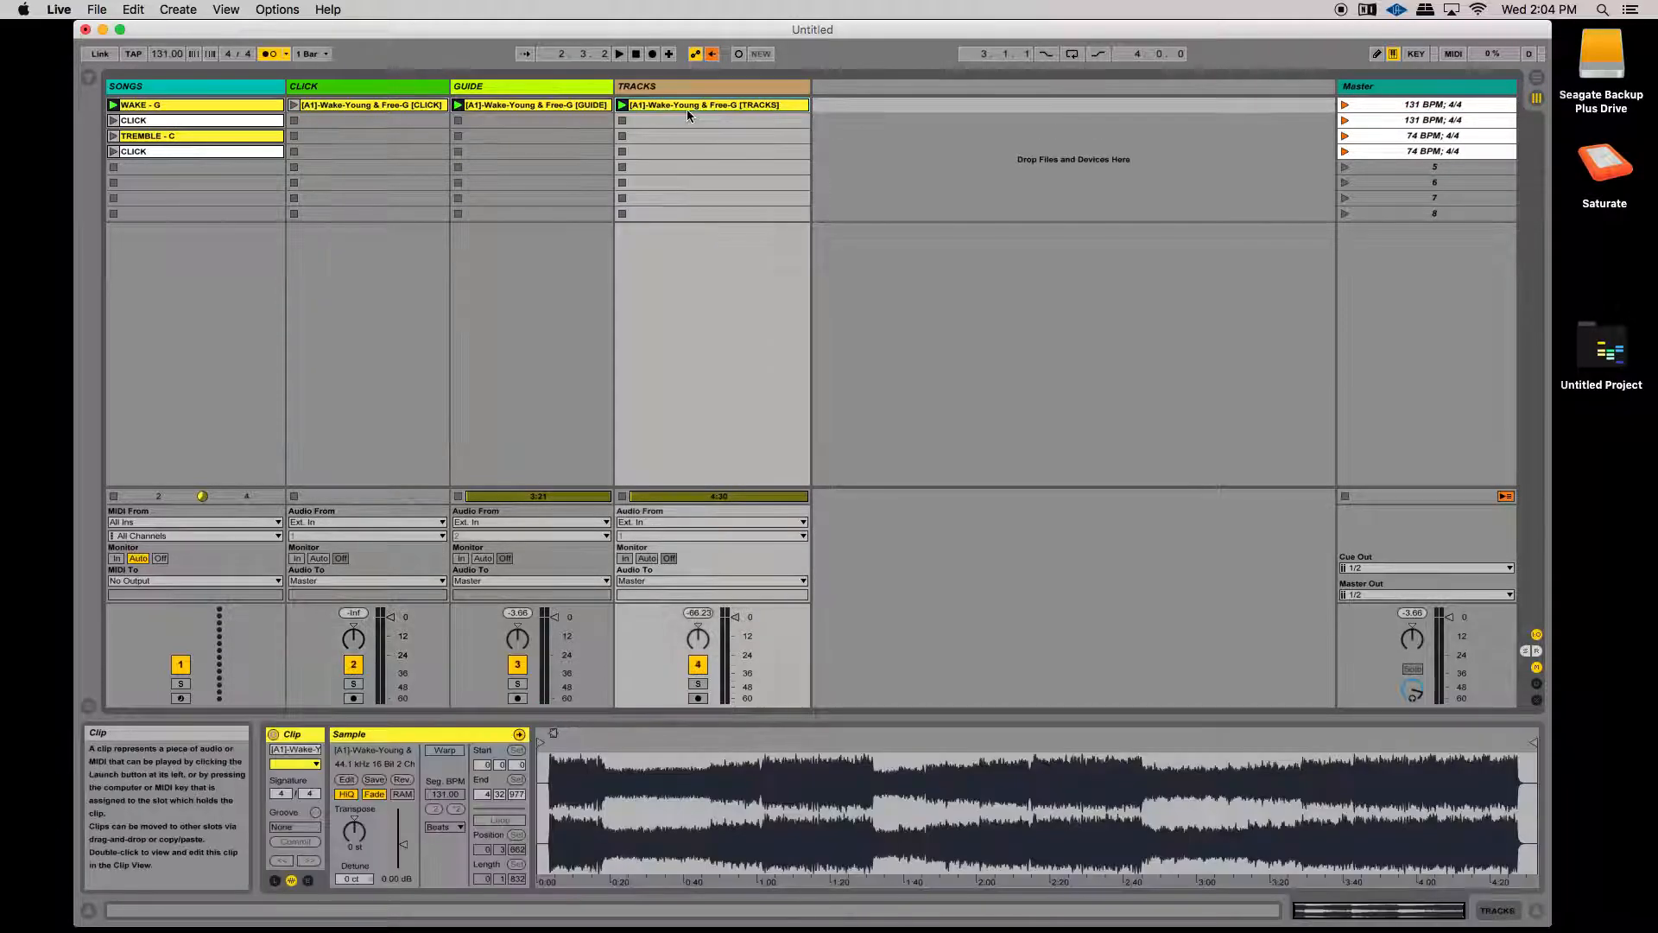
pyautogui.click(531, 104)
pyautogui.click(413, 104)
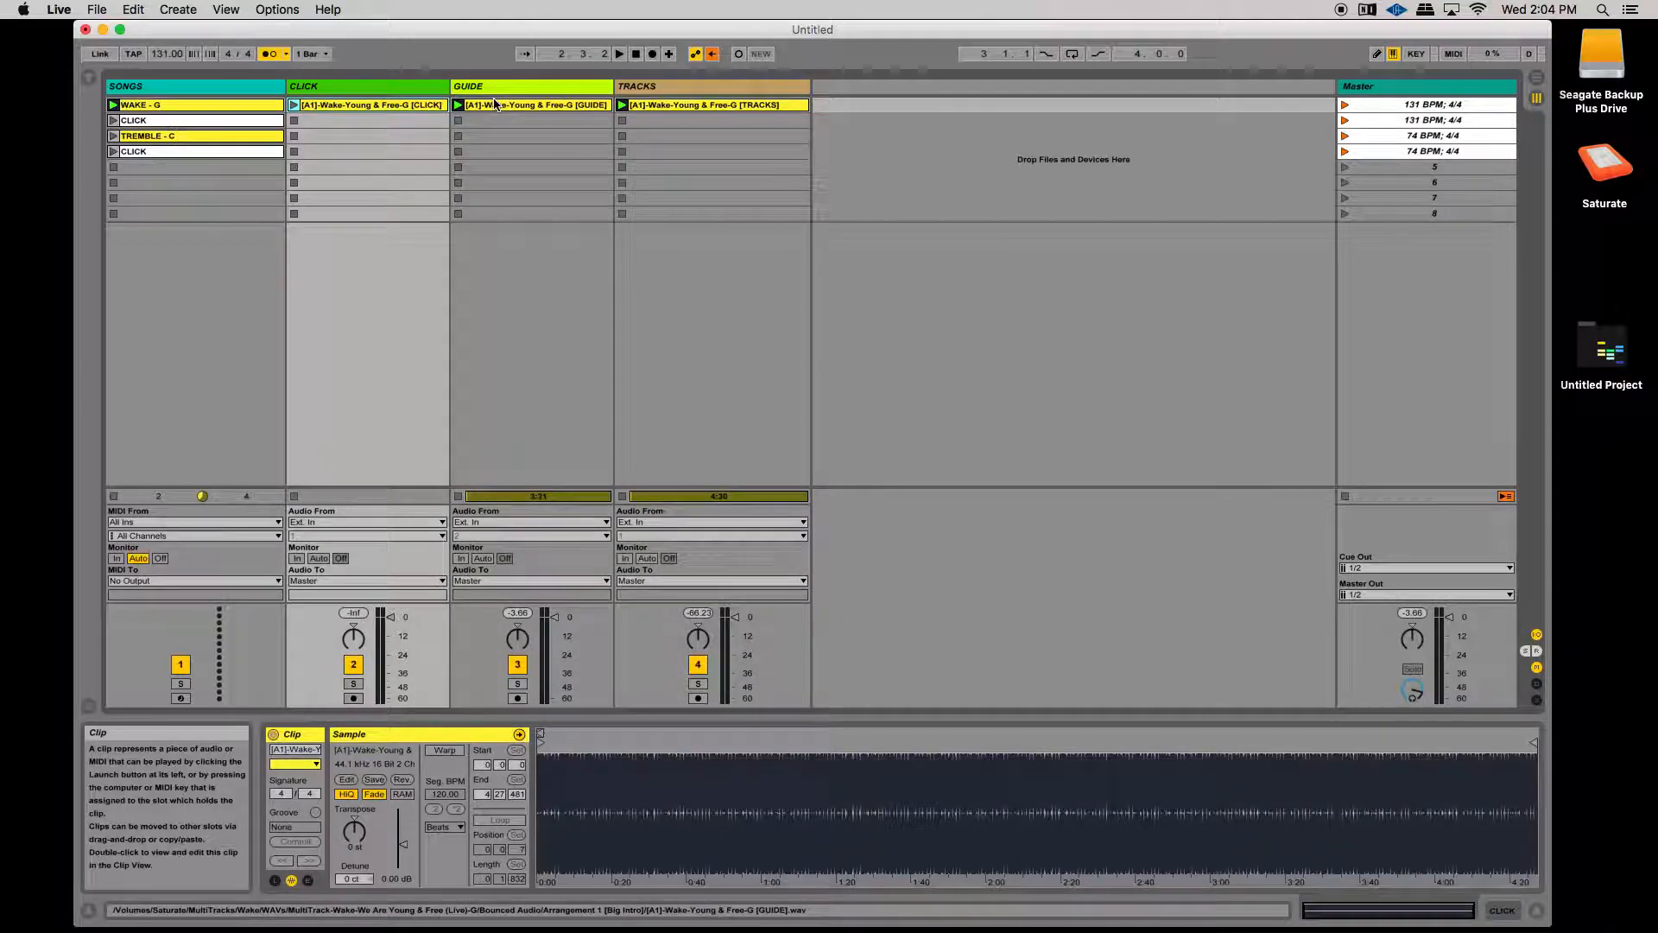
pyautogui.click(1344, 105)
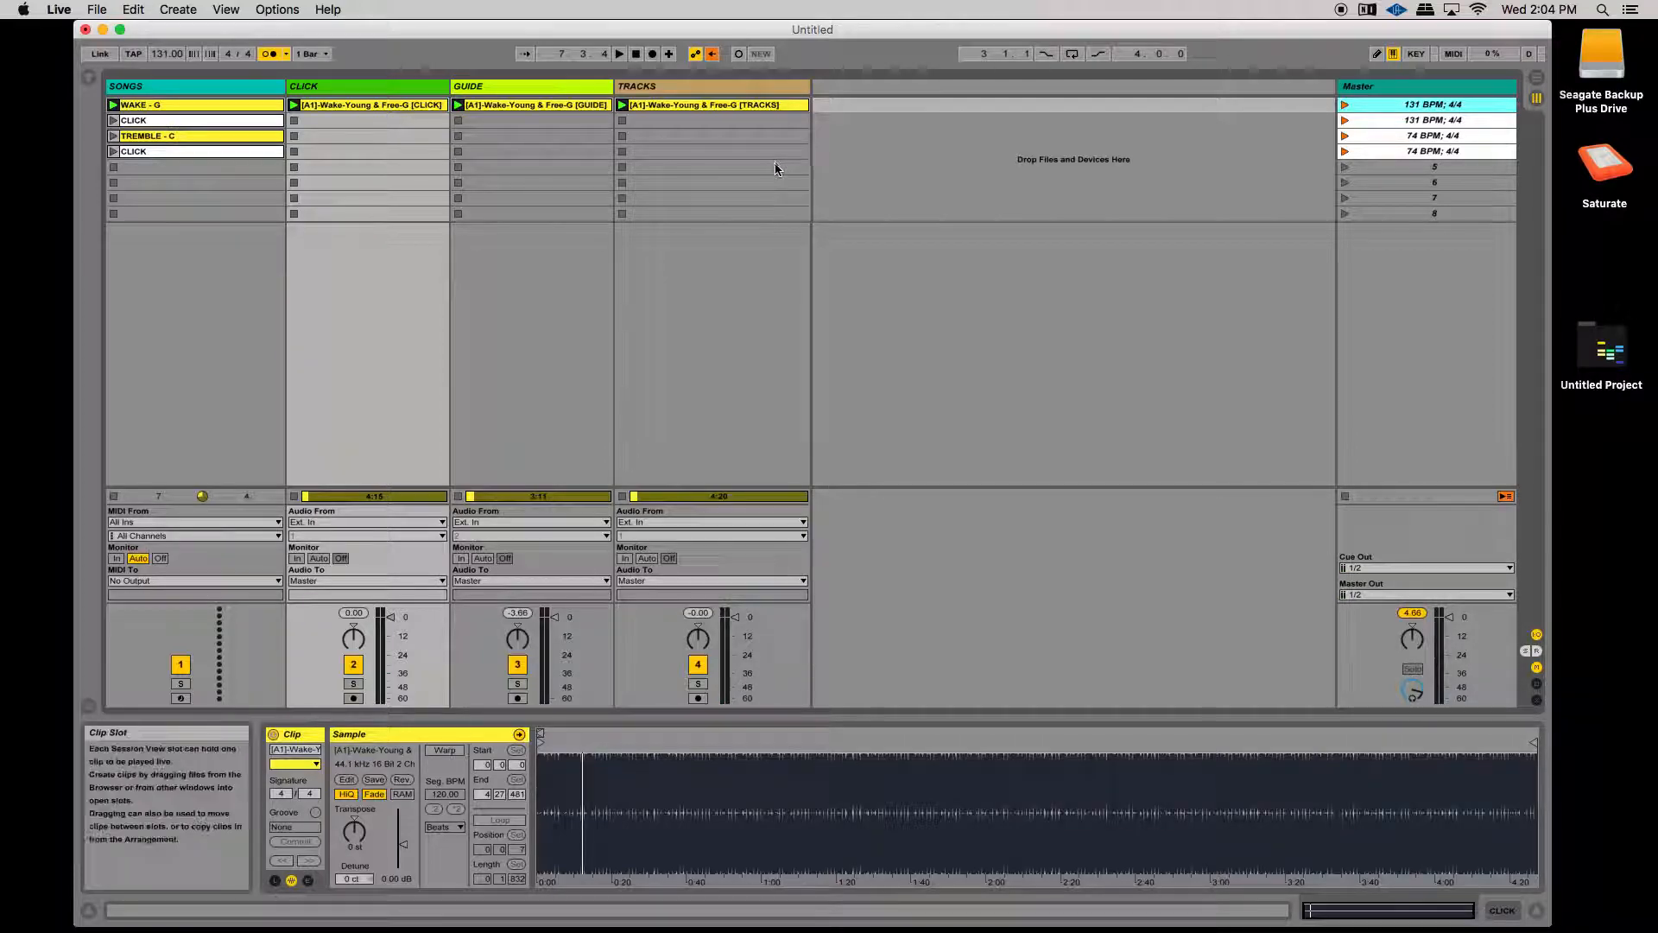
# Toggle warping on and back off for the Wake GUIDE clip
pyautogui.click(716, 104)
pyautogui.click(575, 105)
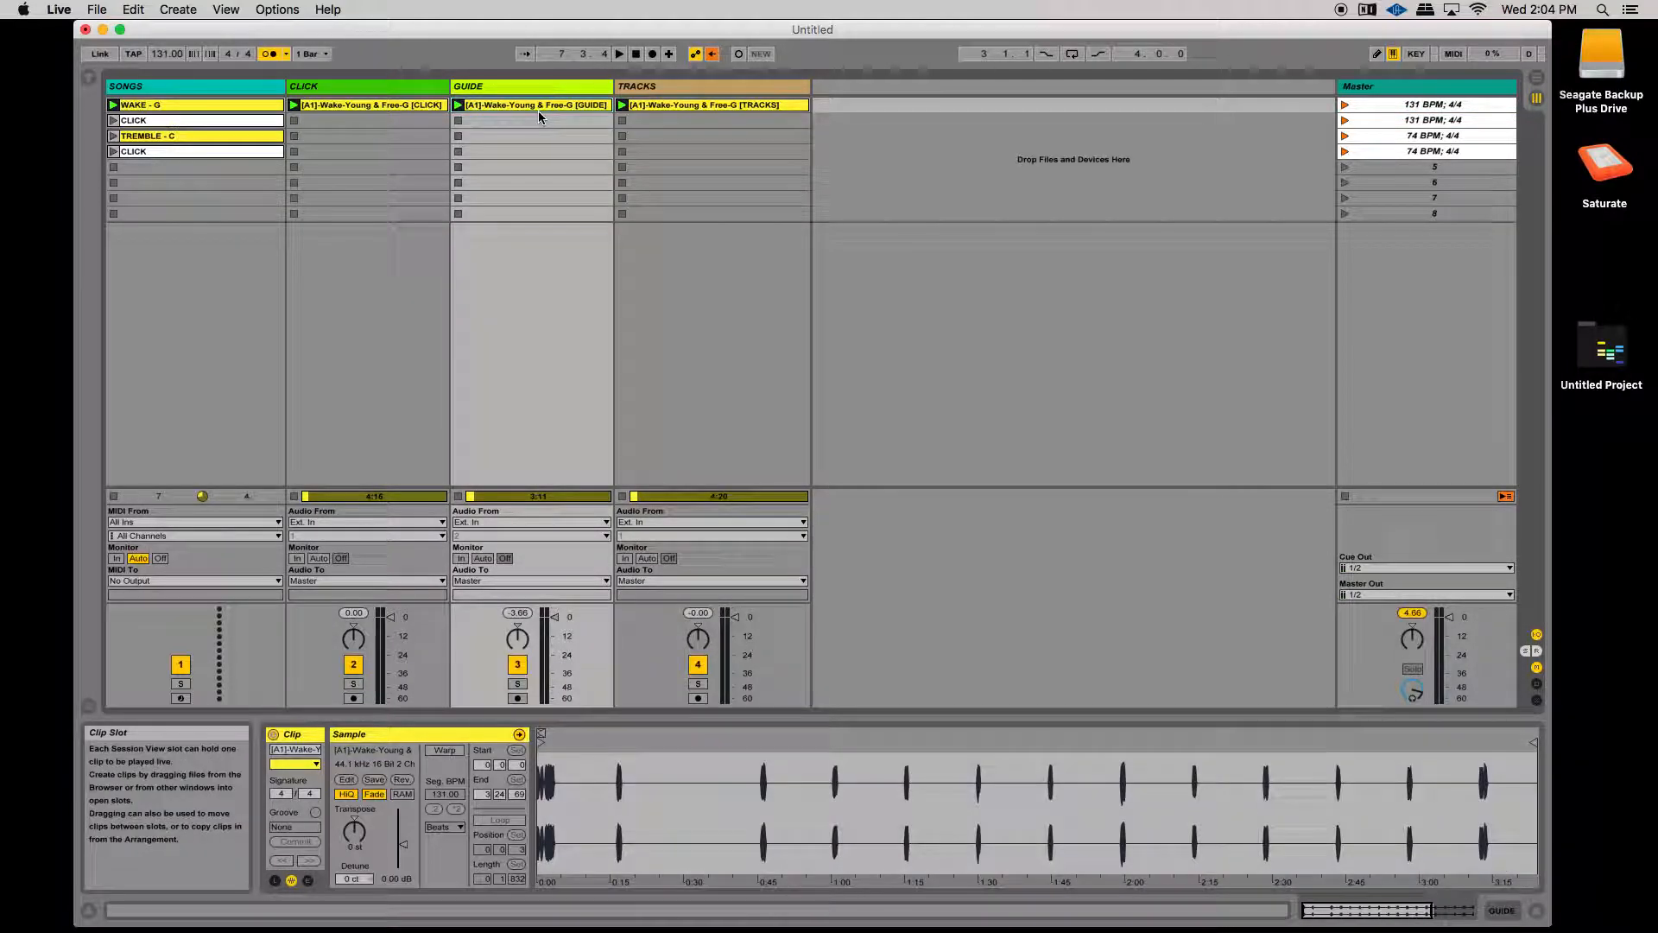
pyautogui.moveTo(406, 104); pyautogui.dragTo(406, 110)
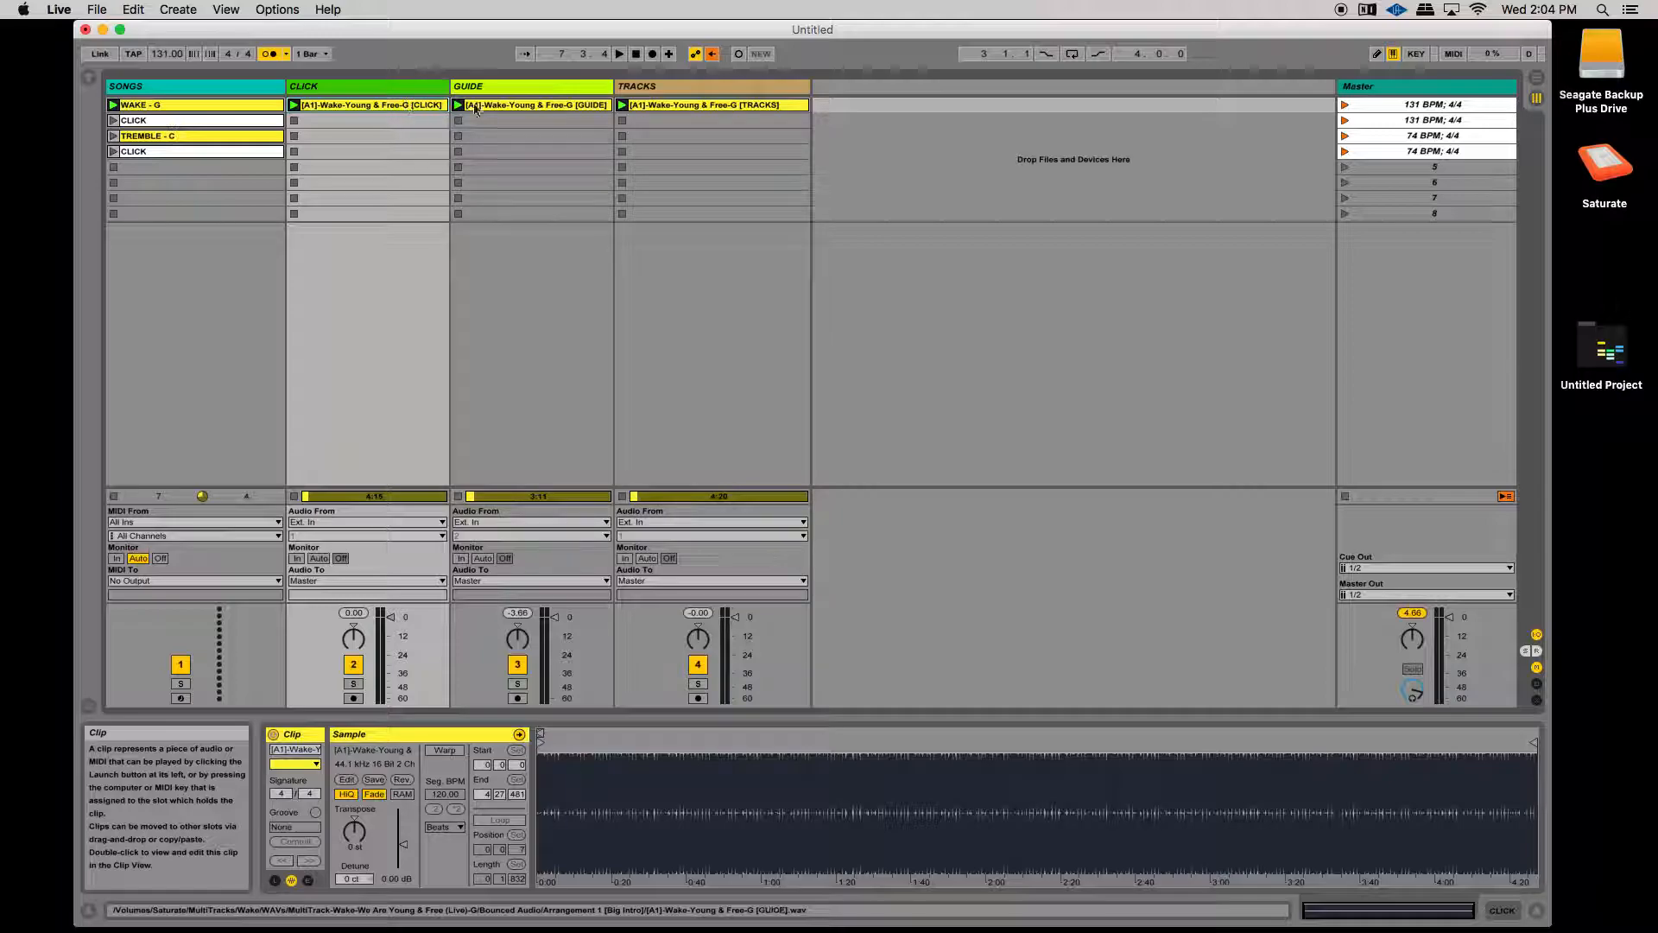
pyautogui.click(545, 104)
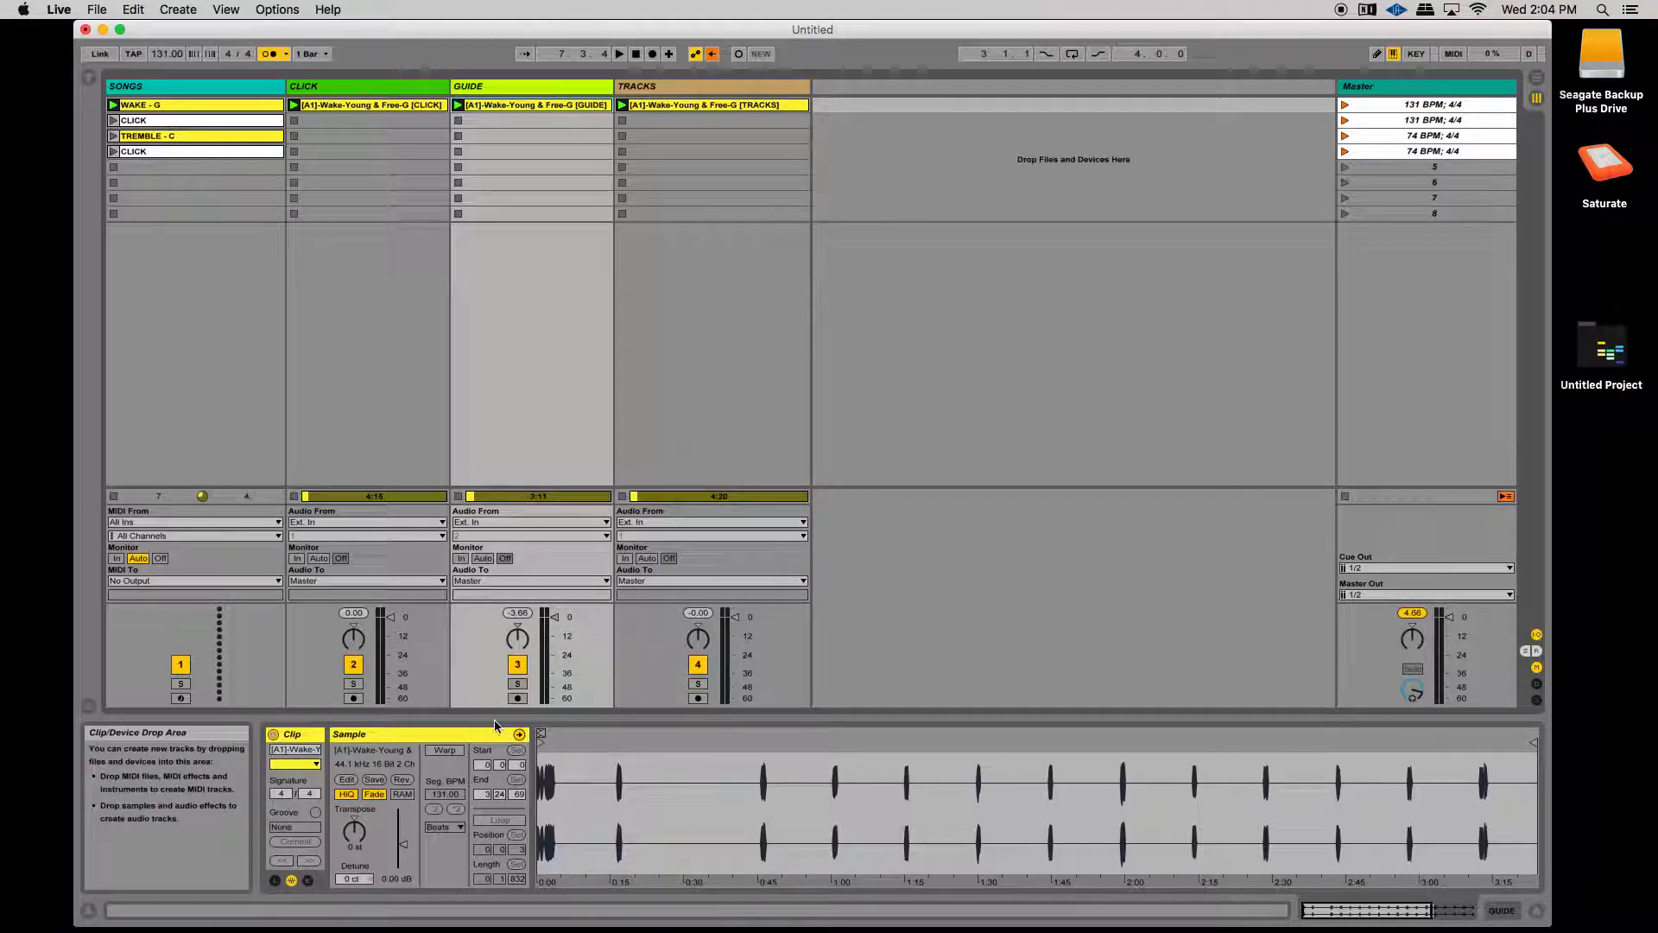
pyautogui.click(436, 751)
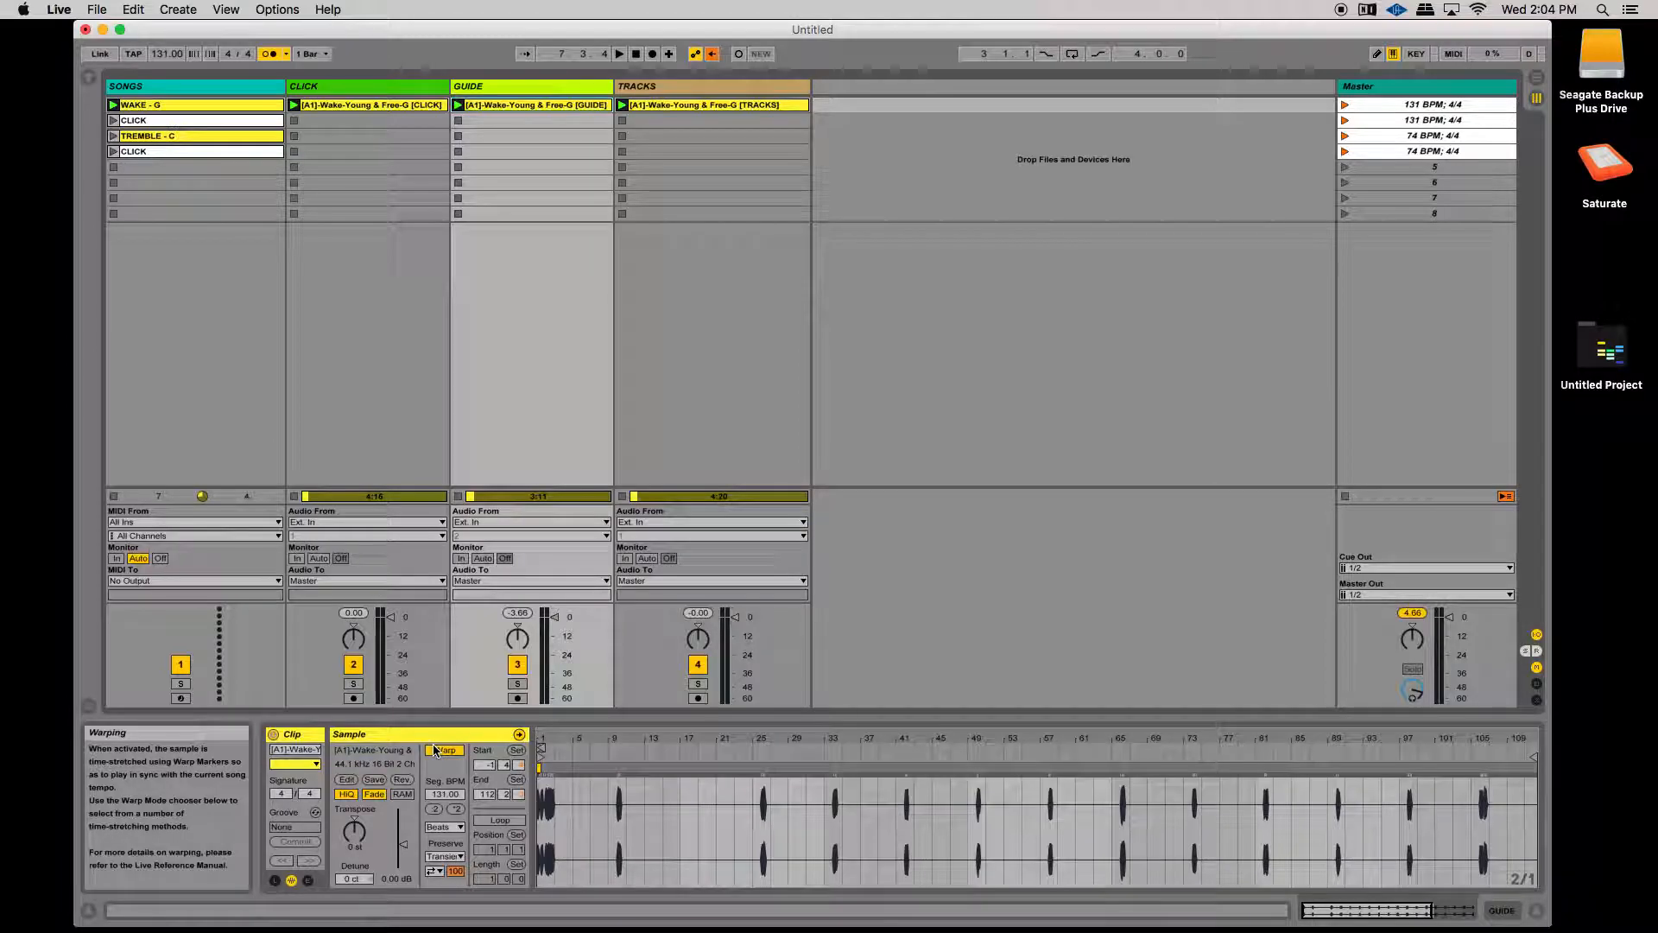
pyautogui.click(443, 754)
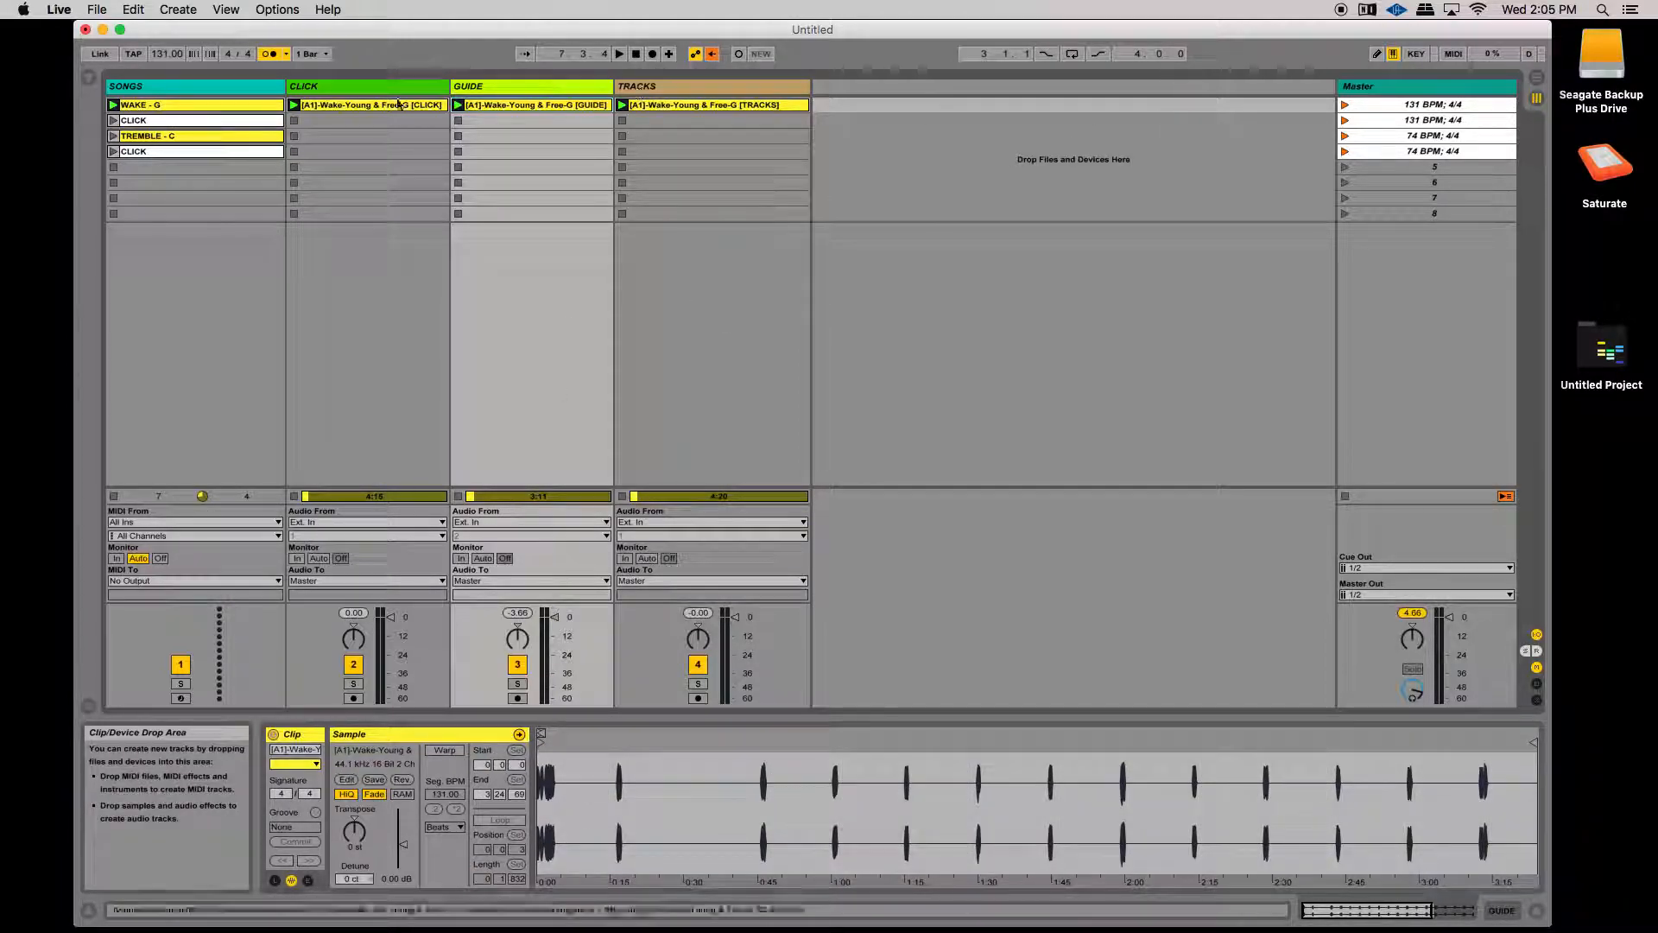
# Import CLICK [4-4].wav from the Saturate drive's Ableton Clicks folder into the second CLICK slot
pyautogui.click(322, 122)
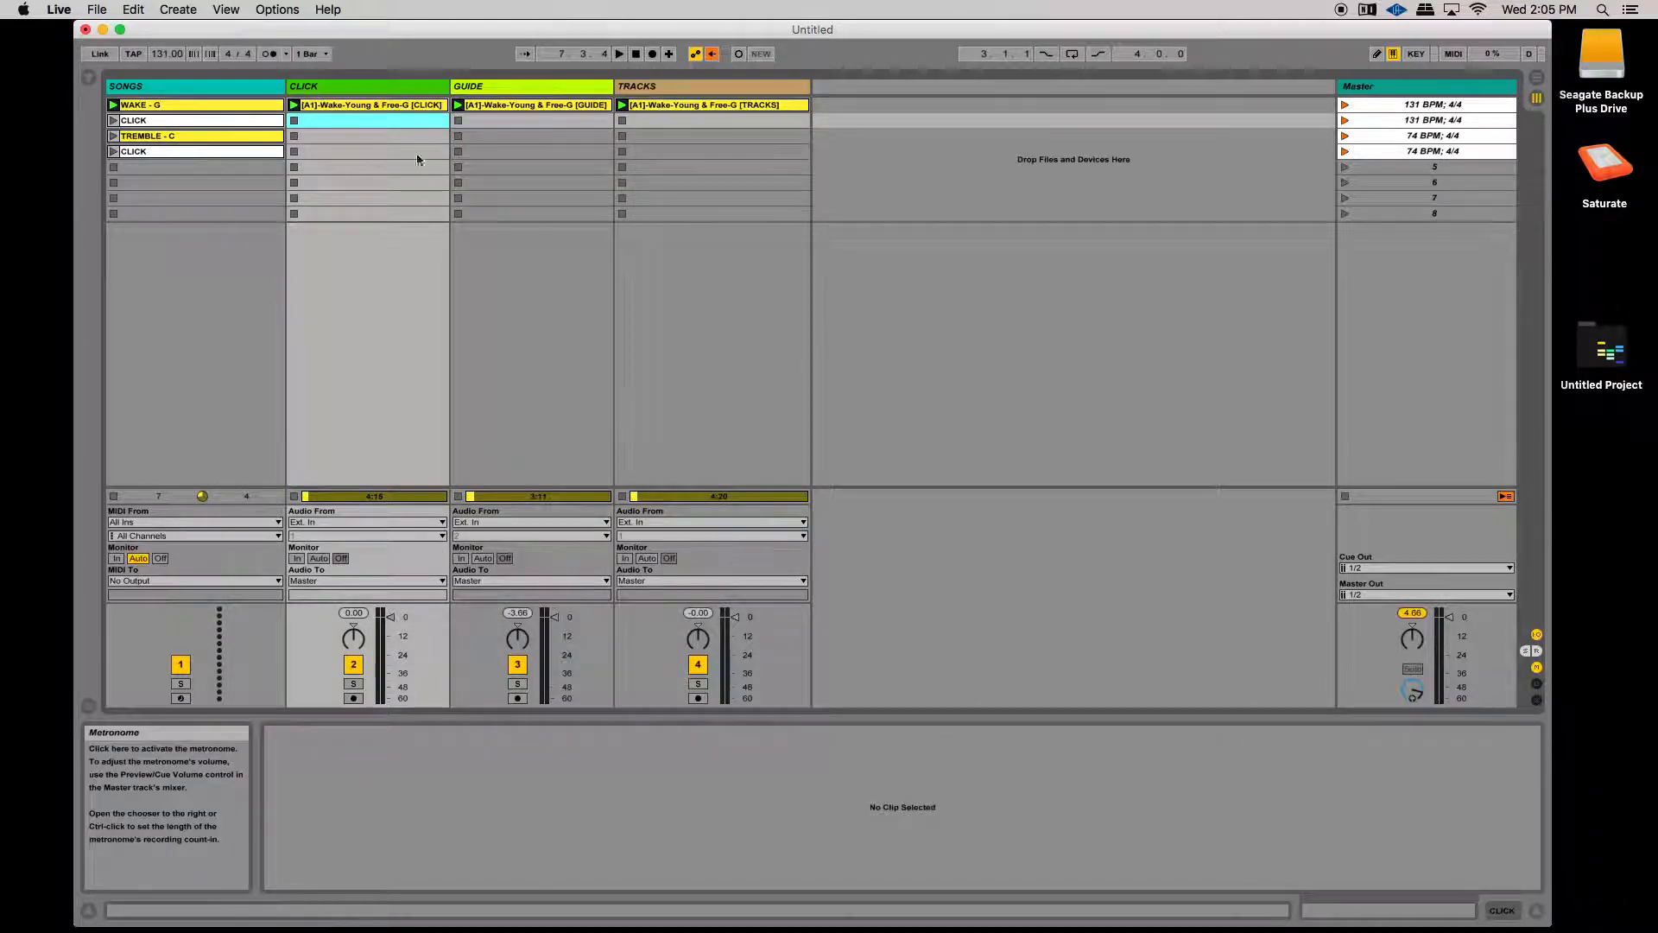
pyautogui.moveTo(1341, 907)
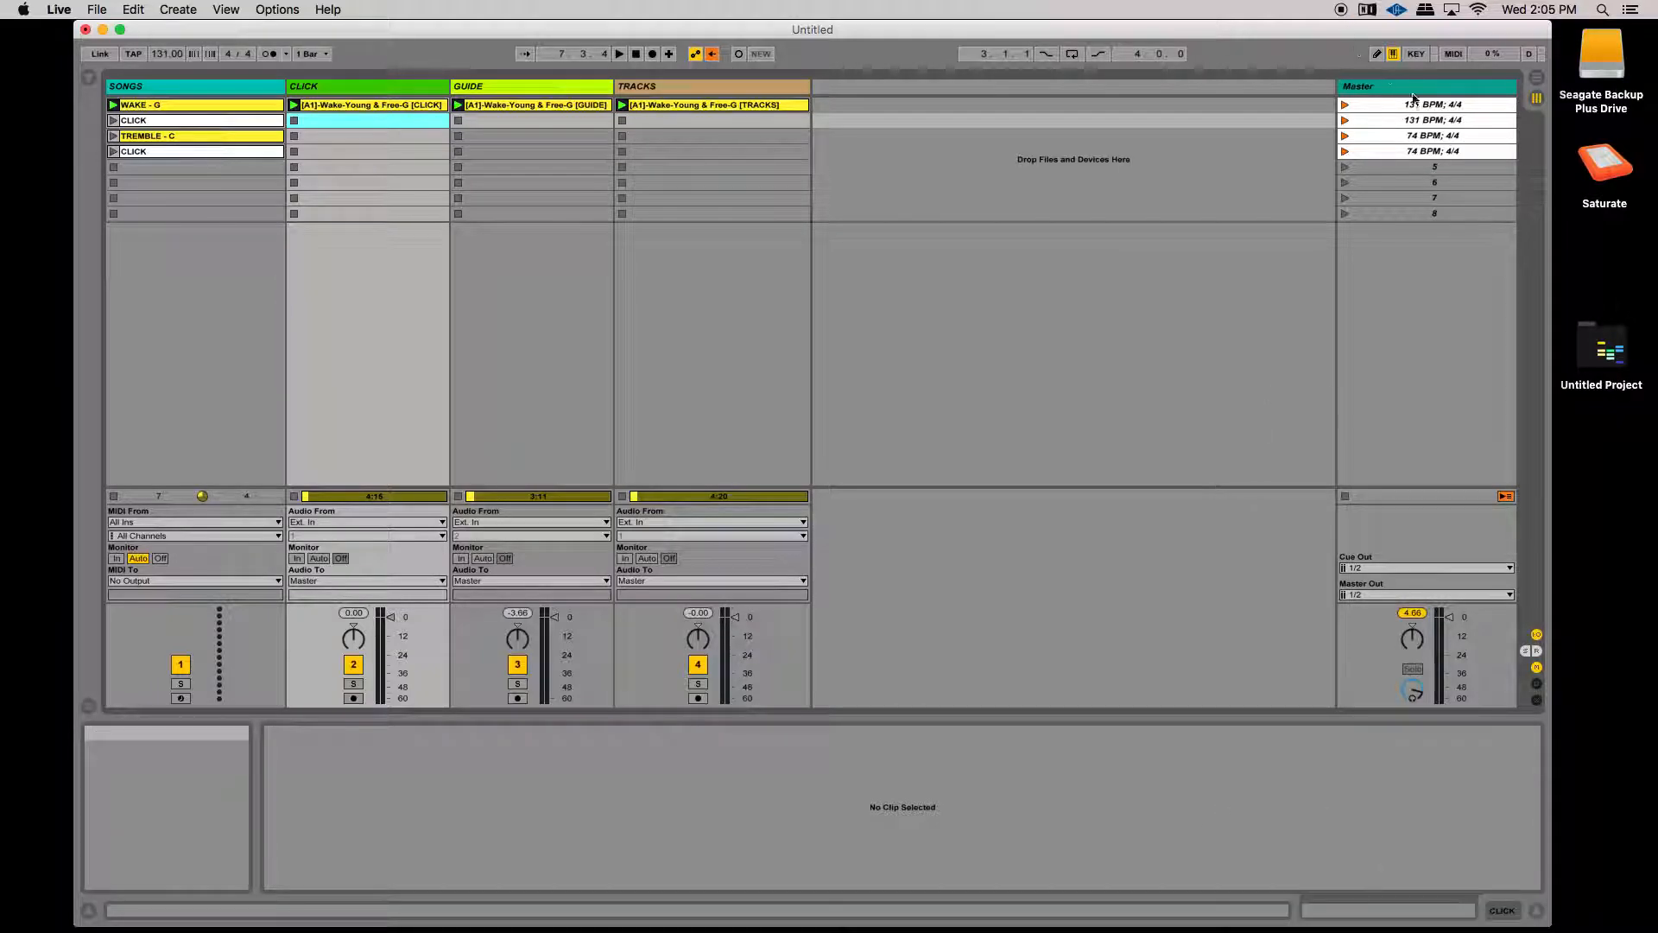
pyautogui.doubleClick(1612, 173)
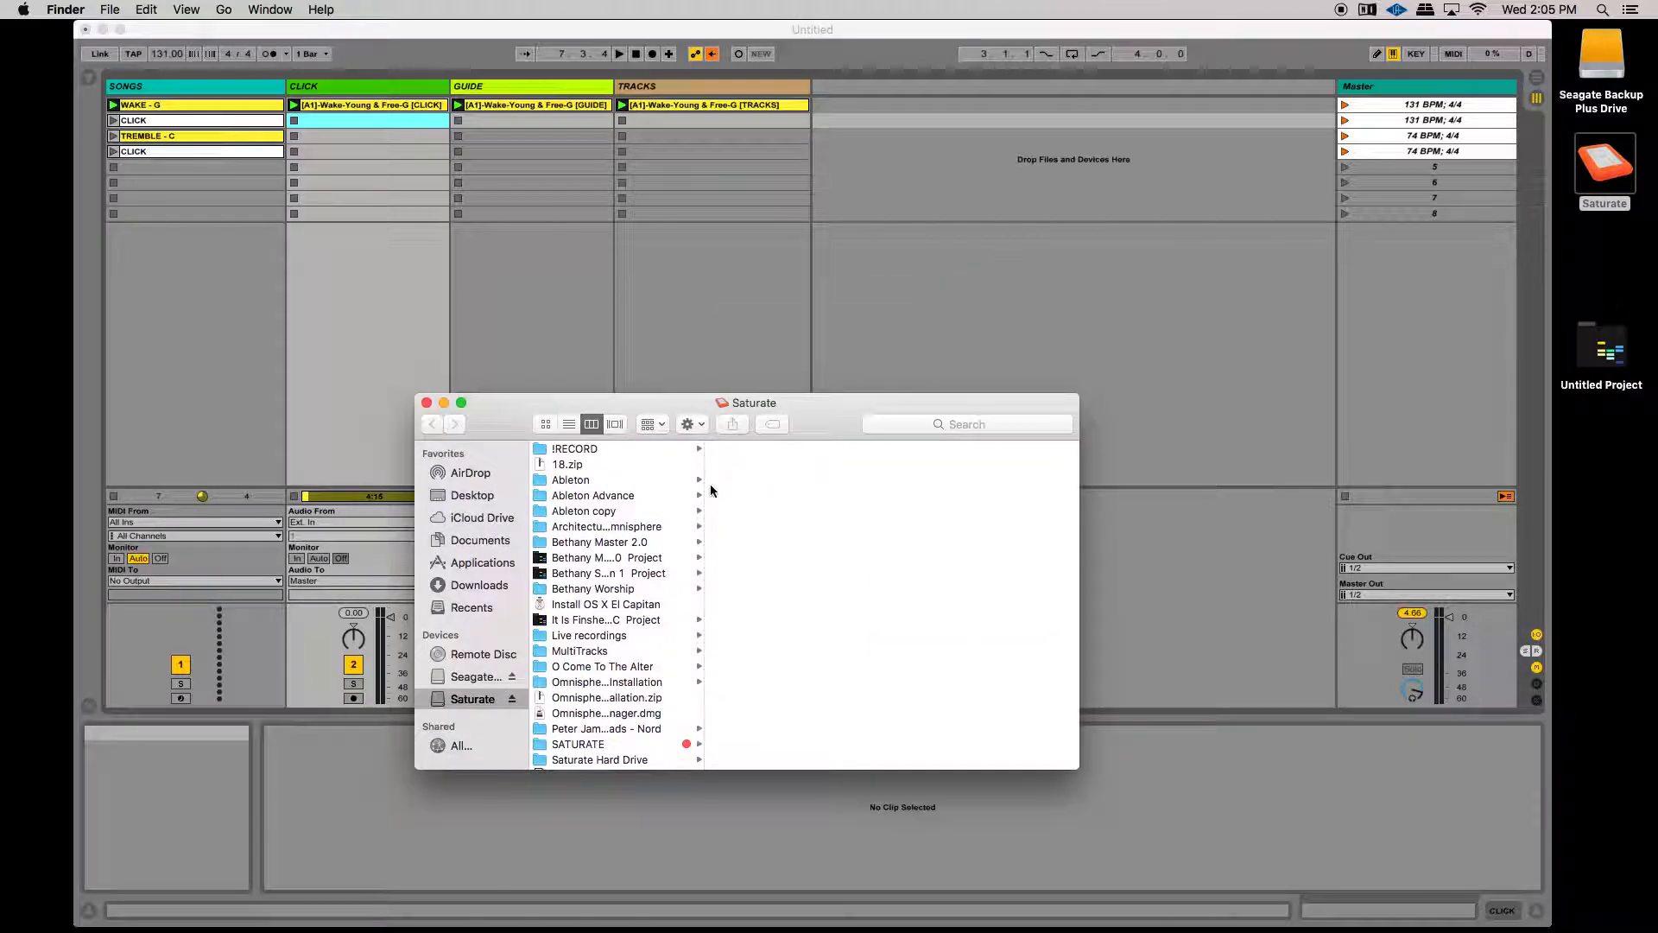
pyautogui.click(628, 481)
pyautogui.click(744, 464)
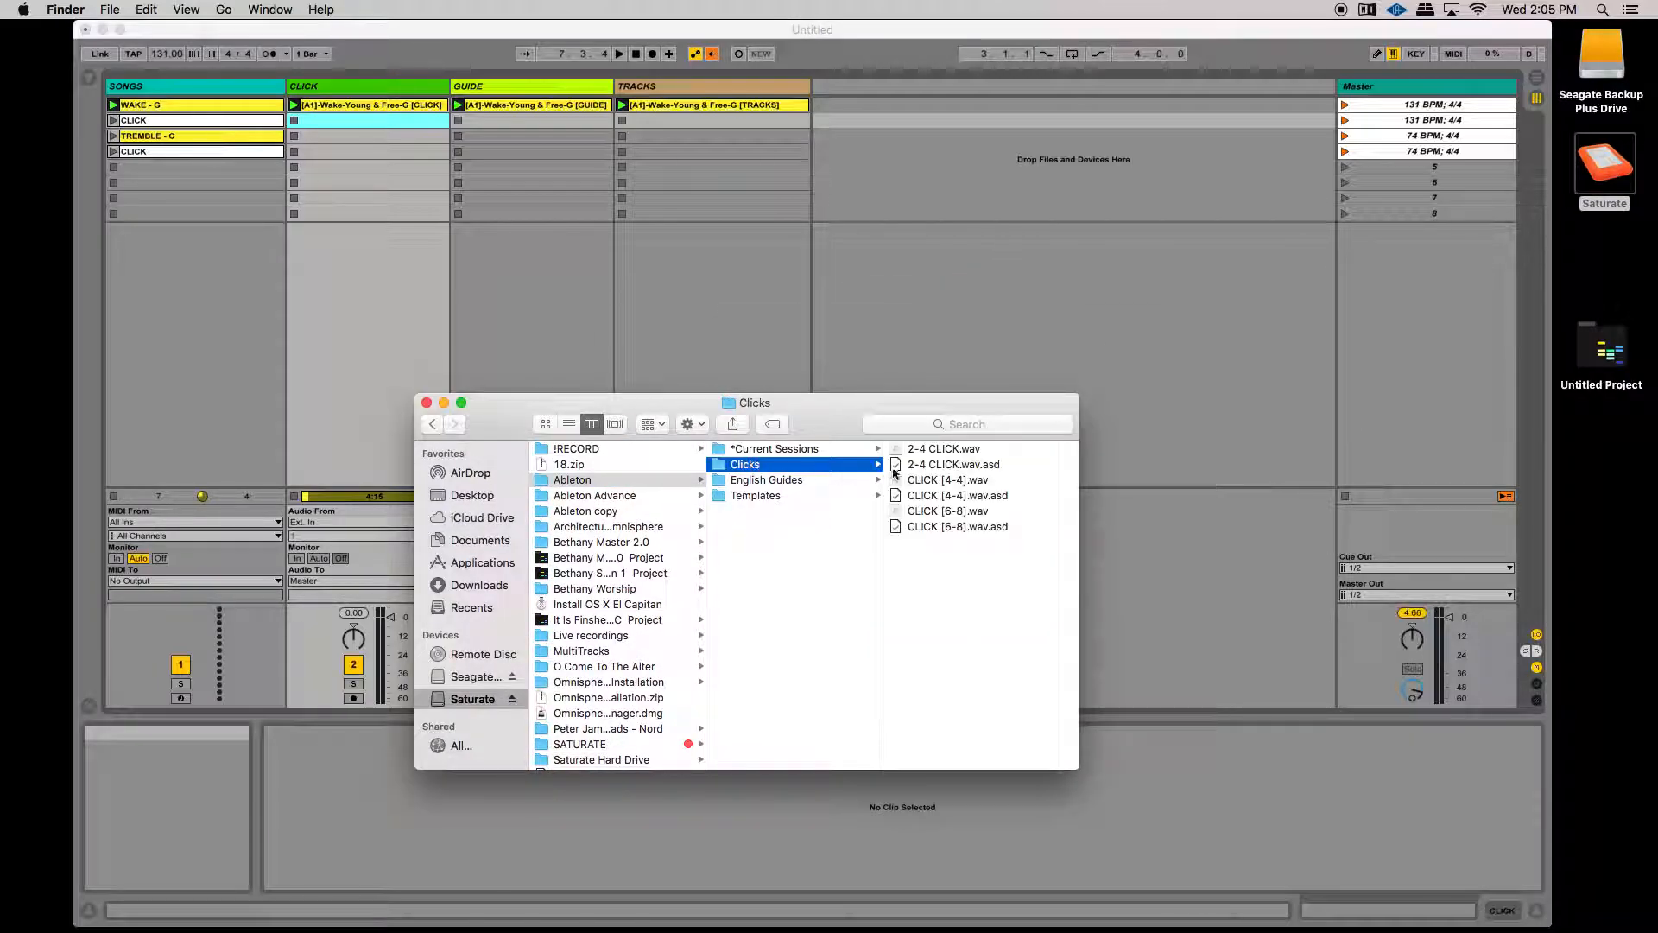
pyautogui.moveTo(974, 482); pyautogui.dragTo(400, 124)
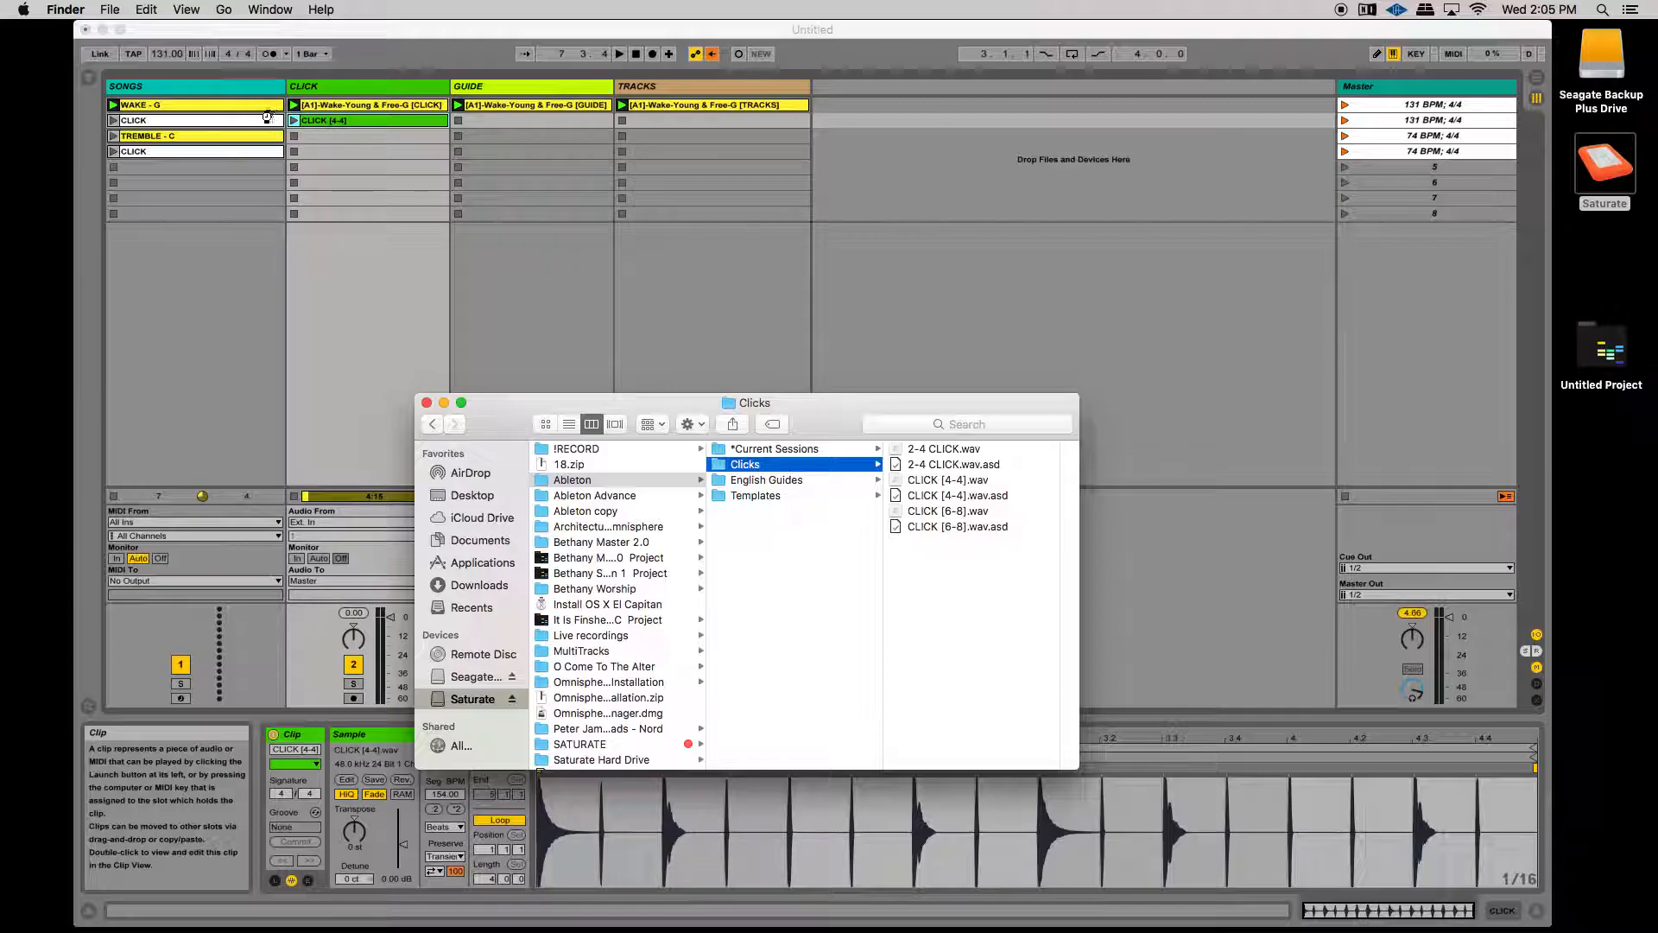
# Set the CLICK [4-4] clip's segment BPM to 77.00 and shorten its loop to end at bar 3
pyautogui.click(156, 120)
pyautogui.click(154, 125)
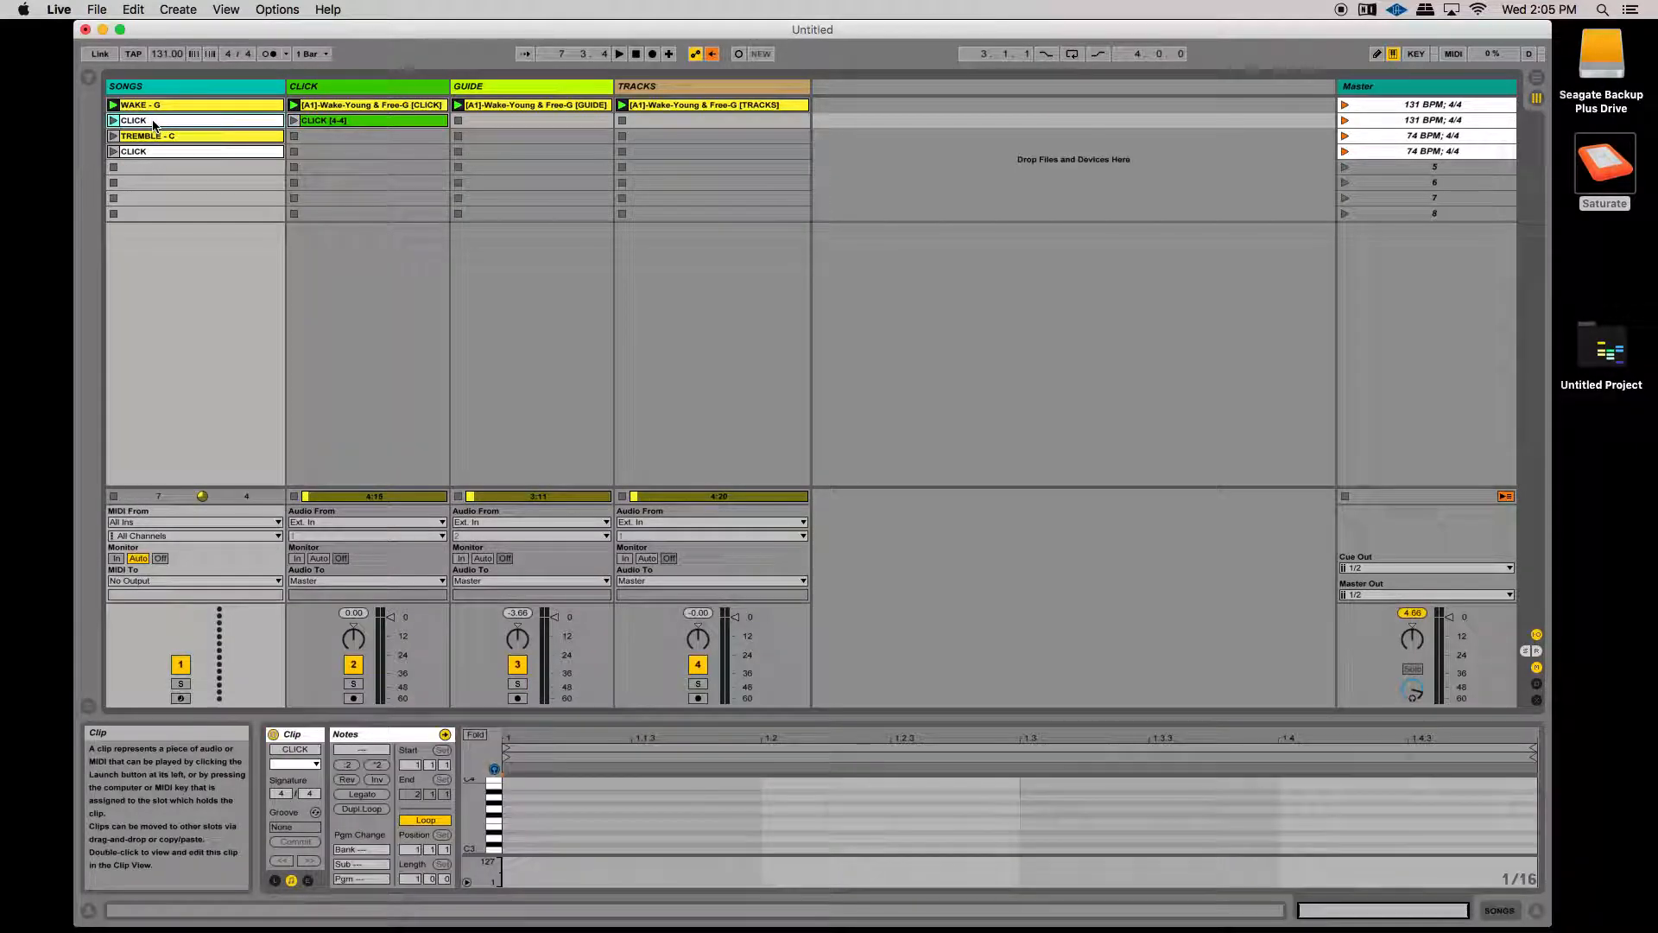
pyautogui.click(334, 123)
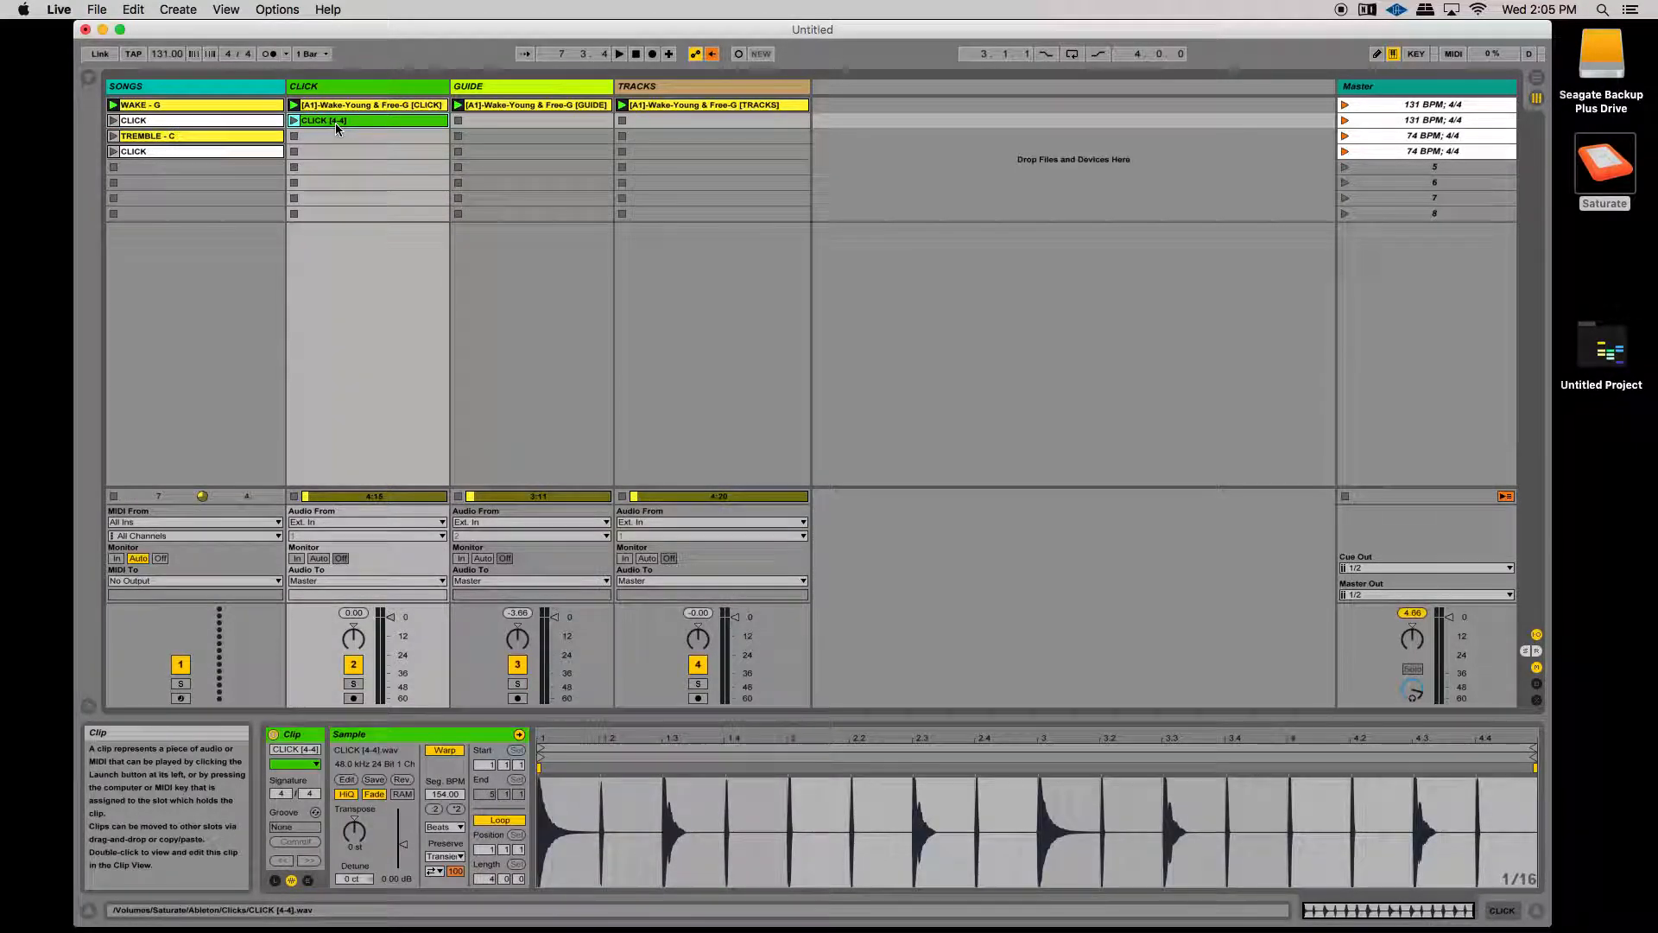
pyautogui.rightClick(335, 123)
pyautogui.click(518, 422)
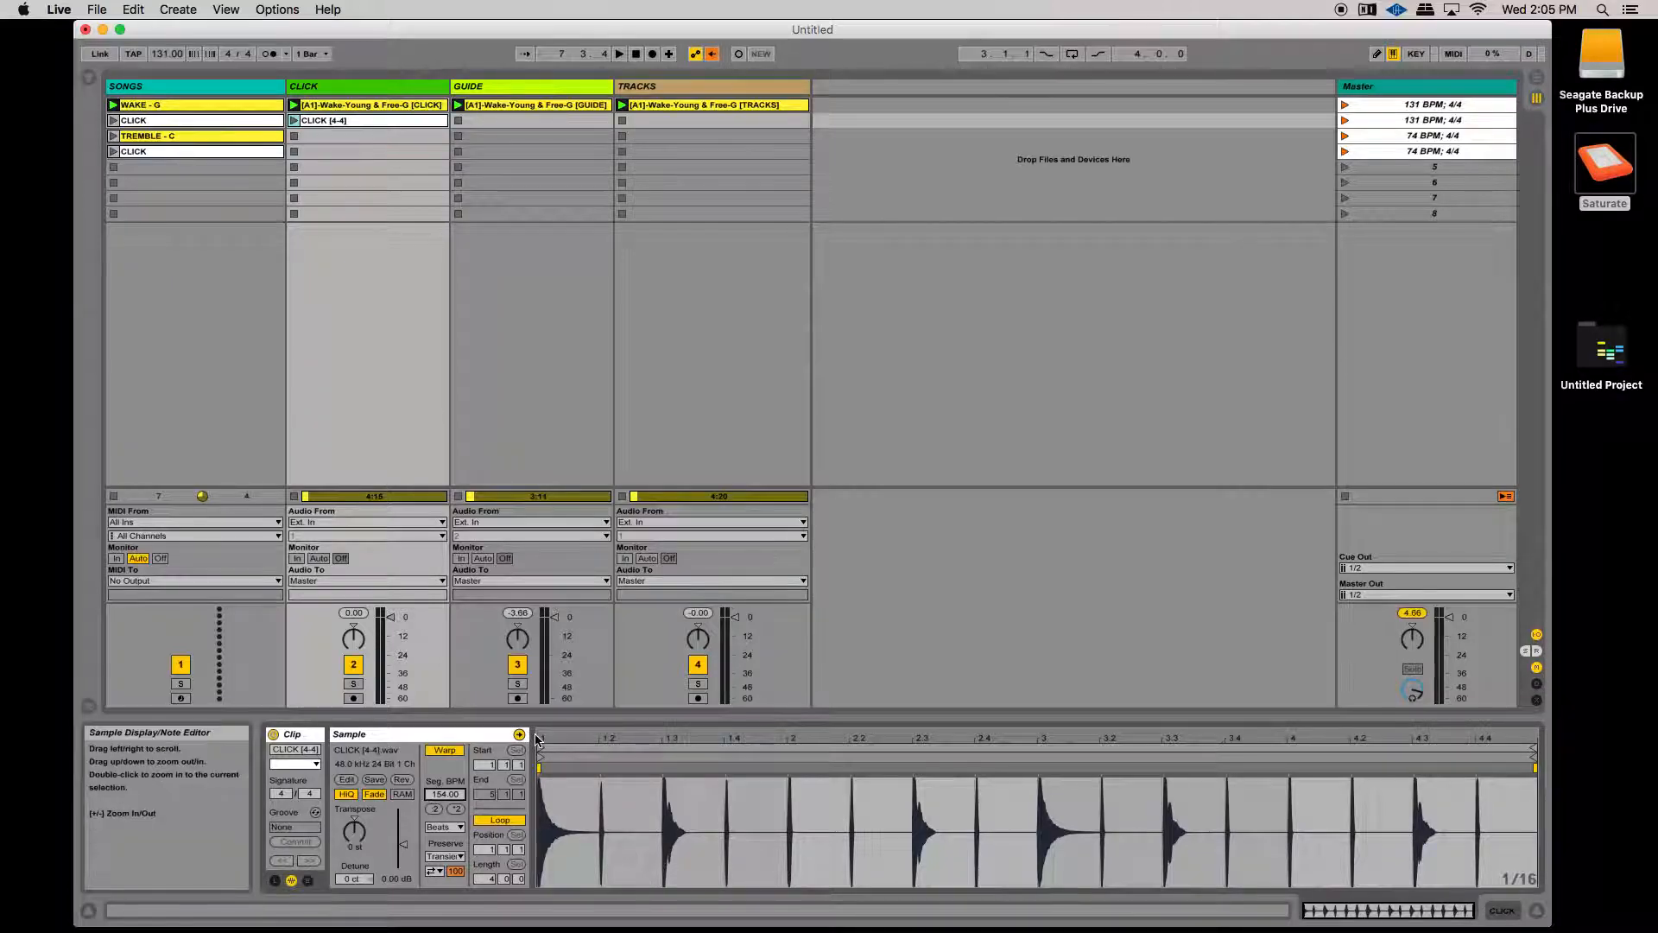
pyautogui.press('Return')
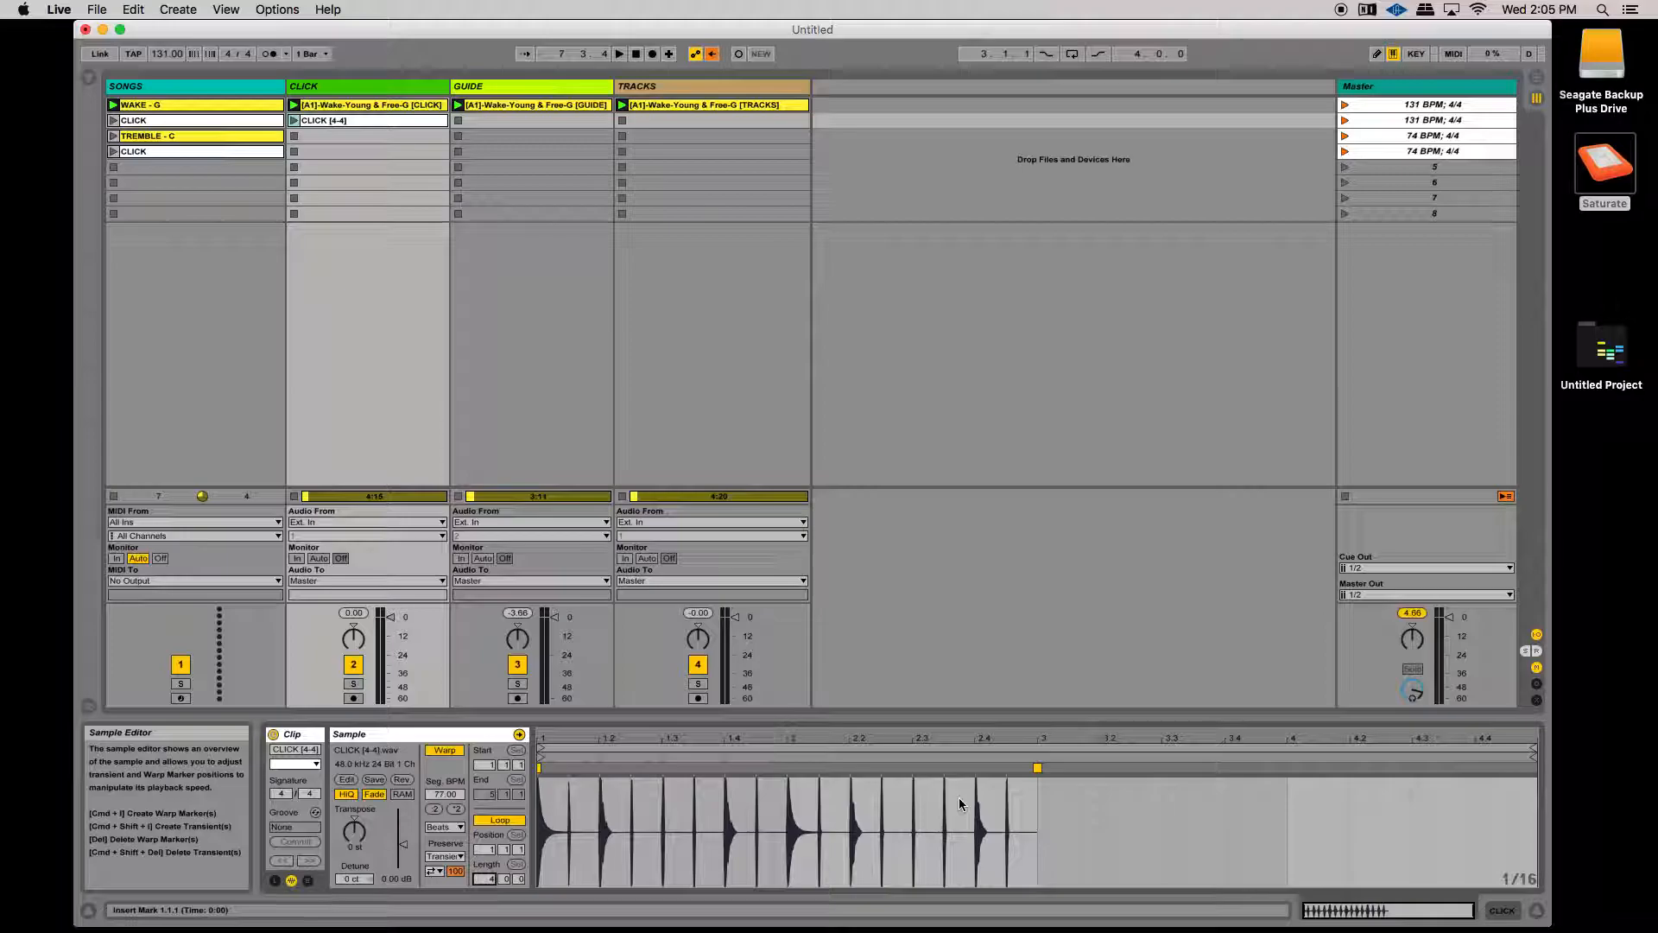
pyautogui.press('Return')
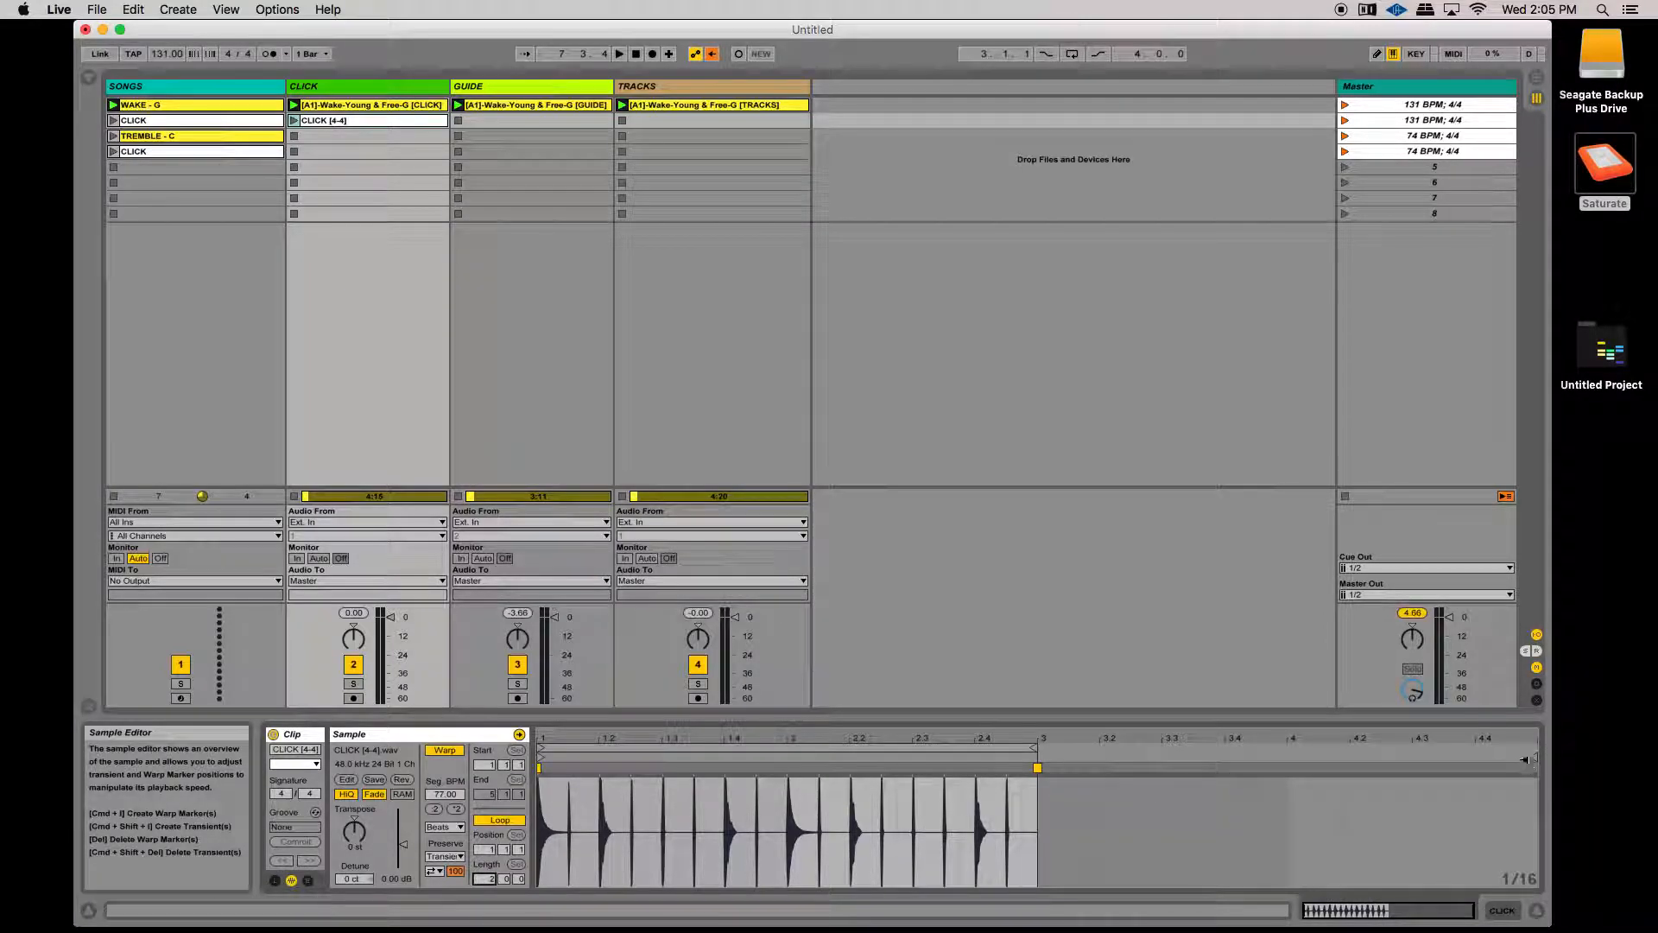
pyautogui.moveTo(1534, 758); pyautogui.dragTo(1034, 760)
# Launch the second and first scenes alternately to audition the click and song clips
pyautogui.click(295, 121)
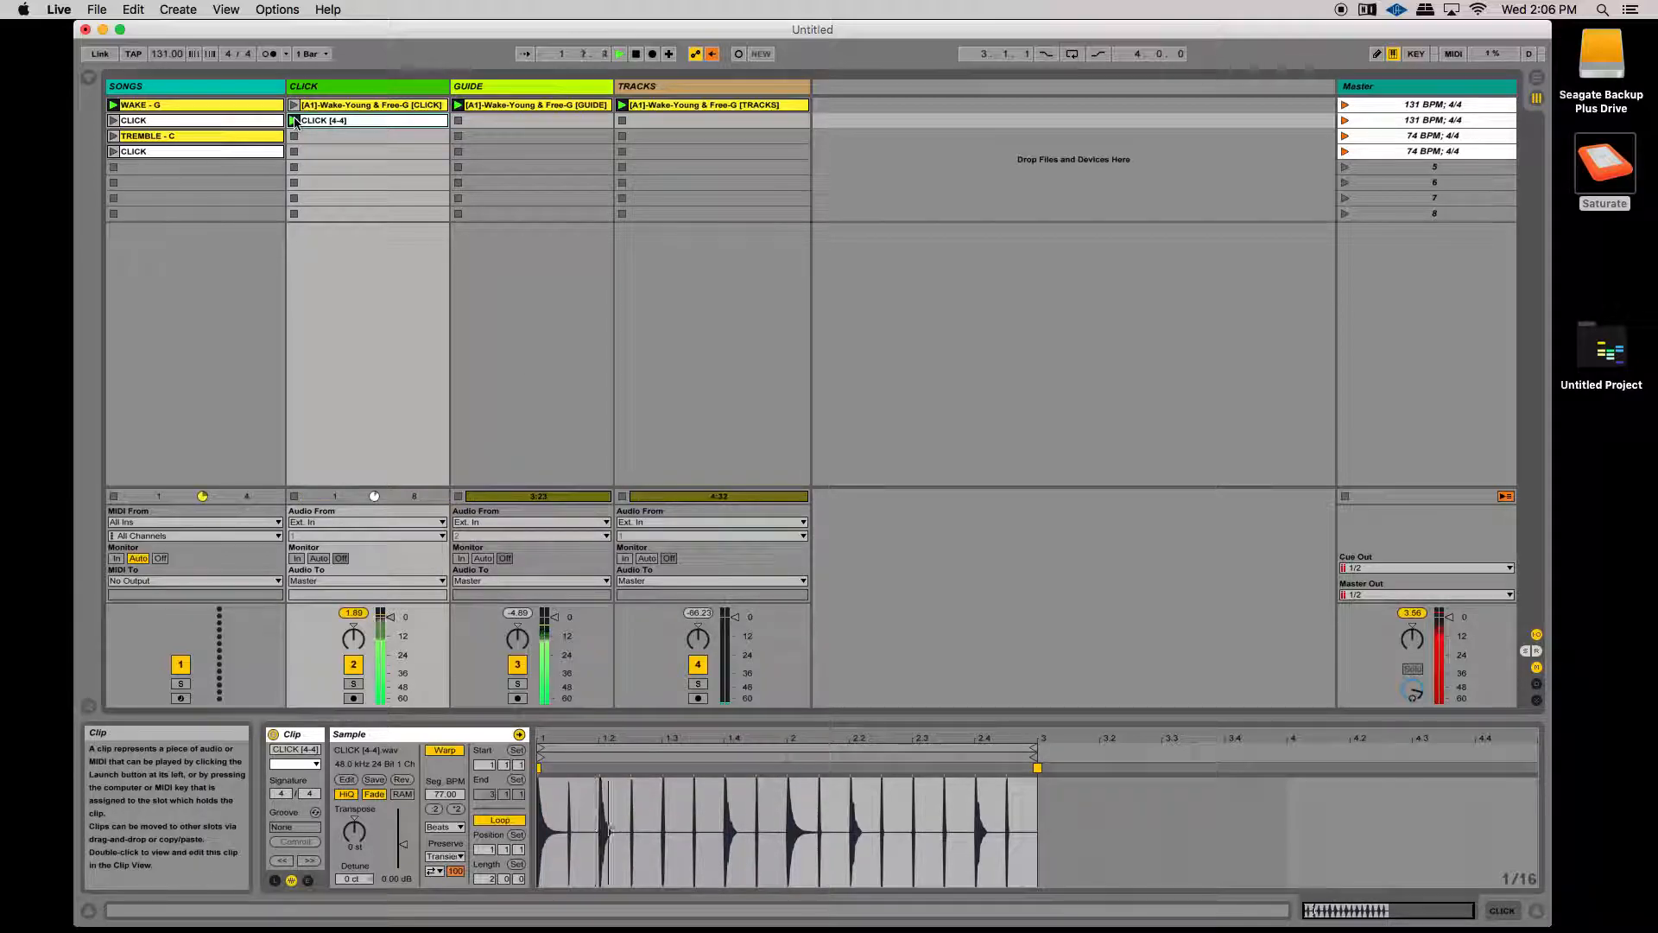
pyautogui.click(1346, 122)
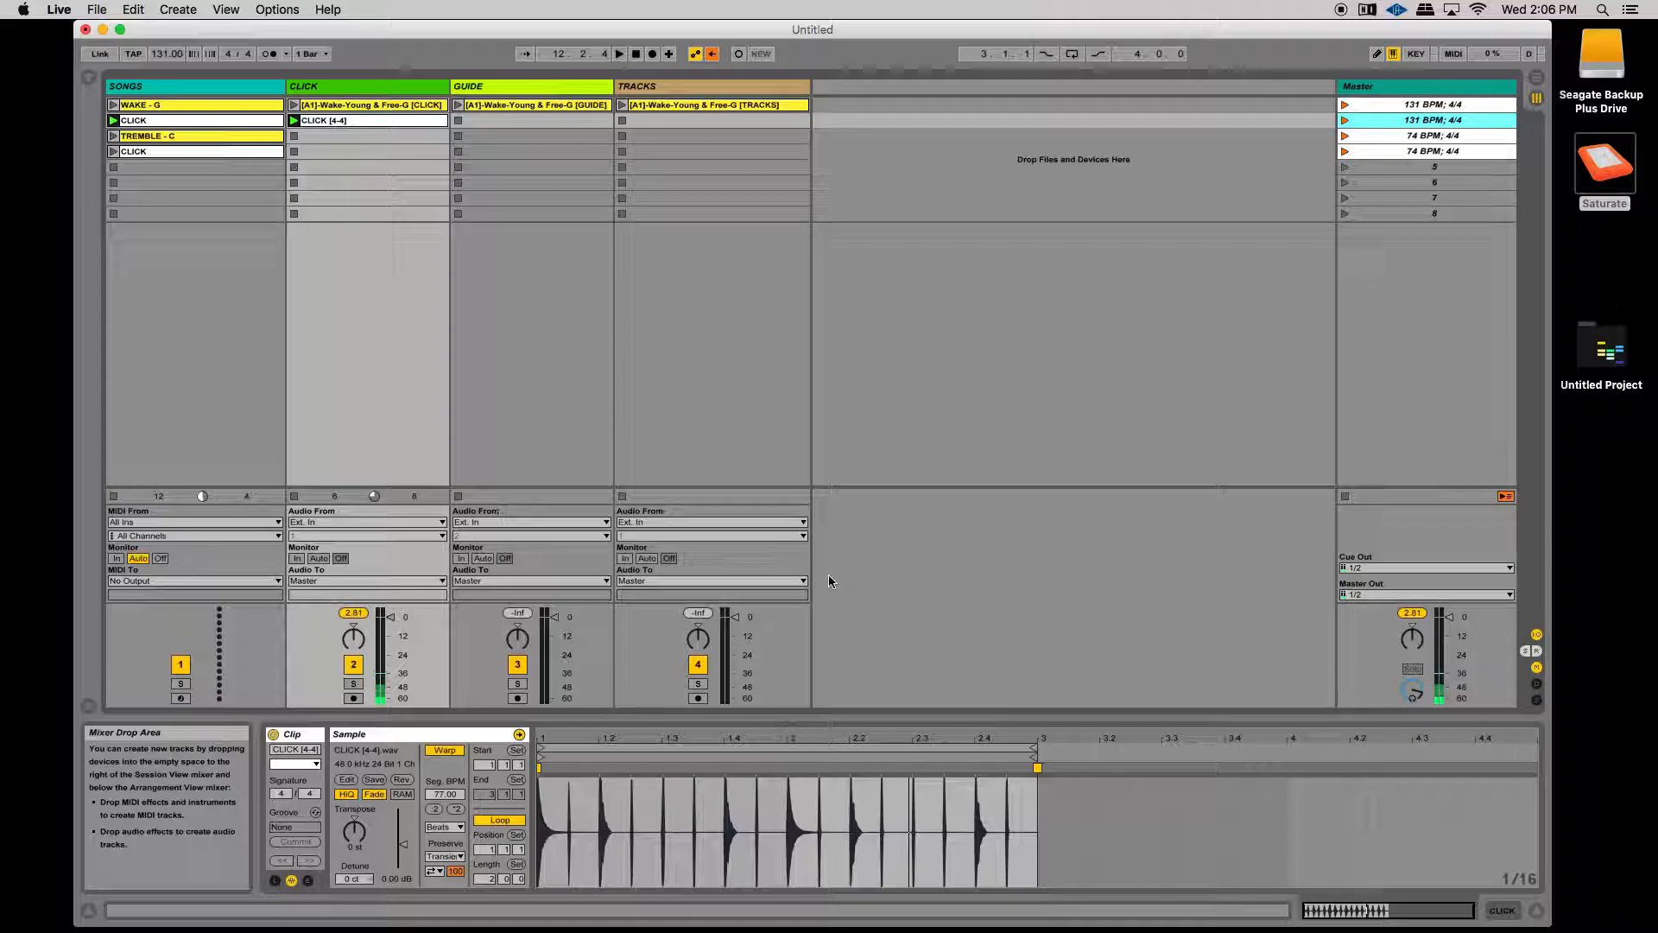
pyautogui.click(502, 126)
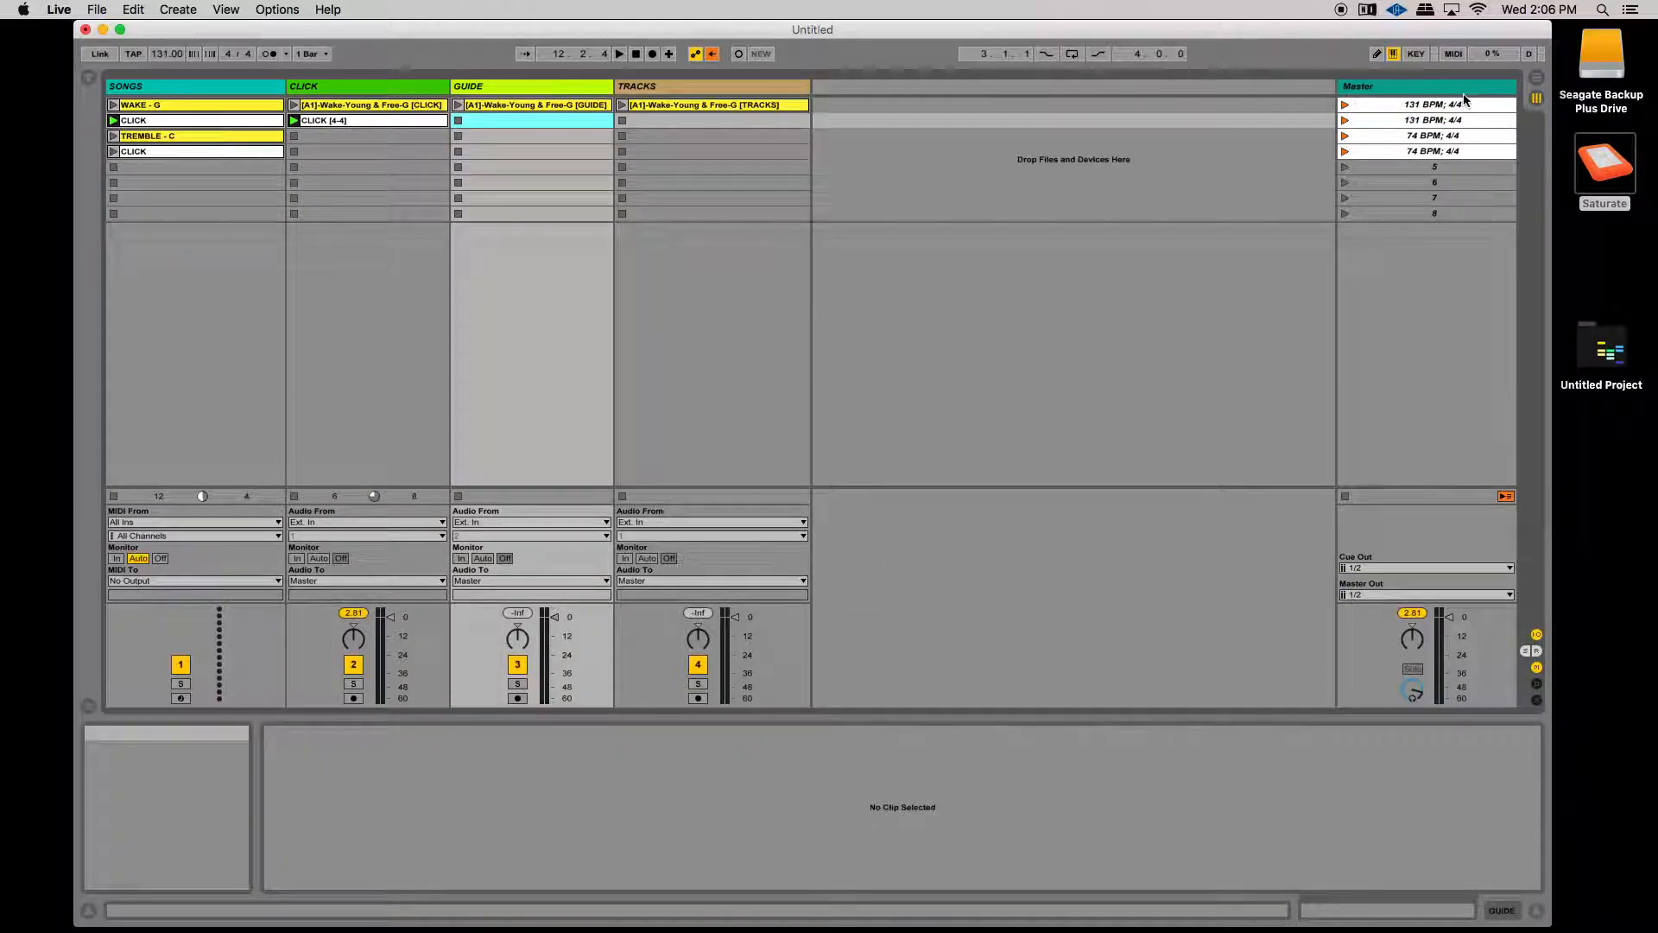
pyautogui.click(1463, 101)
pyautogui.click(1345, 105)
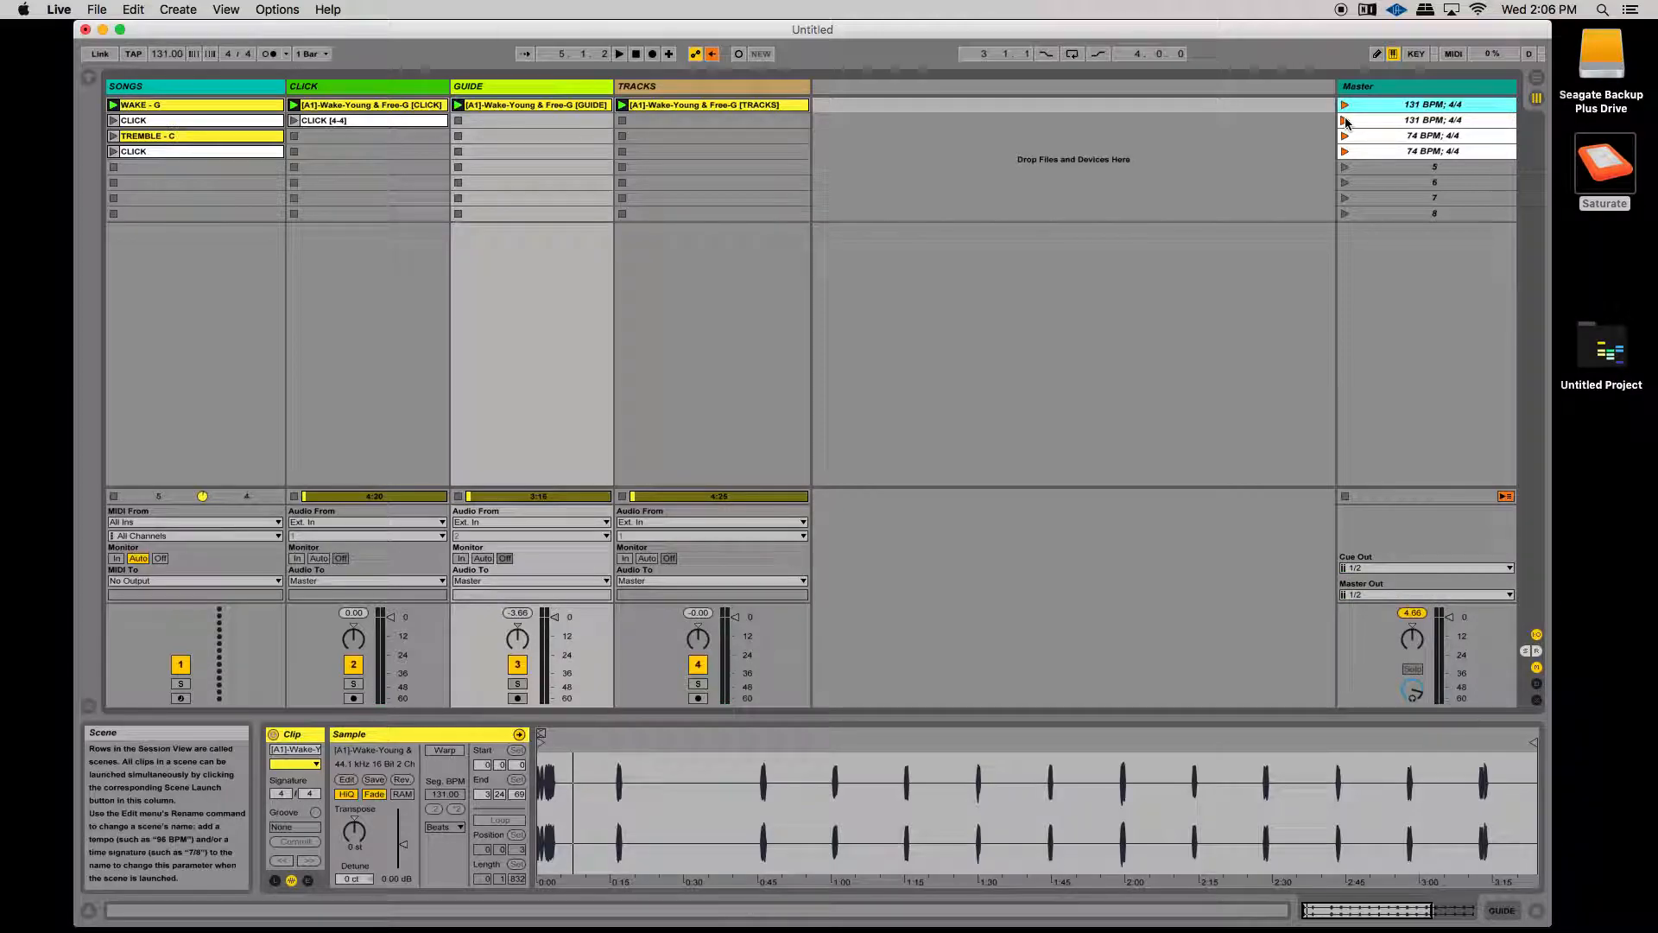
pyautogui.click(1345, 120)
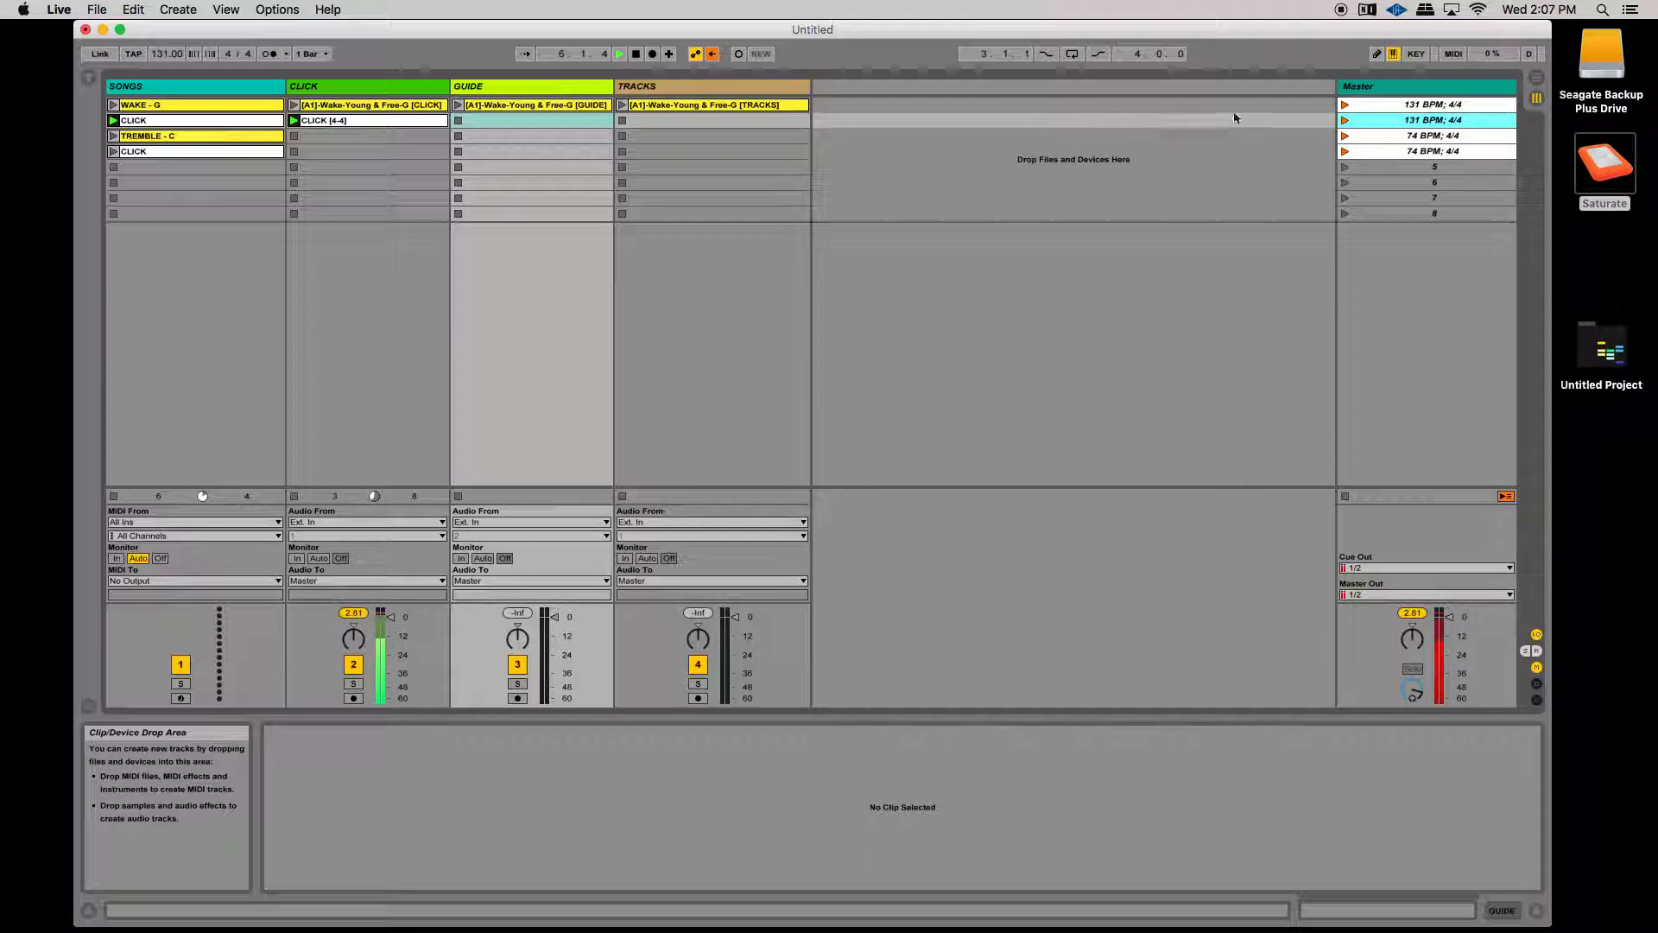
pyautogui.click(1344, 105)
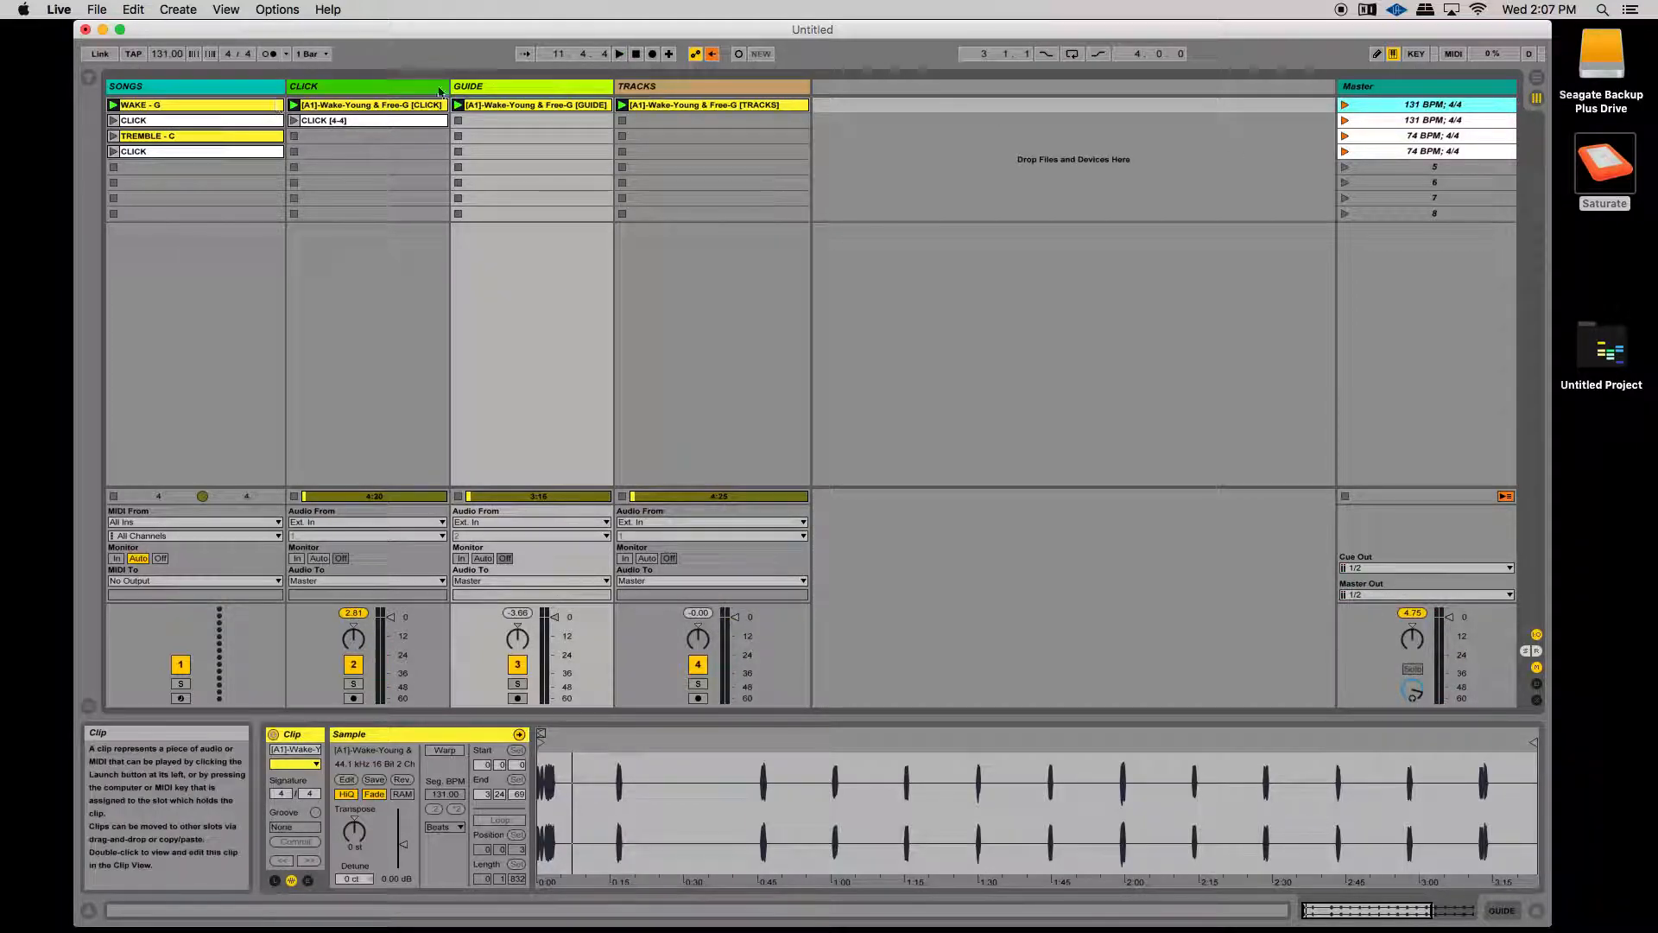
# Set the global launch quantization to 1/2
pyautogui.click(1414, 124)
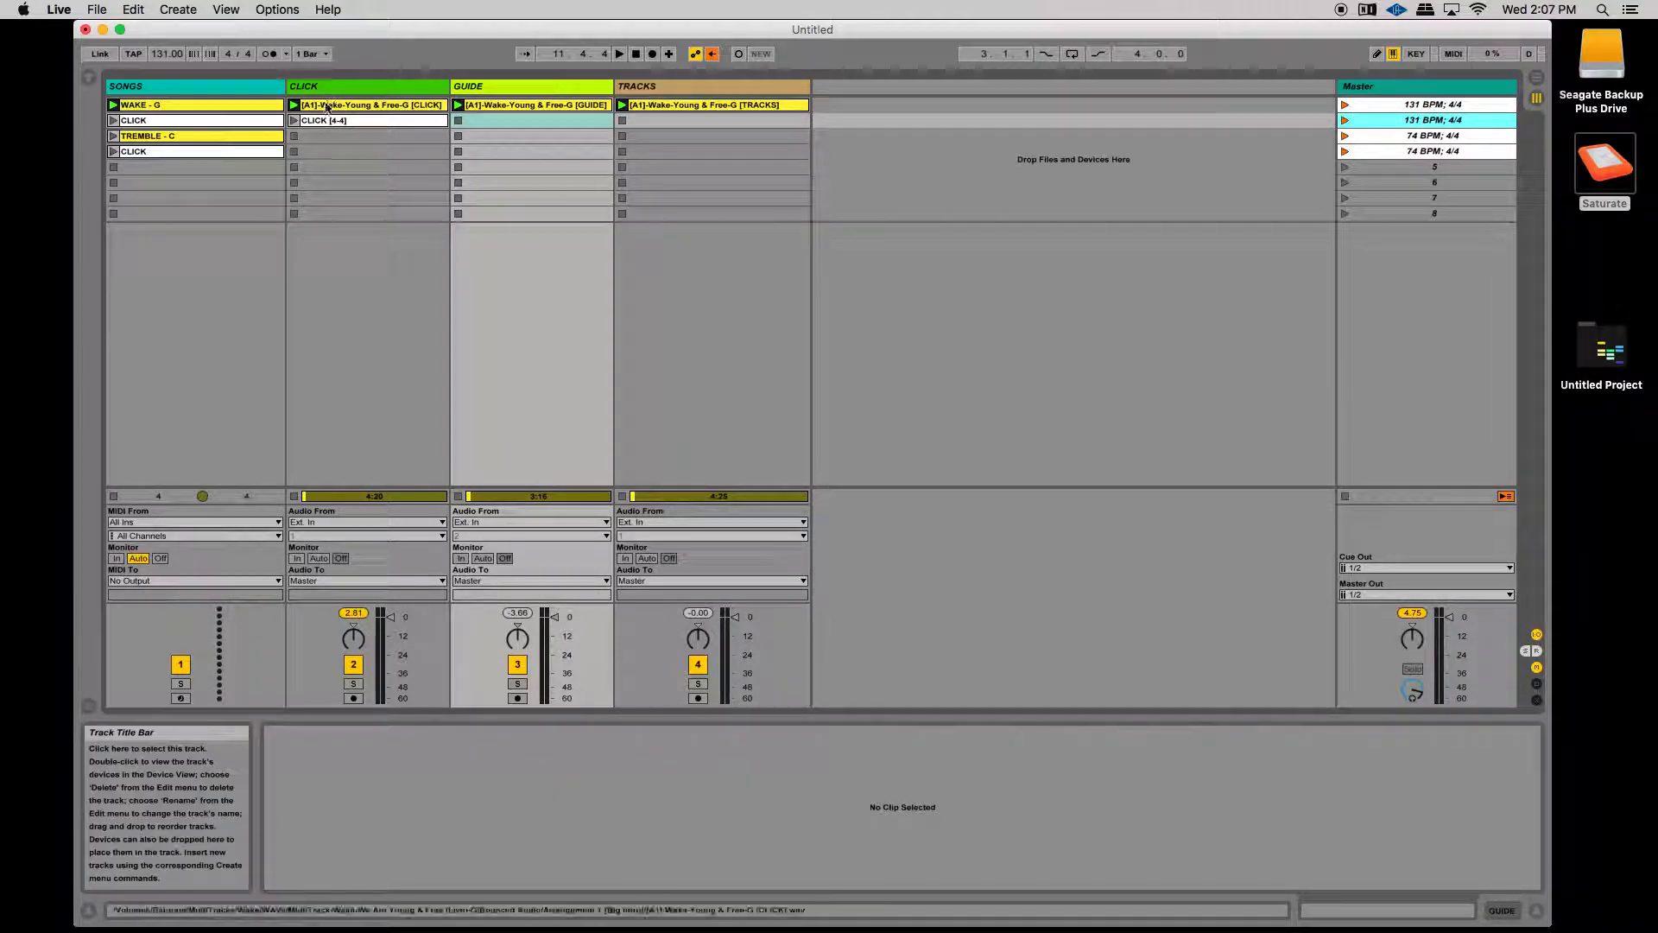
pyautogui.click(313, 54)
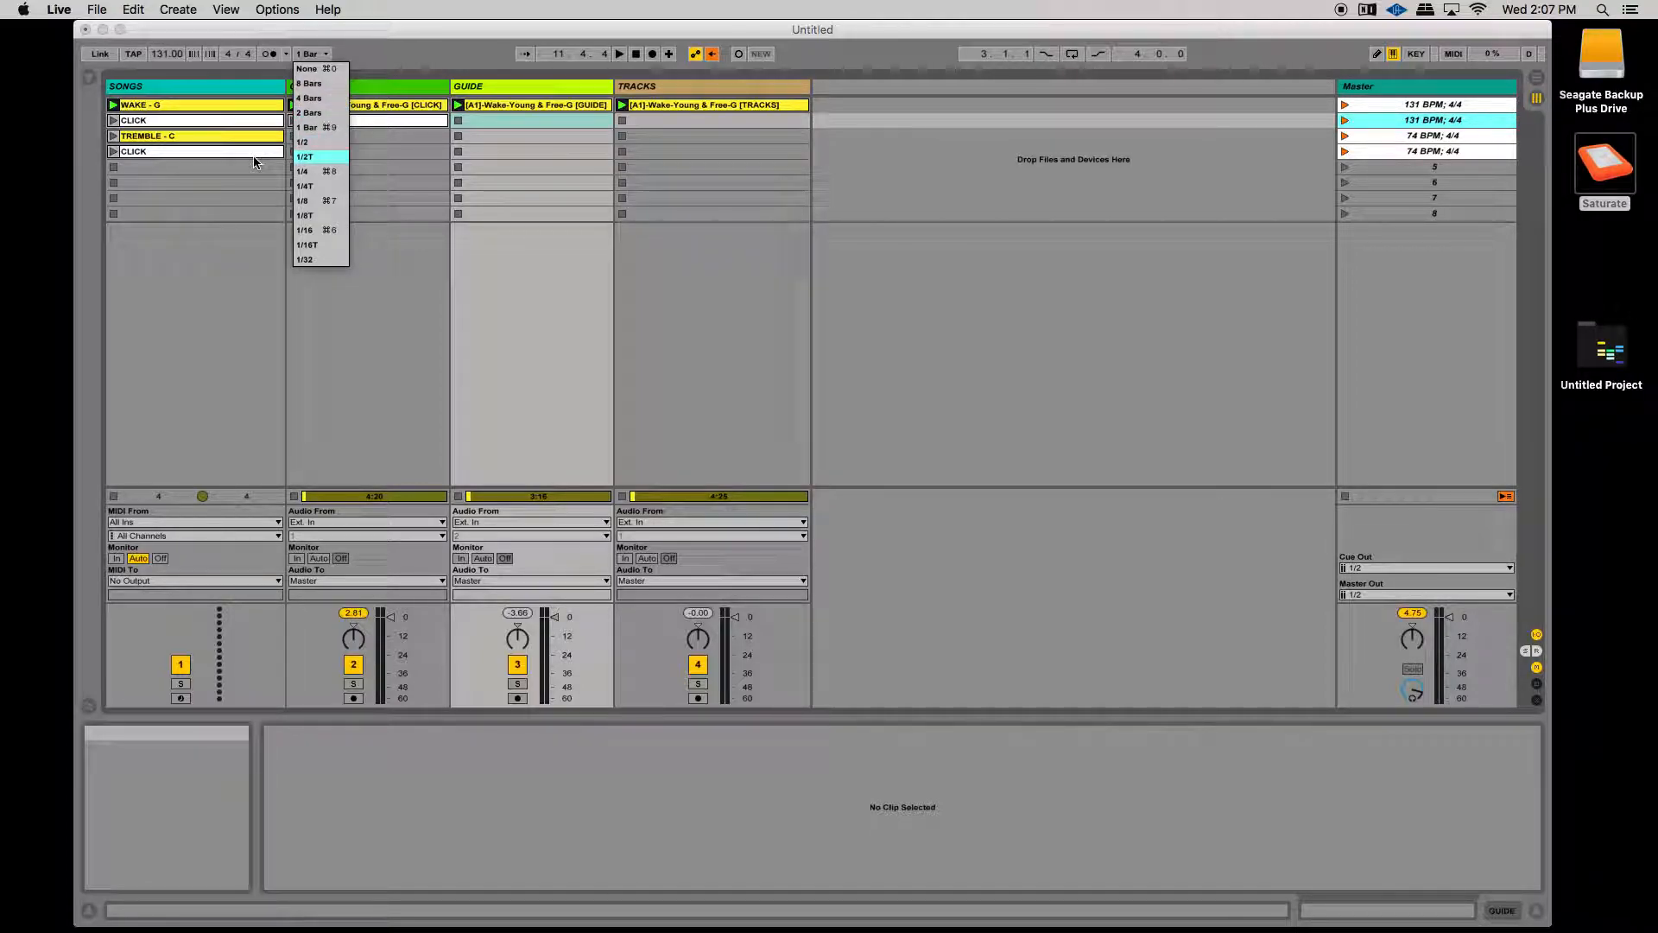
pyautogui.click(324, 143)
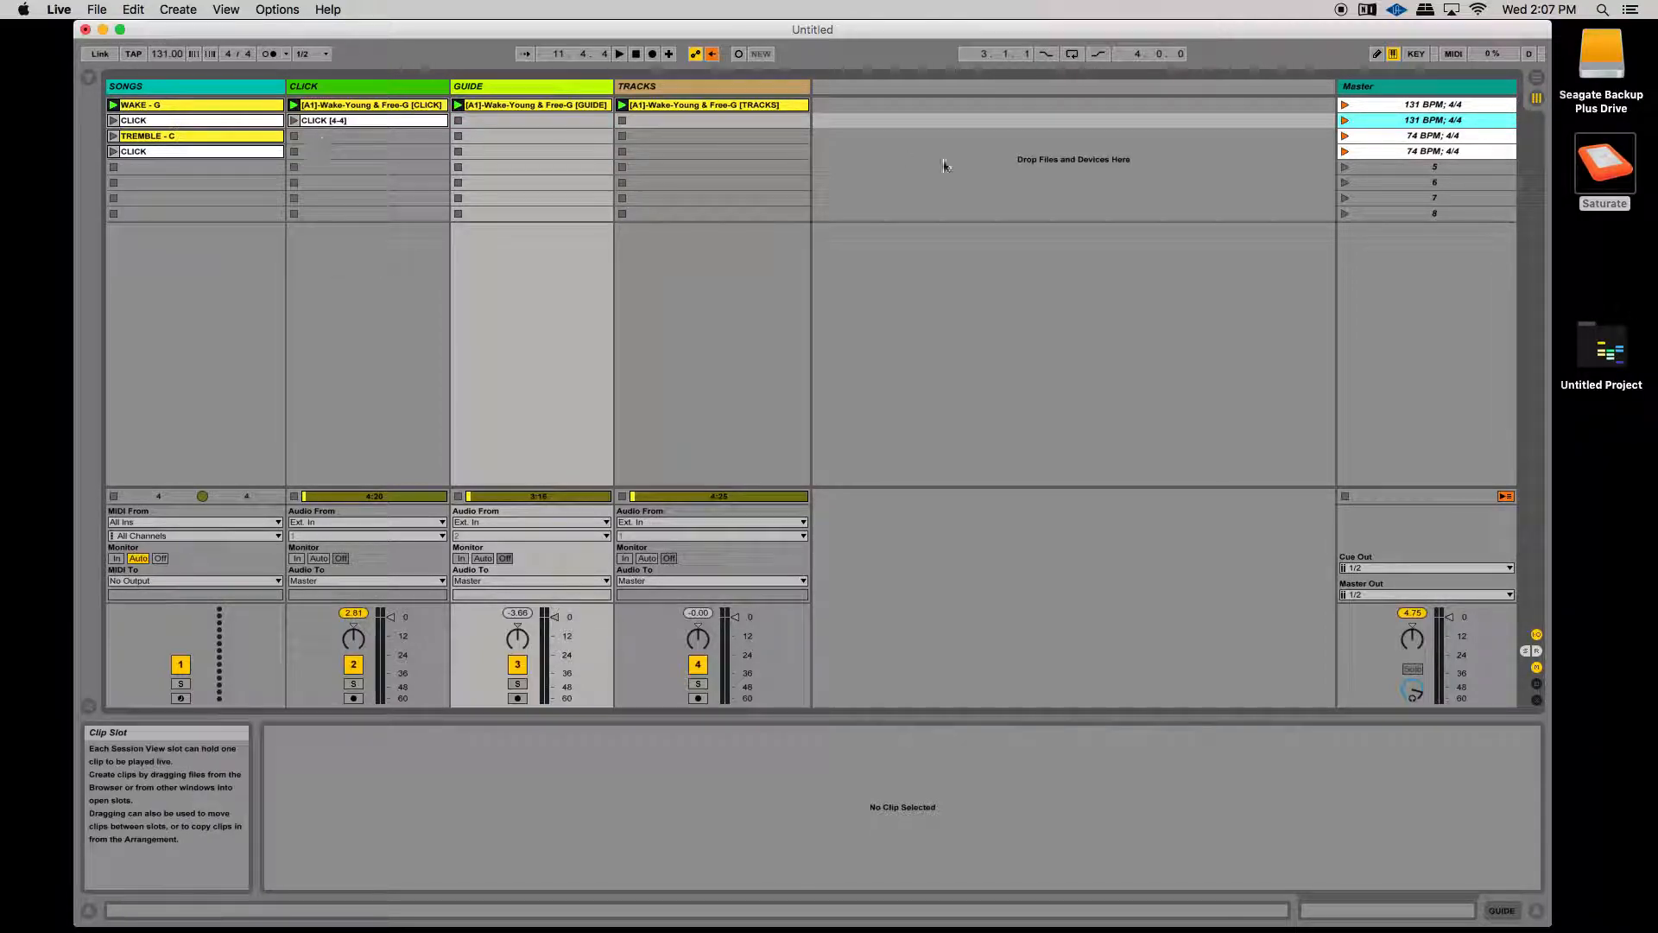
# Launch the second and first scenes, then set the global launch quantization back to 1 Bar
pyautogui.click(1344, 120)
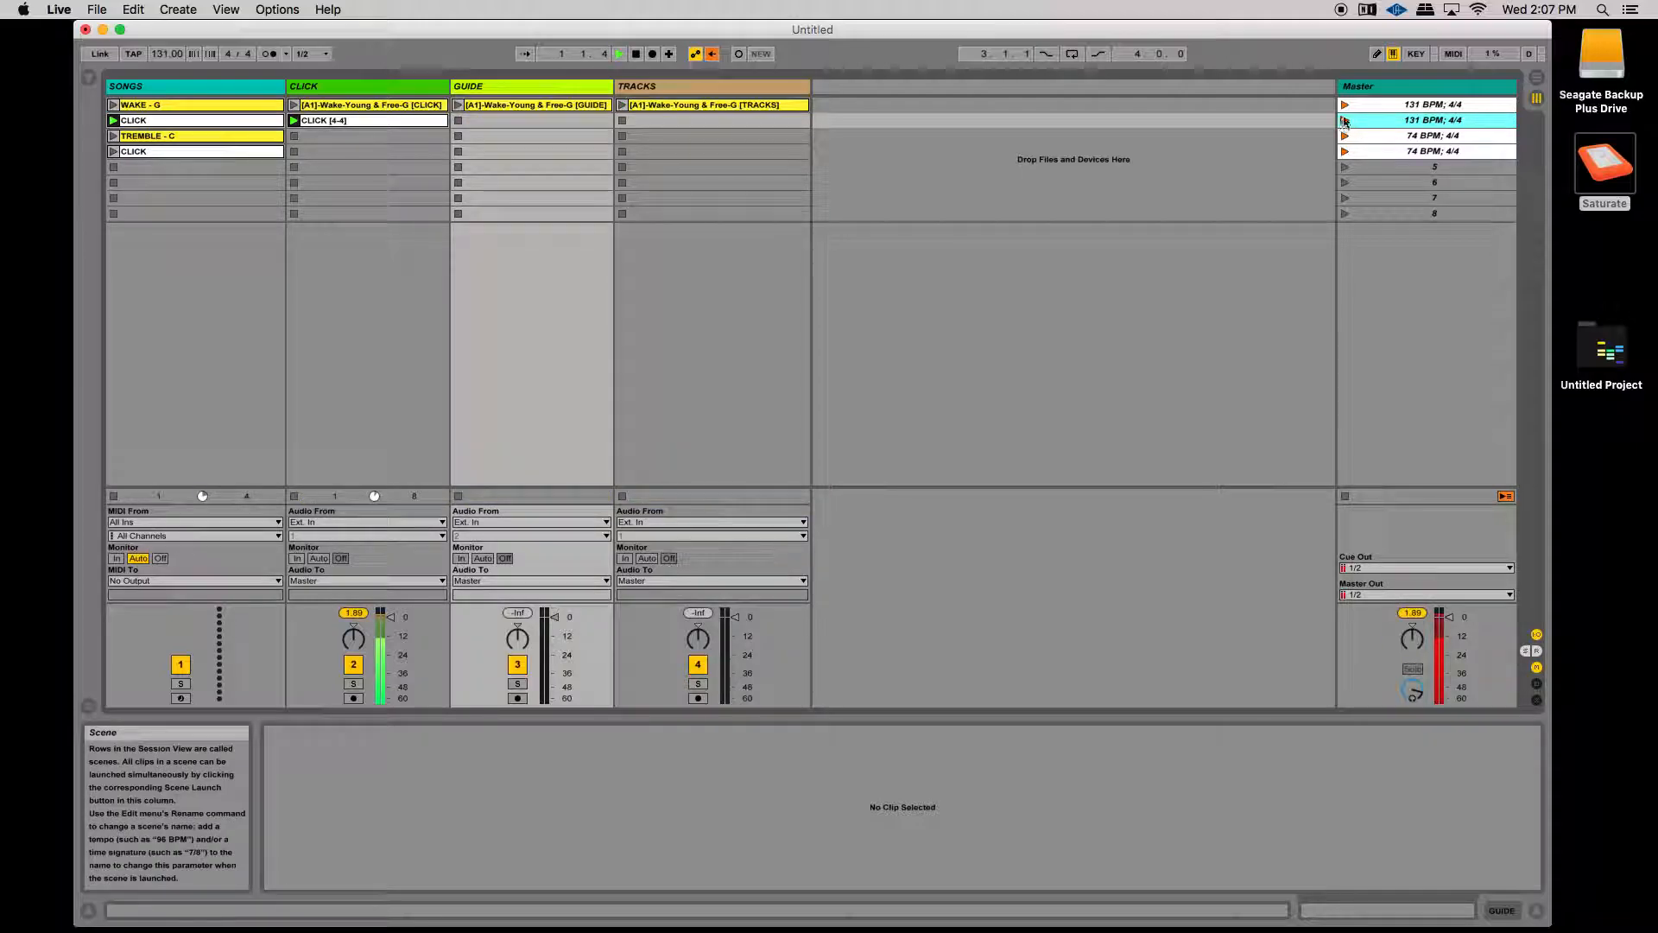
pyautogui.click(1345, 105)
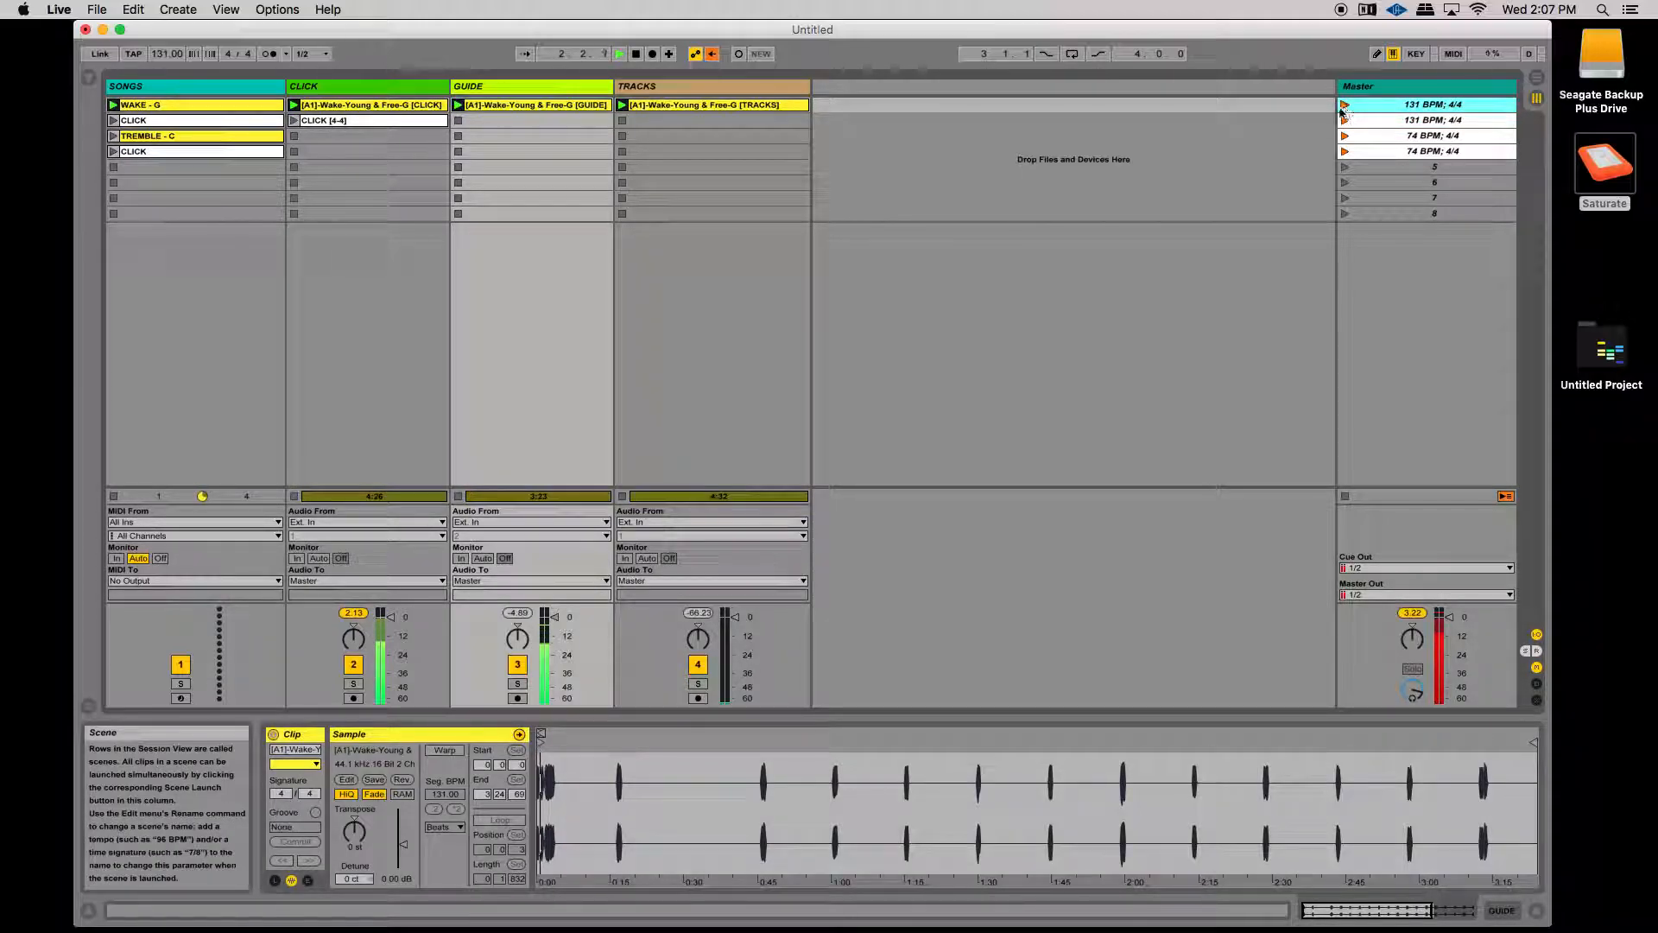
pyautogui.click(311, 53)
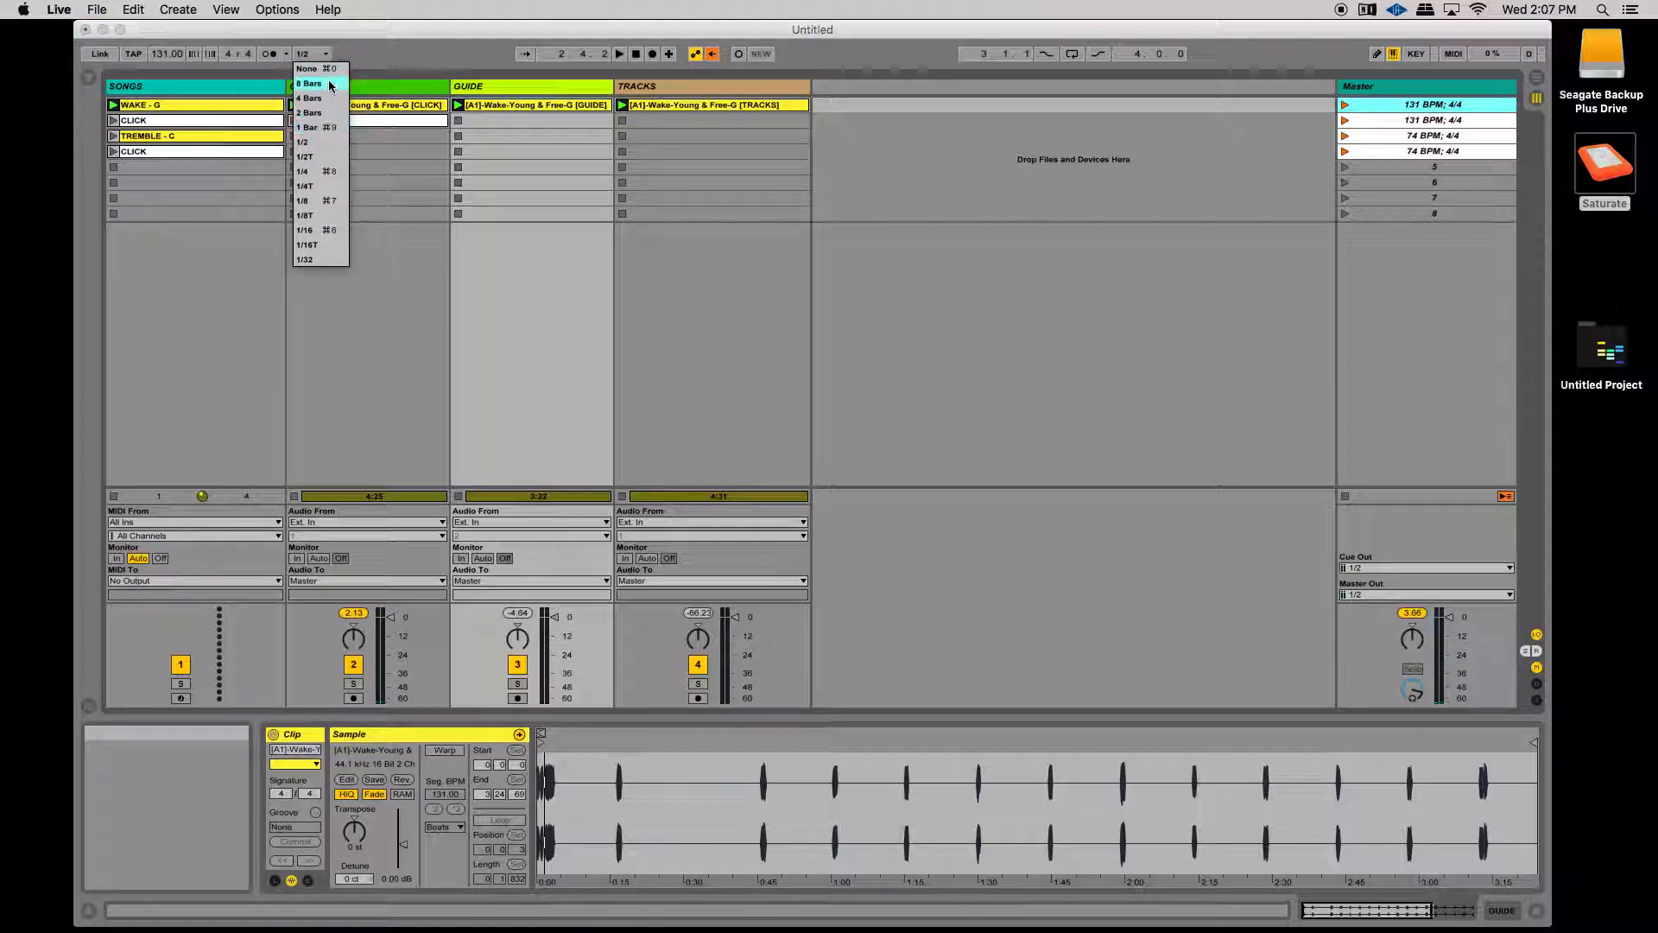
pyautogui.click(328, 128)
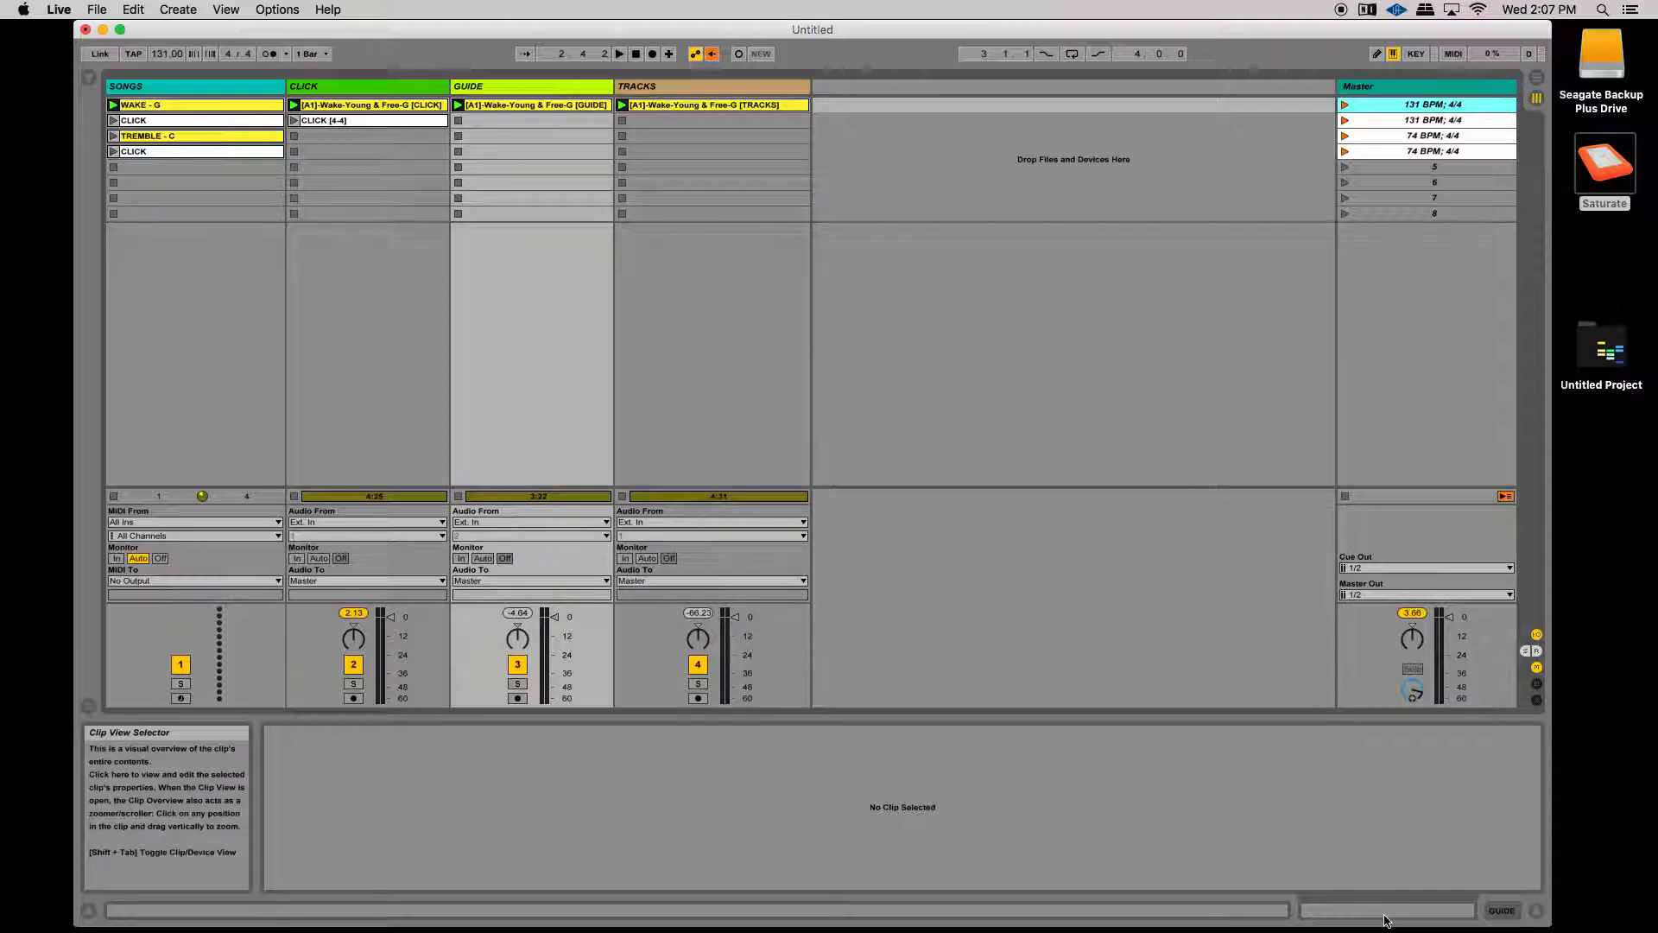
# Import Tremble - C [CLICK].wav from the Saturate drive's Tremble Wonder-C Bounced Audio folder into the third CLICK slot
pyautogui.moveTo(1370, 930)
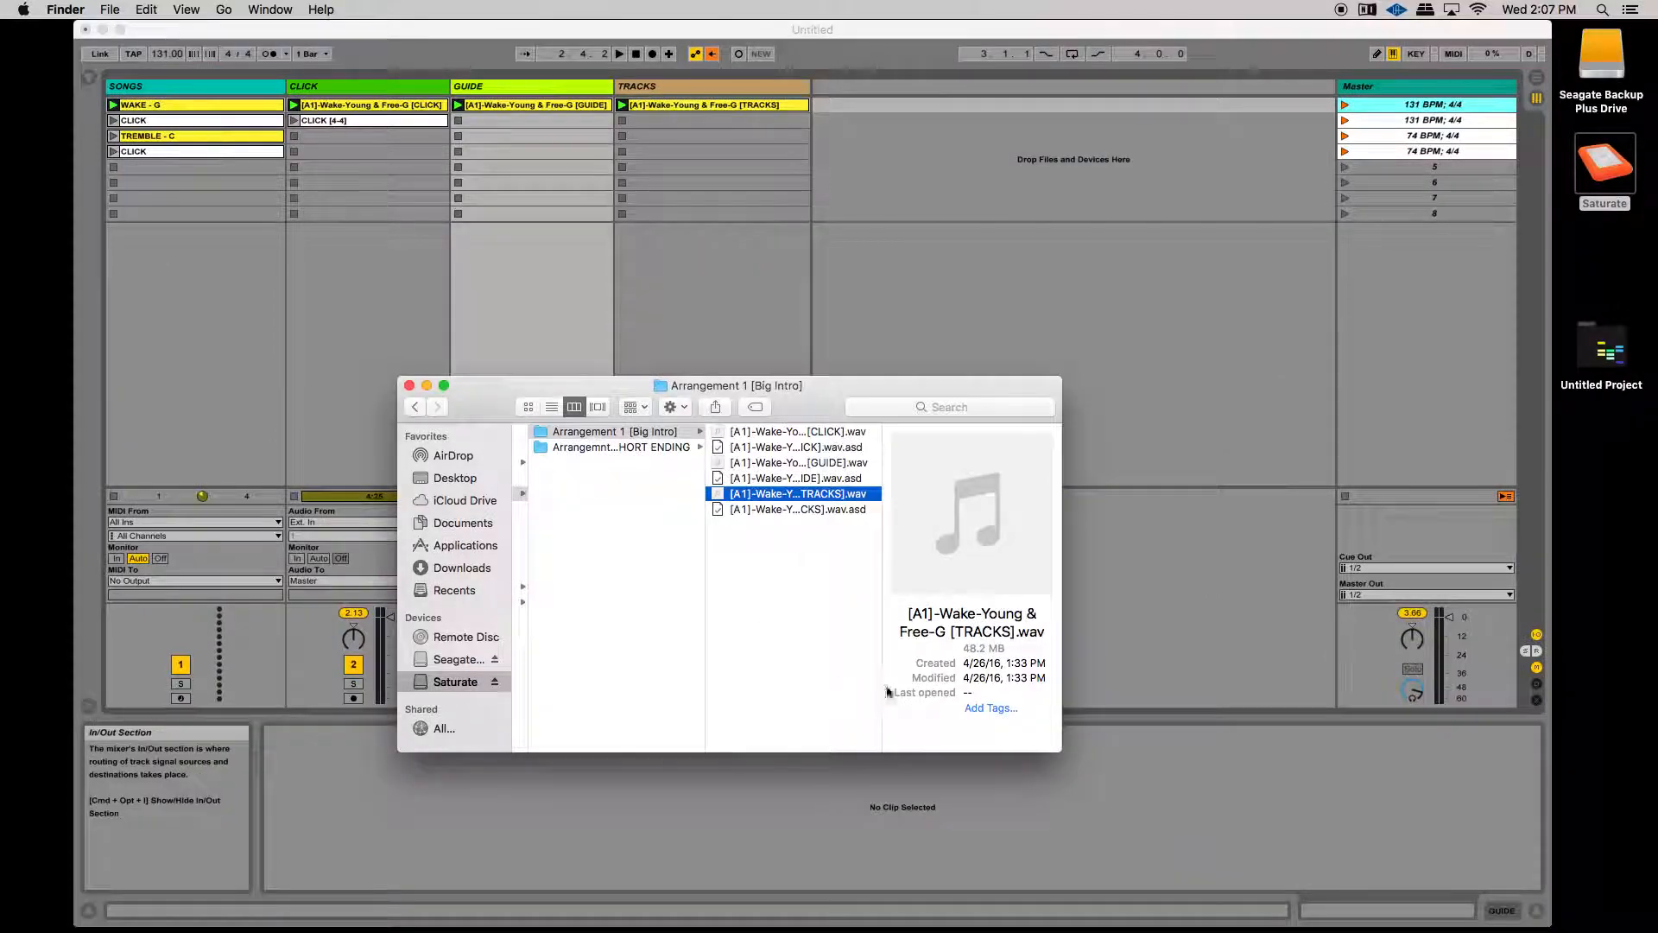
pyautogui.click(448, 684)
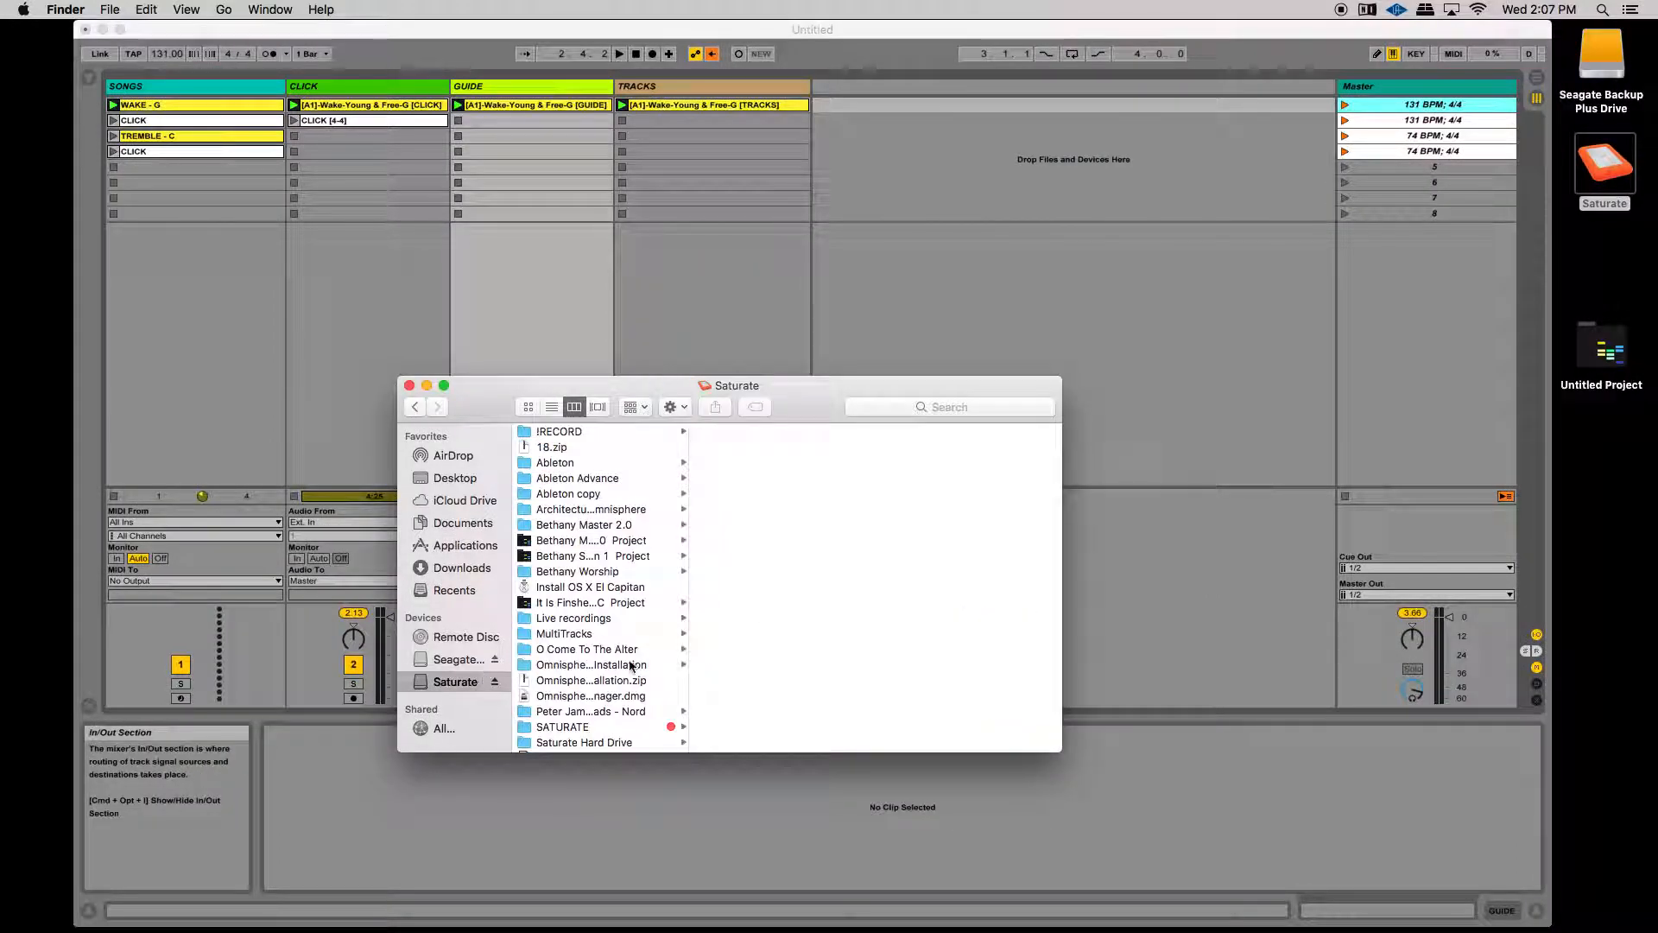
pyautogui.click(588, 635)
pyautogui.scroll(-15, 777, 646)
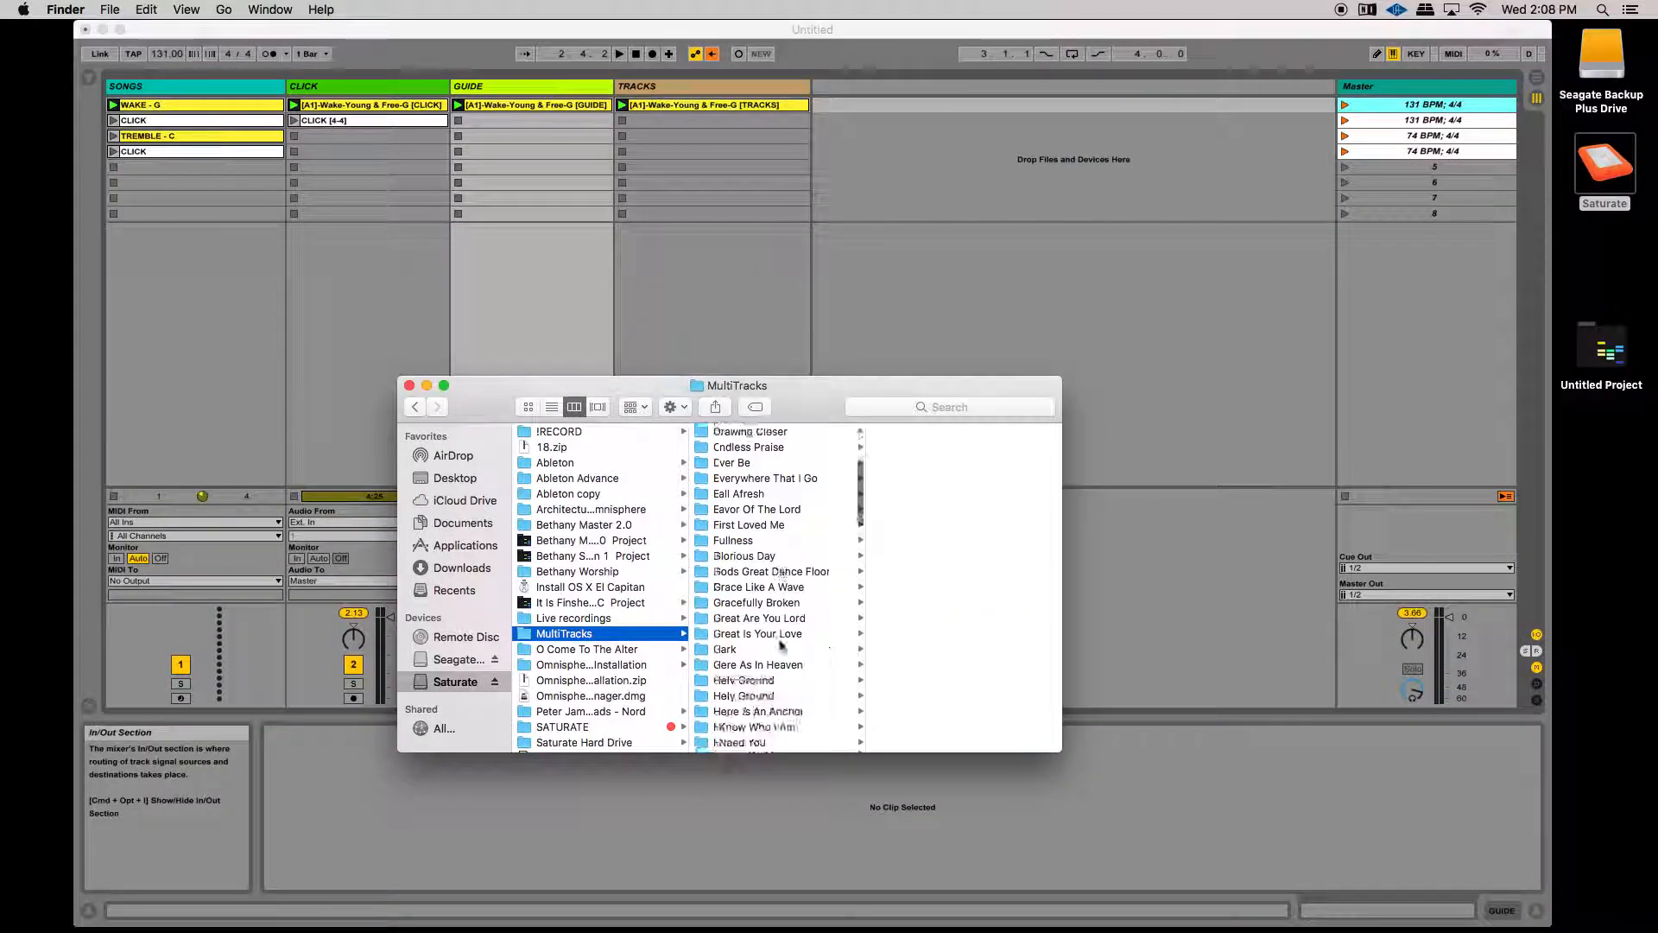
pyautogui.scroll(-3, 781, 646)
pyautogui.scroll(5, 782, 646)
pyautogui.scroll(-3, 782, 646)
pyautogui.scroll(-4, 782, 643)
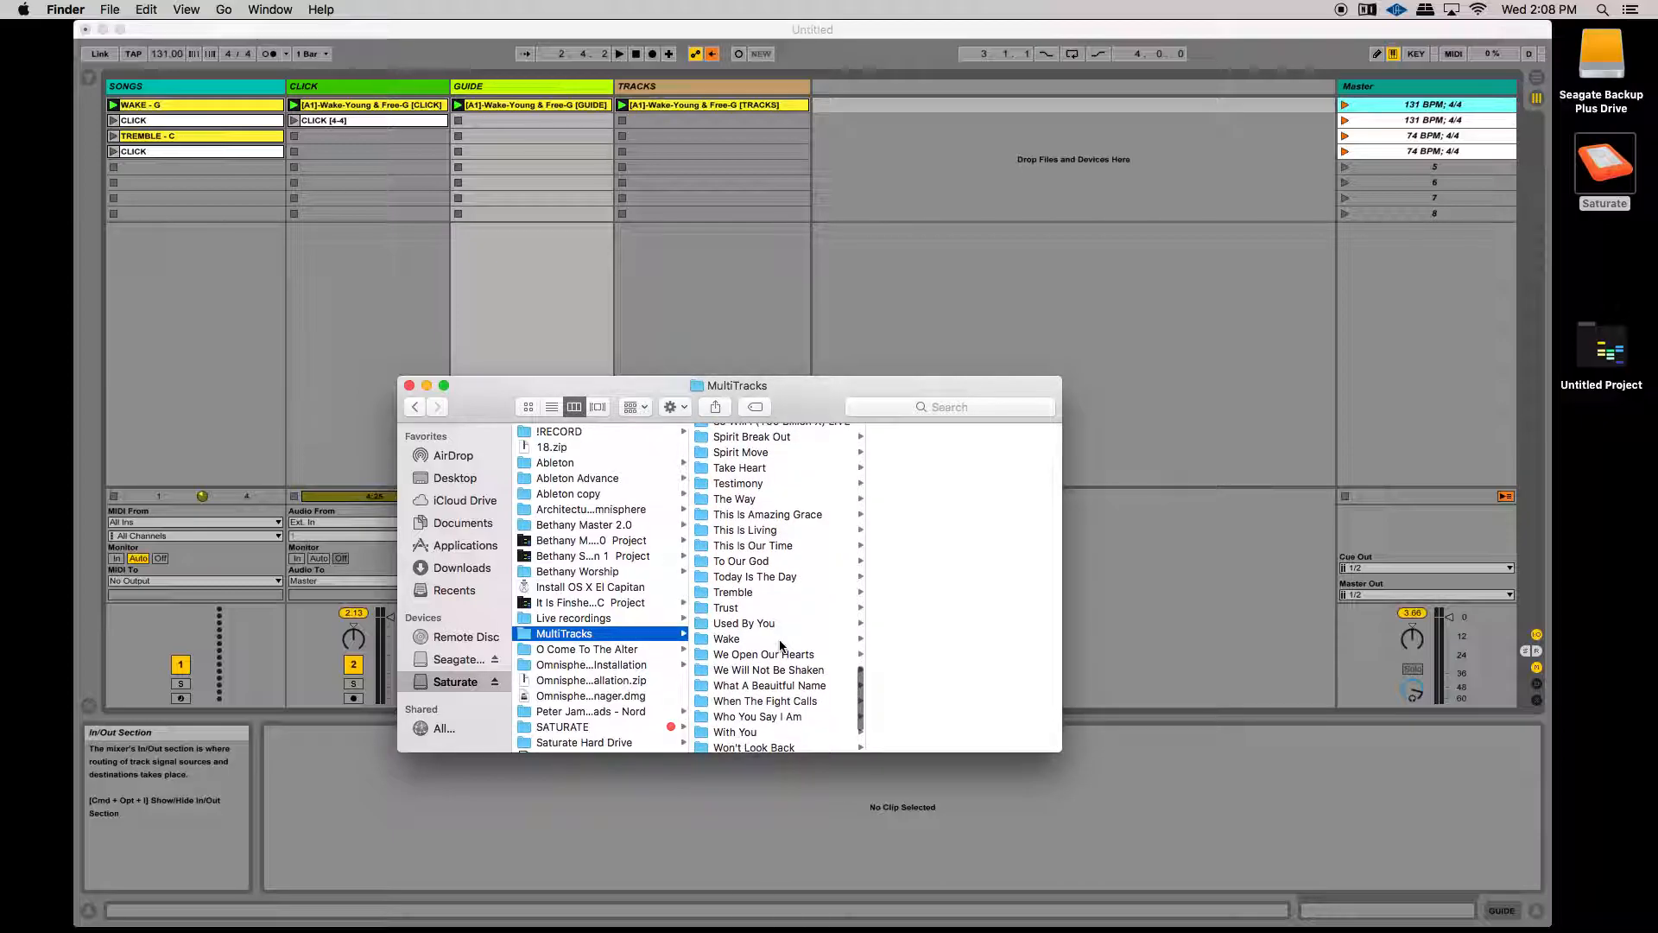
pyautogui.click(785, 594)
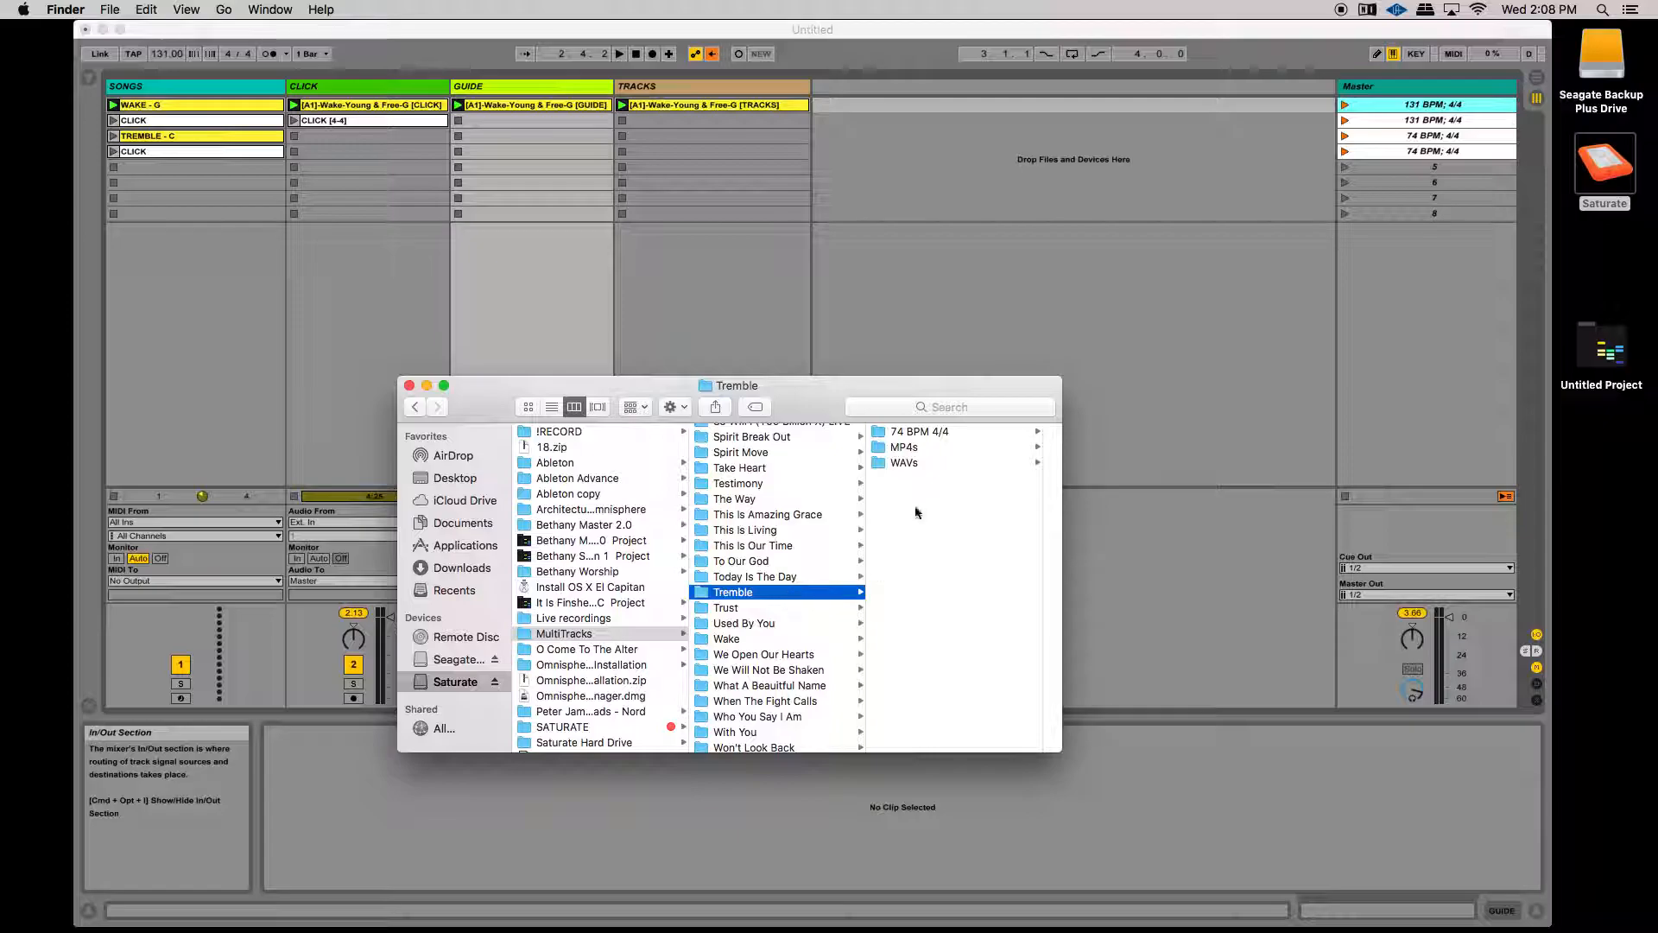
pyautogui.click(947, 463)
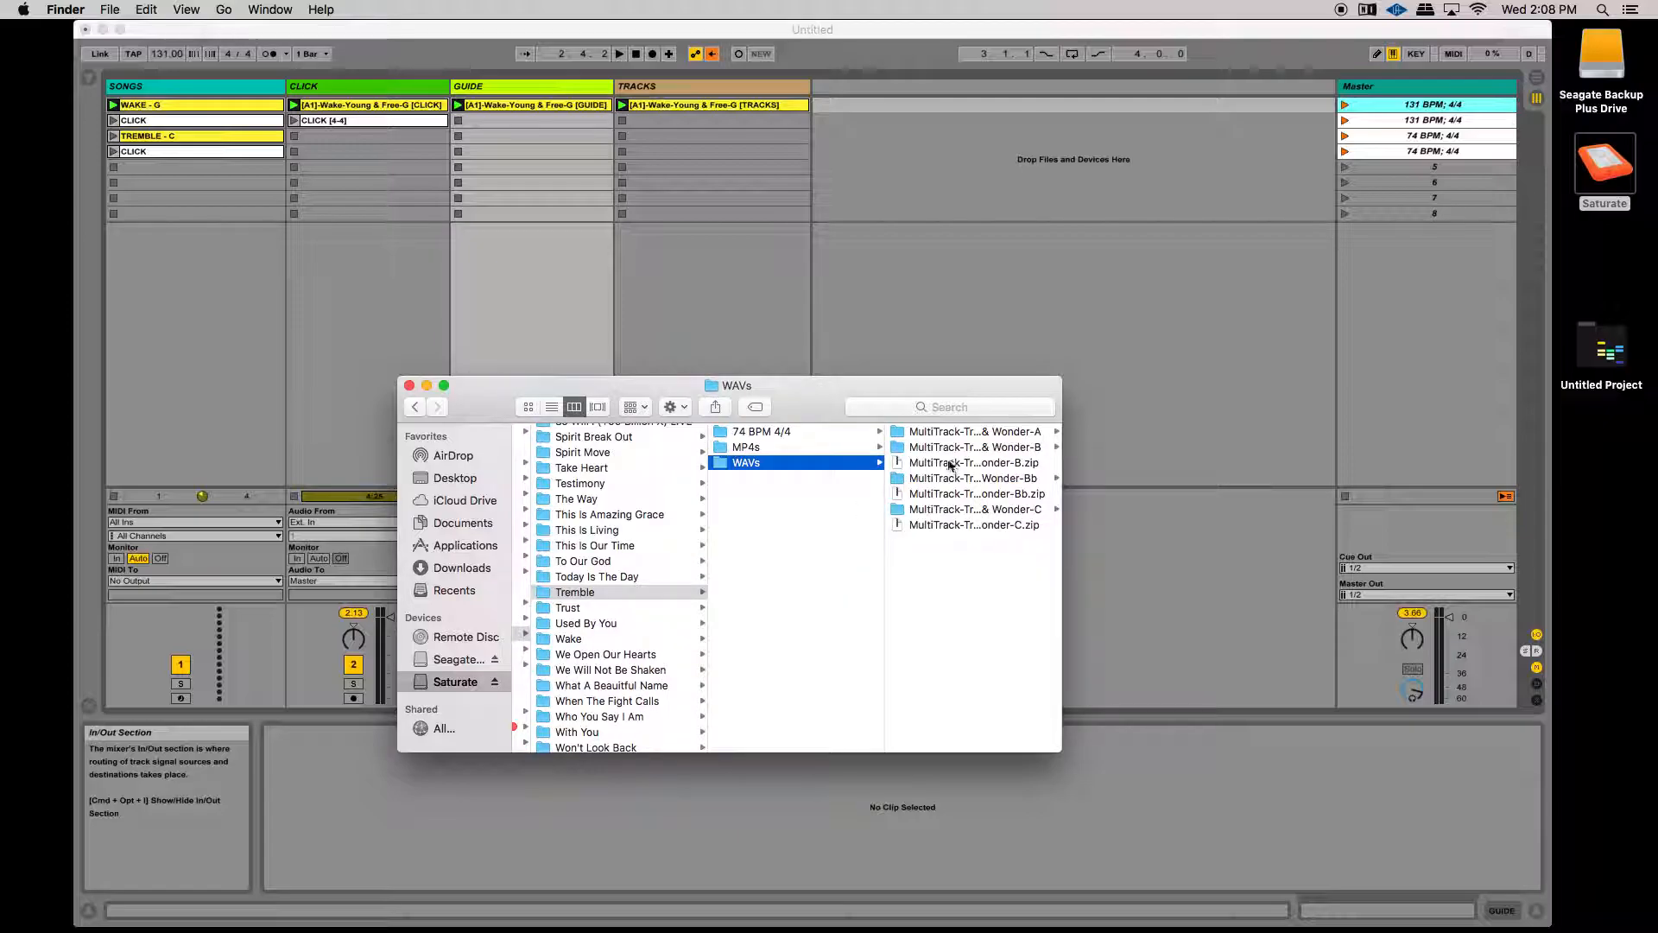
pyautogui.click(994, 508)
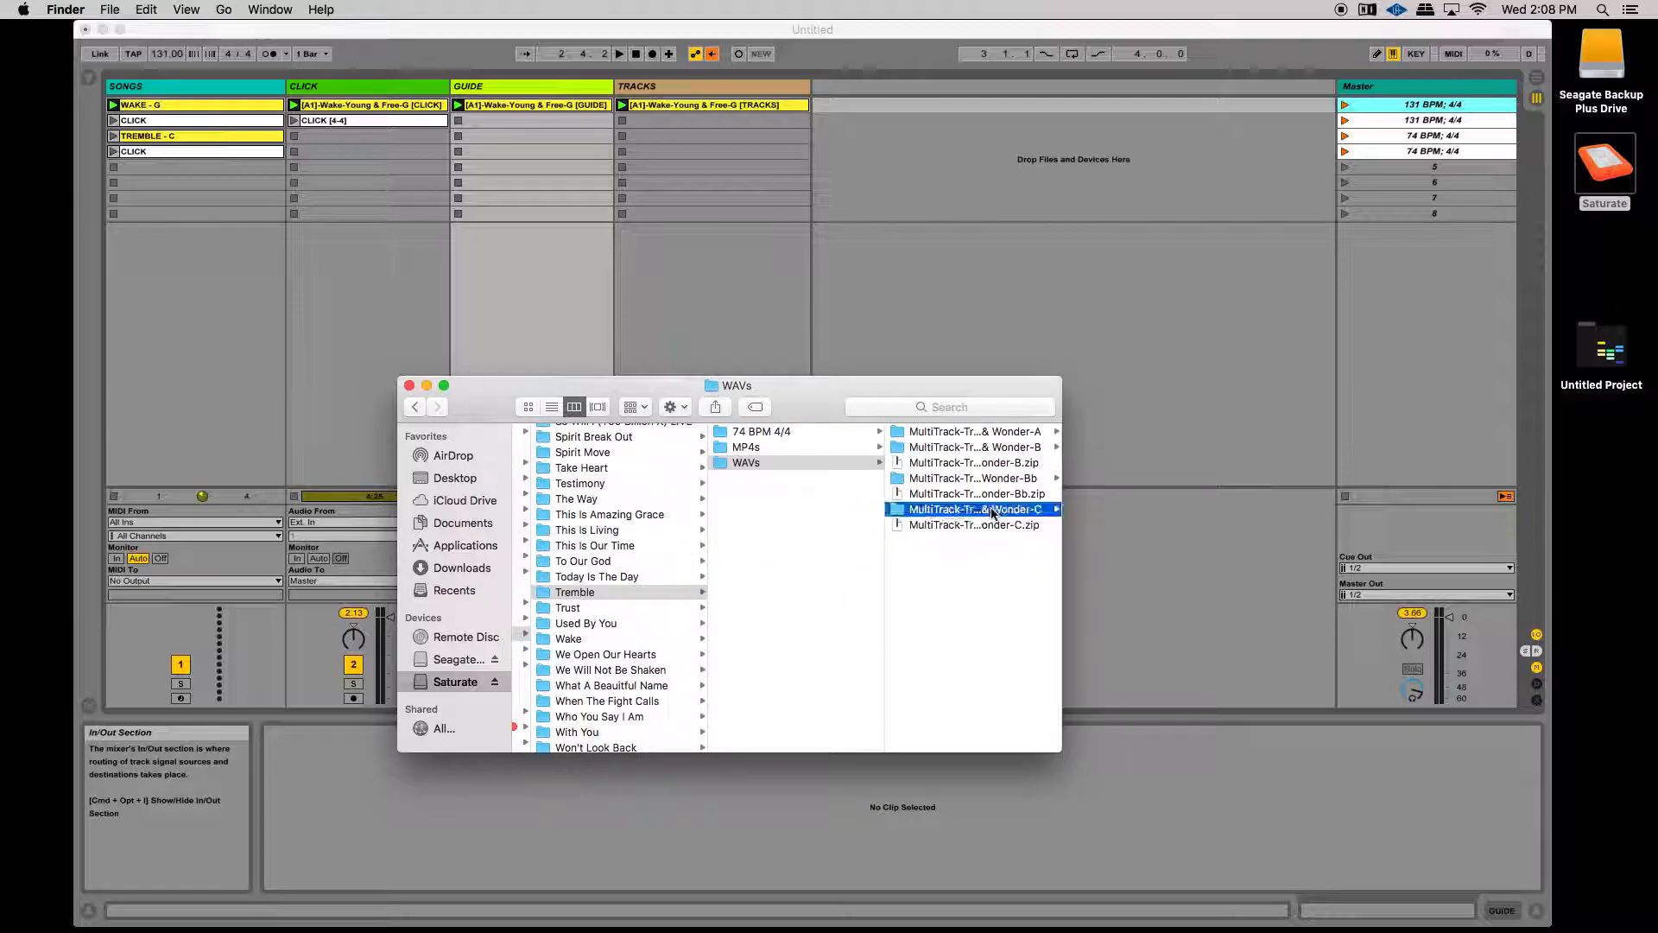
pyautogui.click(947, 480)
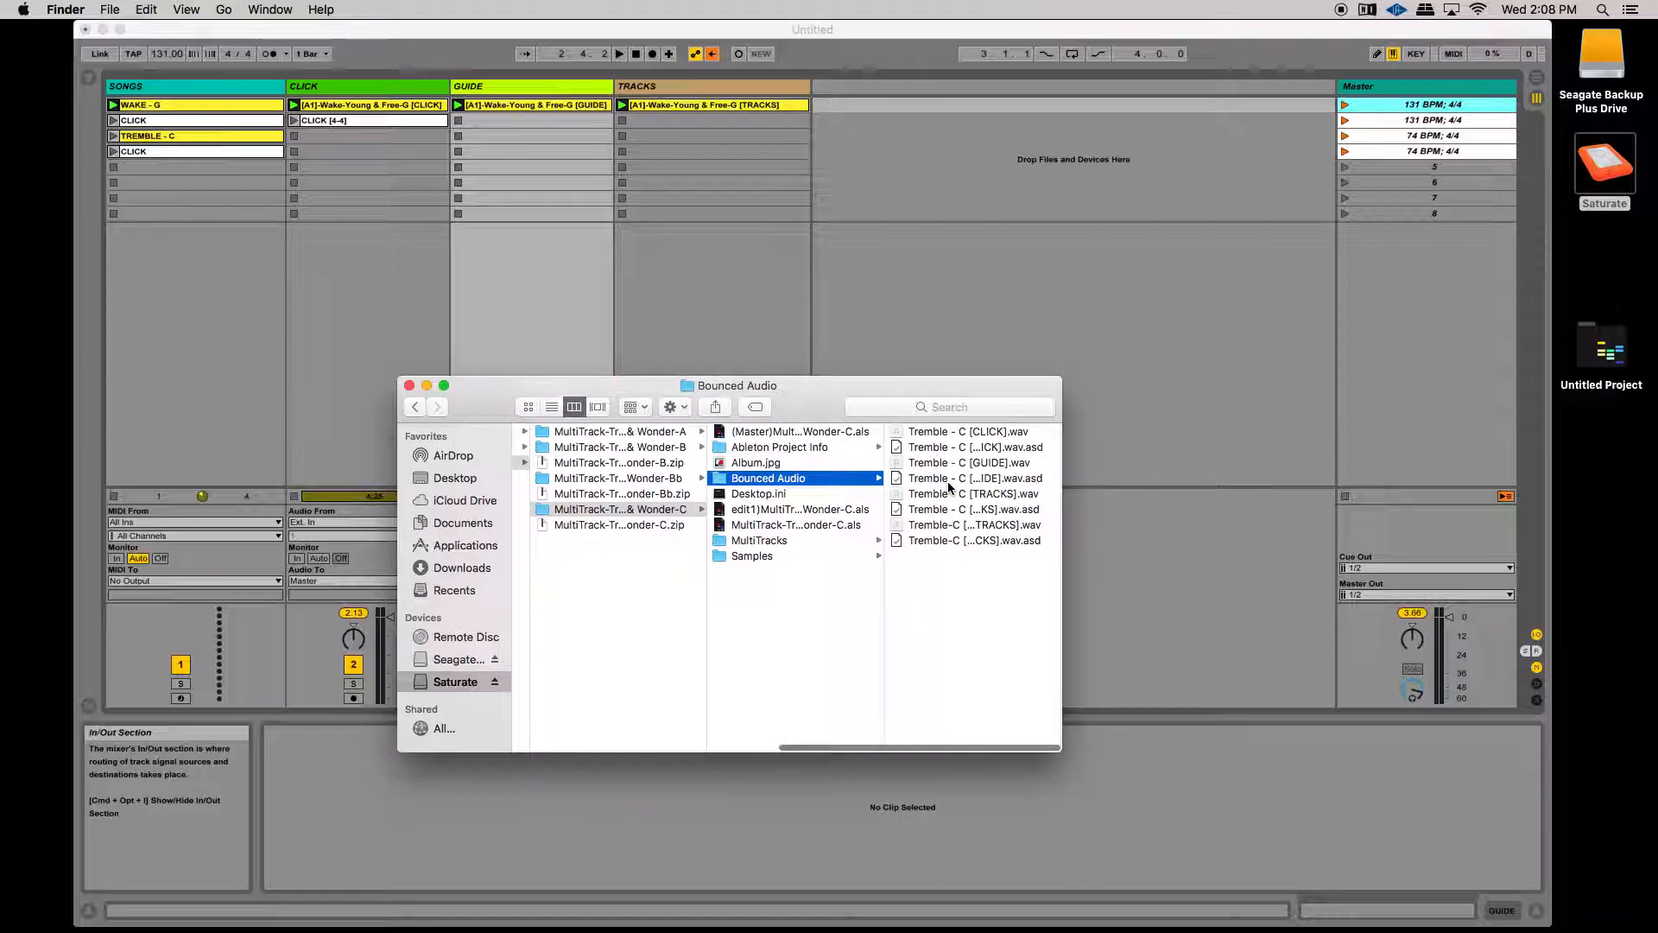
pyautogui.click(948, 432)
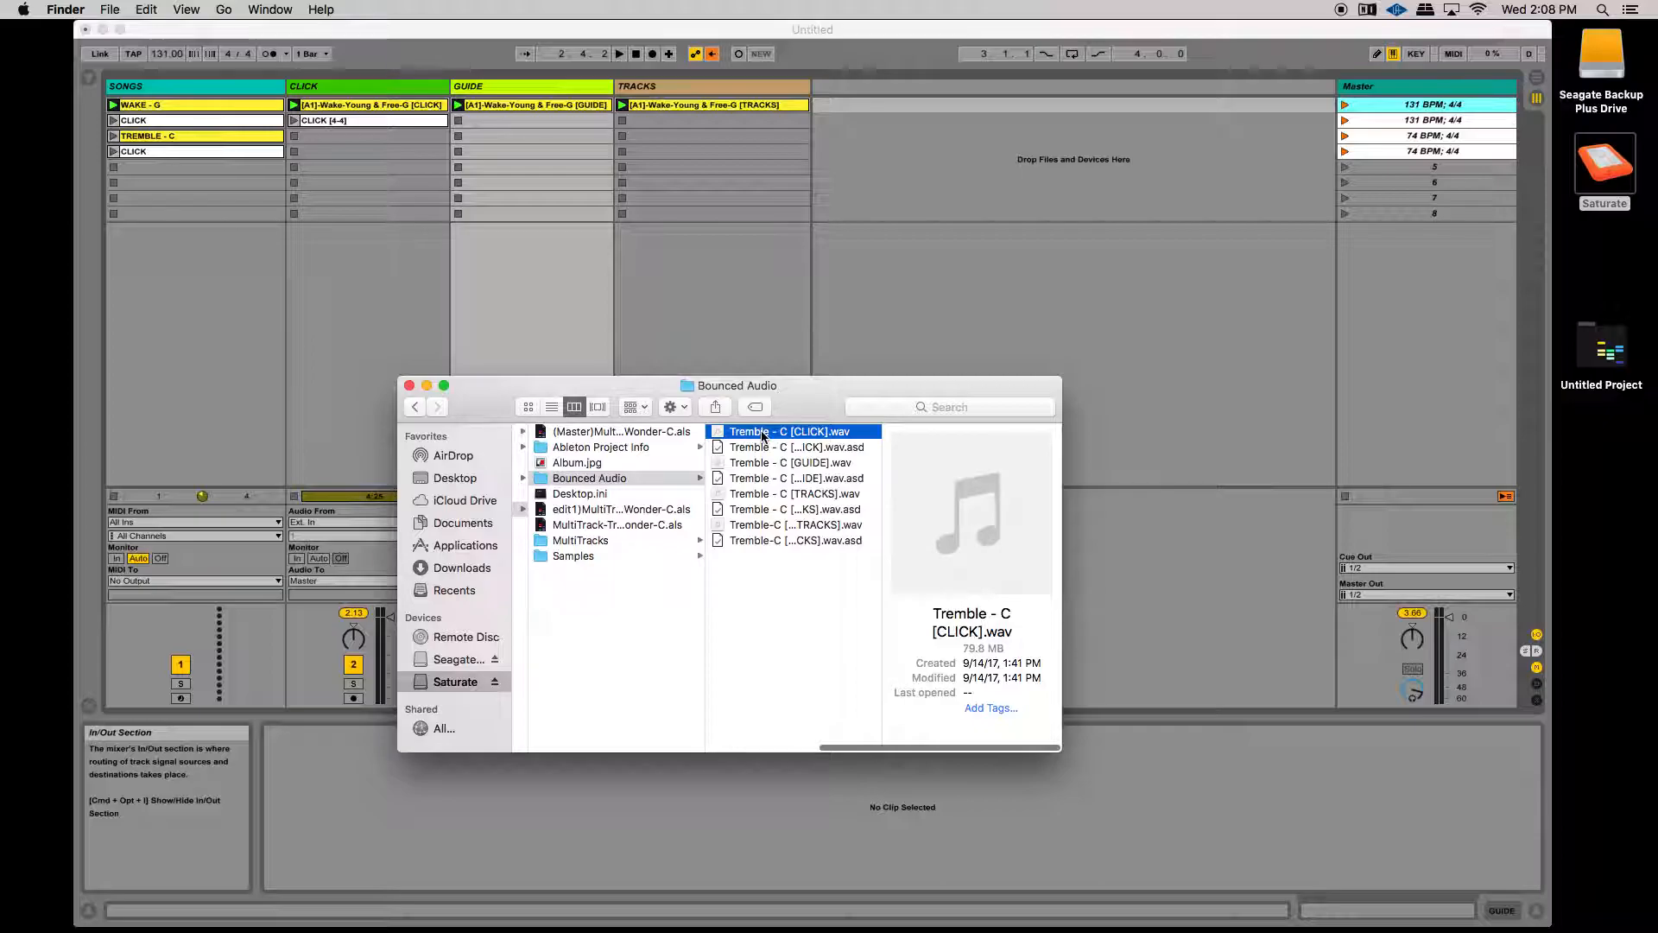
pyautogui.moveTo(771, 438); pyautogui.dragTo(348, 138)
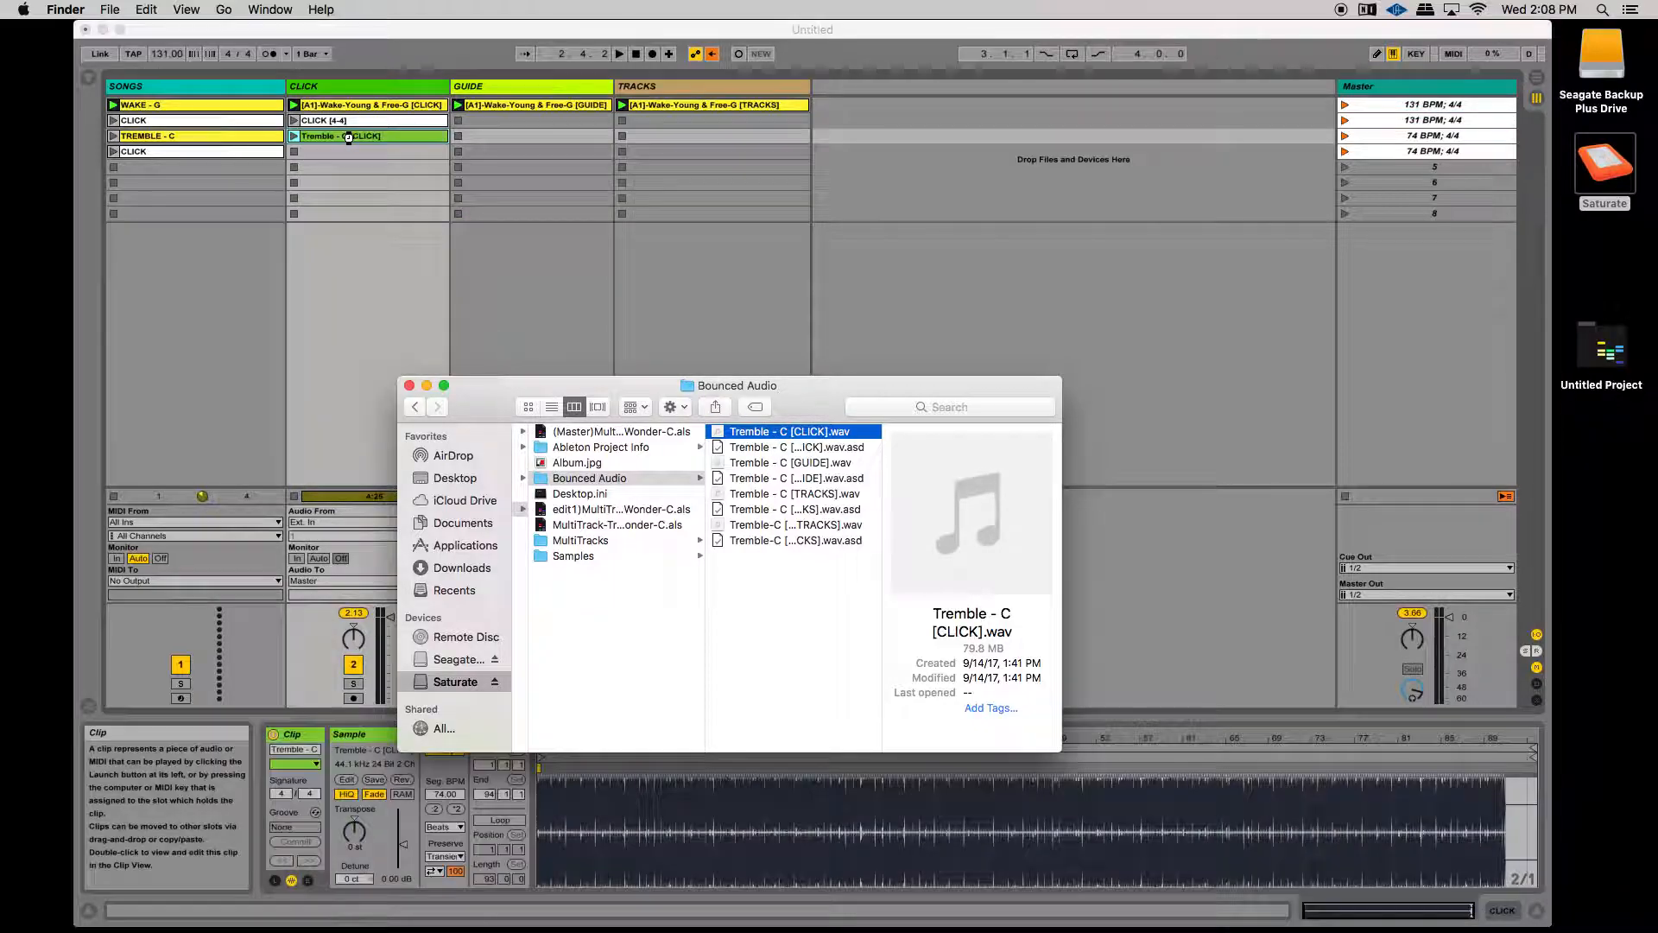
# Import the Tremble - C GUIDE and TRACKS stems into the third GUIDE and TRACKS slots
pyautogui.moveTo(784, 466); pyautogui.dragTo(541, 134)
pyautogui.moveTo(833, 499); pyautogui.dragTo(708, 138)
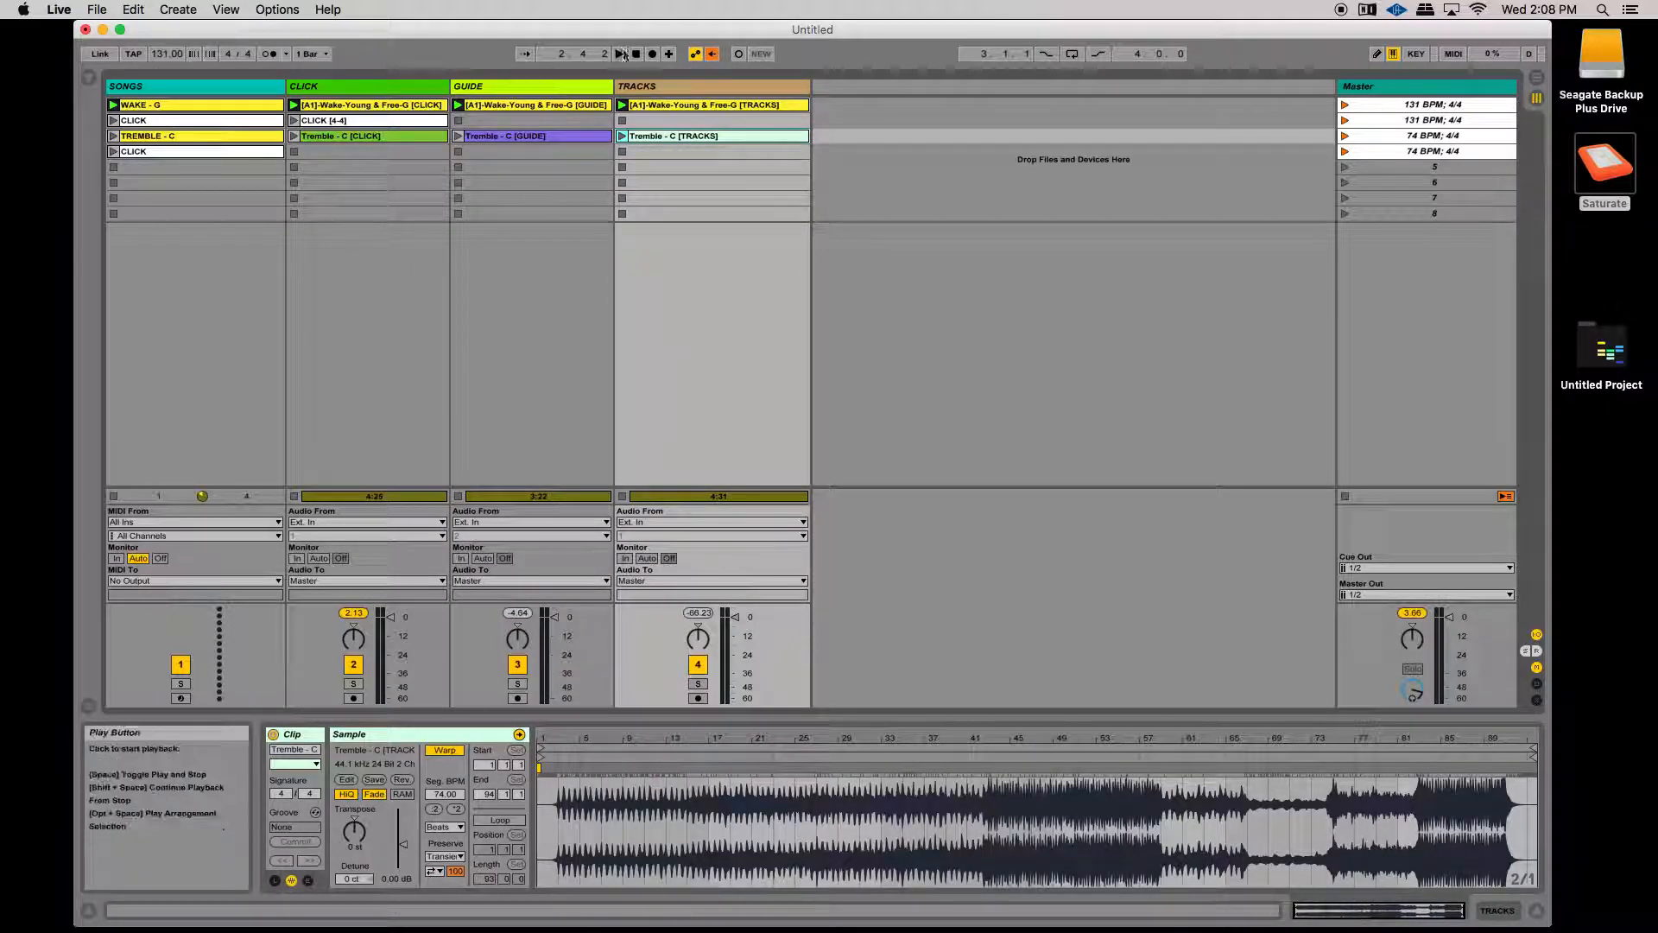
# Select the three Tremble - C clips and color them yellow
pyautogui.click(415, 138)
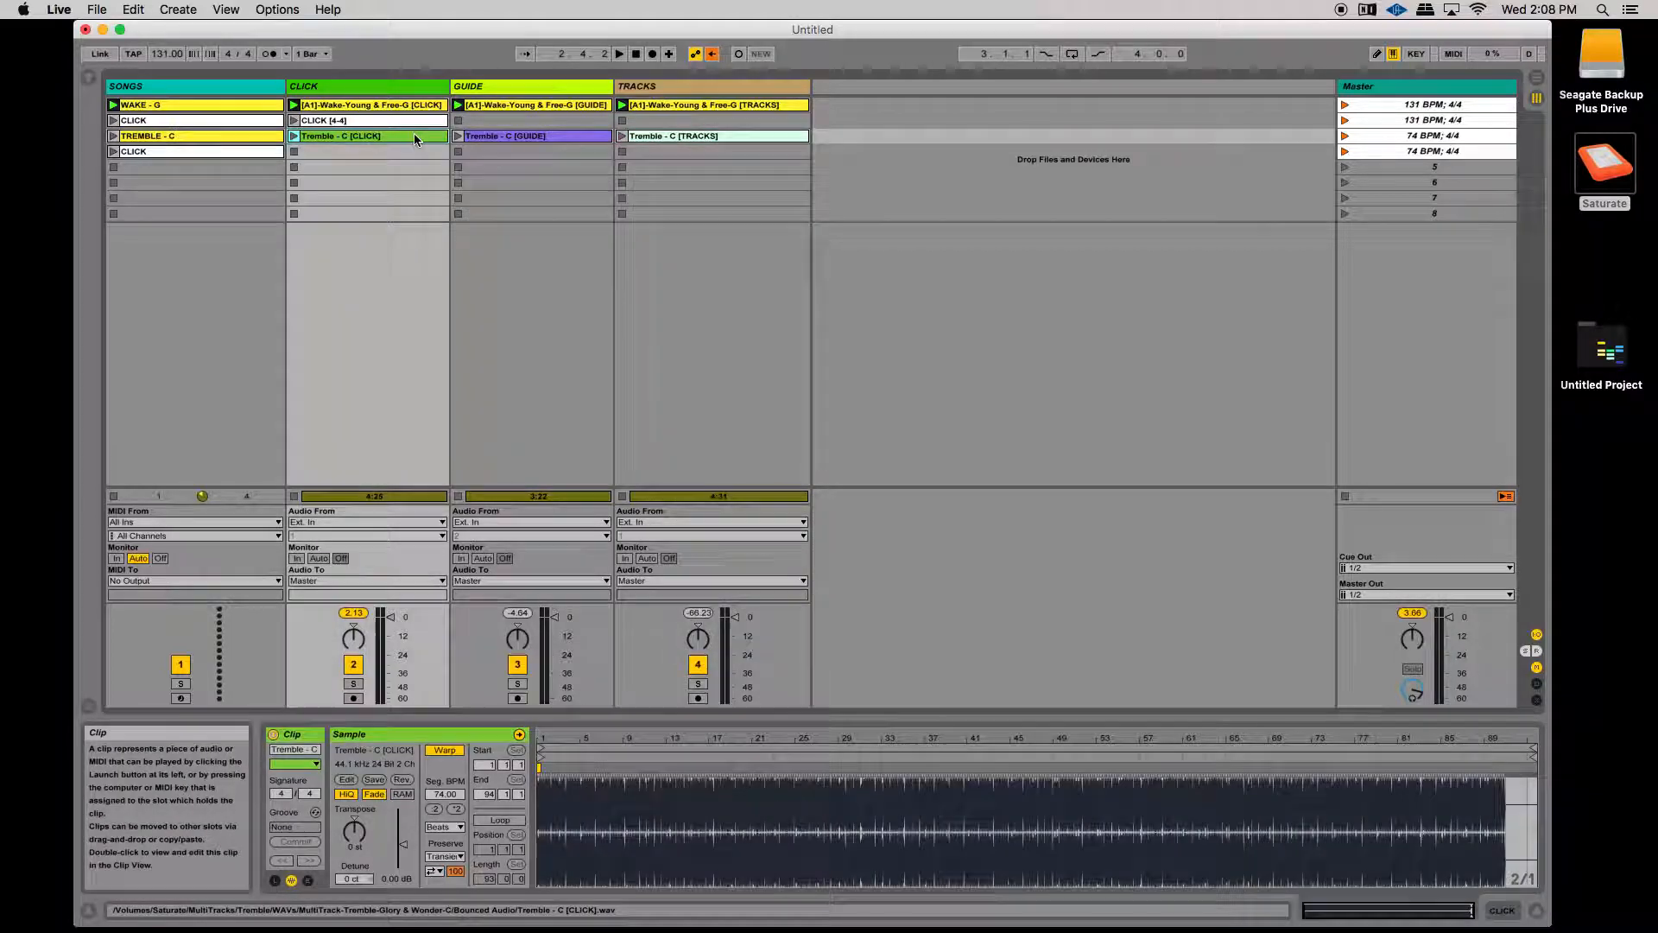
pyautogui.keyDown('shift'); pyautogui.click(696, 137); pyautogui.keyUp('shift')
pyautogui.rightClick(696, 137)
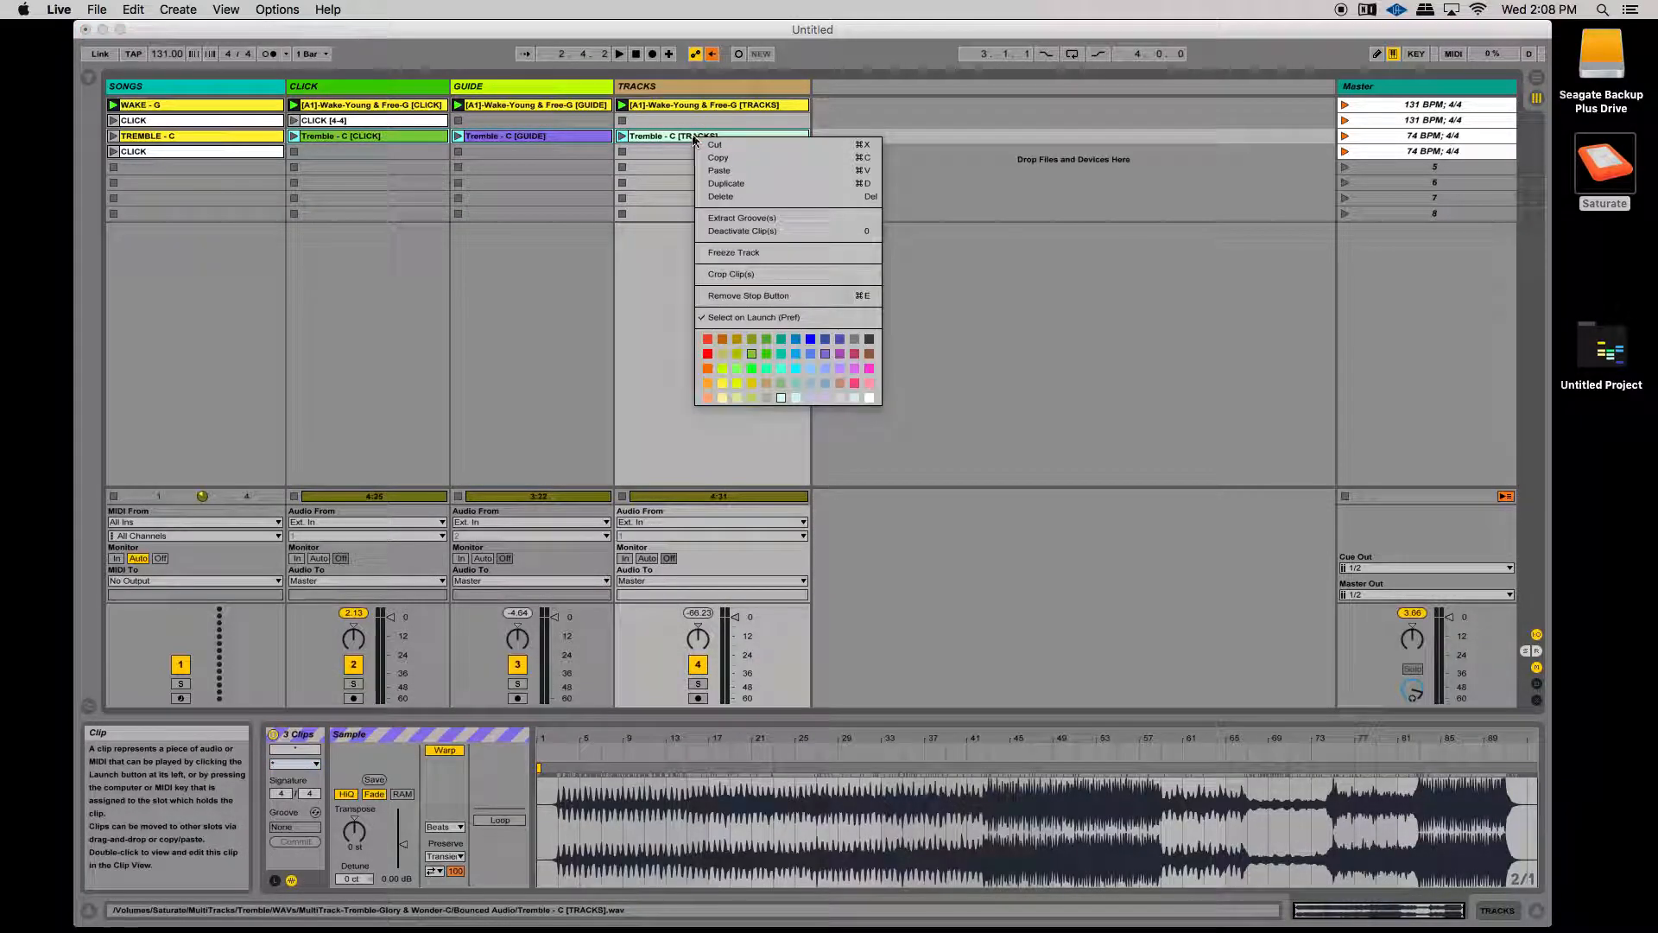
pyautogui.click(723, 382)
pyautogui.click(641, 339)
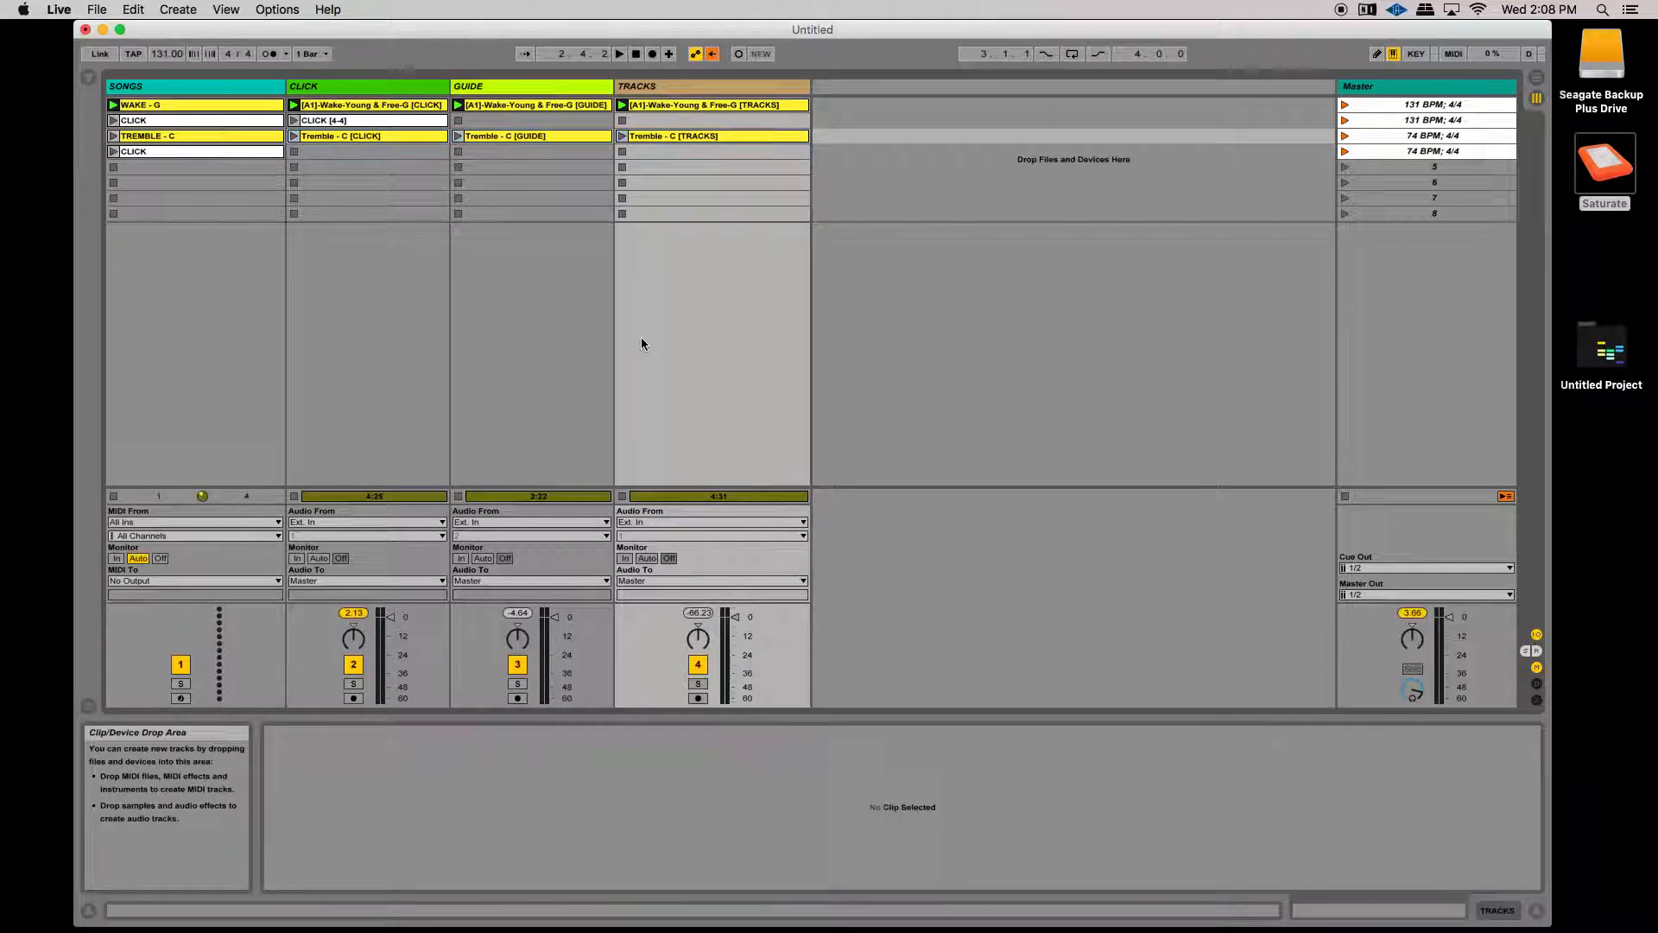
# Paste a copy of the CLICK [4-4] clip into the fourth CLICK slot
pyautogui.click(318, 123)
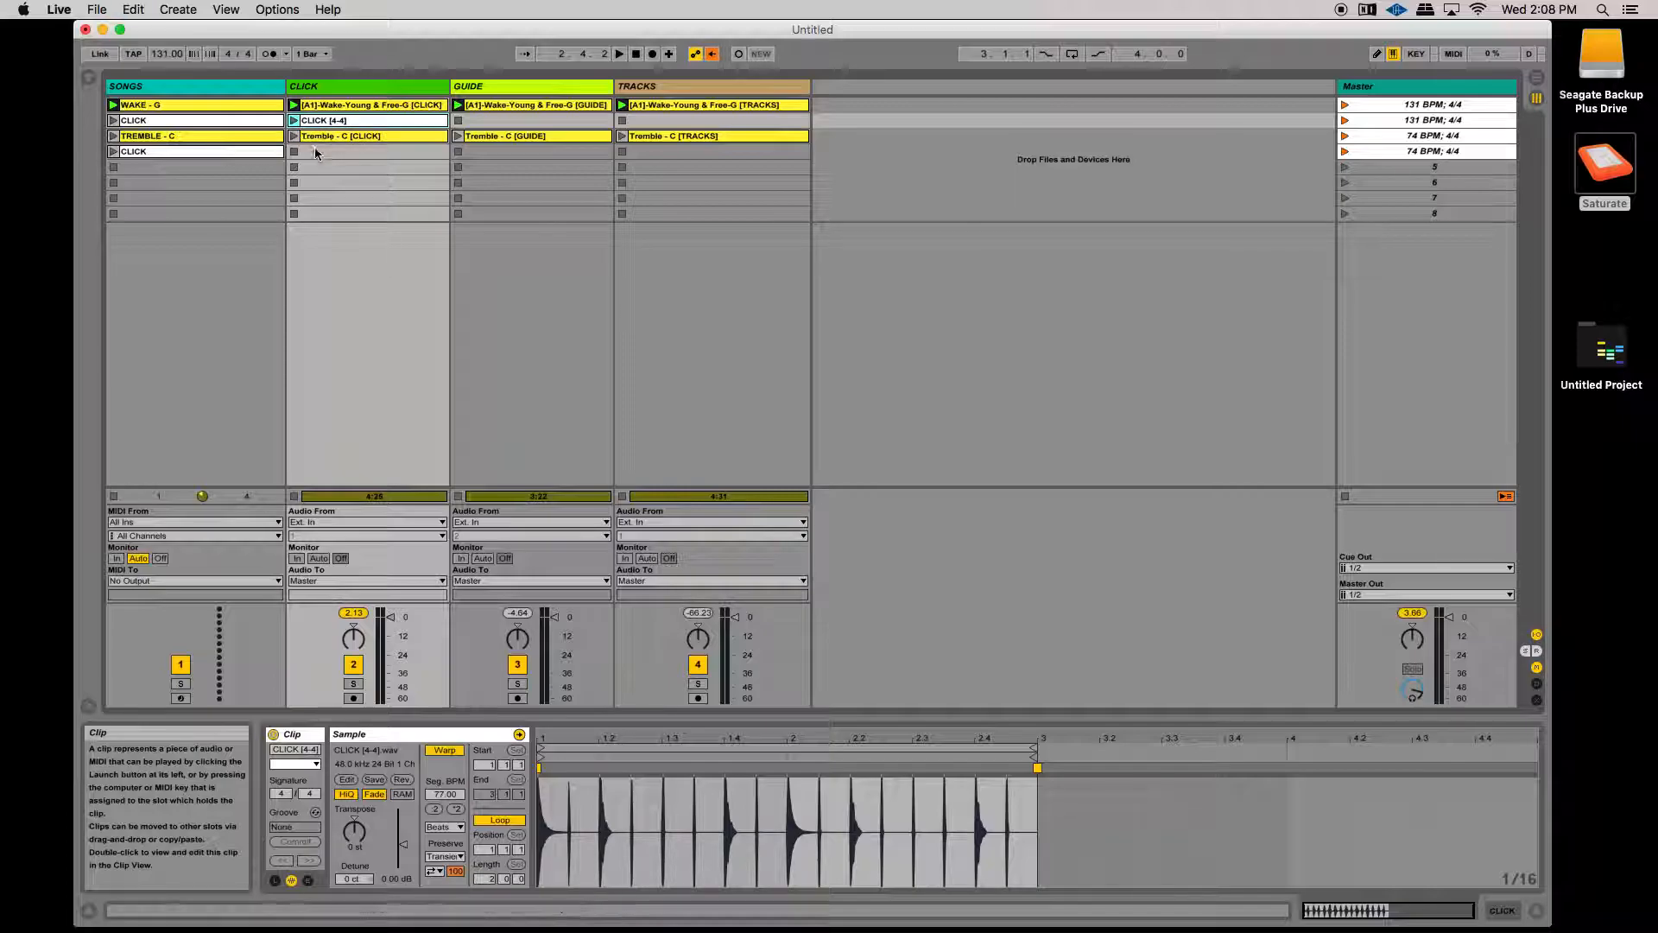
pyautogui.click(316, 152)
pyautogui.press('super+v')
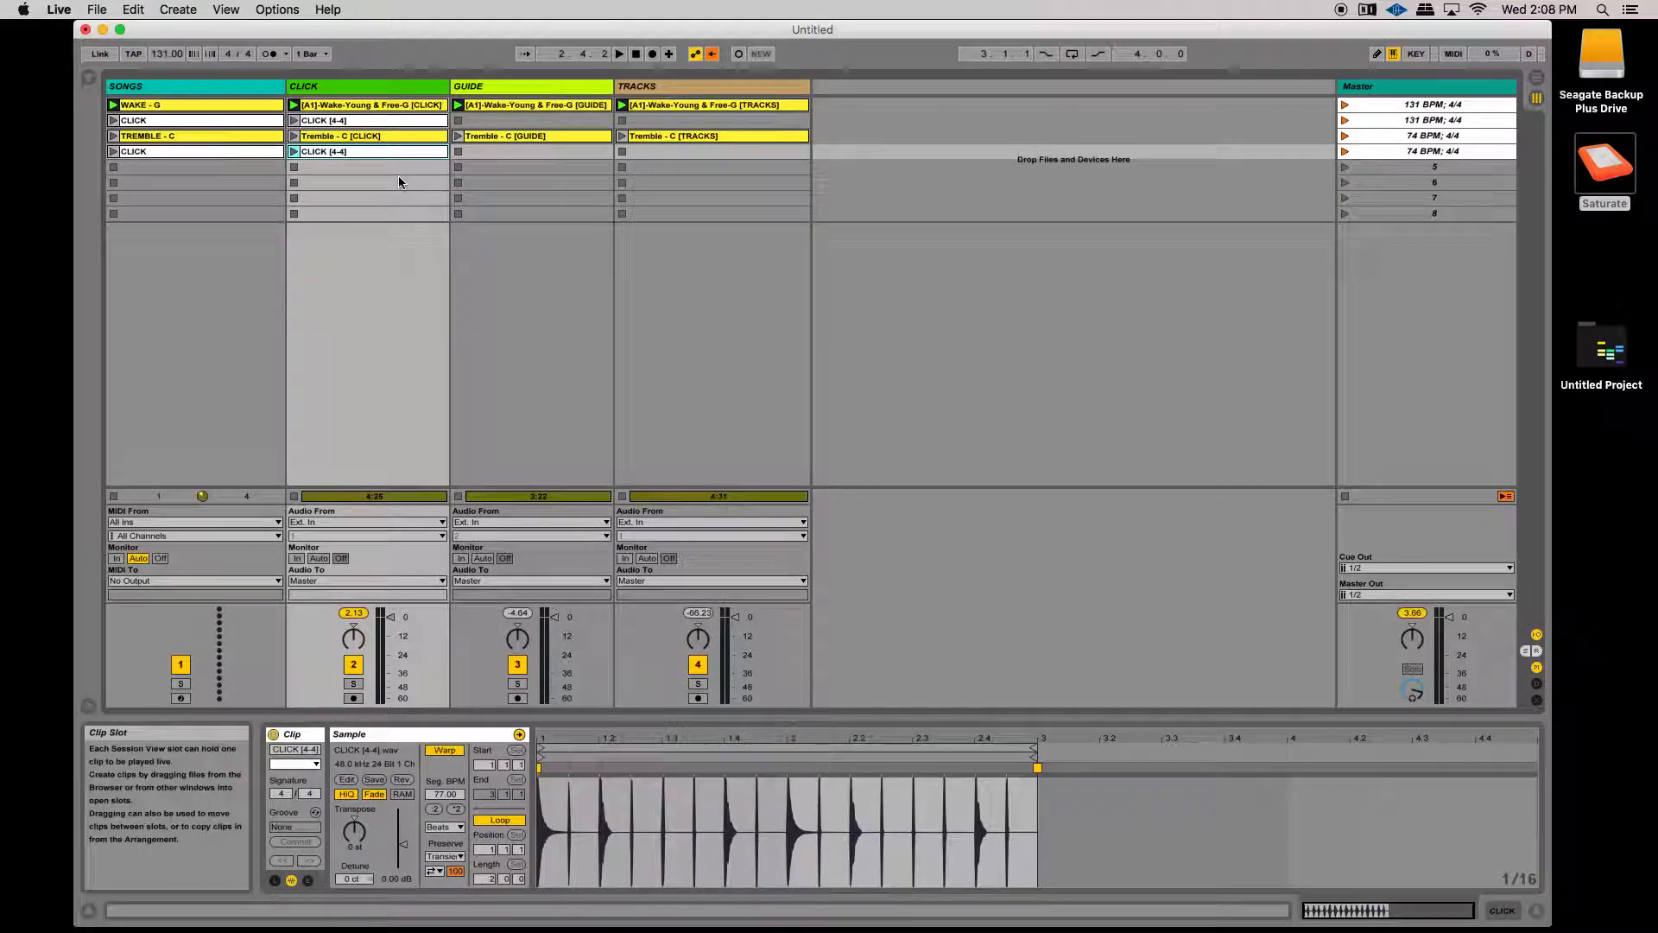
# Inspect the fourth-scene and Tremble - C clips, then launch the Tremble scene and stop playback
pyautogui.click(161, 152)
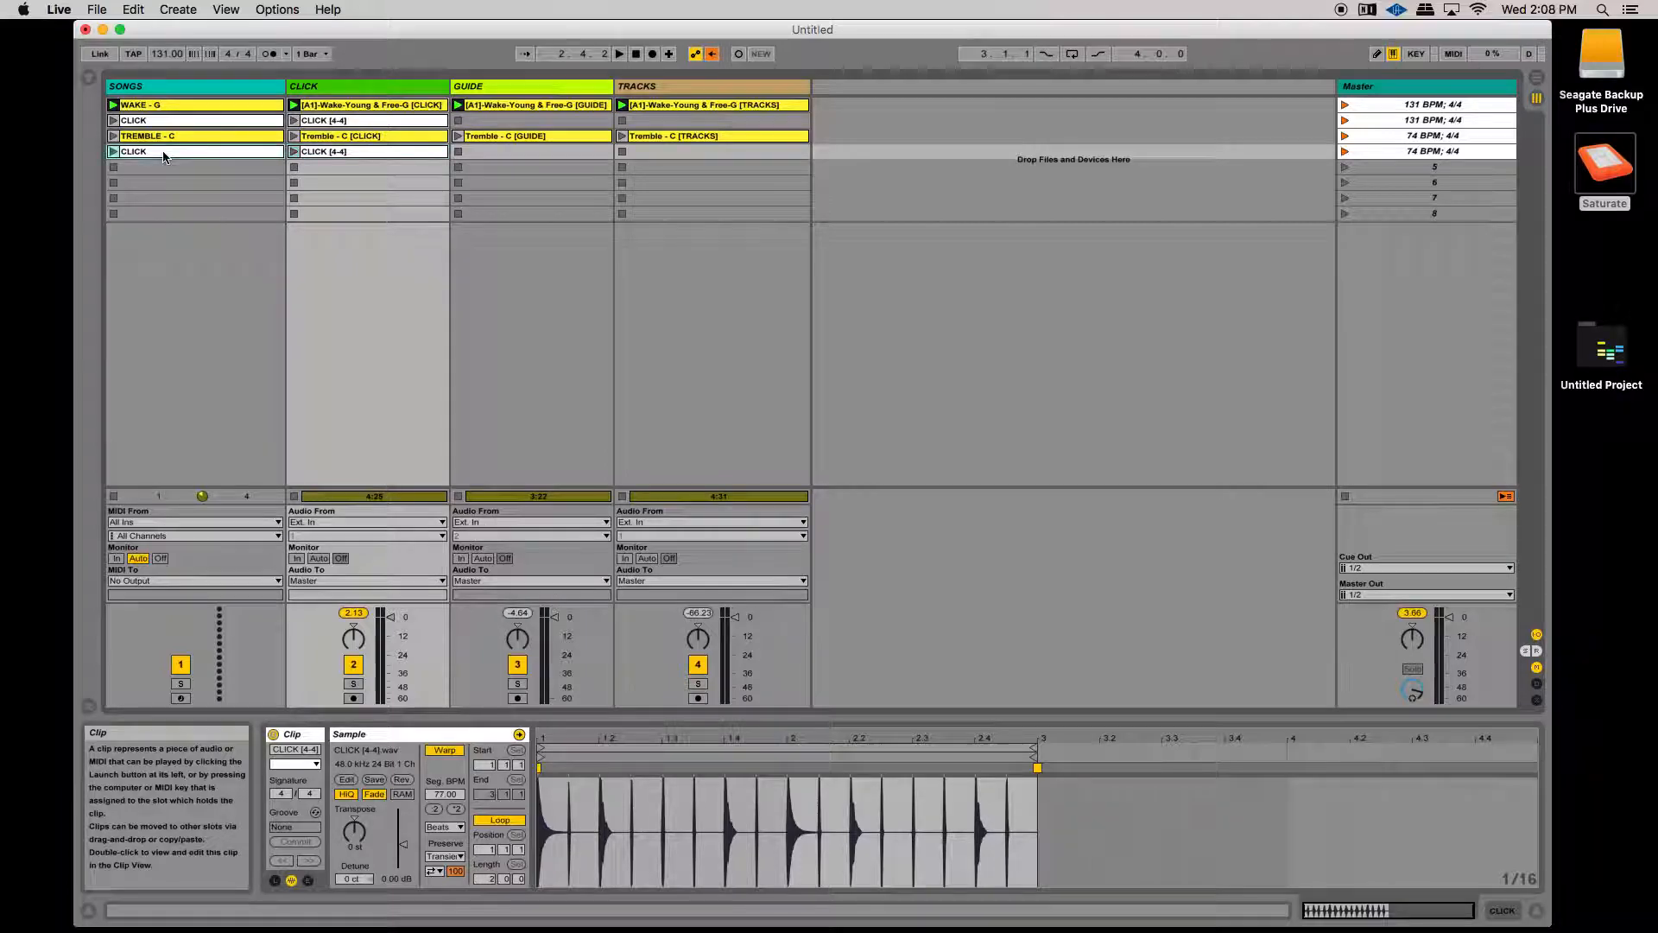
pyautogui.click(369, 154)
pyautogui.click(341, 136)
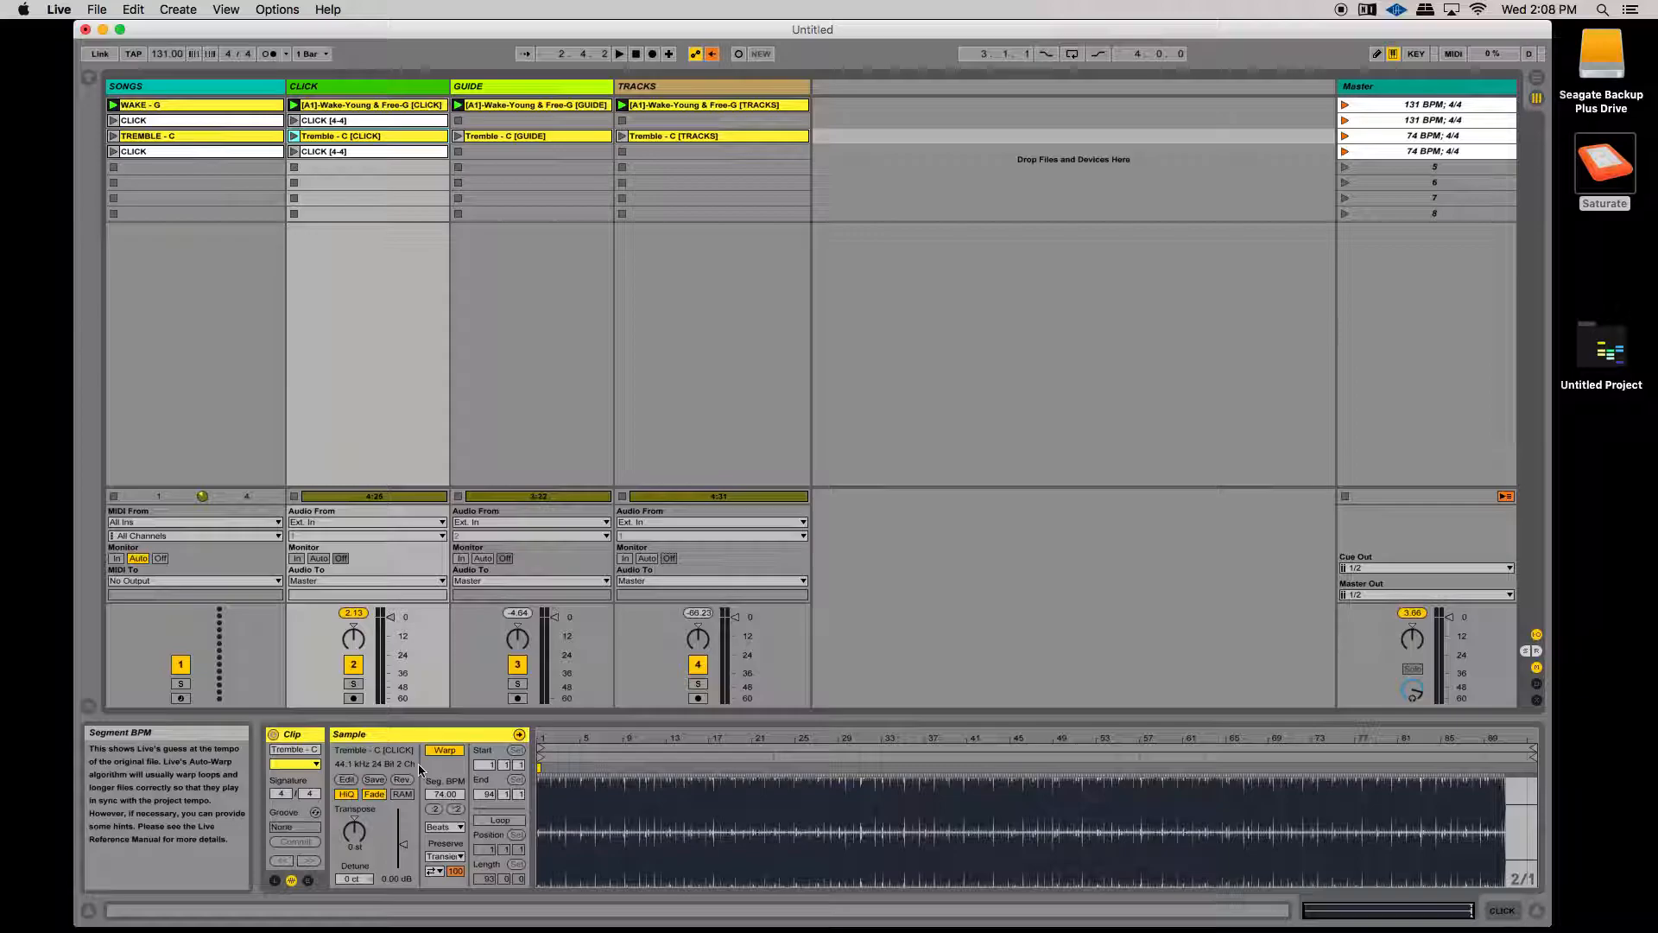
pyautogui.click(524, 136)
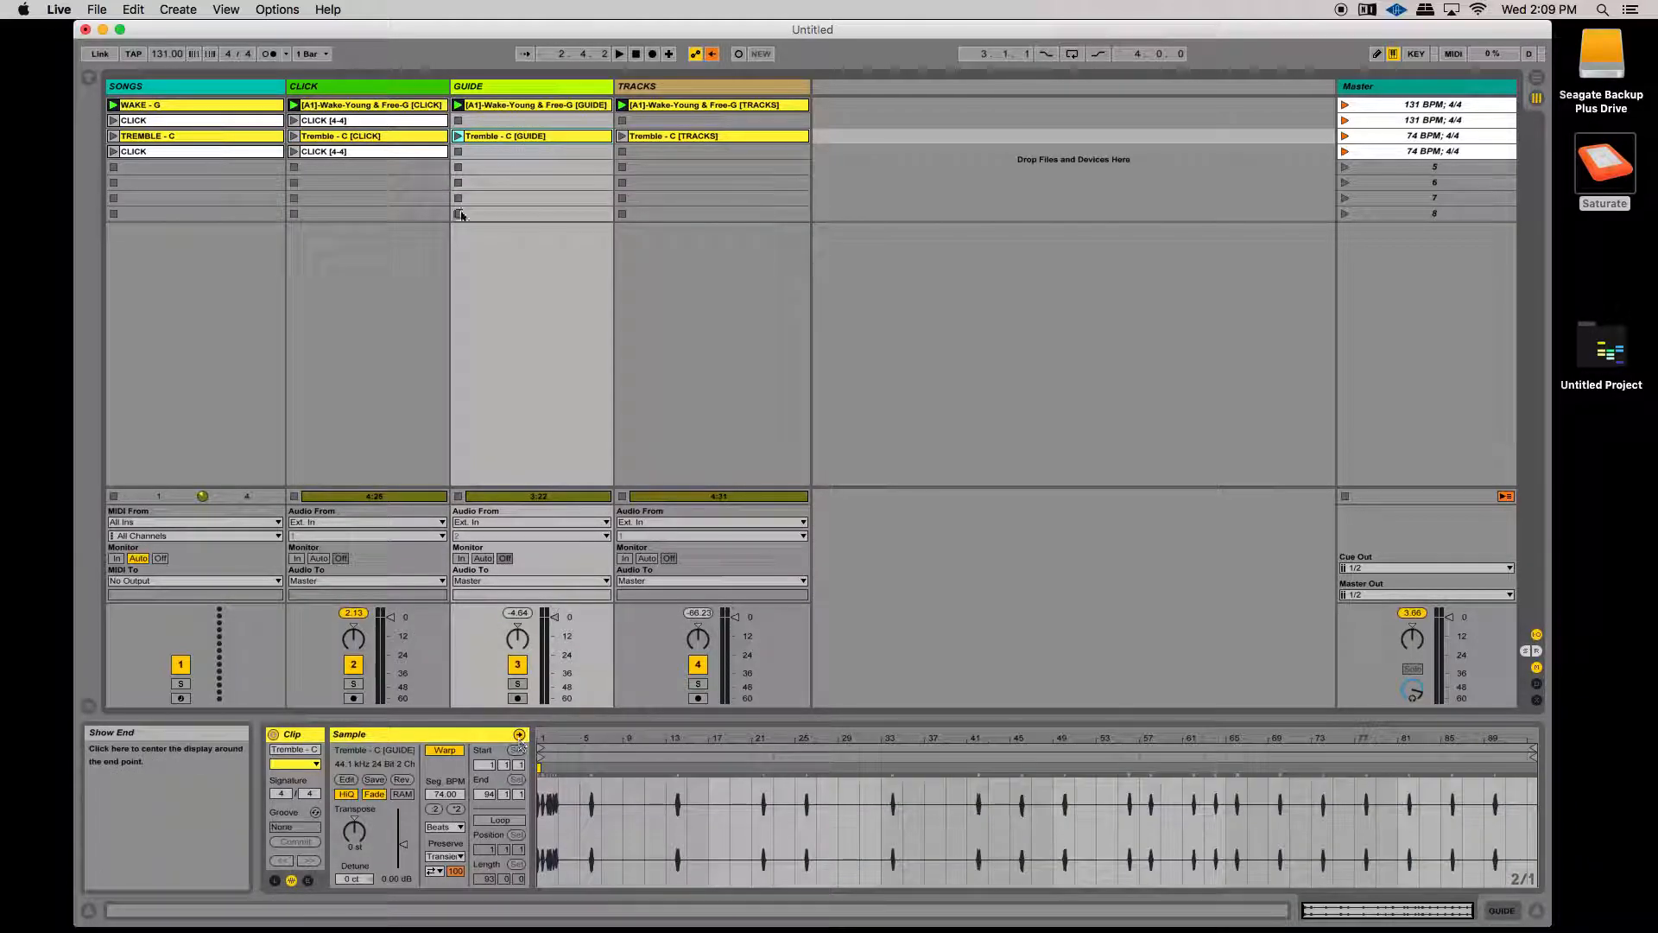
pyautogui.press('Right')
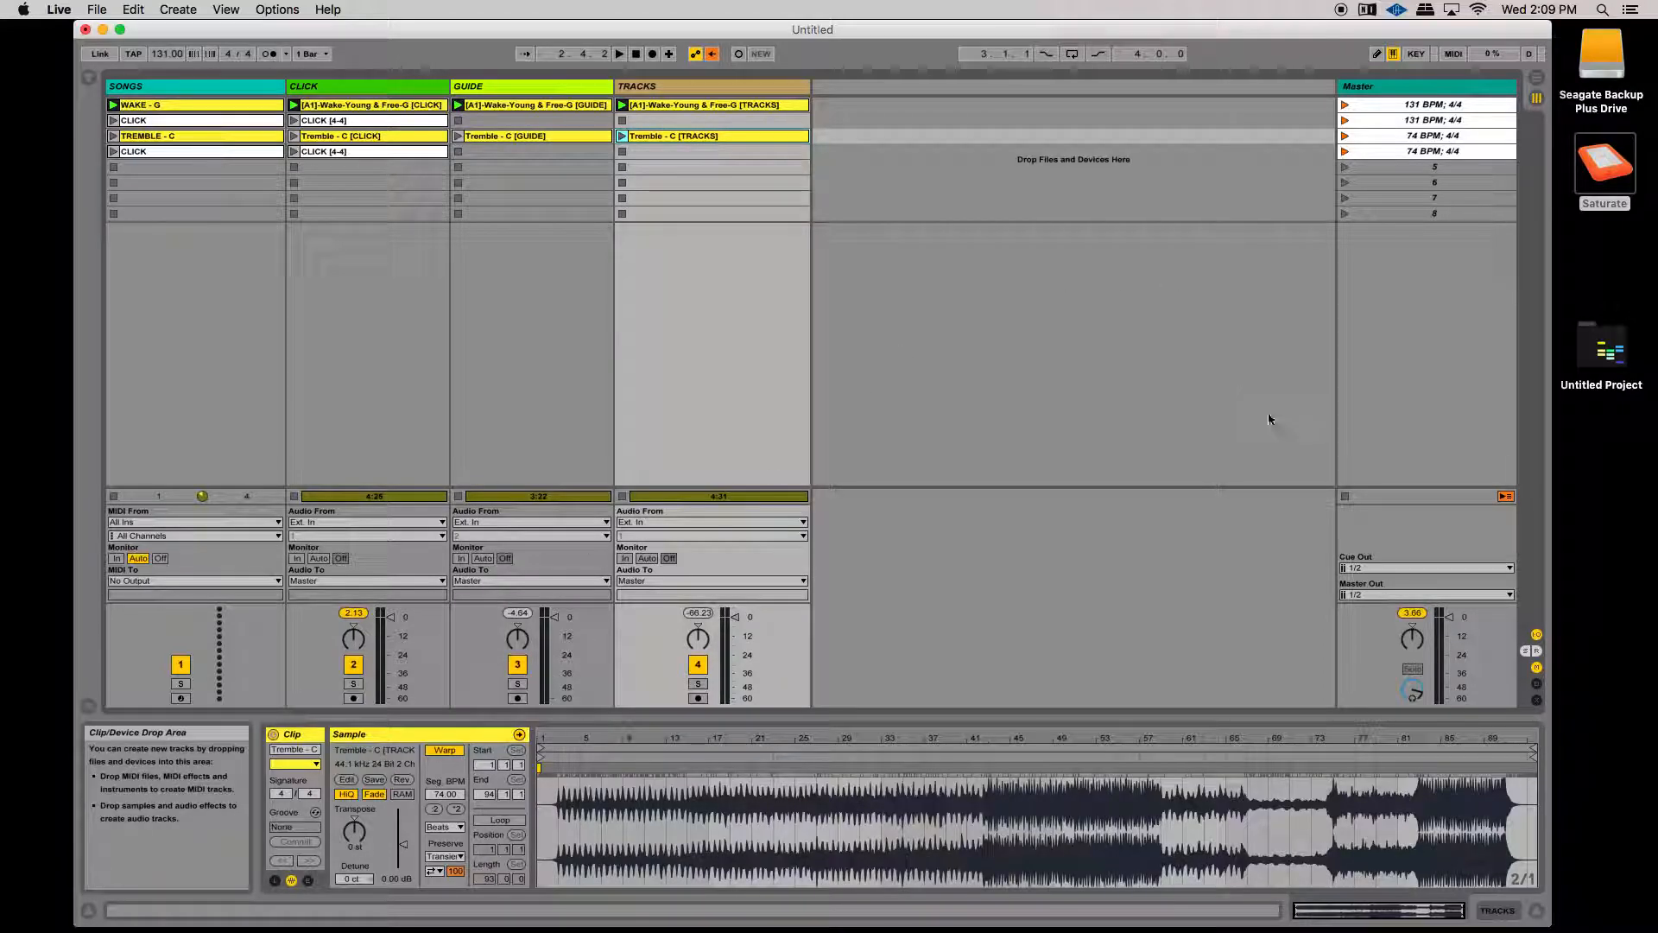
pyautogui.click(1385, 136)
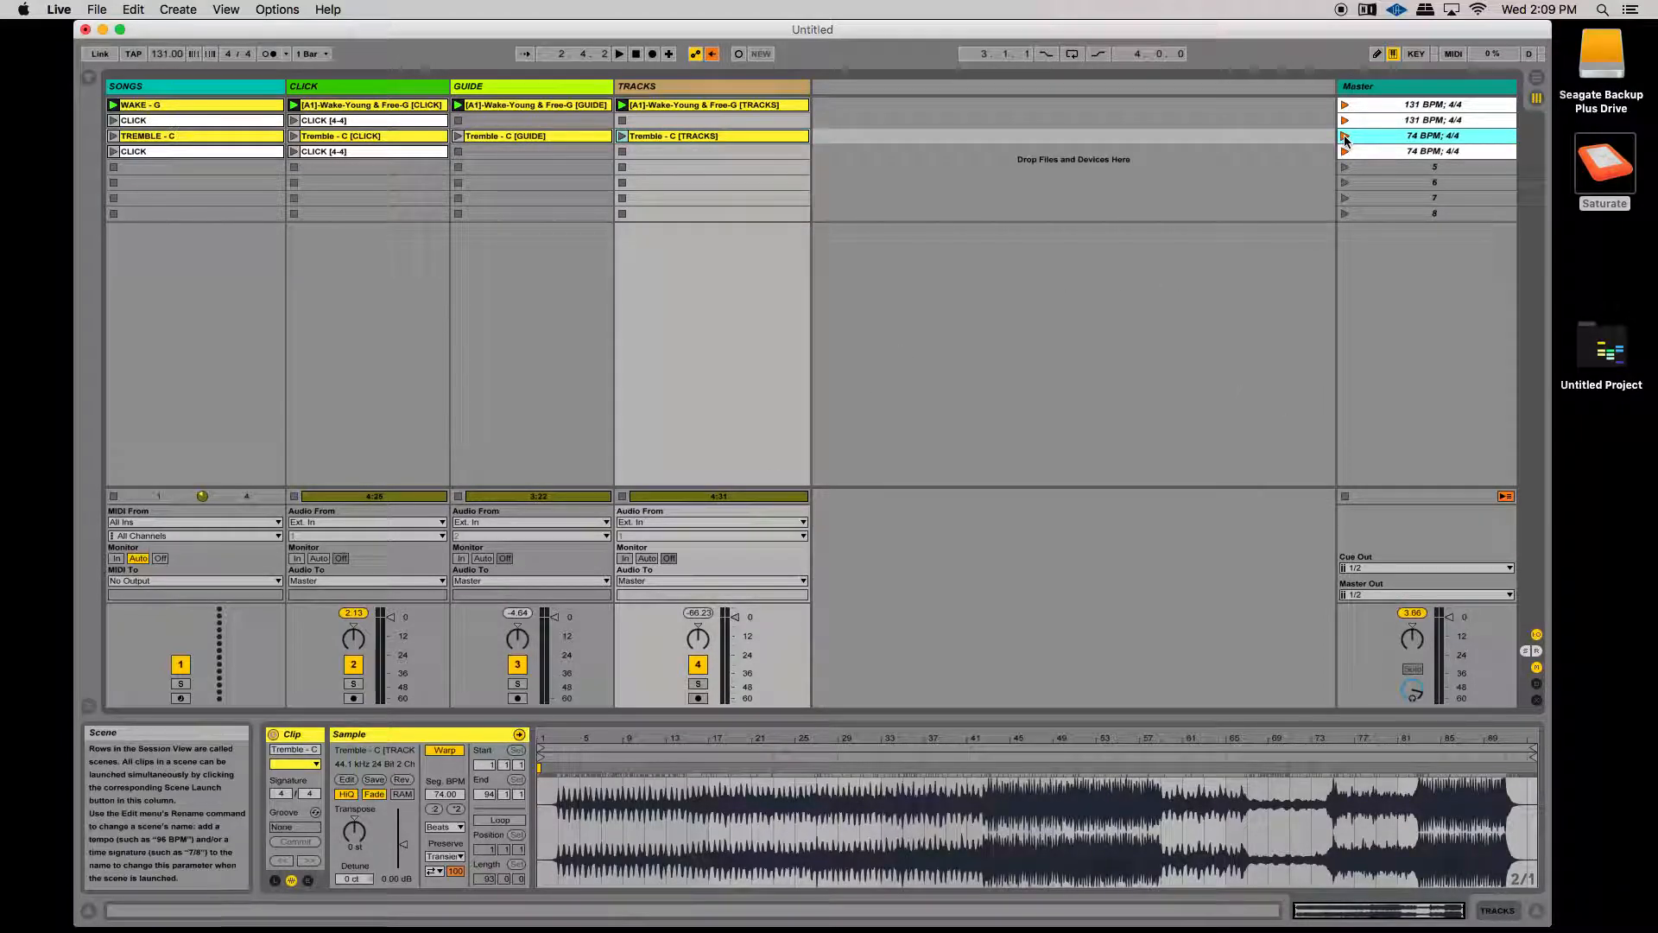
pyautogui.click(1344, 136)
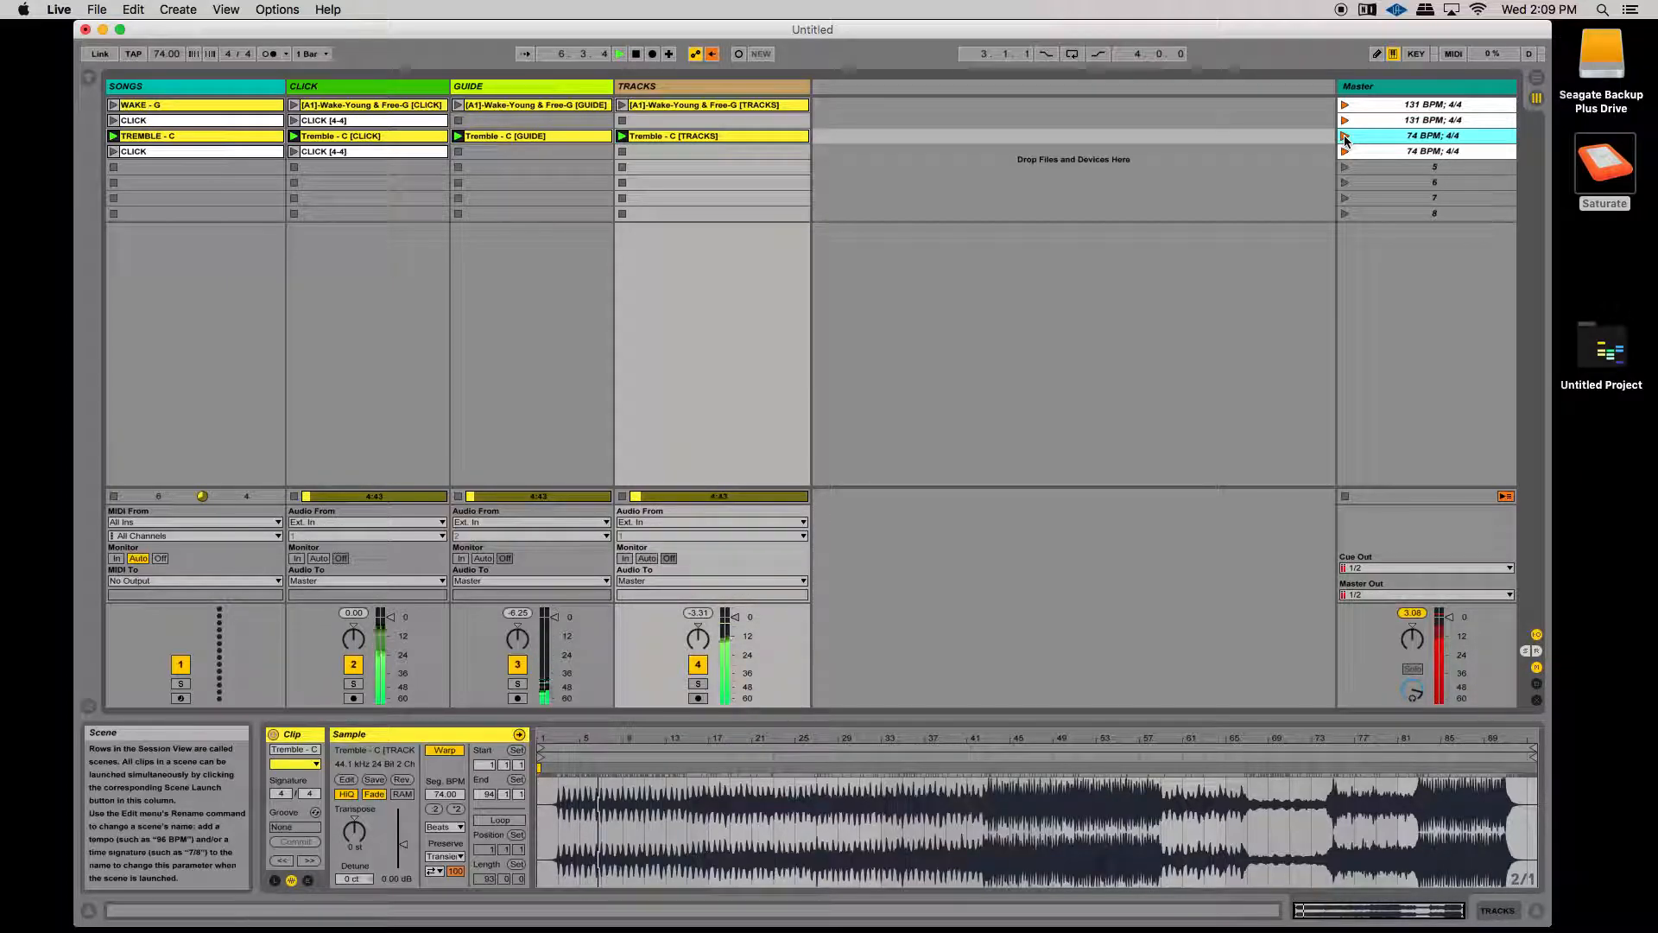
pyautogui.press('space')
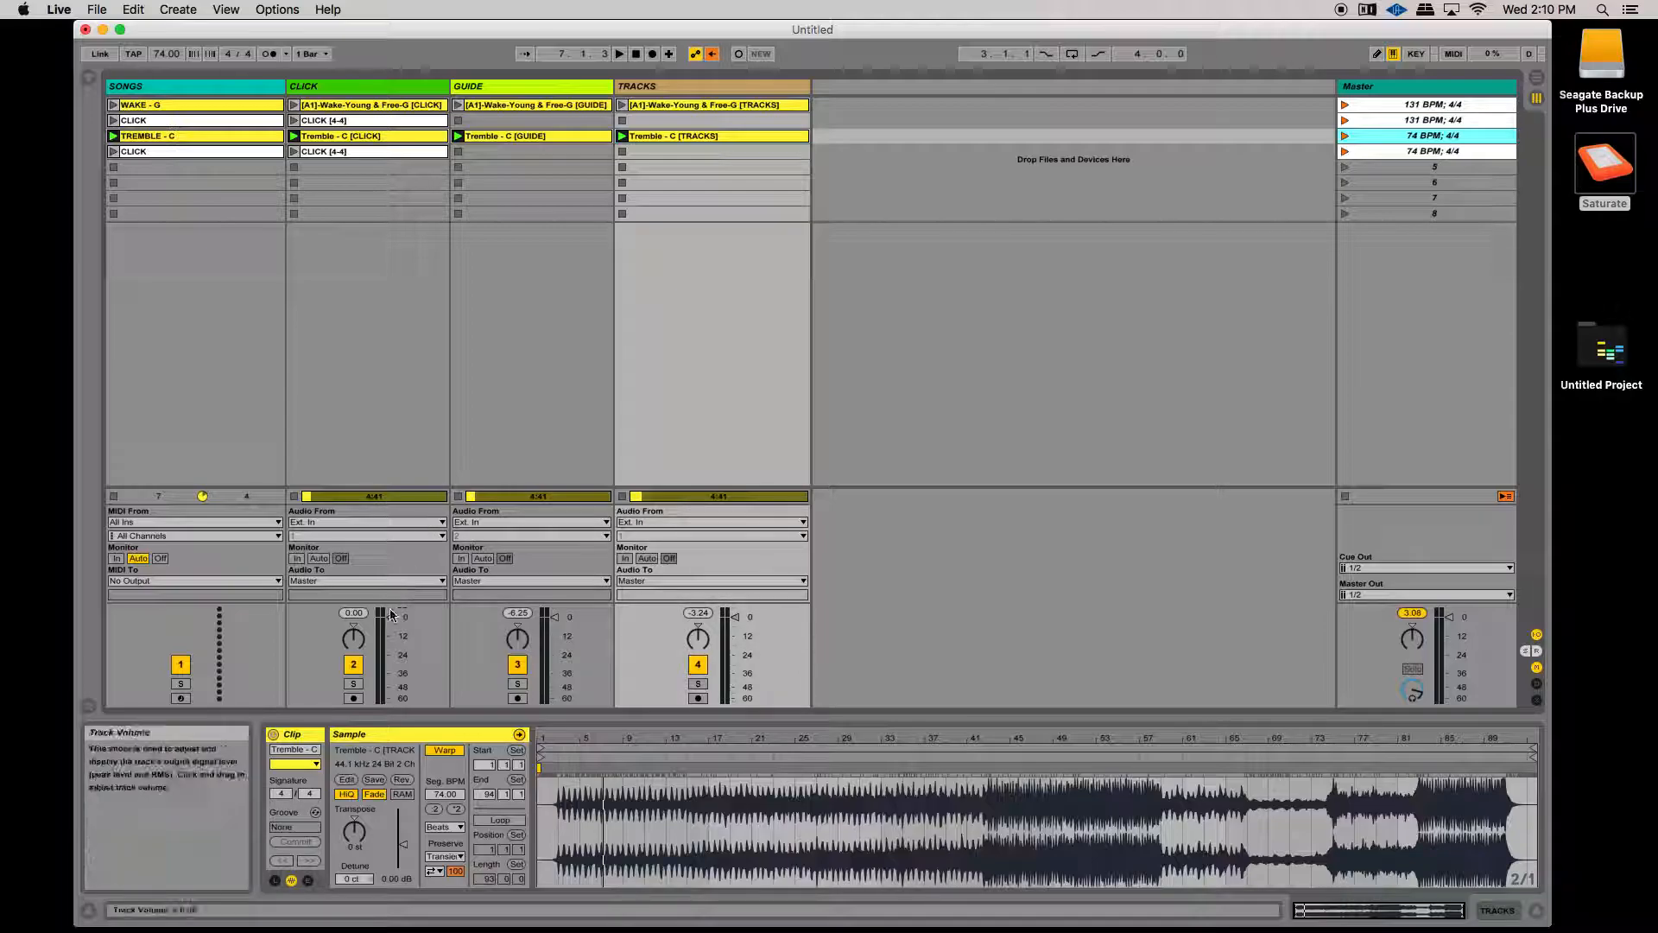
# Review the CLICK track's output routing options and the Audio preferences, then close the preferences
pyautogui.click(392, 580)
pyautogui.click(395, 567)
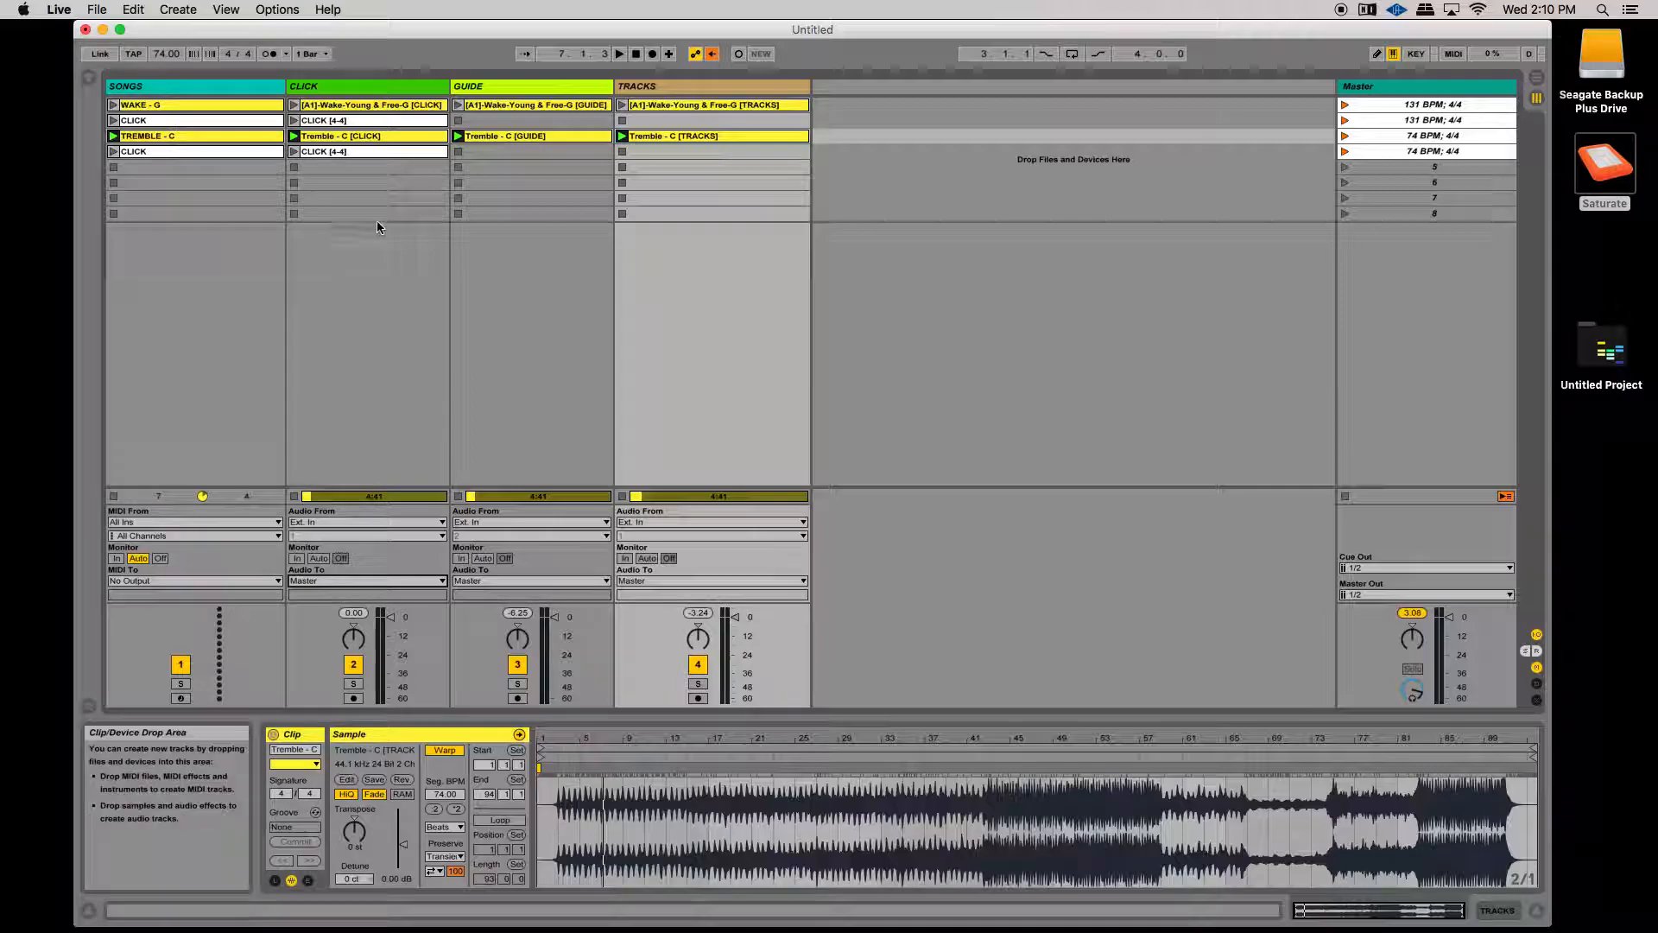
pyautogui.click(59, 10)
pyautogui.click(76, 58)
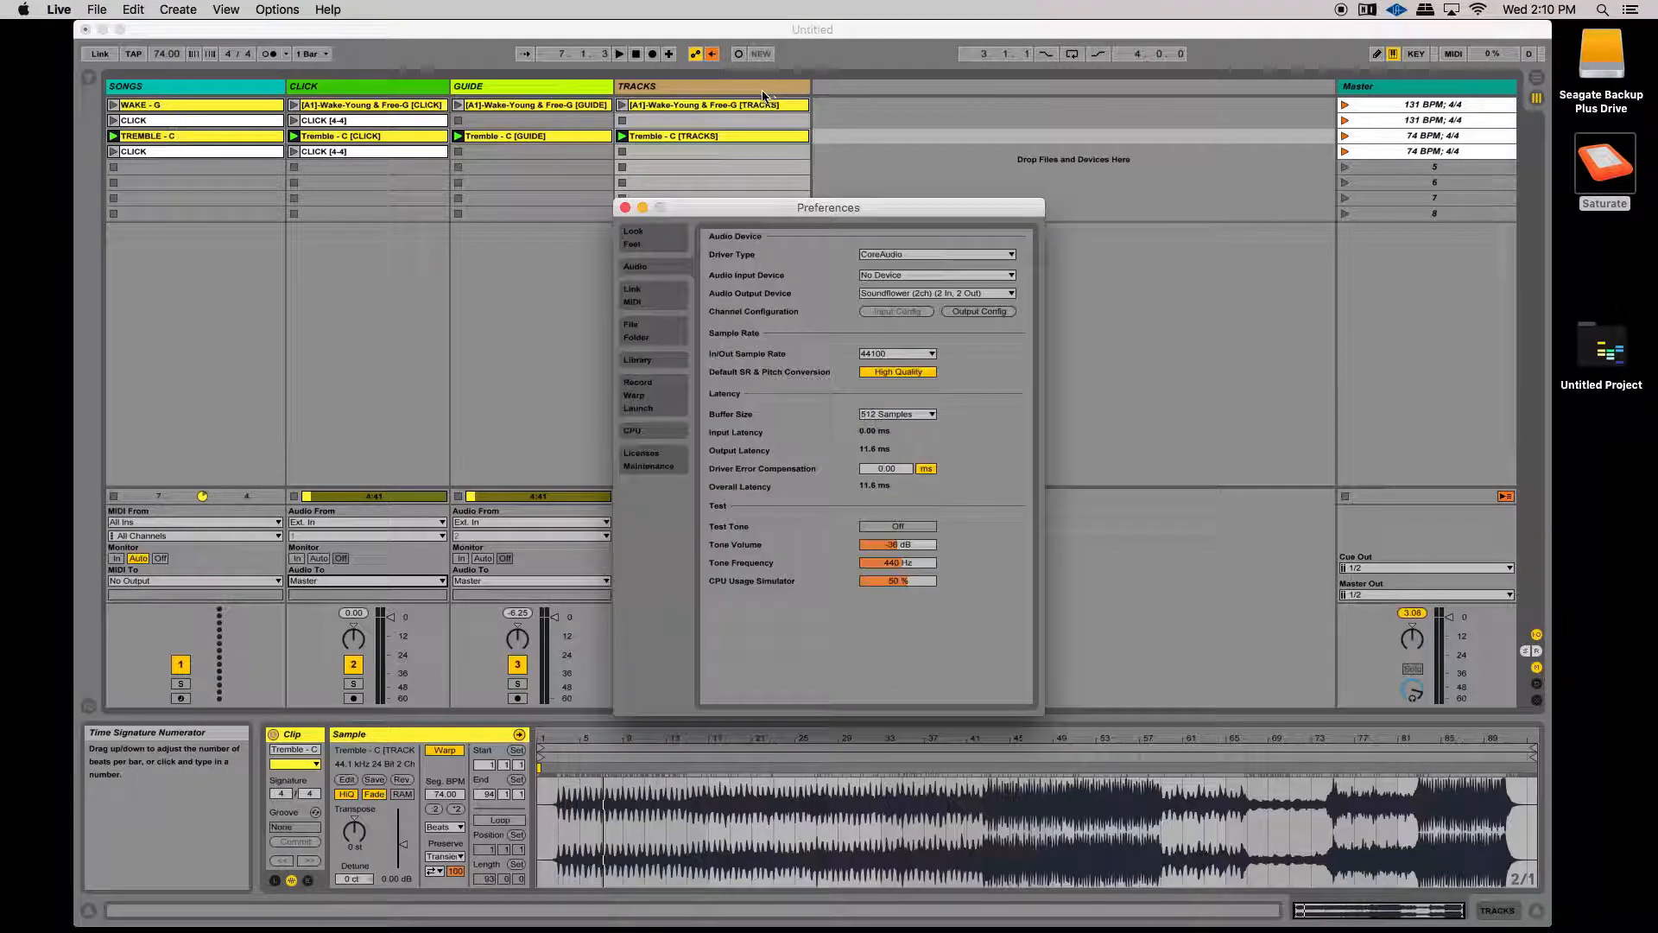
pyautogui.click(622, 207)
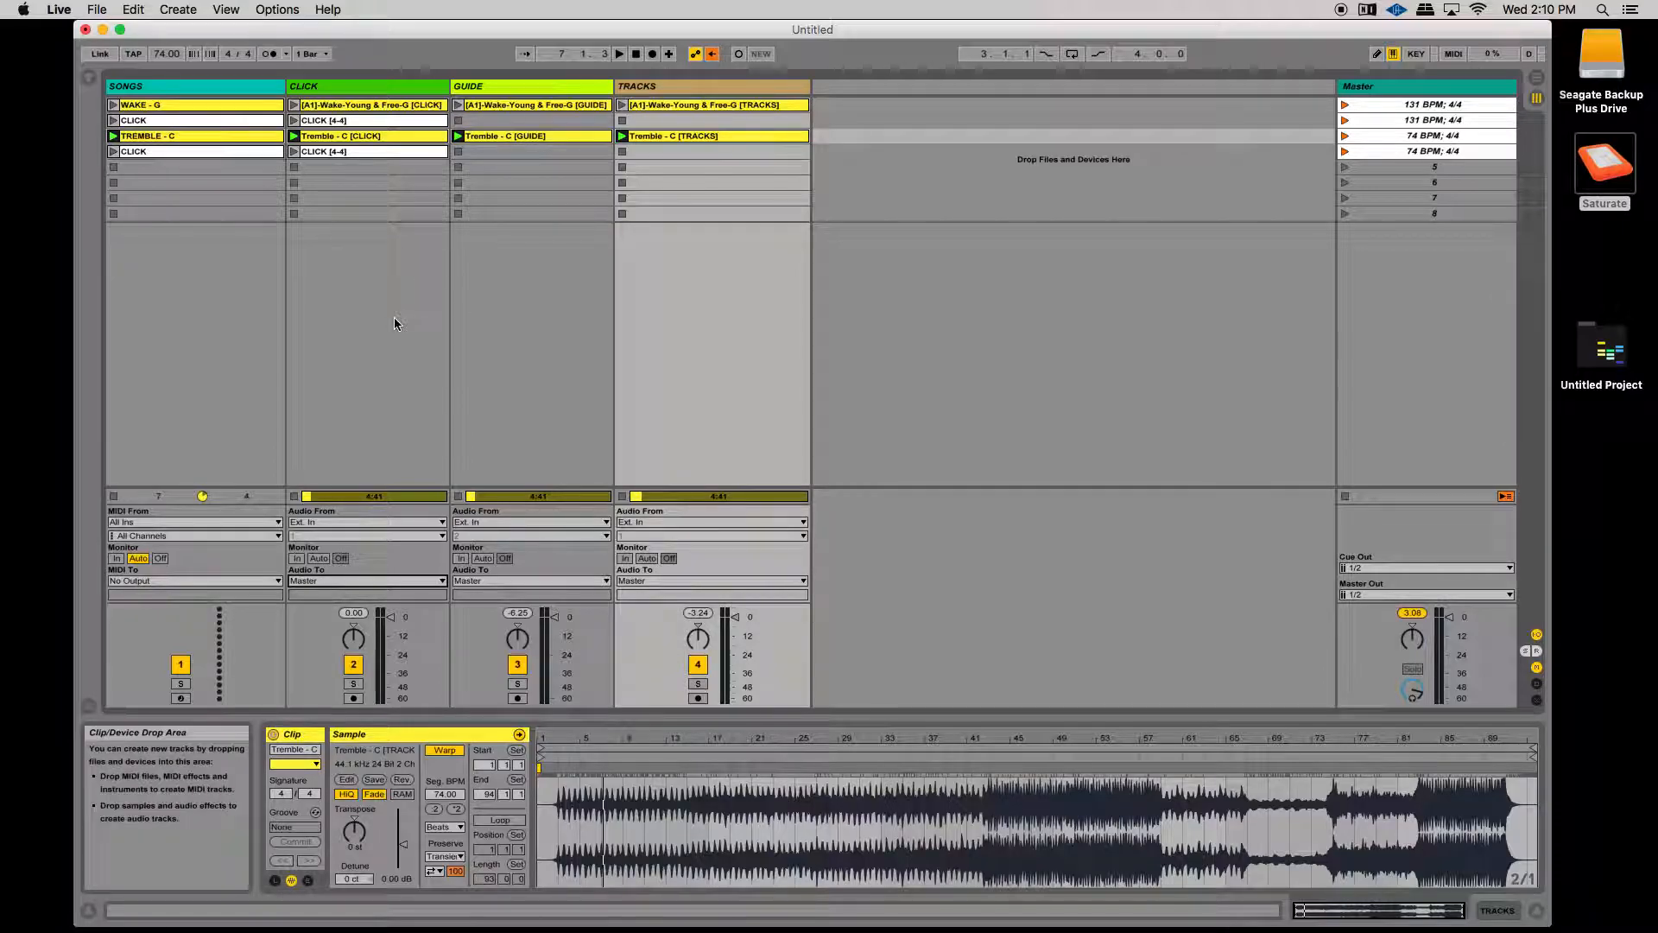
# Route the CLICK, GUIDE and TRACKS track outputs to Ext. Out
pyautogui.click(401, 581)
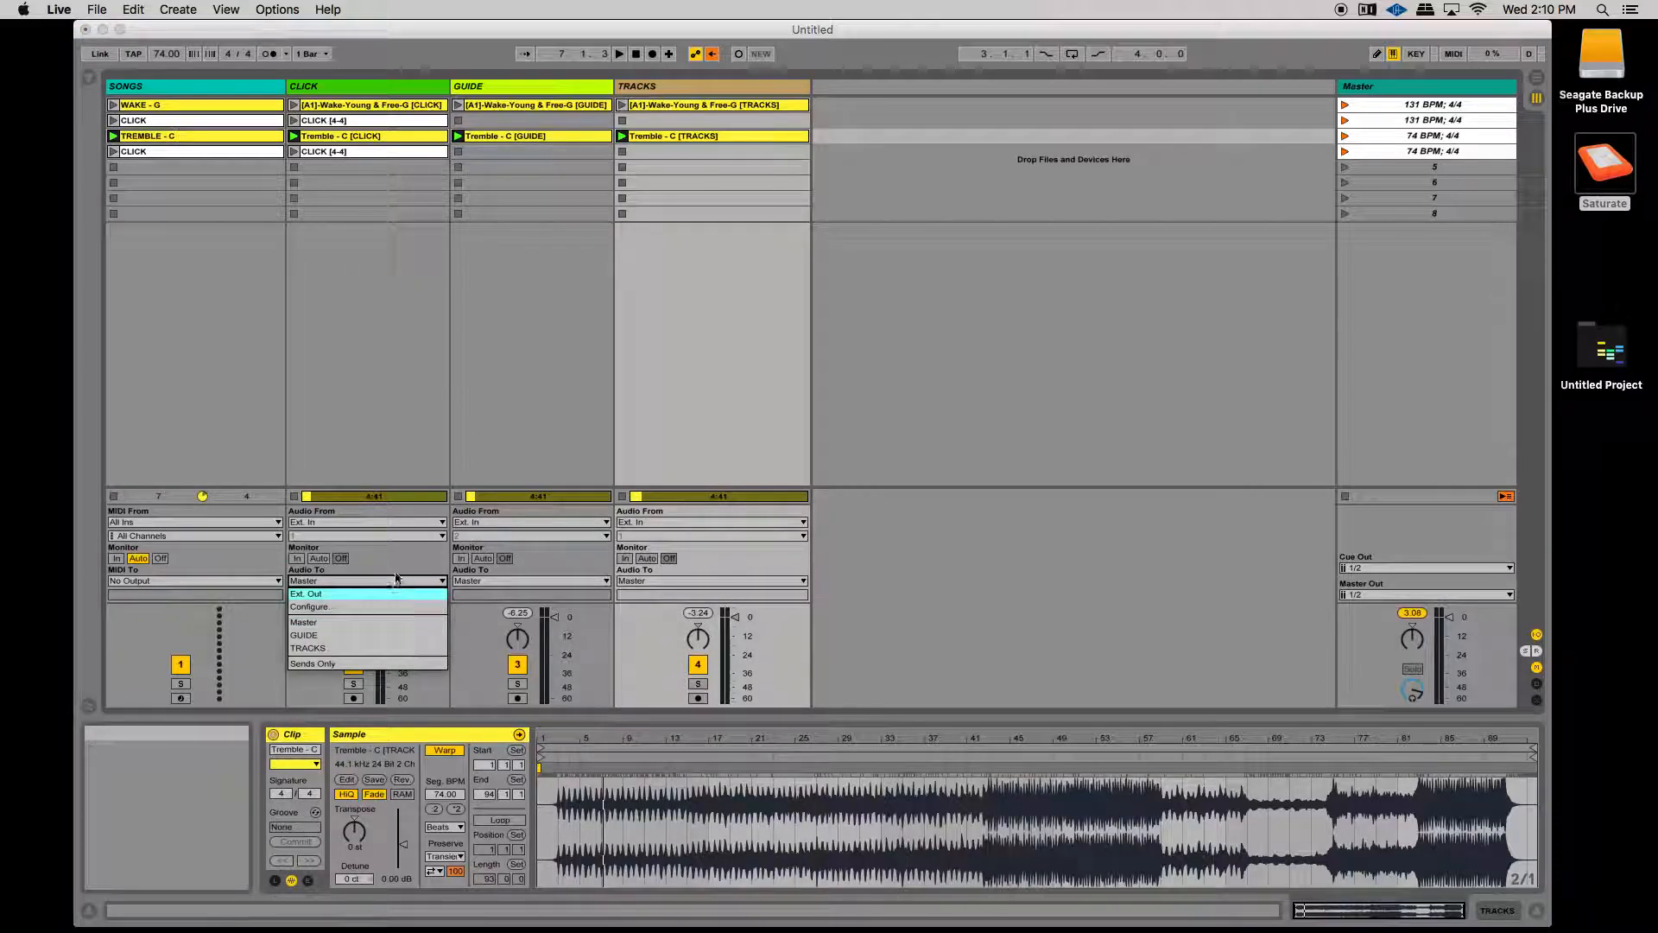
pyautogui.click(374, 573)
pyautogui.click(355, 582)
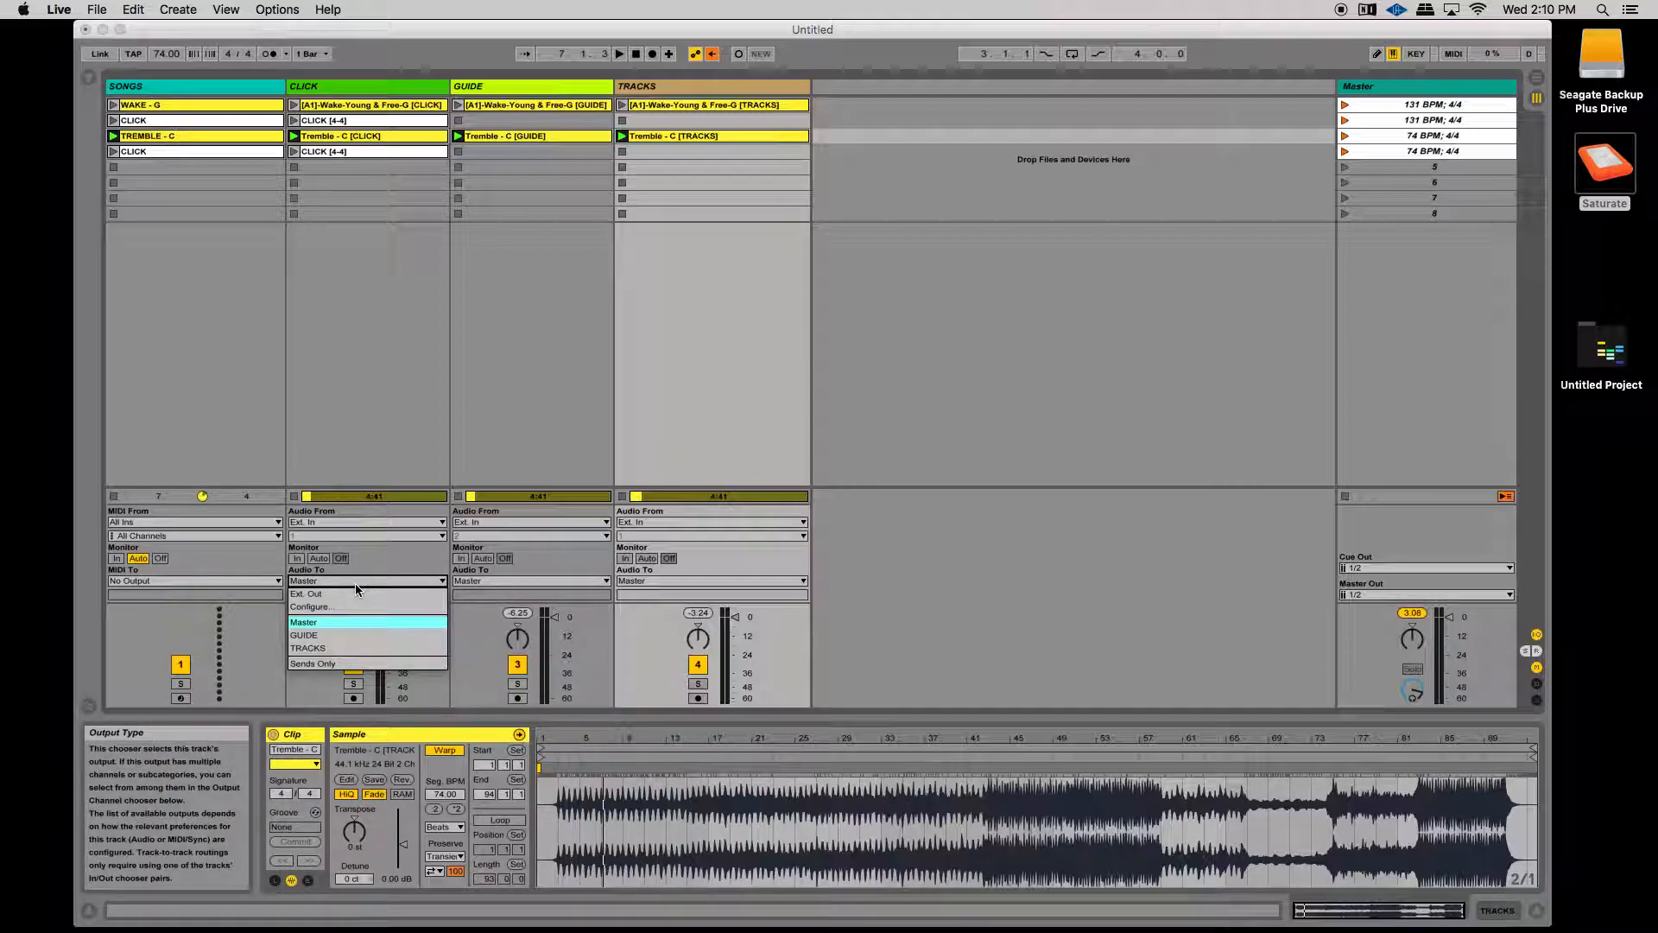
pyautogui.click(349, 595)
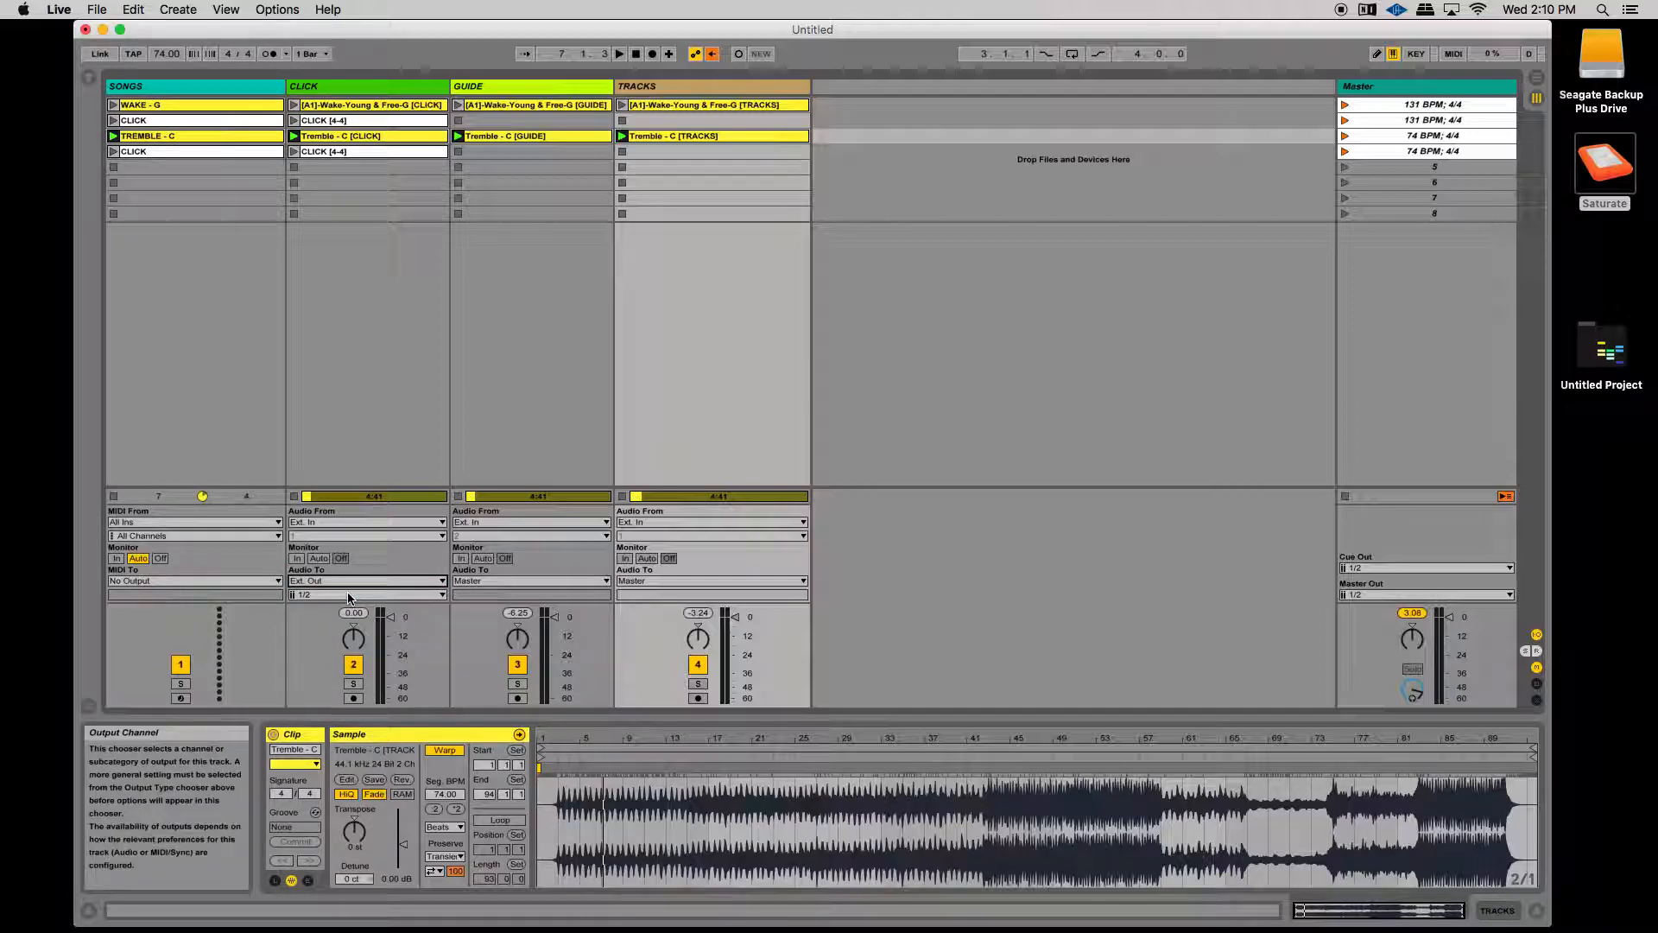
pyautogui.click(484, 581)
pyautogui.click(489, 591)
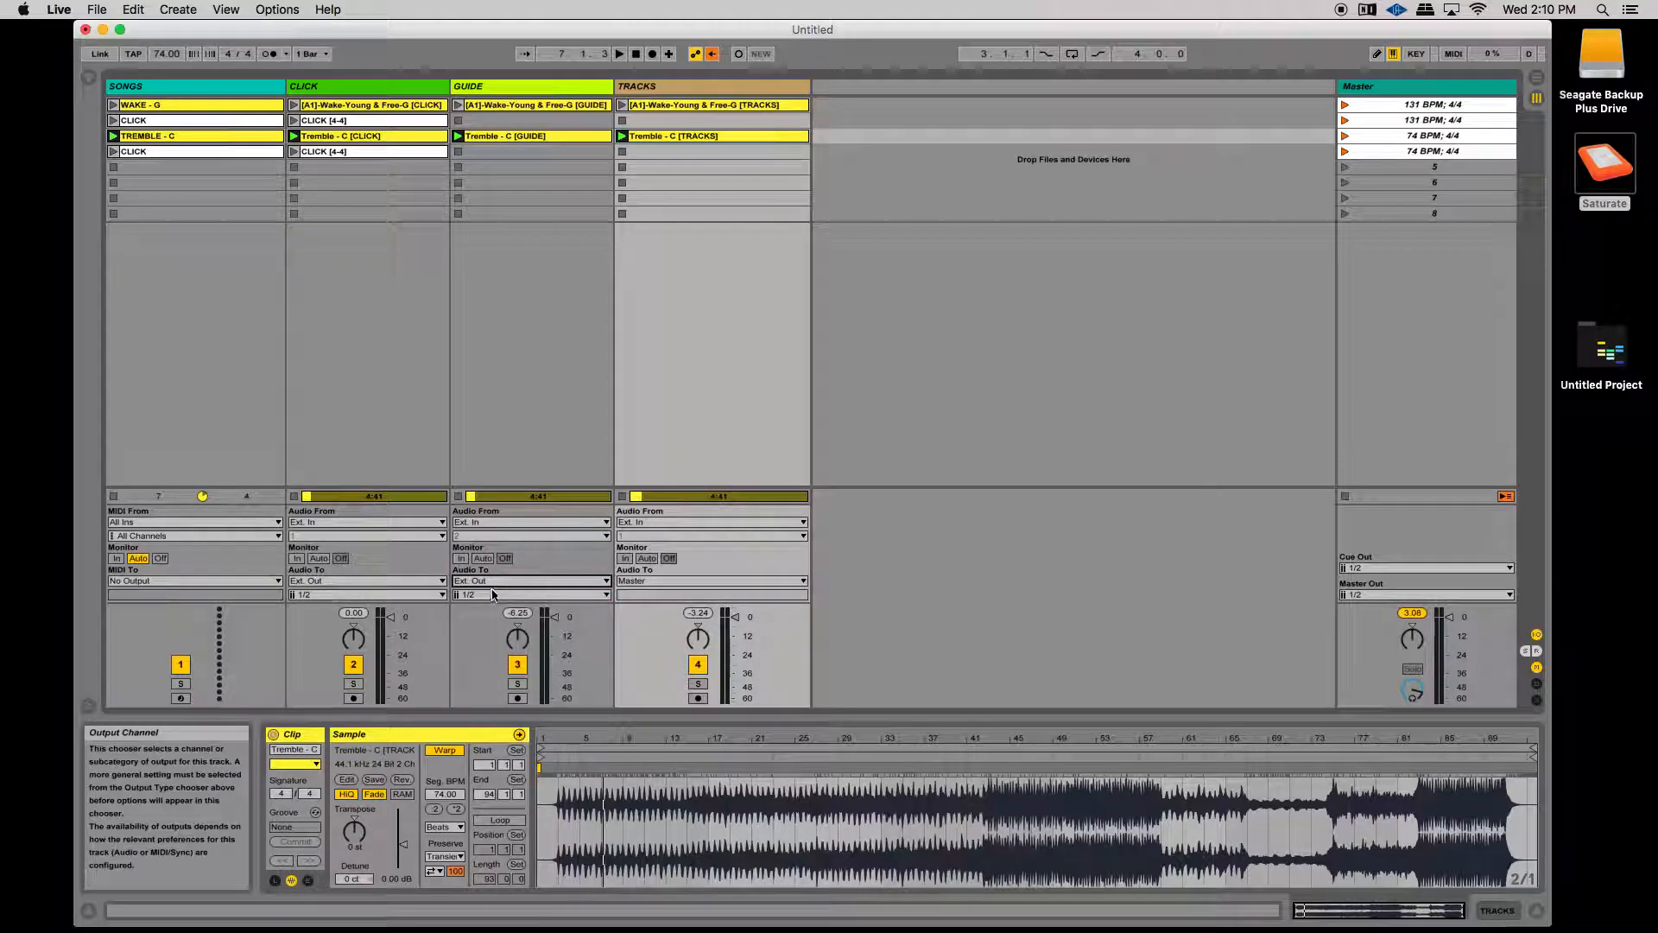
pyautogui.click(656, 580)
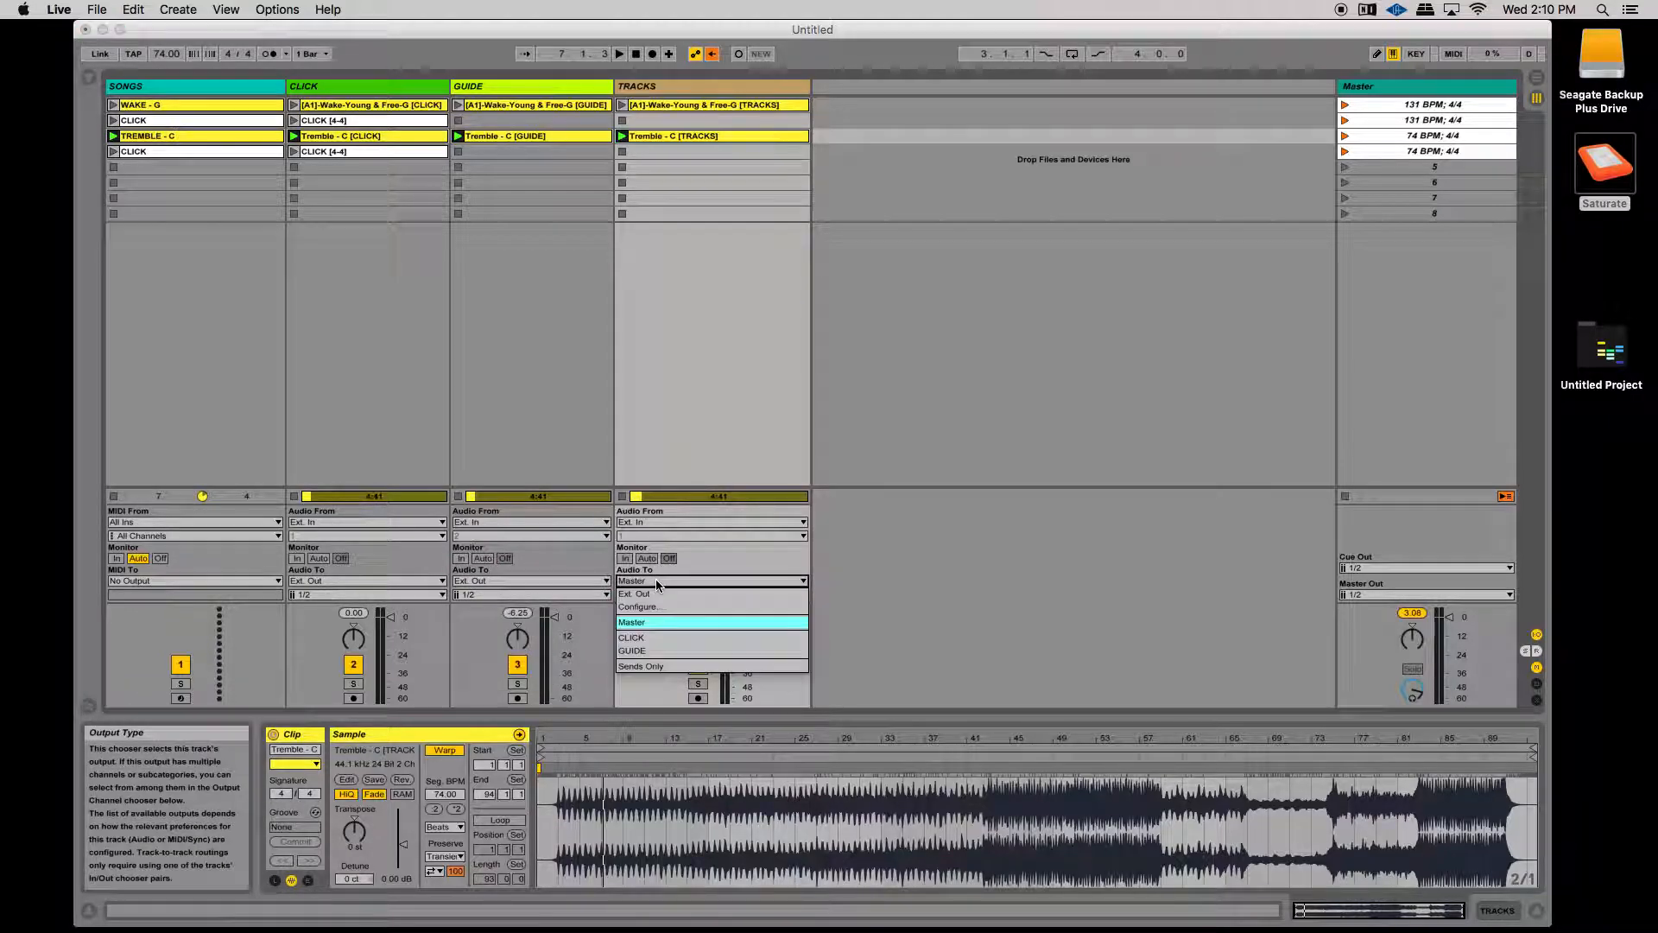
pyautogui.click(656, 585)
pyautogui.click(660, 585)
pyautogui.click(708, 594)
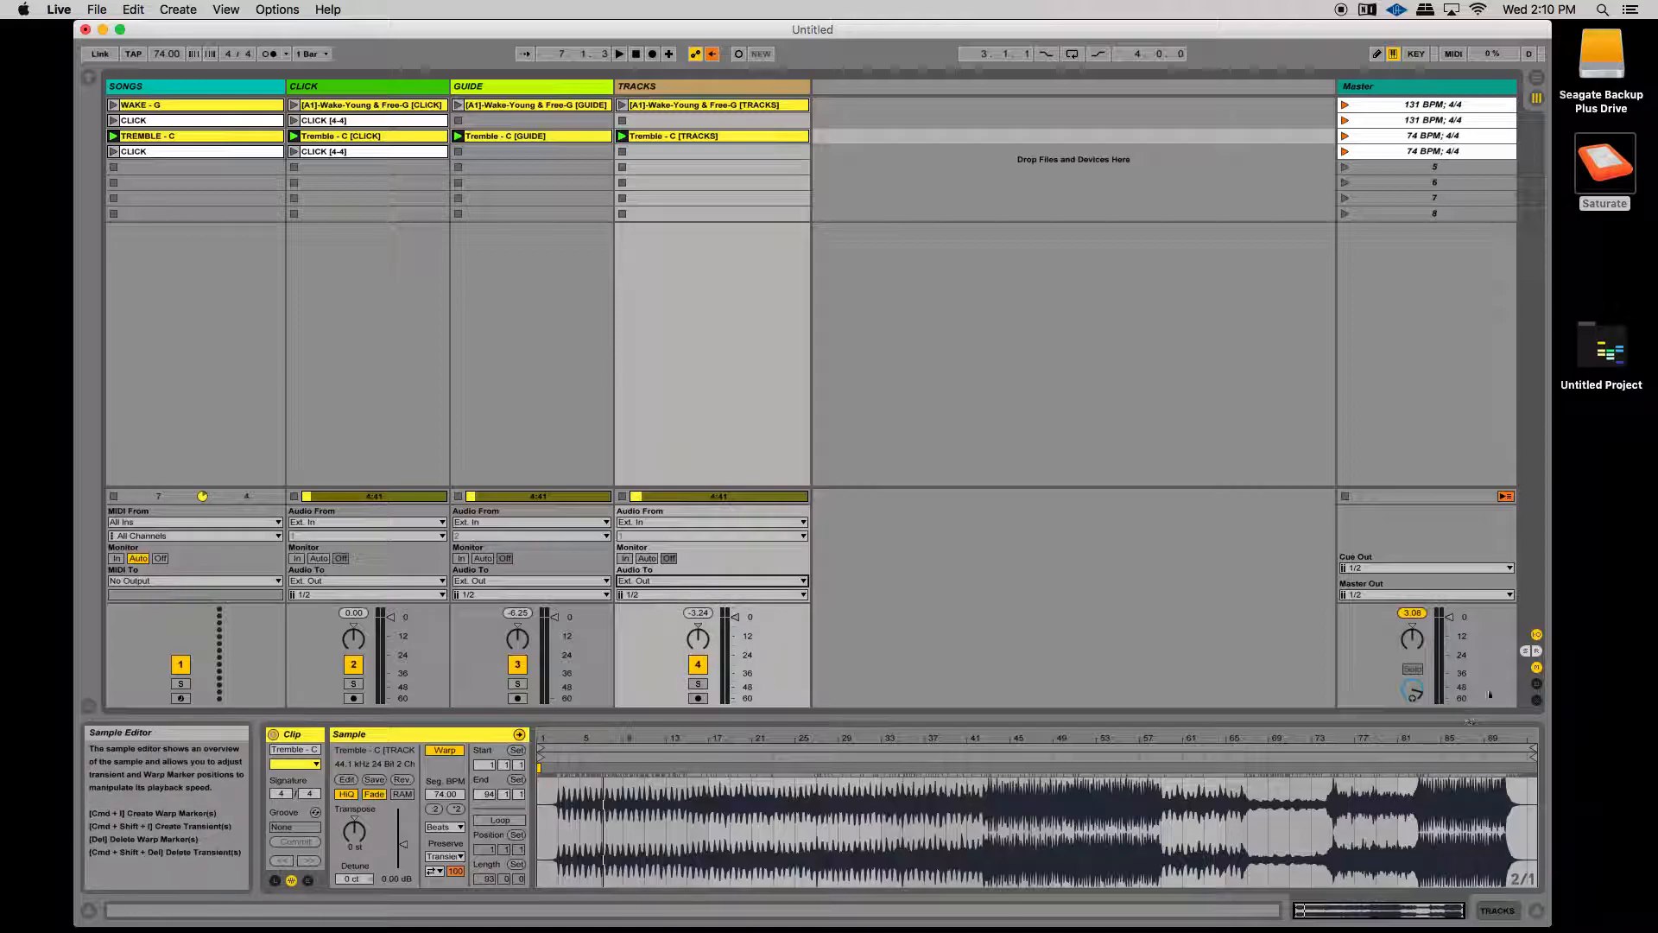
# Set the TRACKS output channel to 1 and the GUIDE and CLICK output channels to 2
pyautogui.click(526, 594)
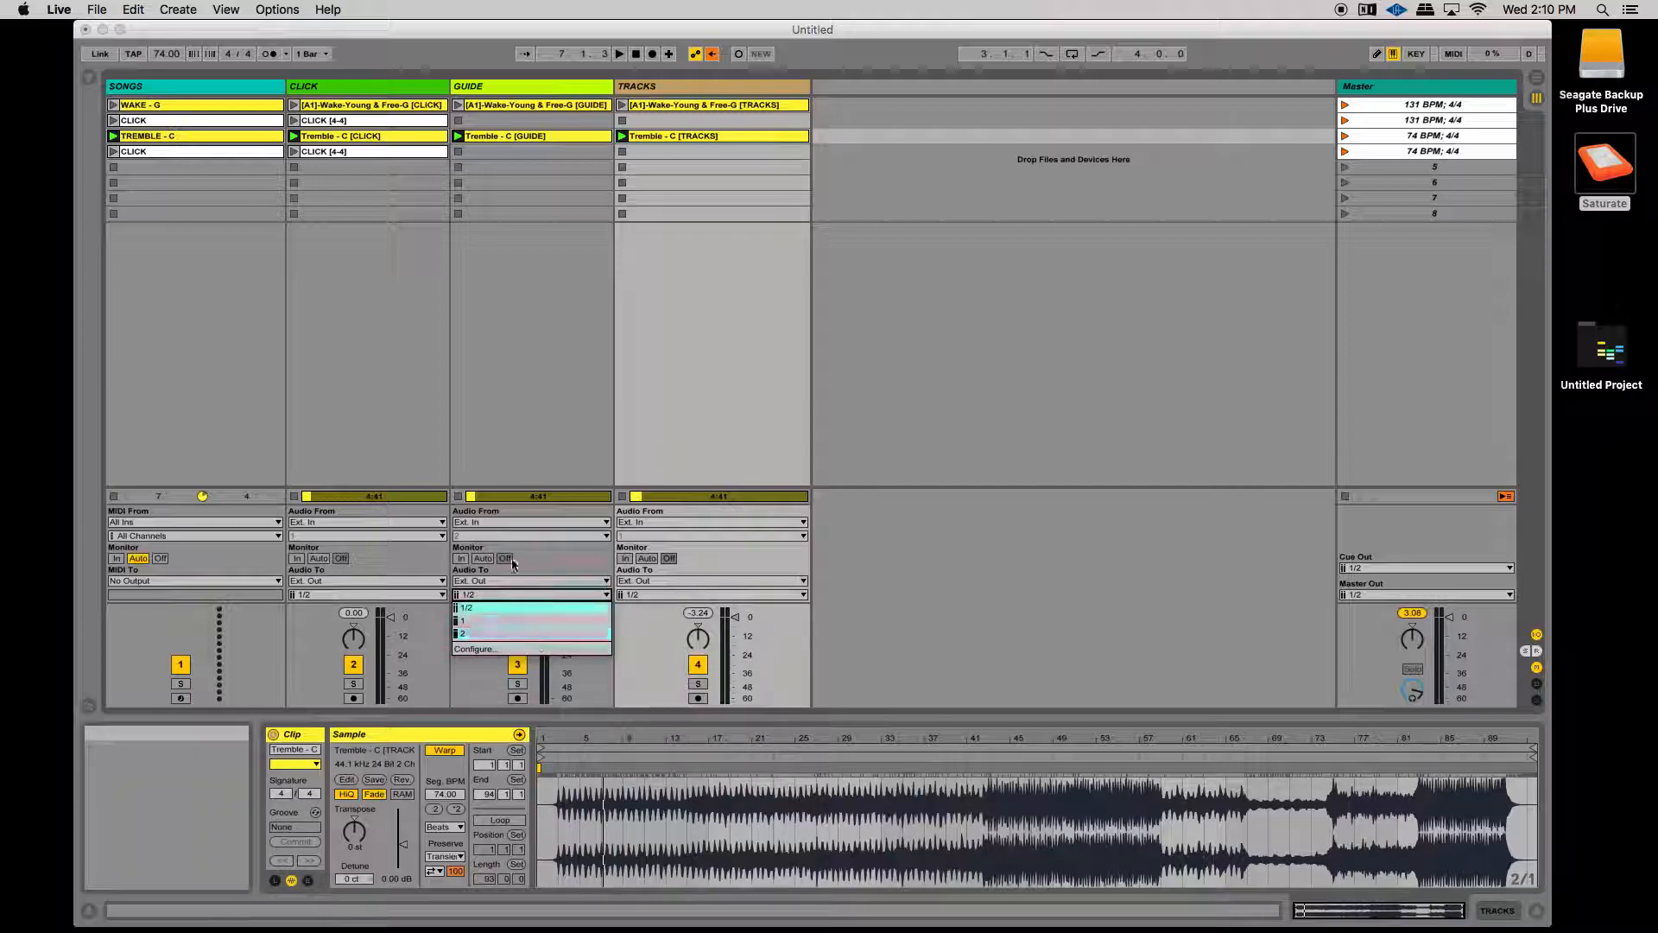
pyautogui.click(391, 440)
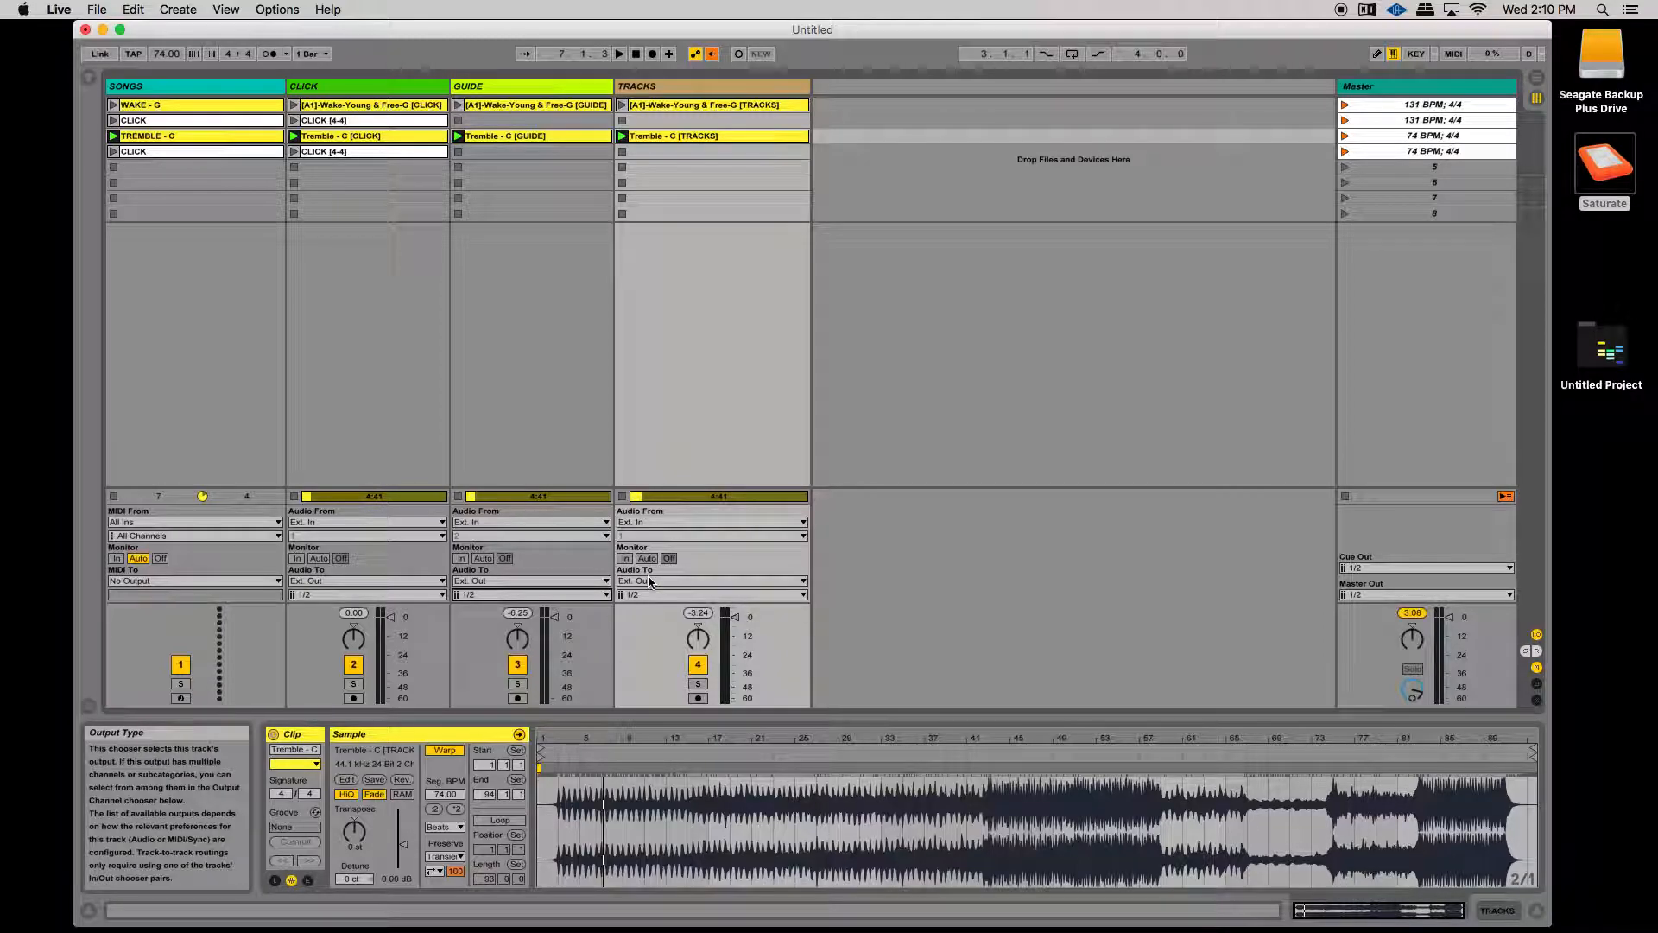
pyautogui.click(733, 596)
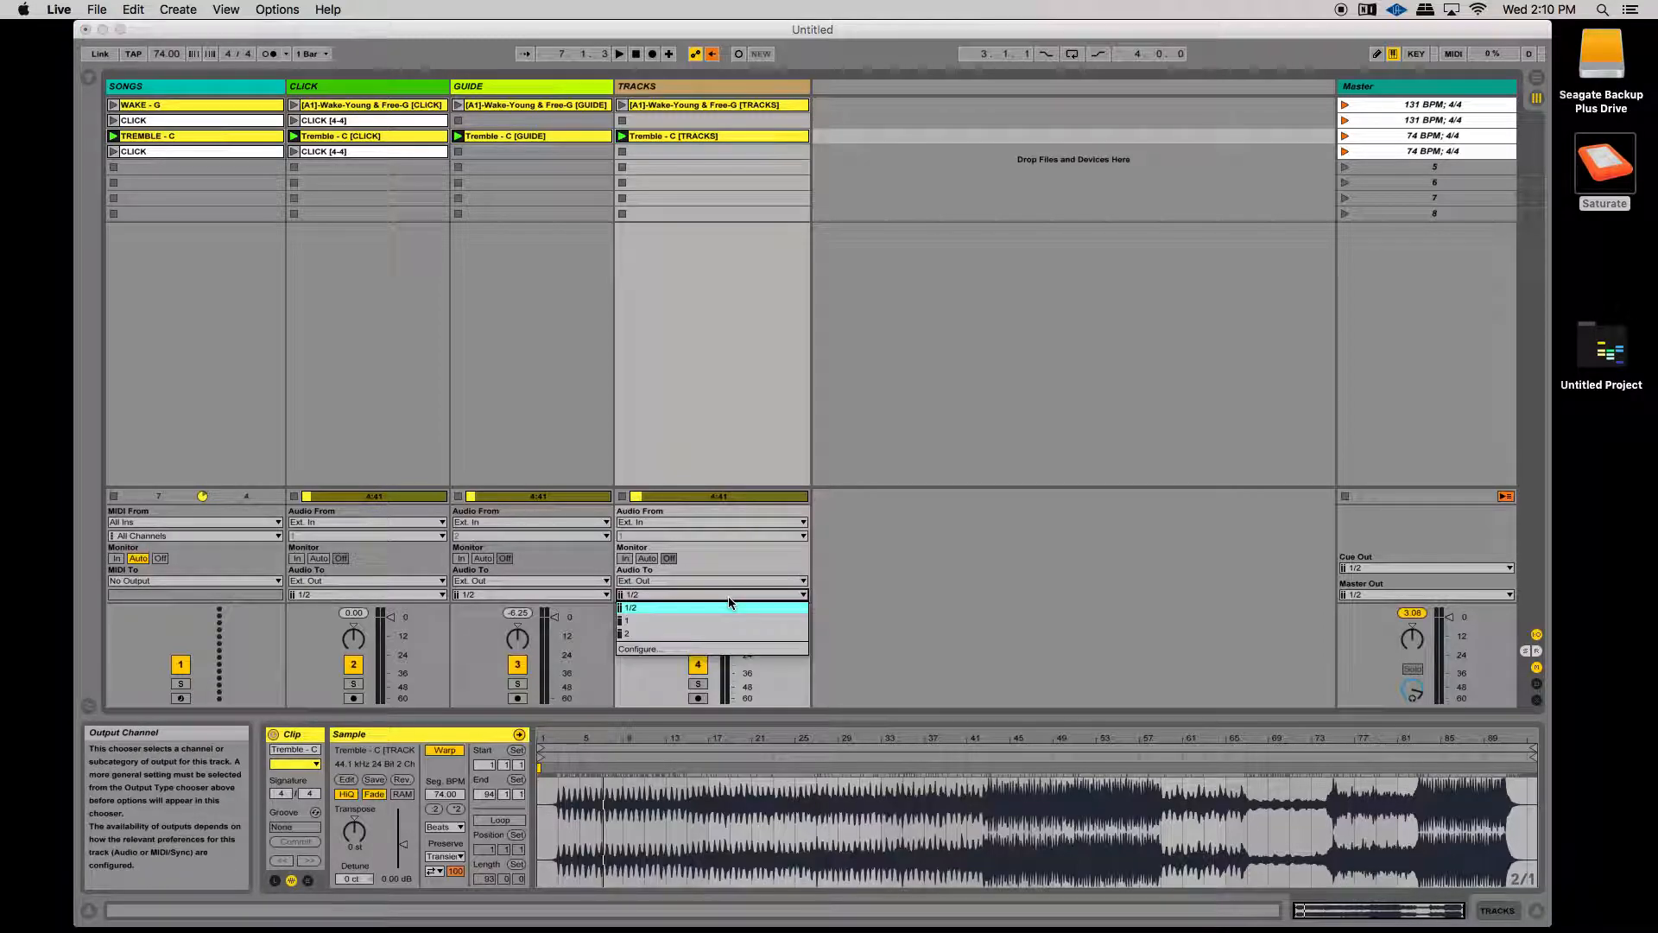
pyautogui.click(724, 618)
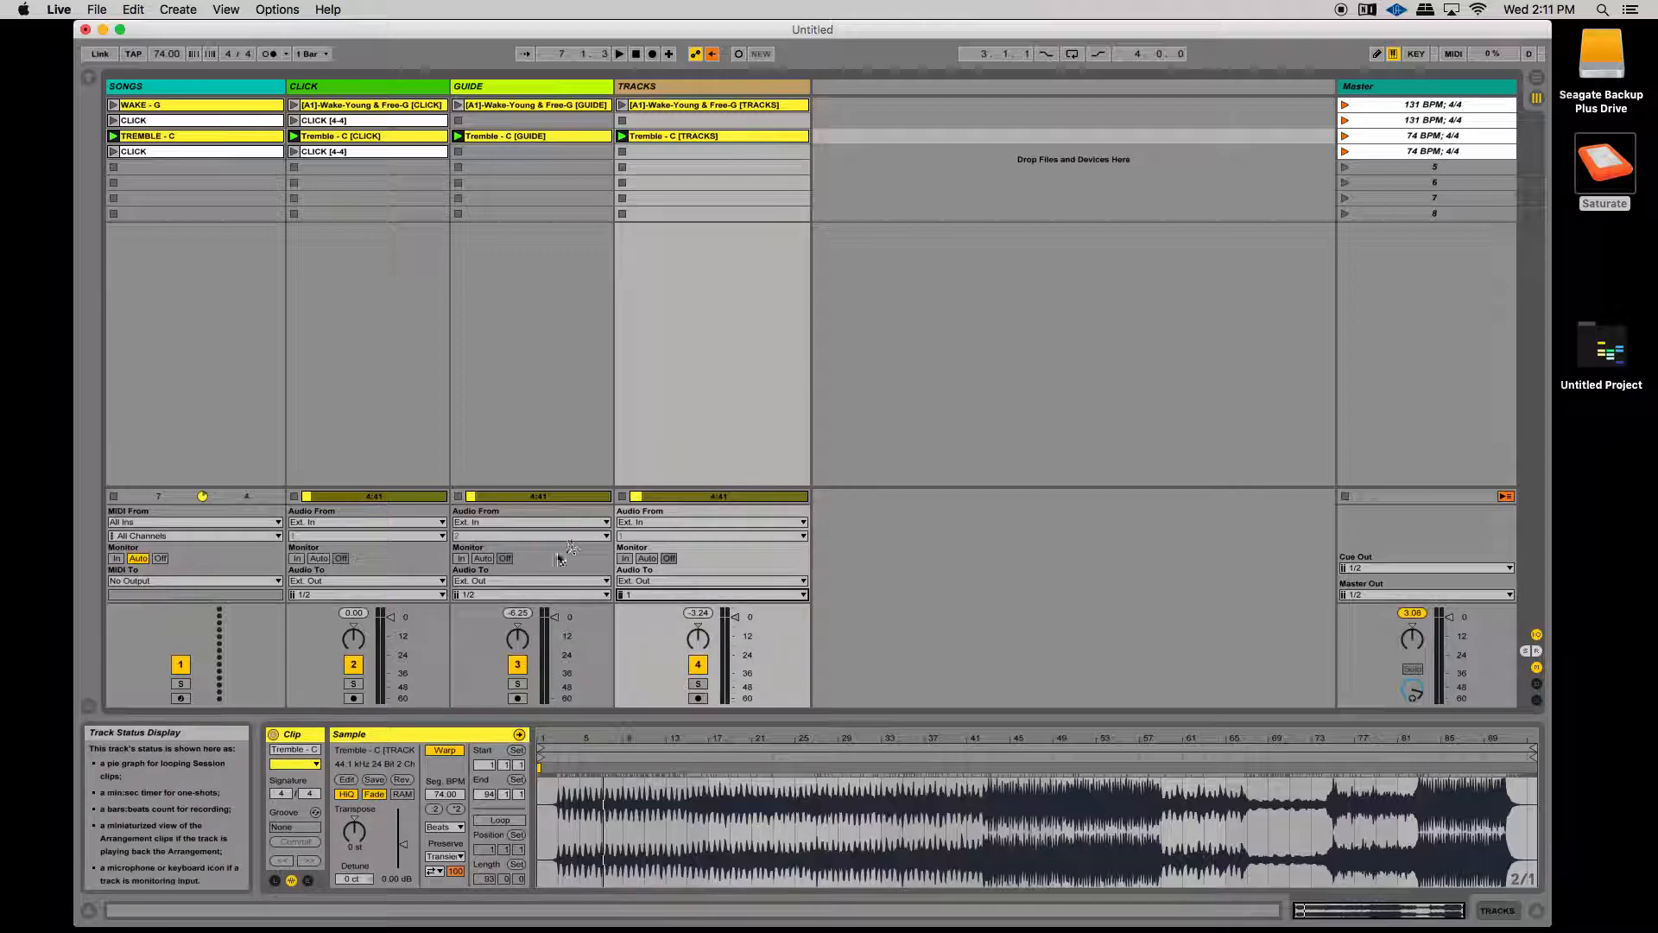
pyautogui.click(541, 597)
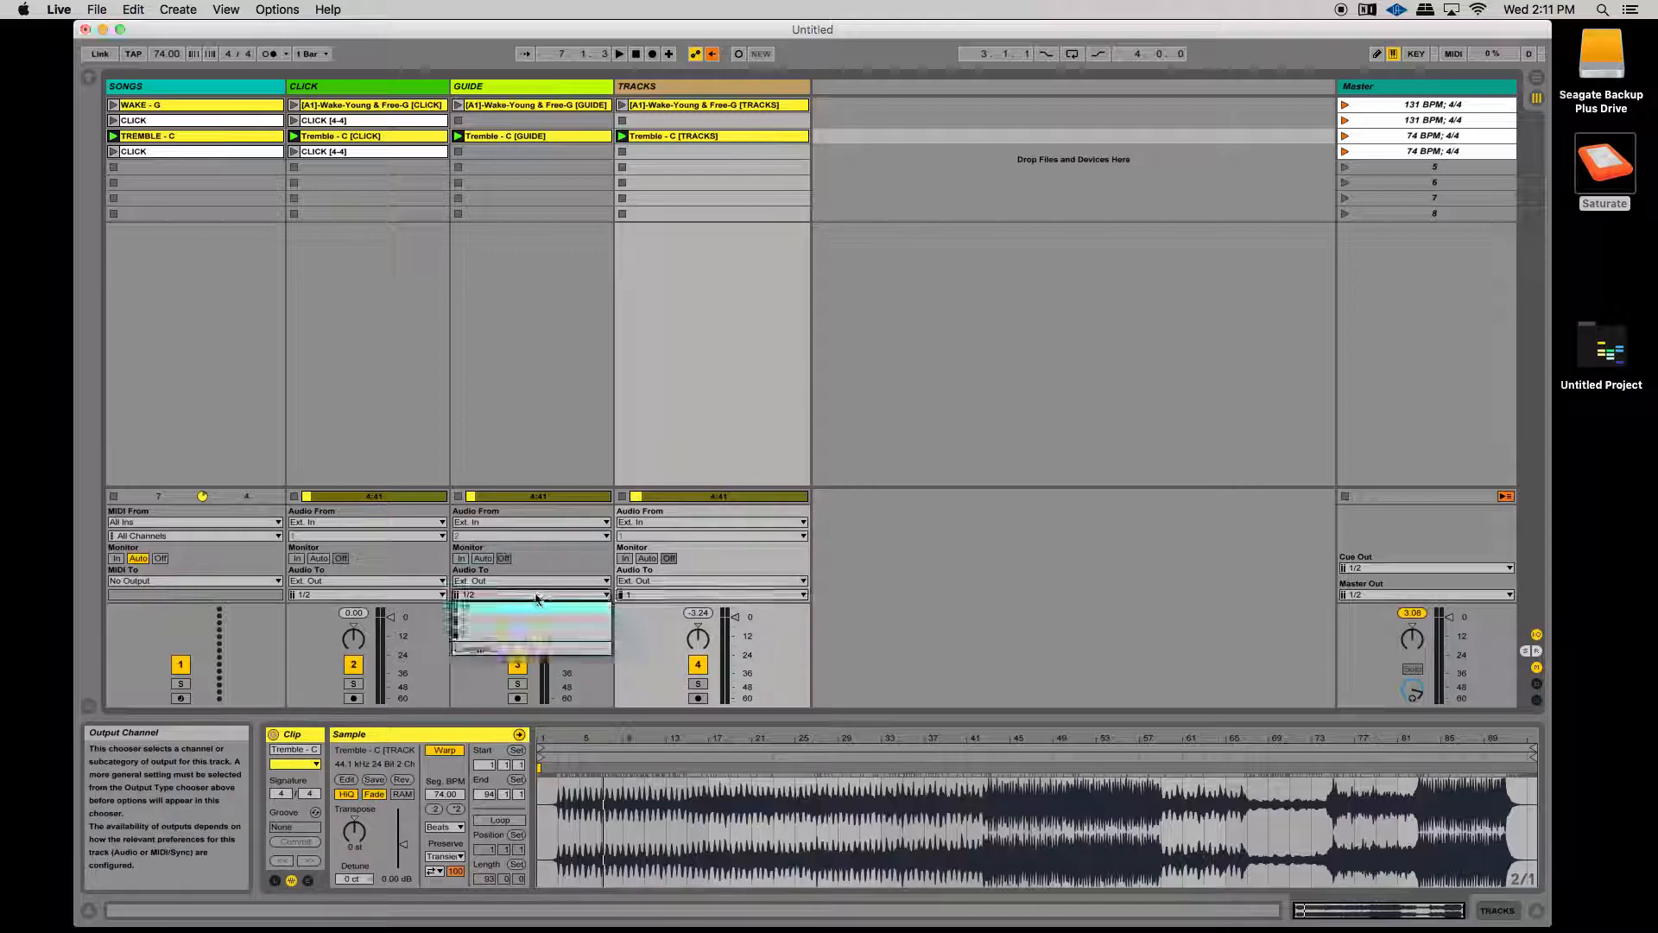
pyautogui.click(530, 631)
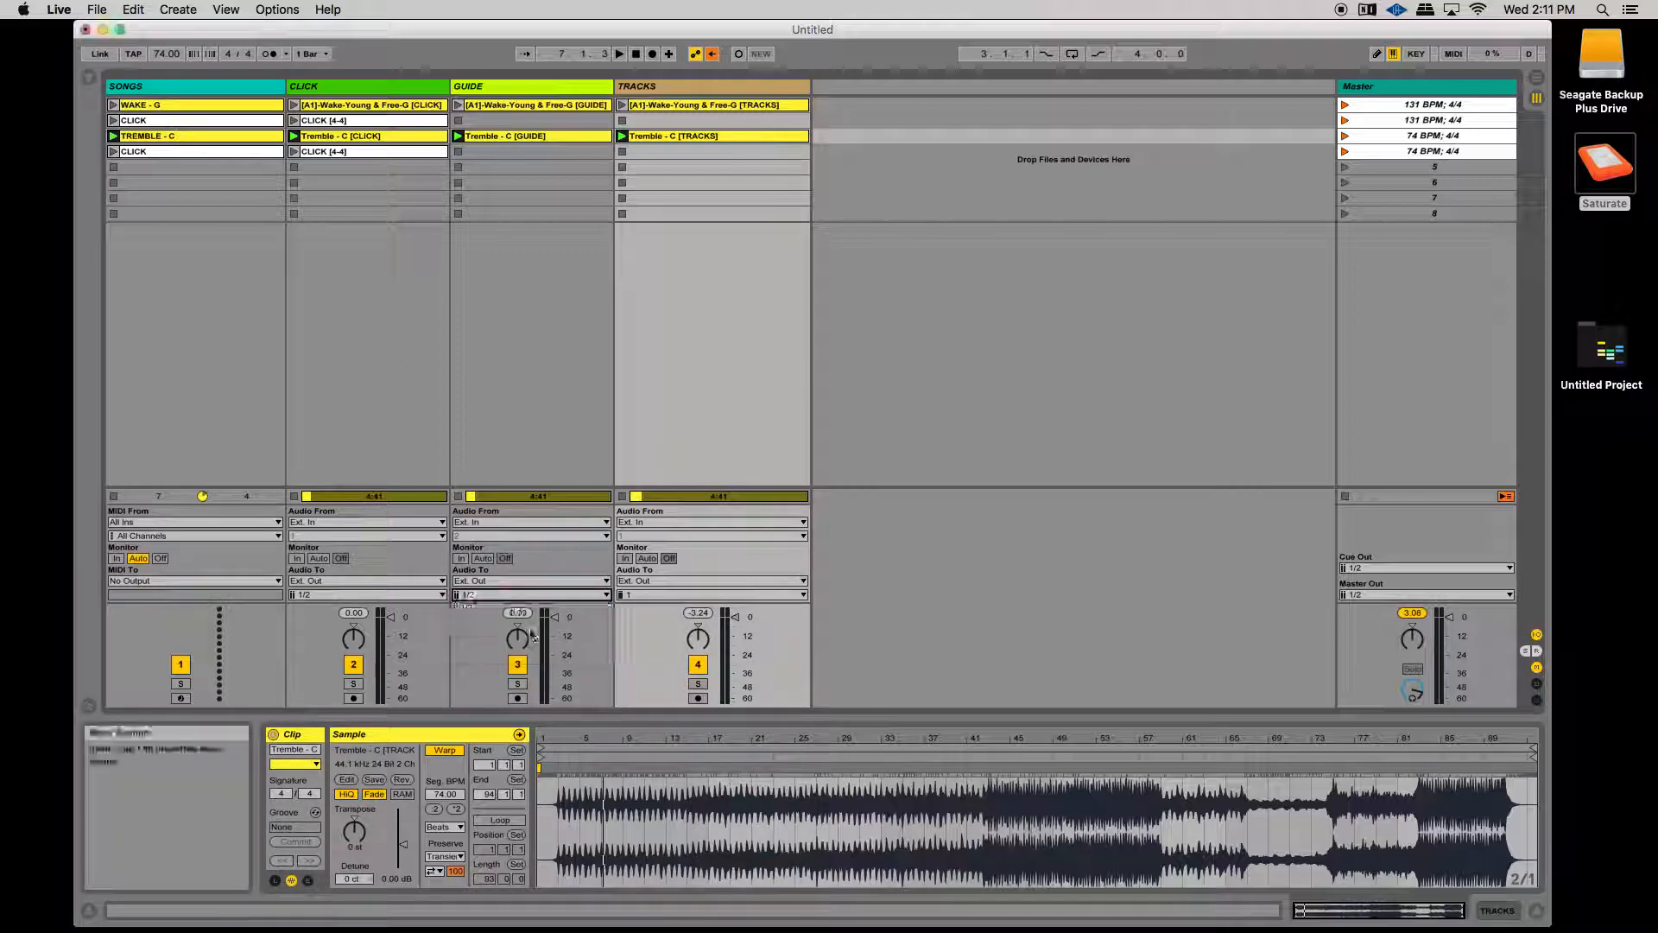
pyautogui.click(397, 594)
pyautogui.click(391, 633)
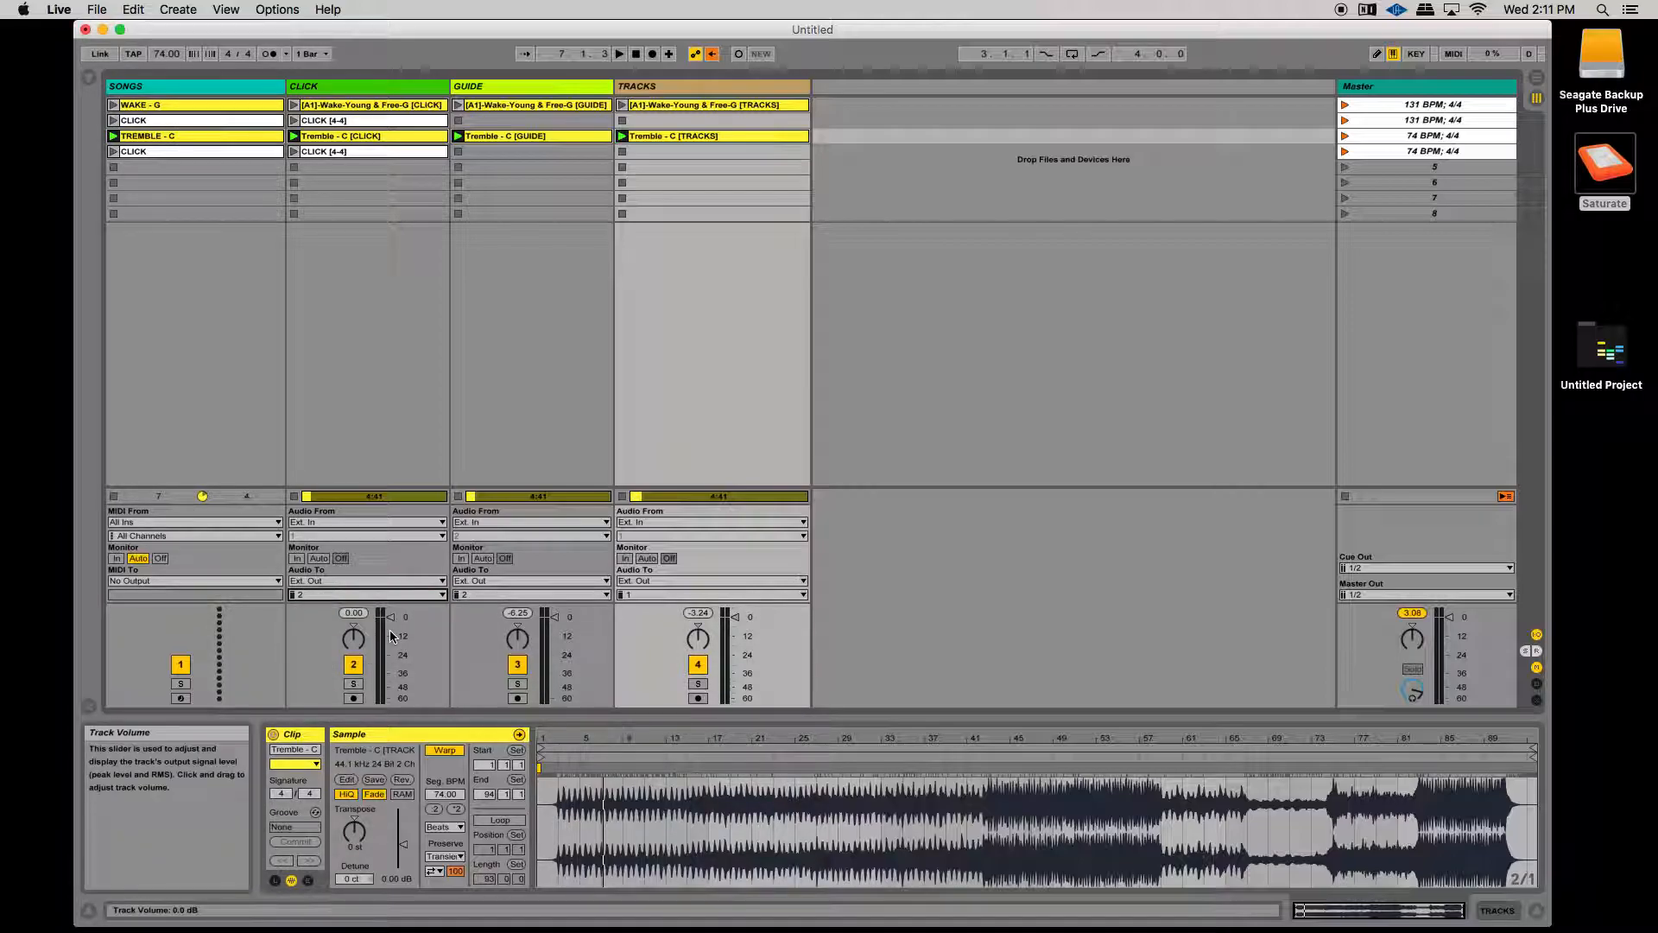
# Launch the Tremble scene to test the routing and stop playback
pyautogui.click(1345, 137)
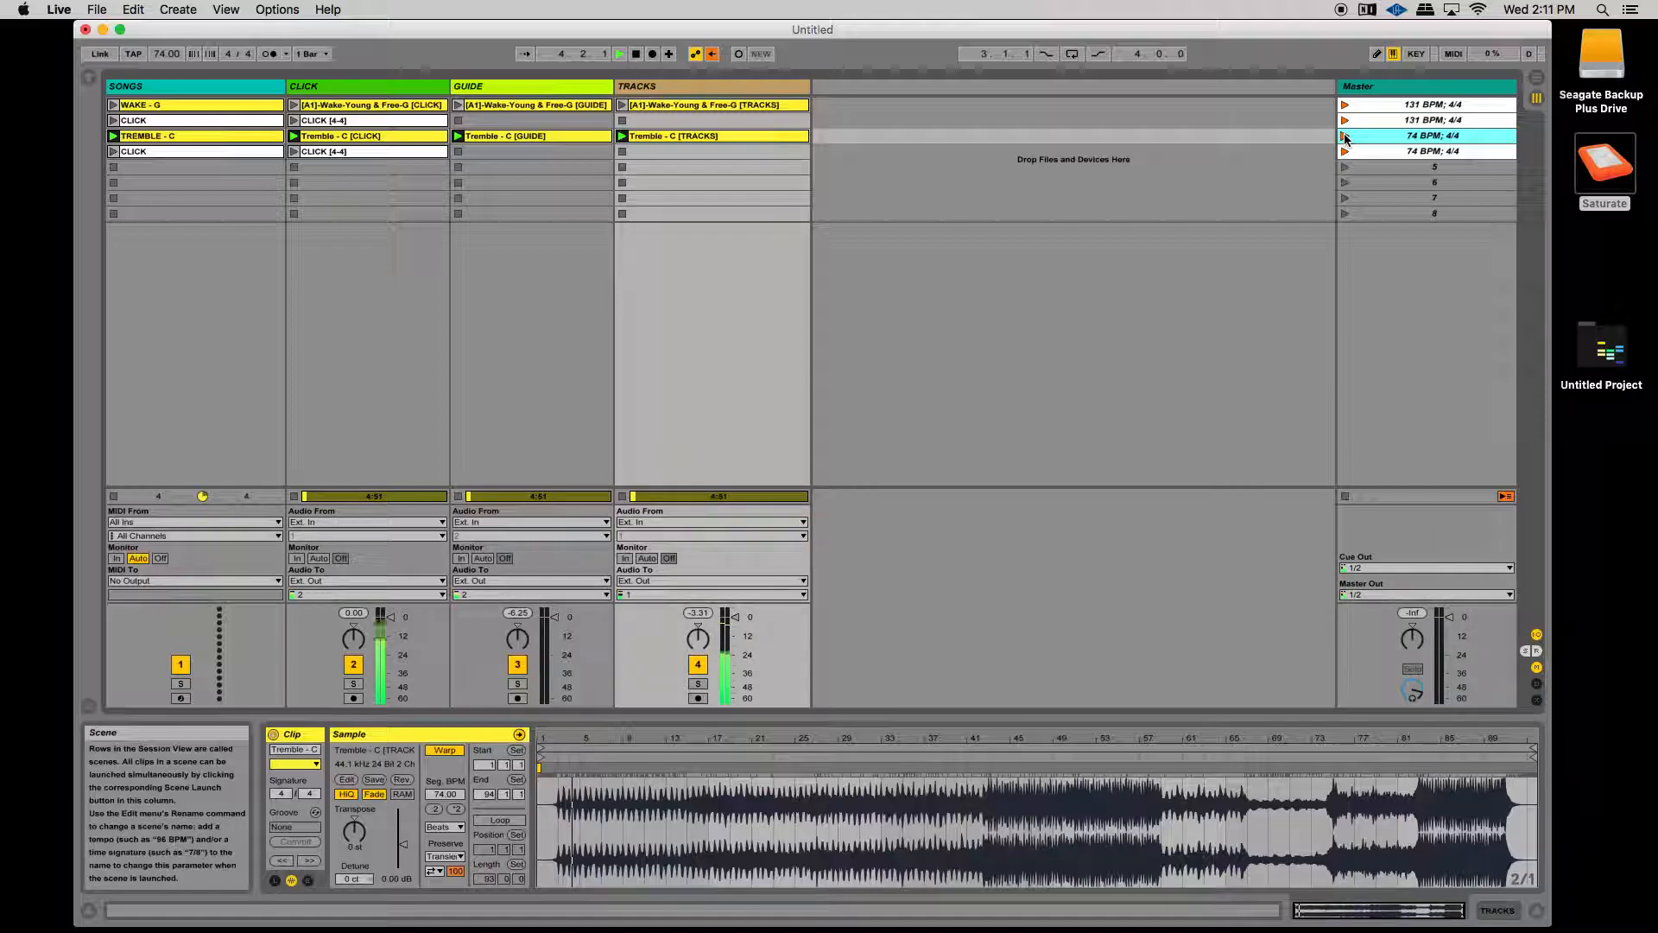
pyautogui.press('space')
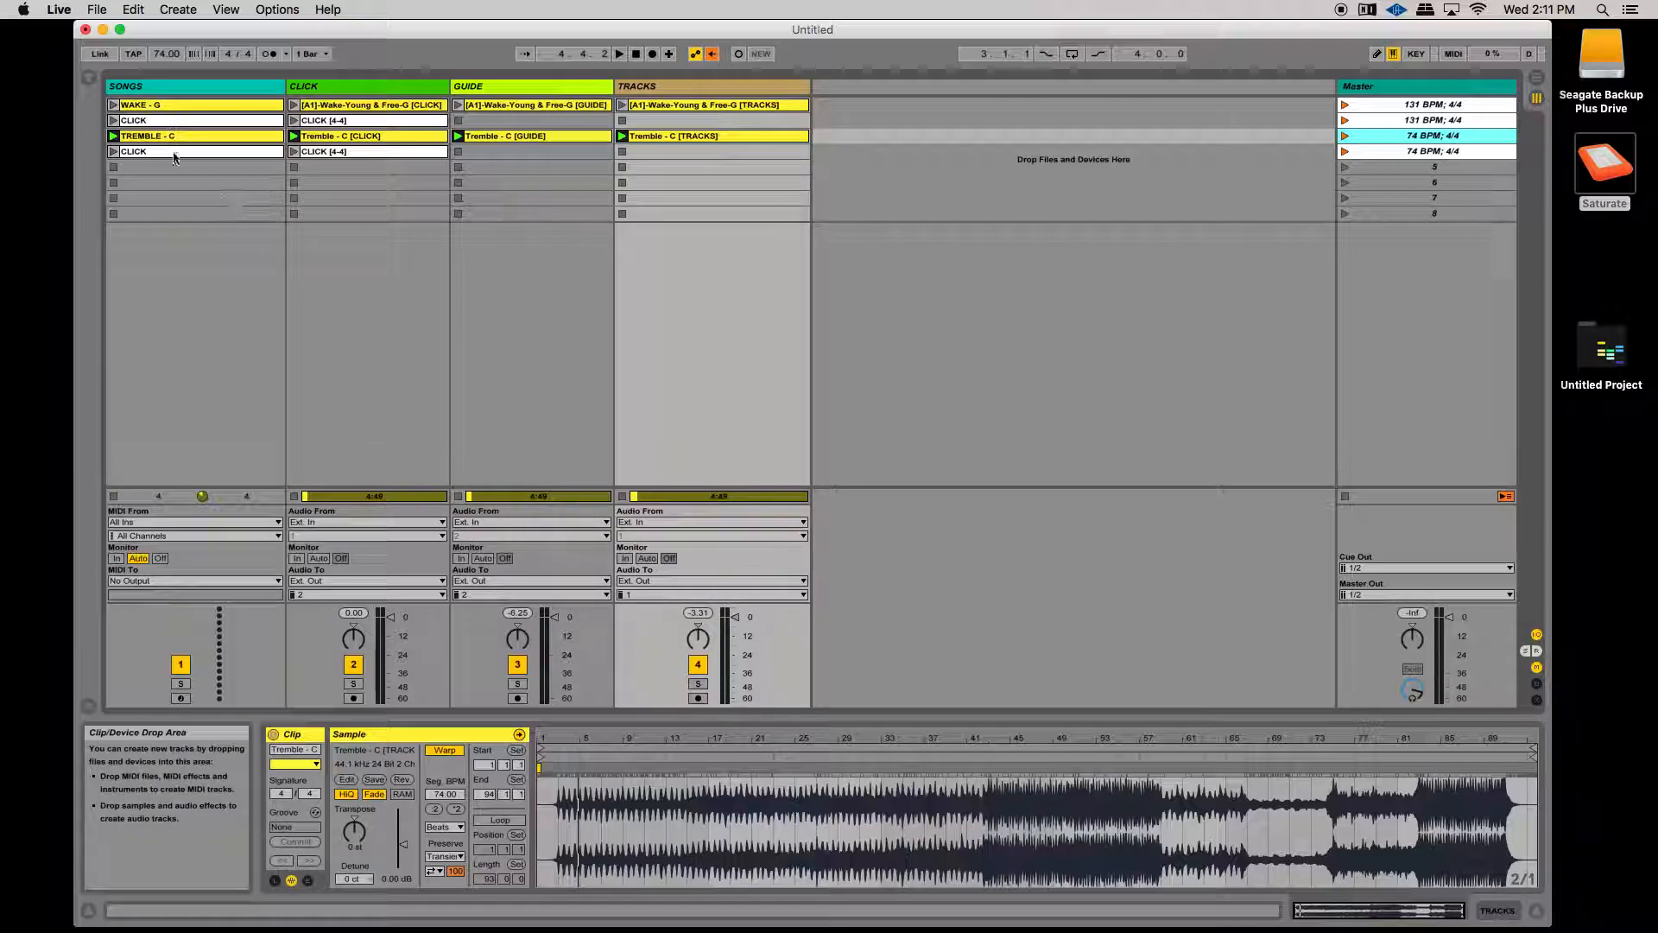
# Collect all files and save the set as Weekend Set on the Desktop
pyautogui.click(97, 10)
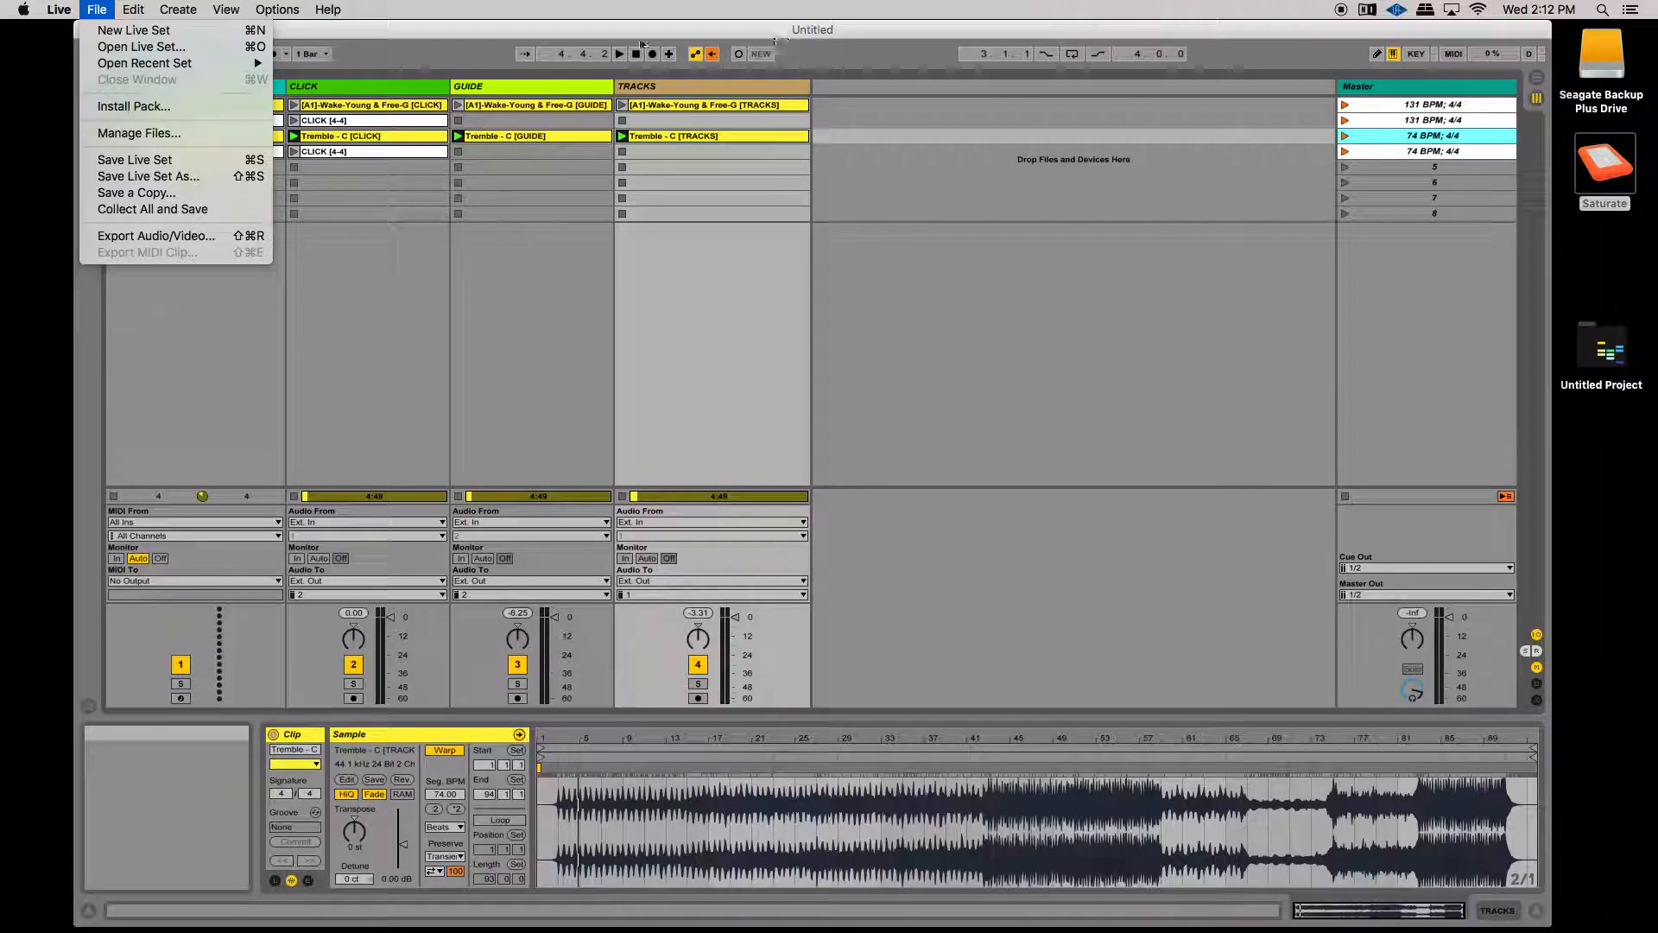
pyautogui.click(231, 211)
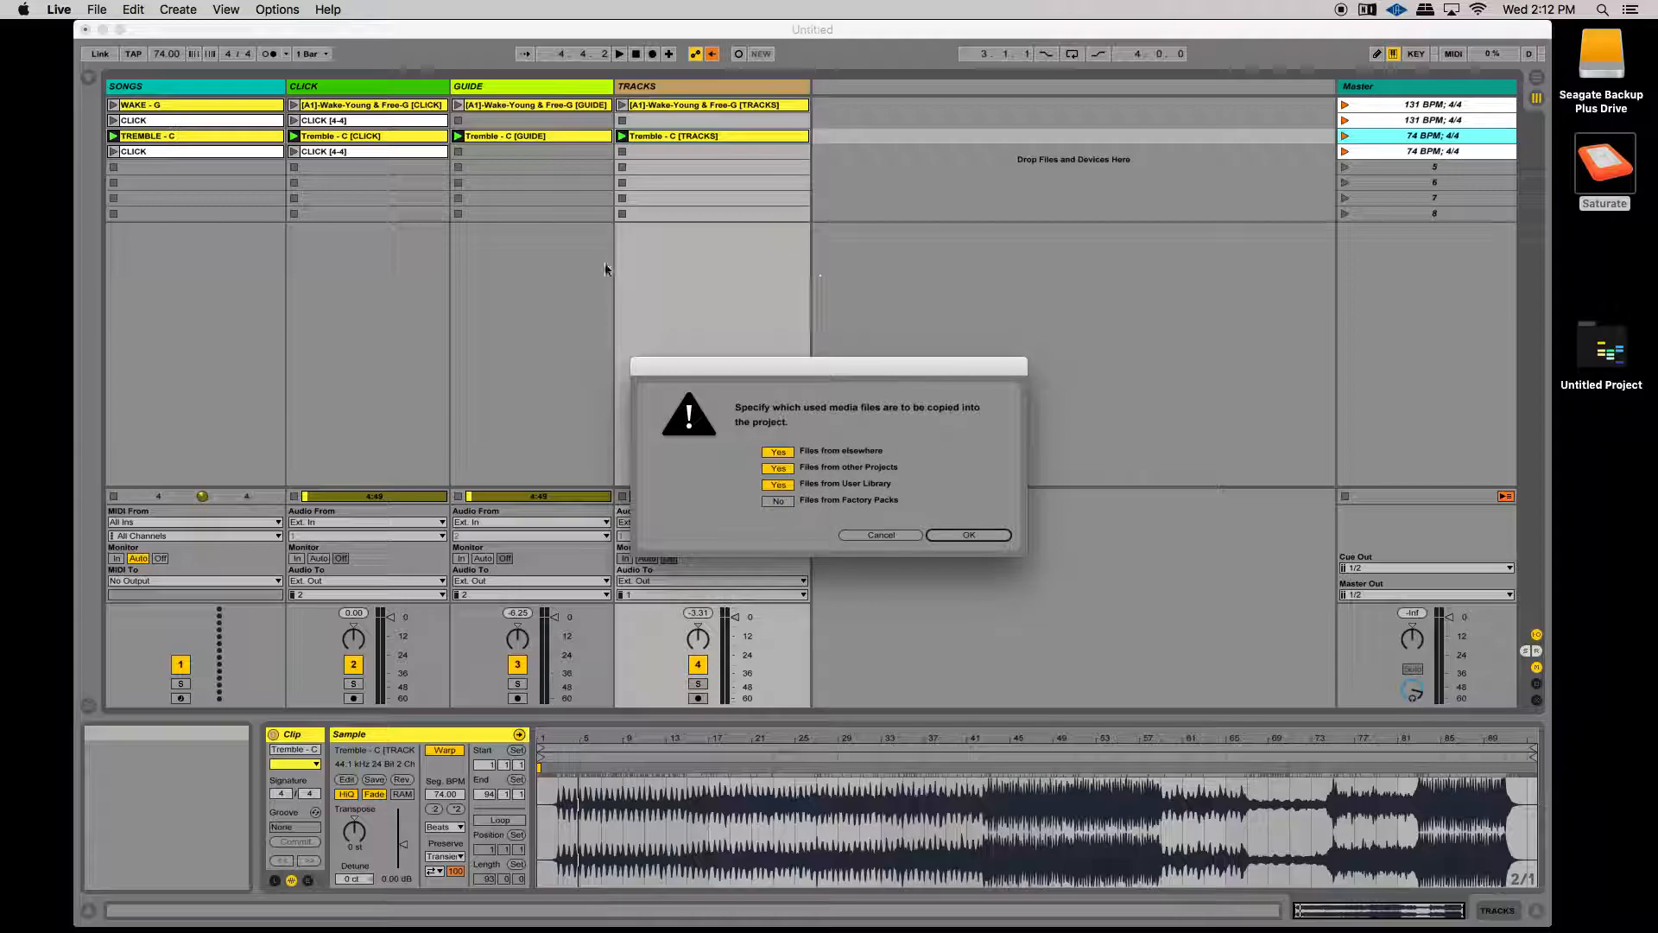
pyautogui.click(980, 536)
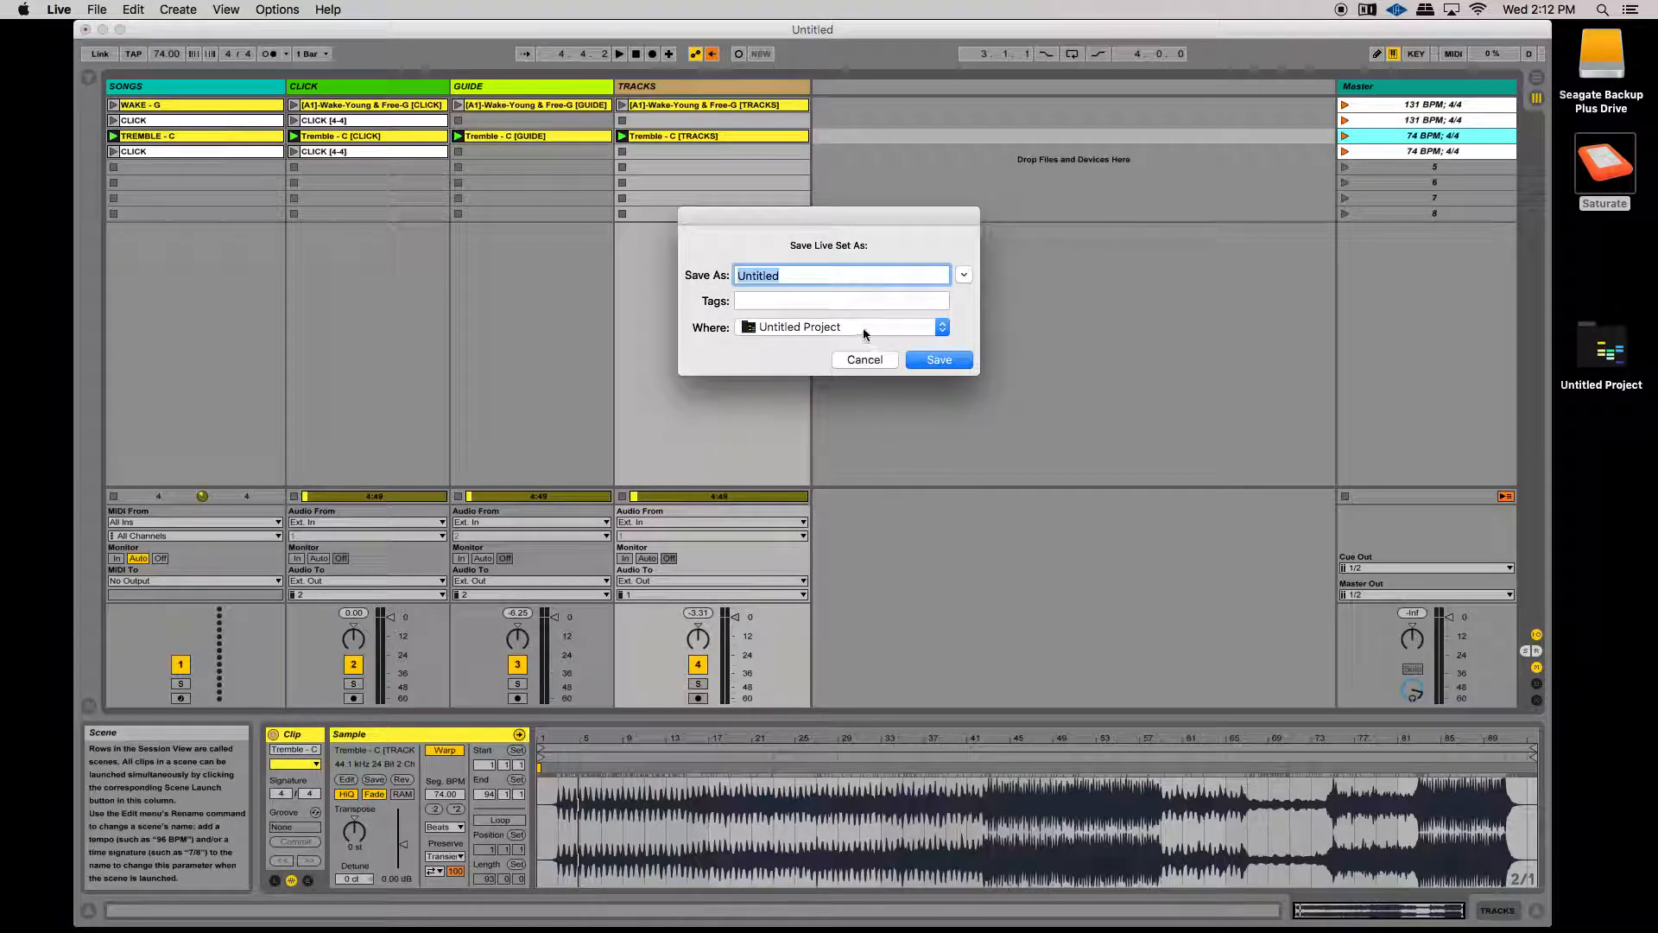
pyautogui.click(849, 327)
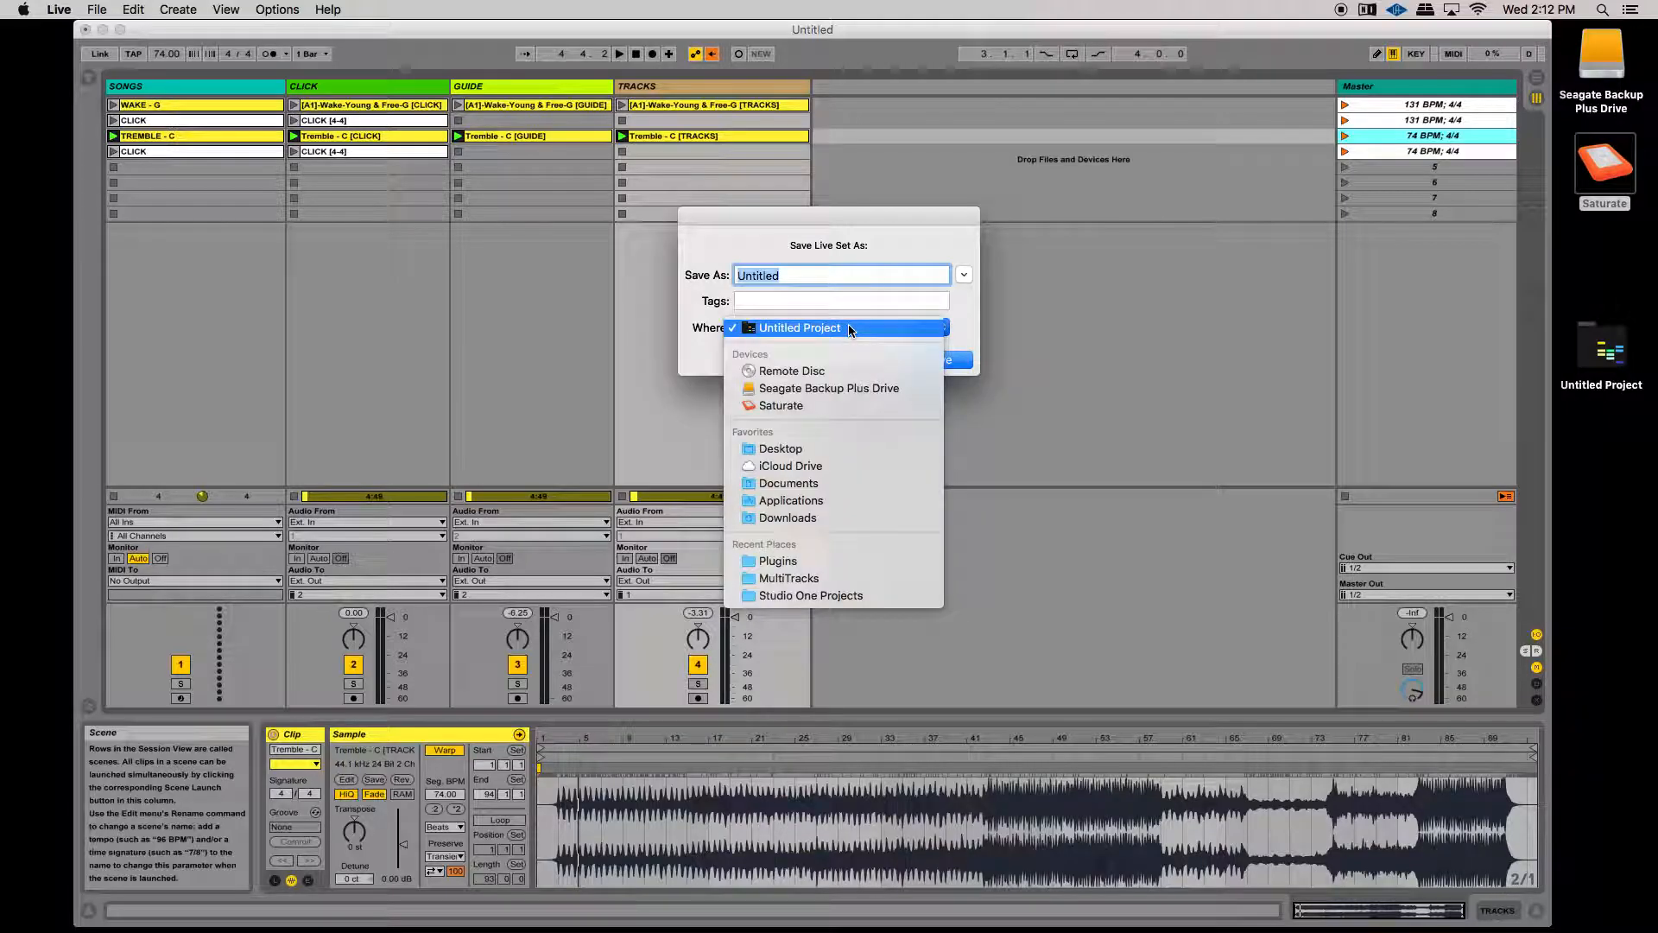
pyautogui.click(840, 448)
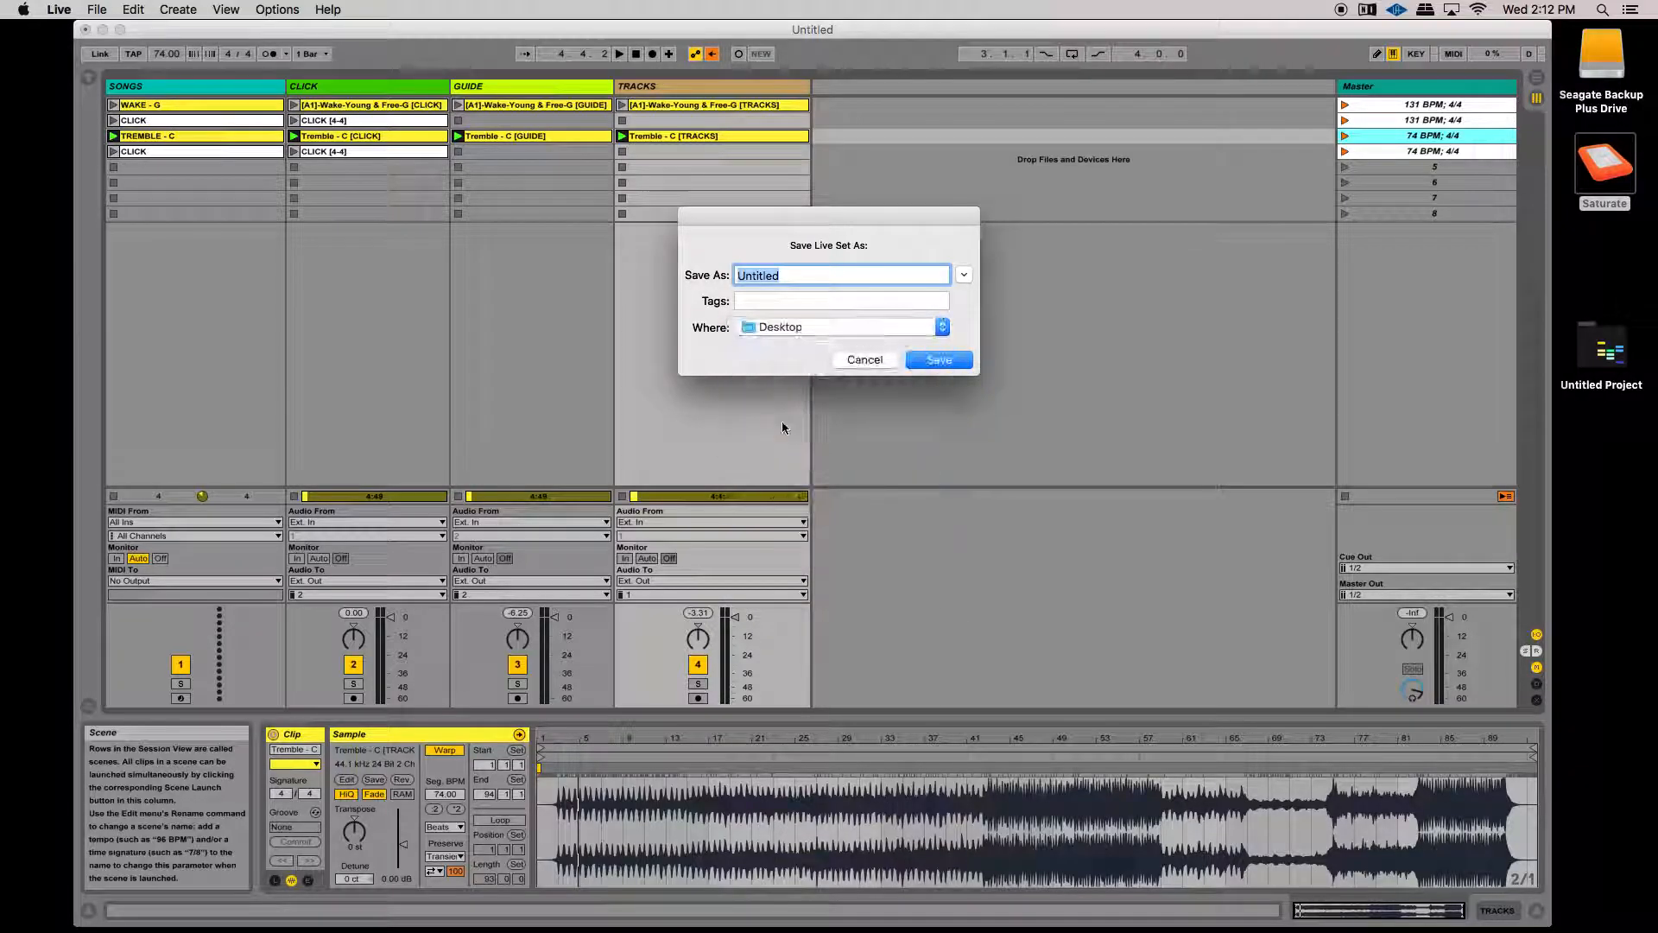
pyautogui.click(801, 275)
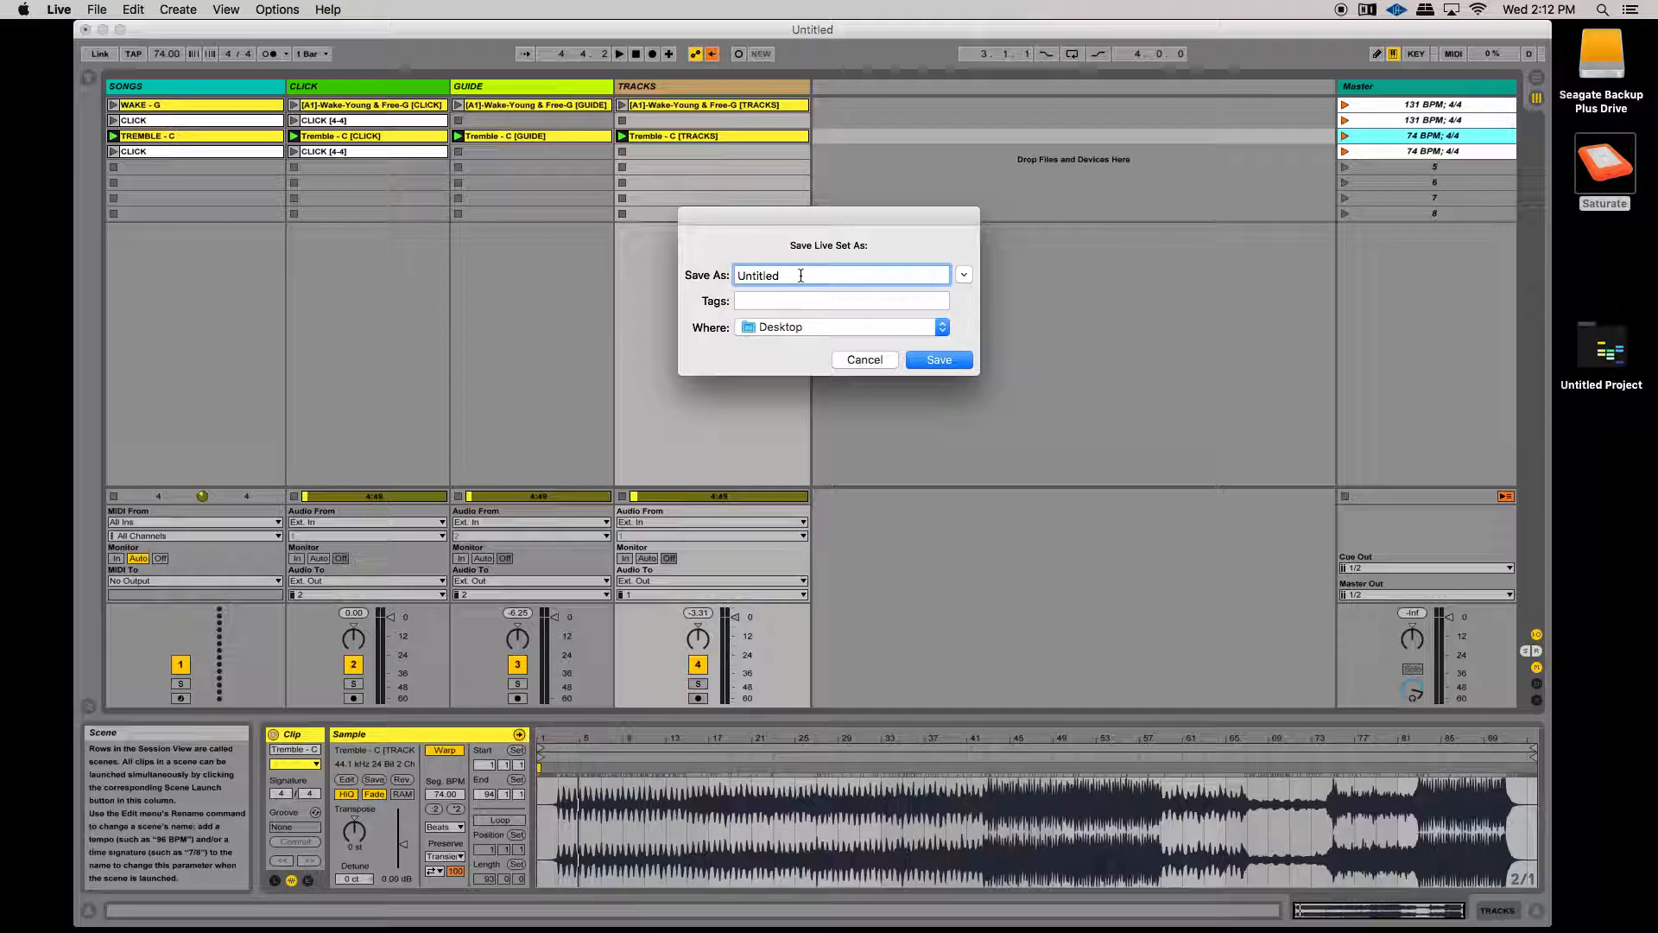
pyautogui.doubleClick(794, 274)
pyautogui.write('Weekend Set')
pyautogui.press('Return')
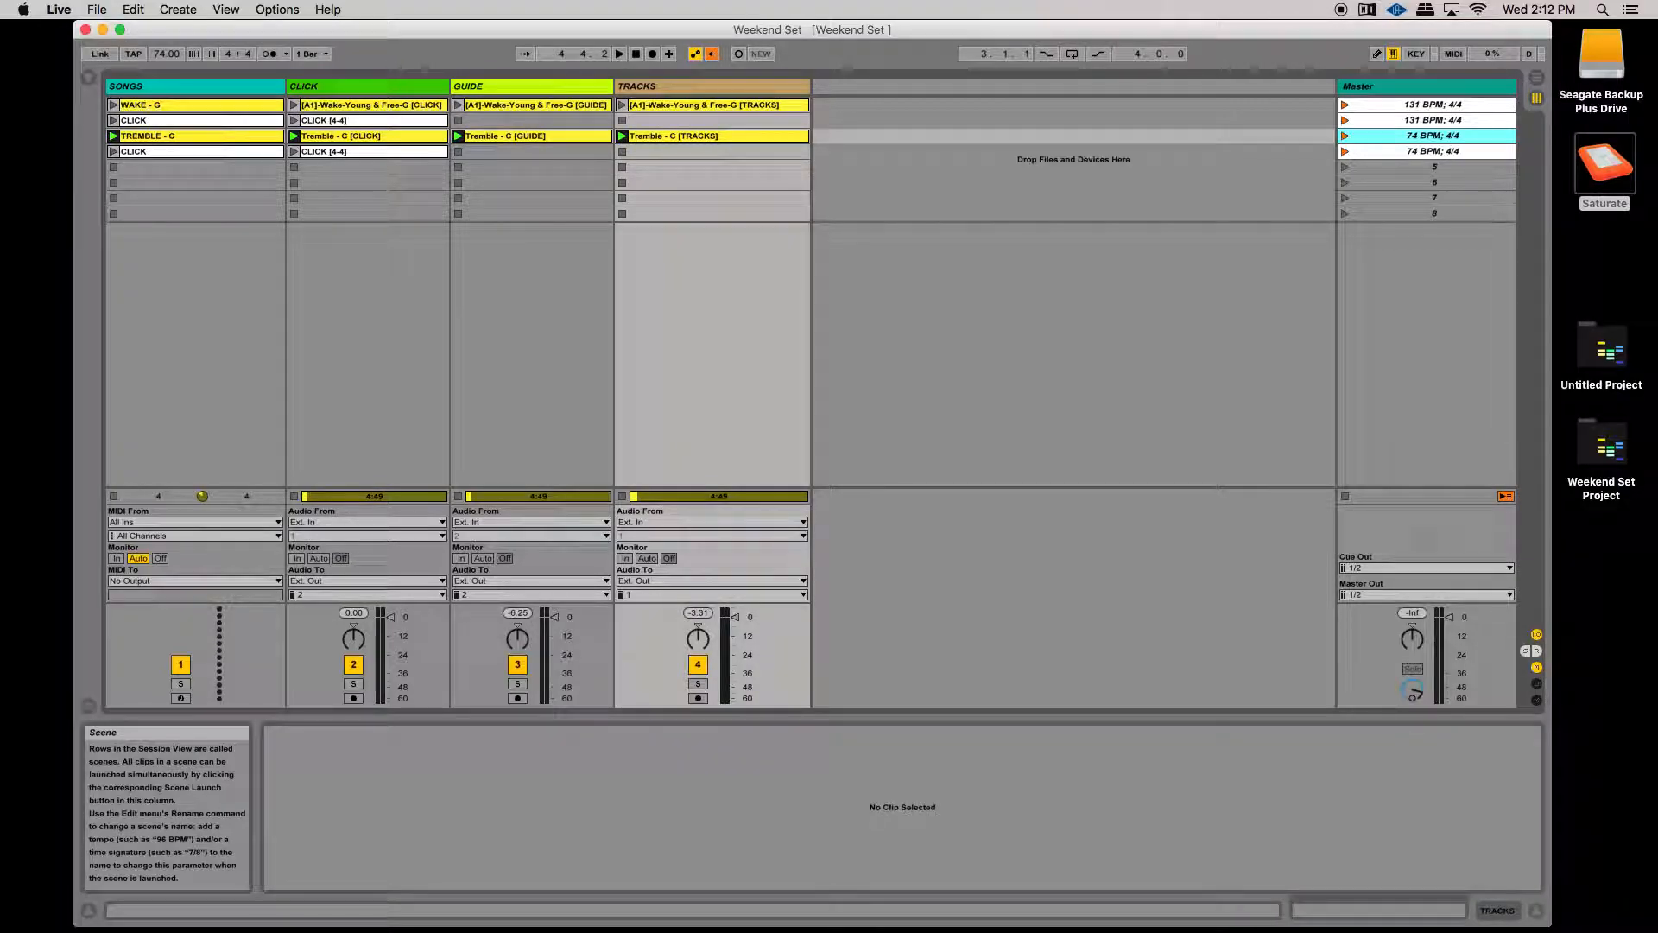
# Open the Weekend Set Project folder to inspect its Bounced Audio contents, then close the window
pyautogui.doubleClick(1602, 445)
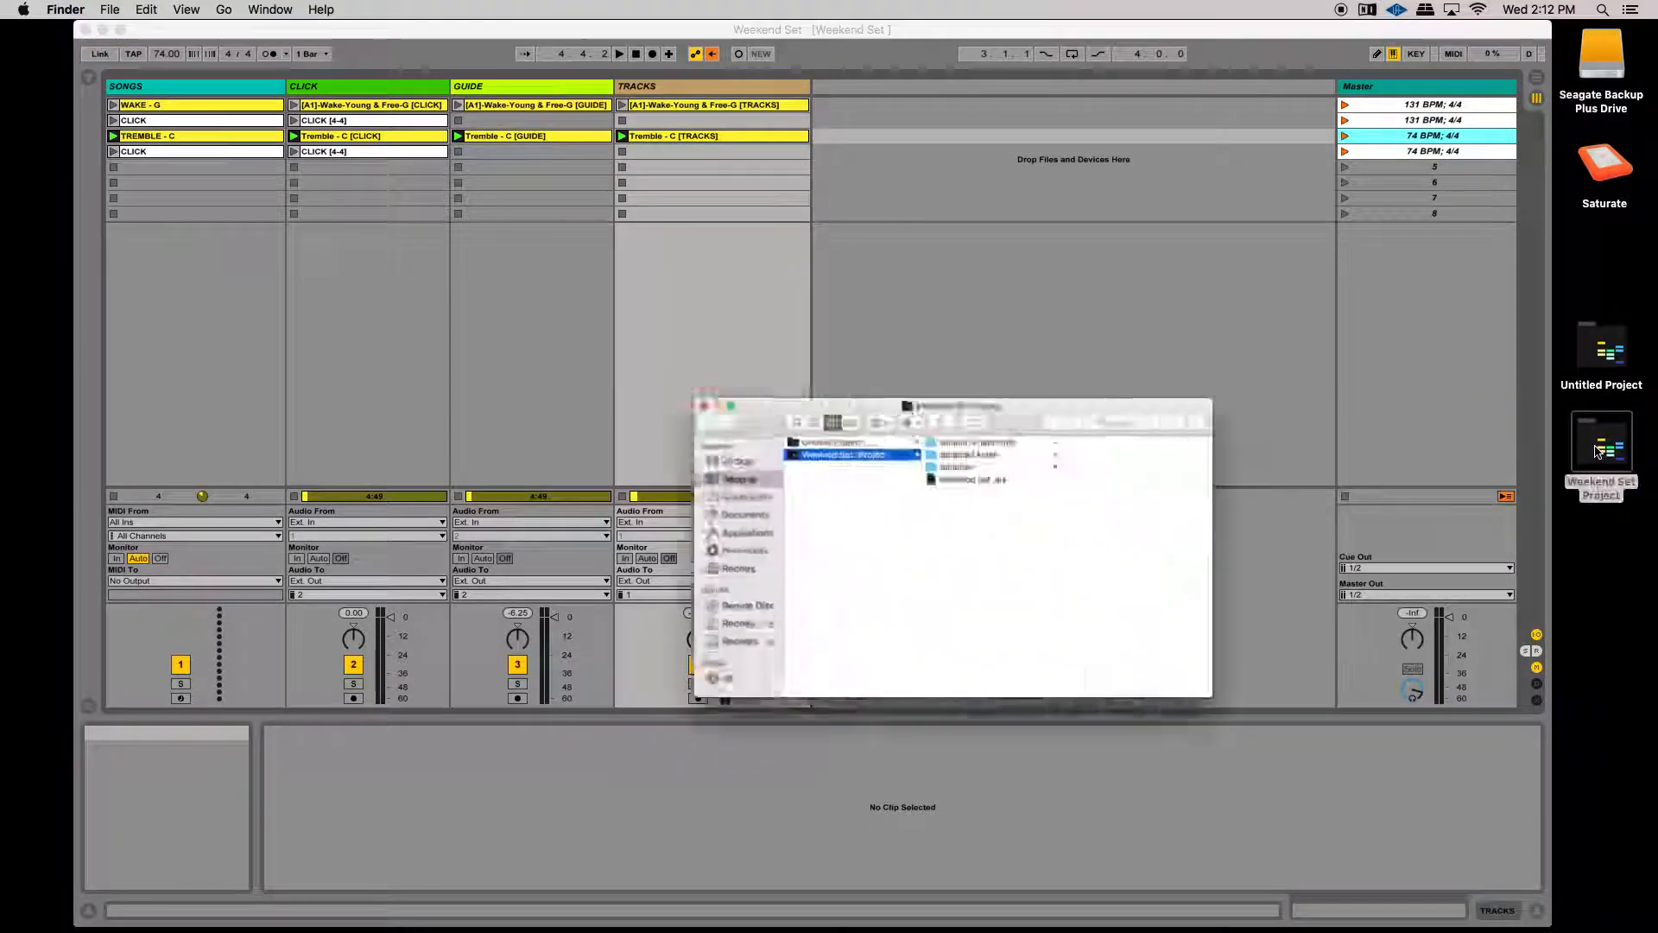
pyautogui.click(839, 464)
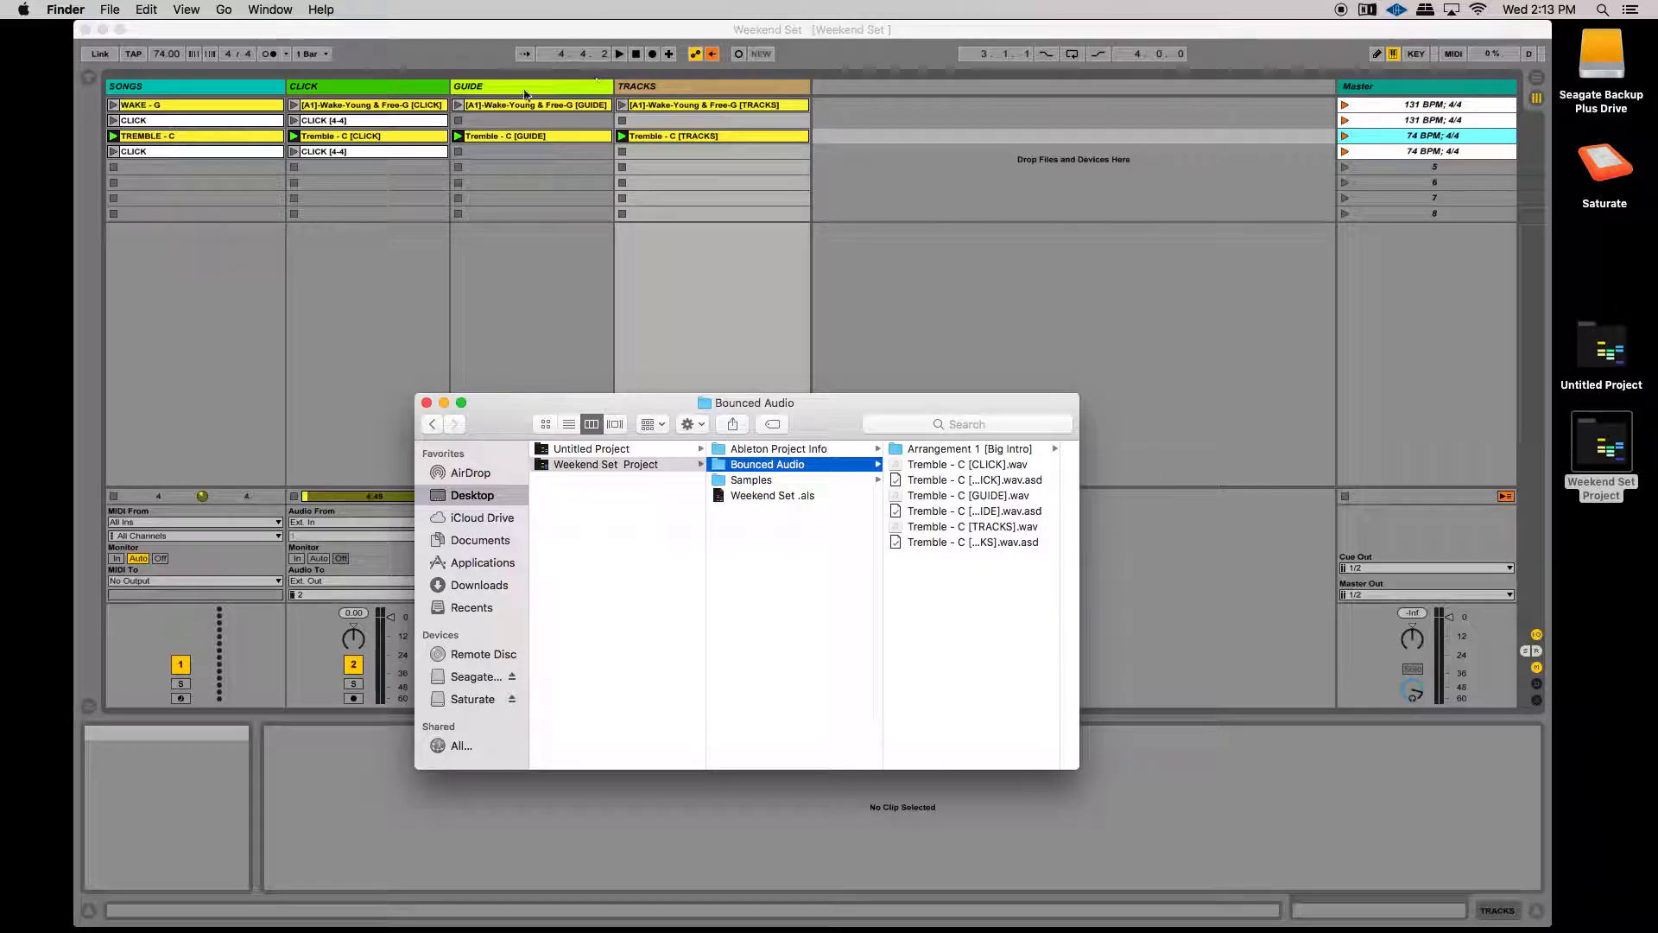
pyautogui.click(425, 403)
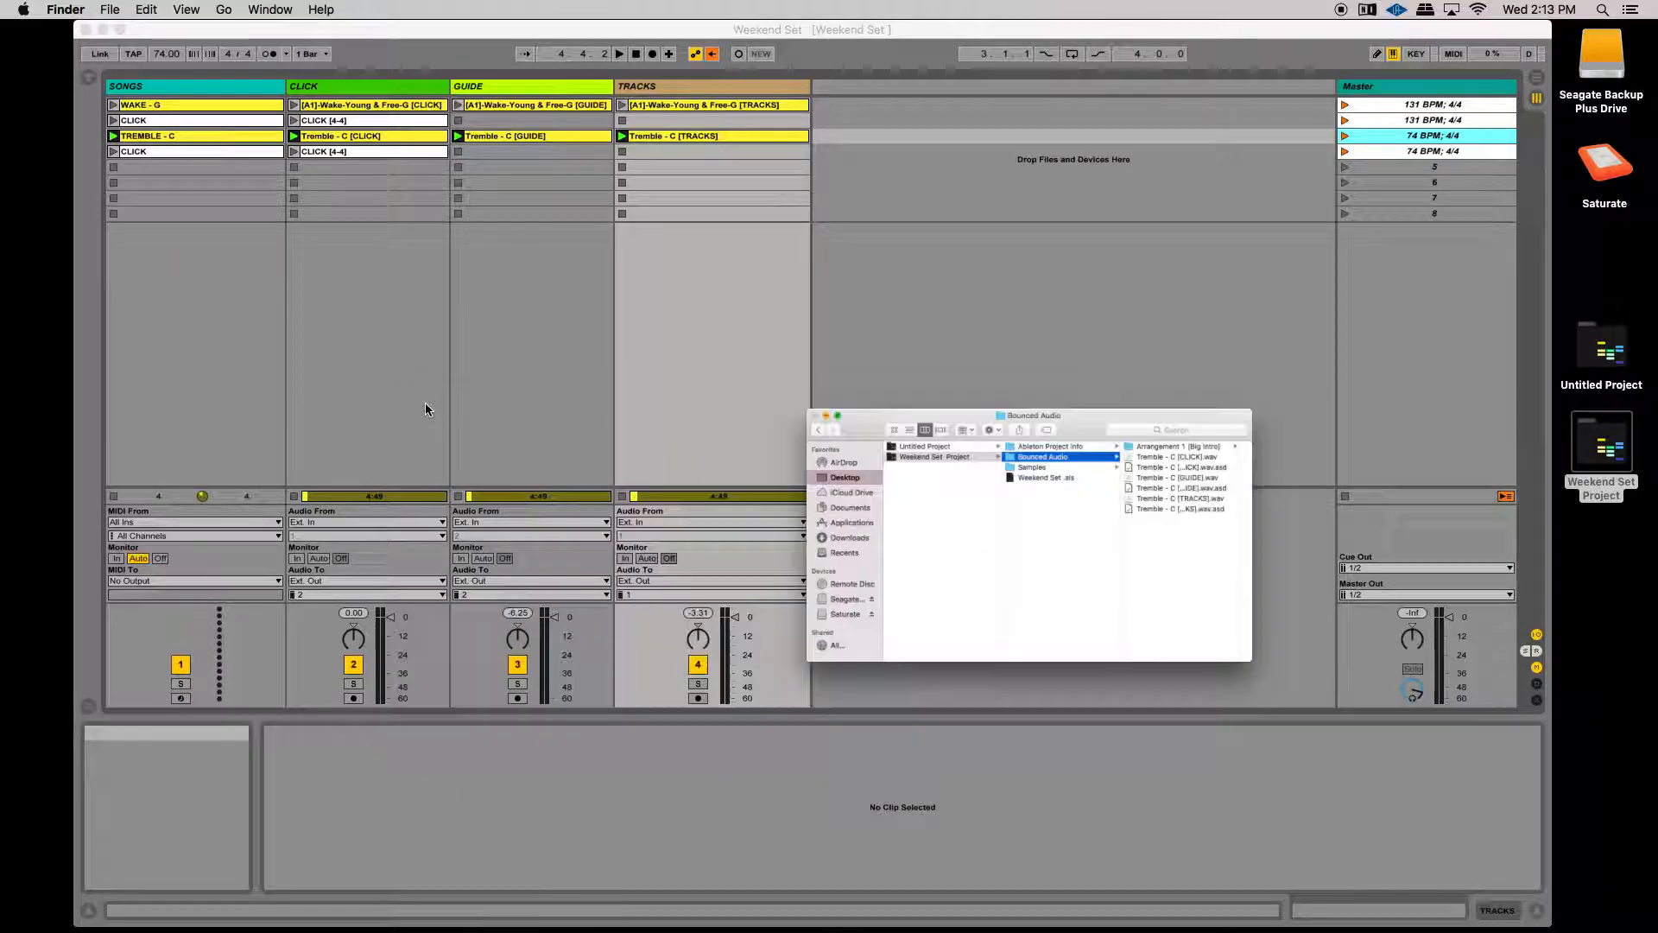
pyautogui.click(410, 386)
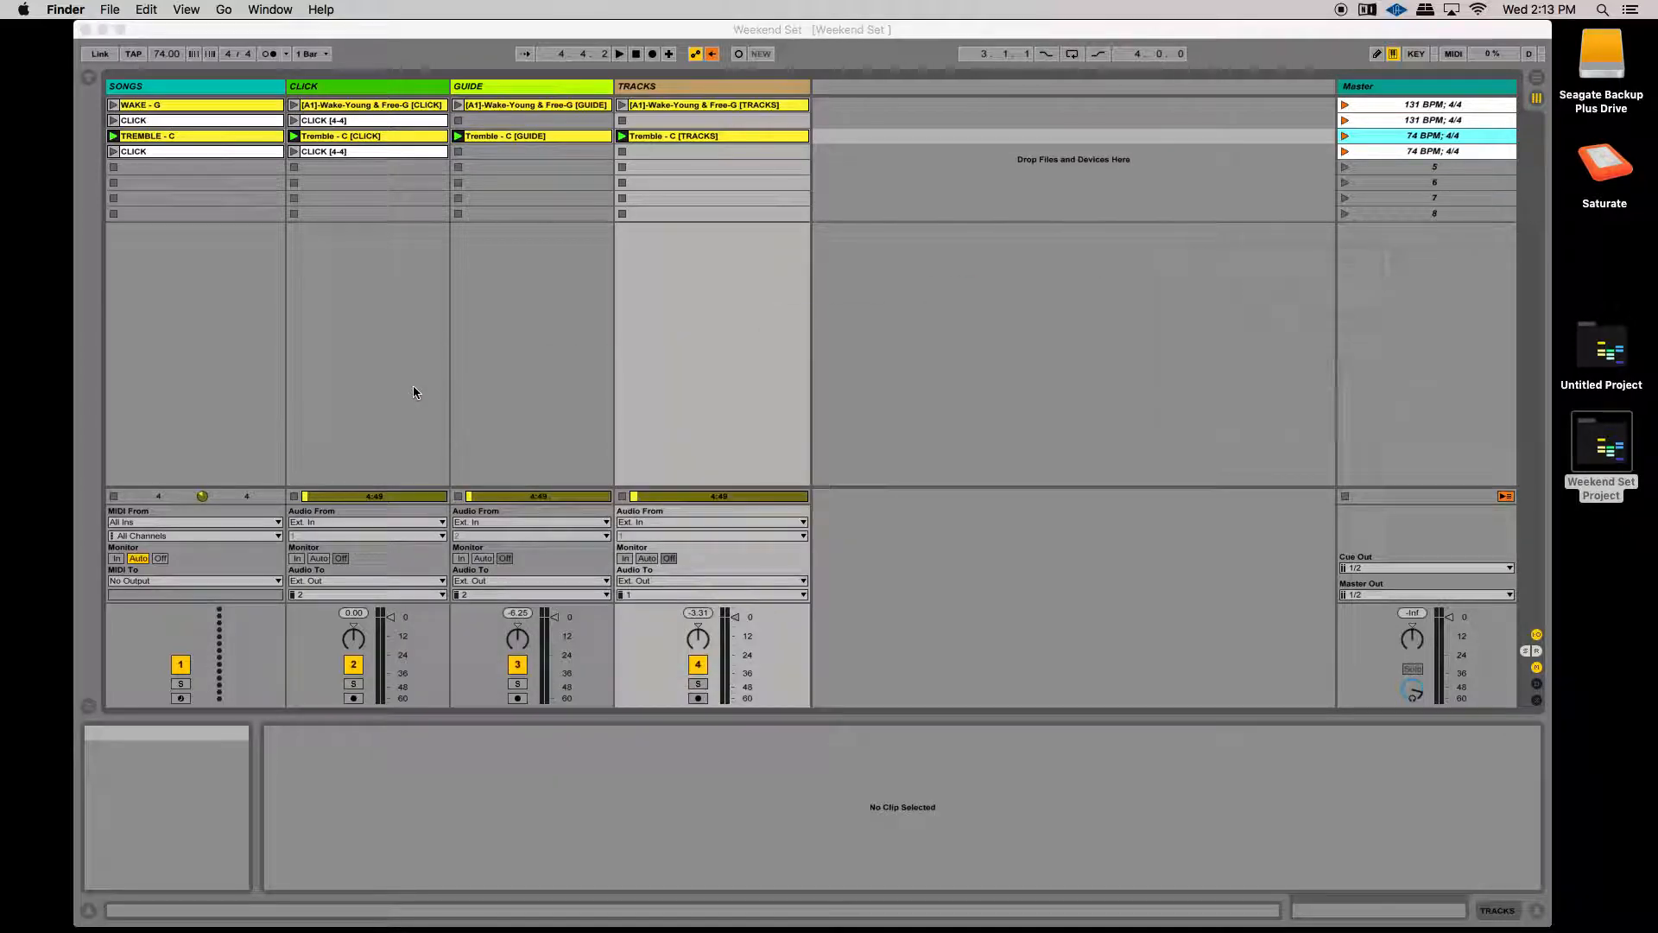
pyautogui.click(426, 403)
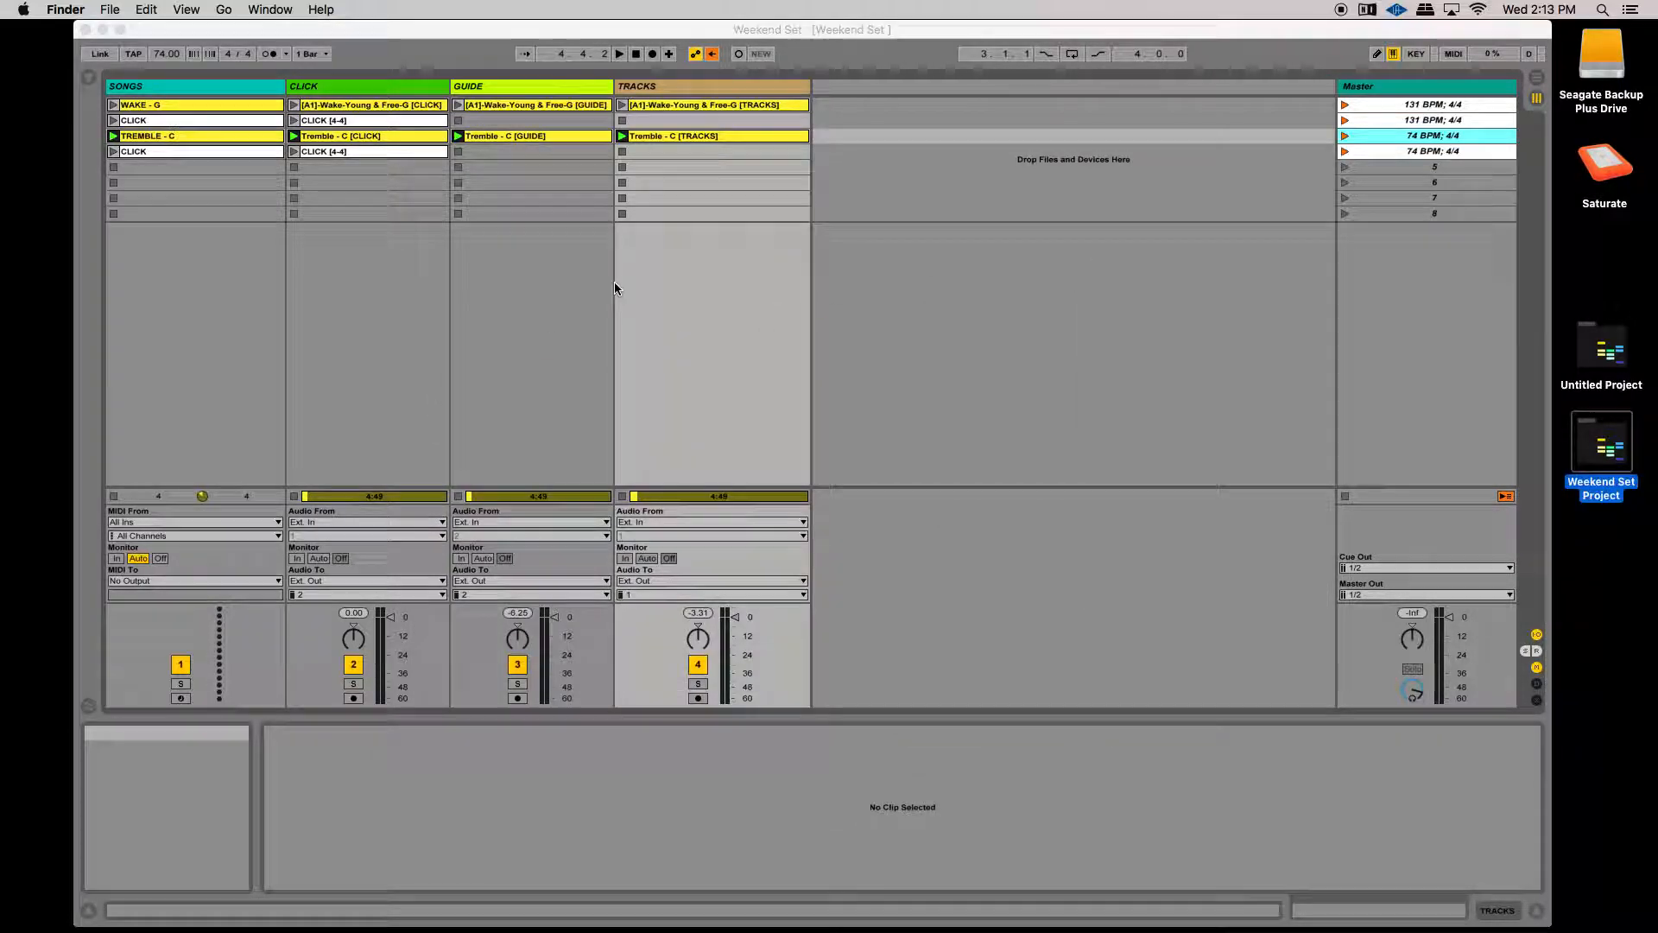
pyautogui.click(907, 290)
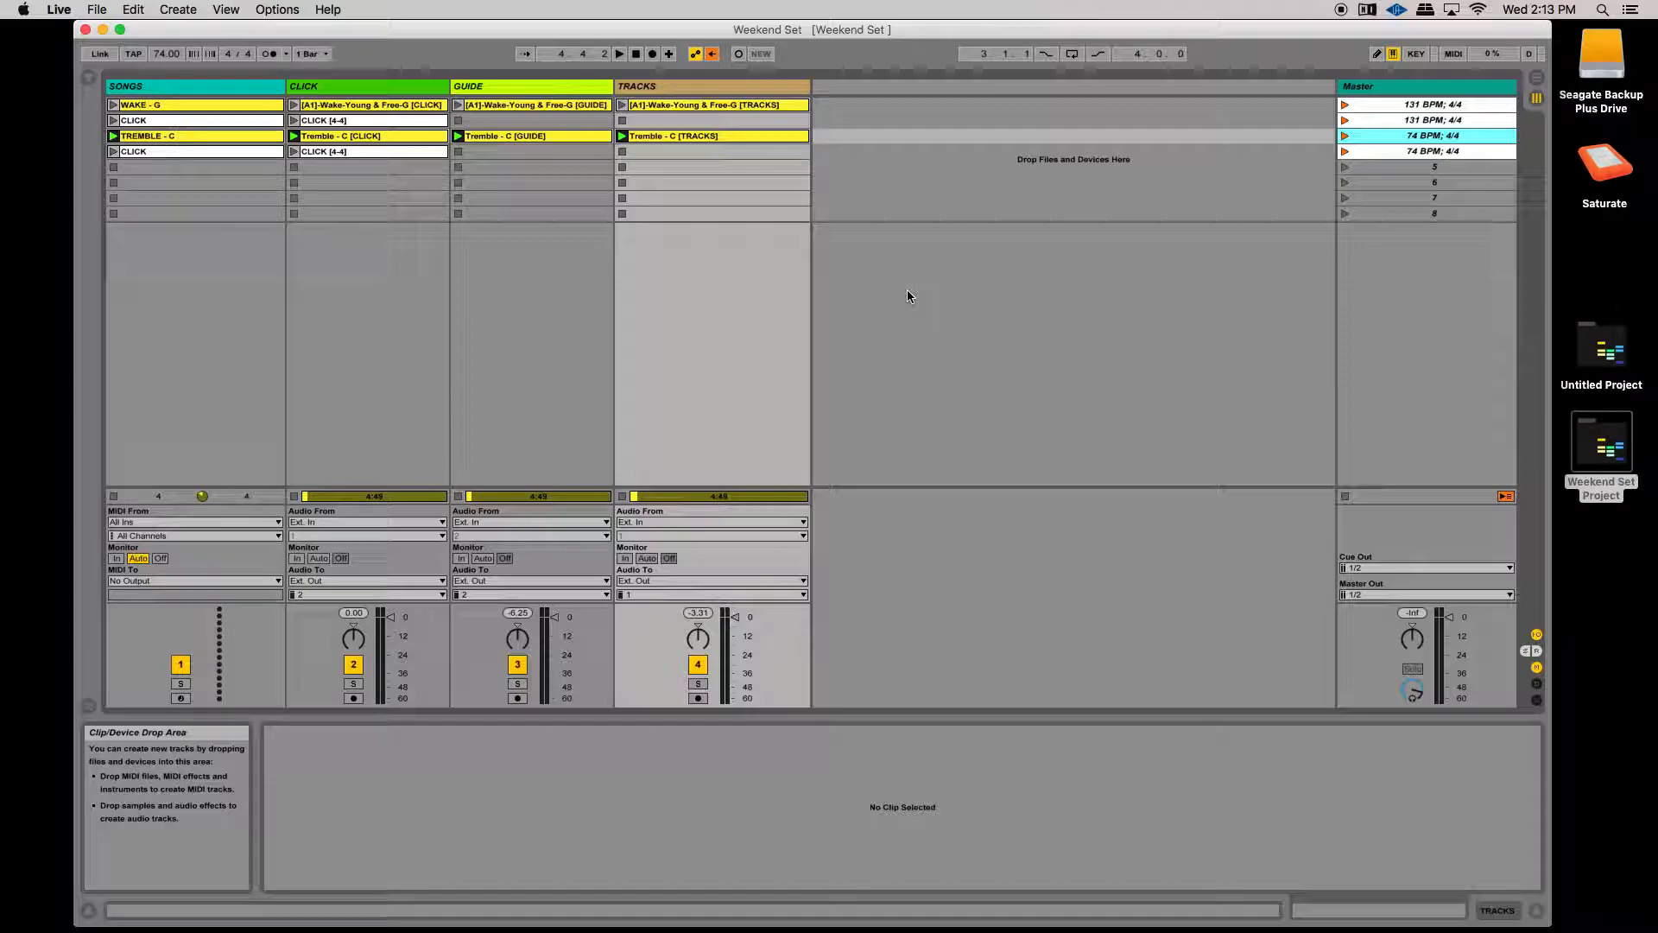